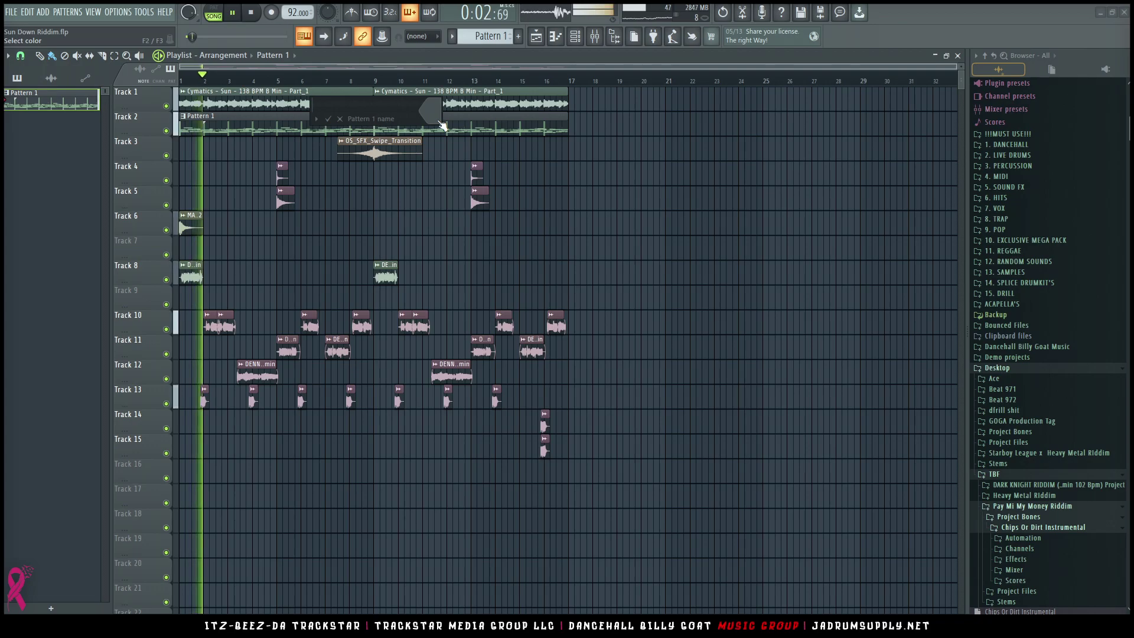
Step: Rename Pattern 1 as B MINOR
key(BackSpace)
key(BackSpace)
key(BackSpace)
key(BackSpace)
key(BackSpace)
text(BMIN)
text(OR)
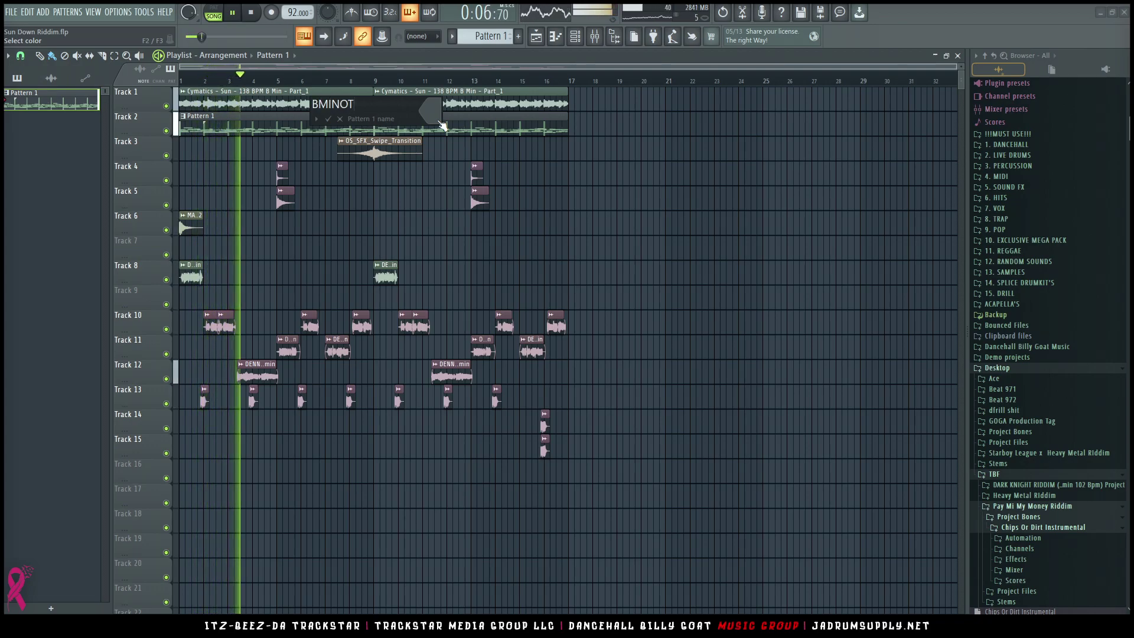
key(Left)
key(Left)
key(Left)
key(Left)
key(Left)
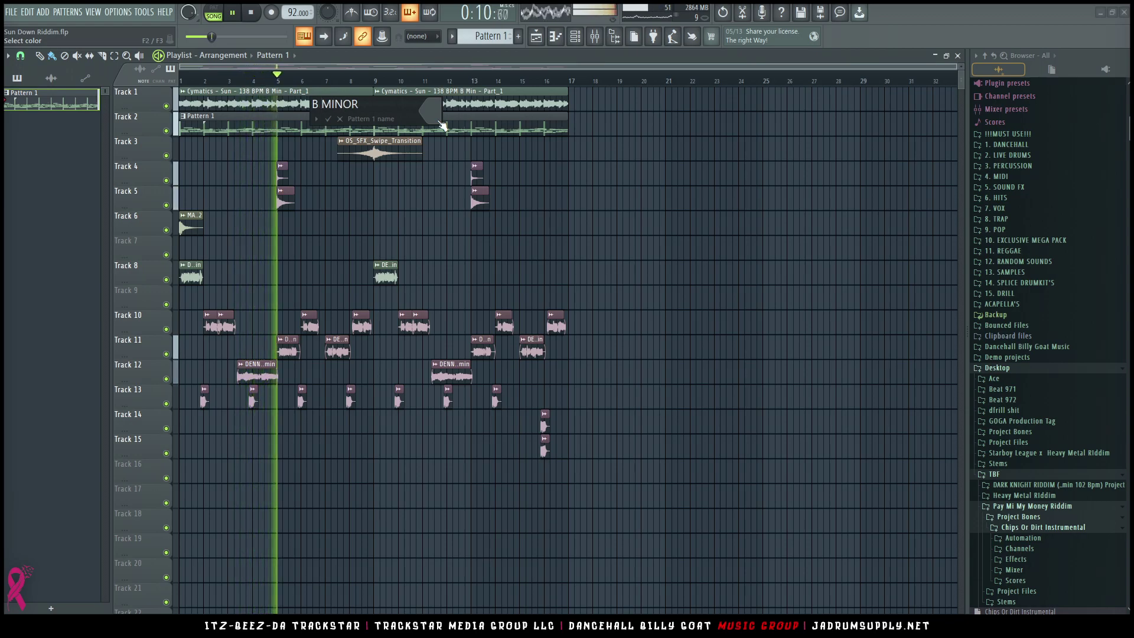
key(Return)
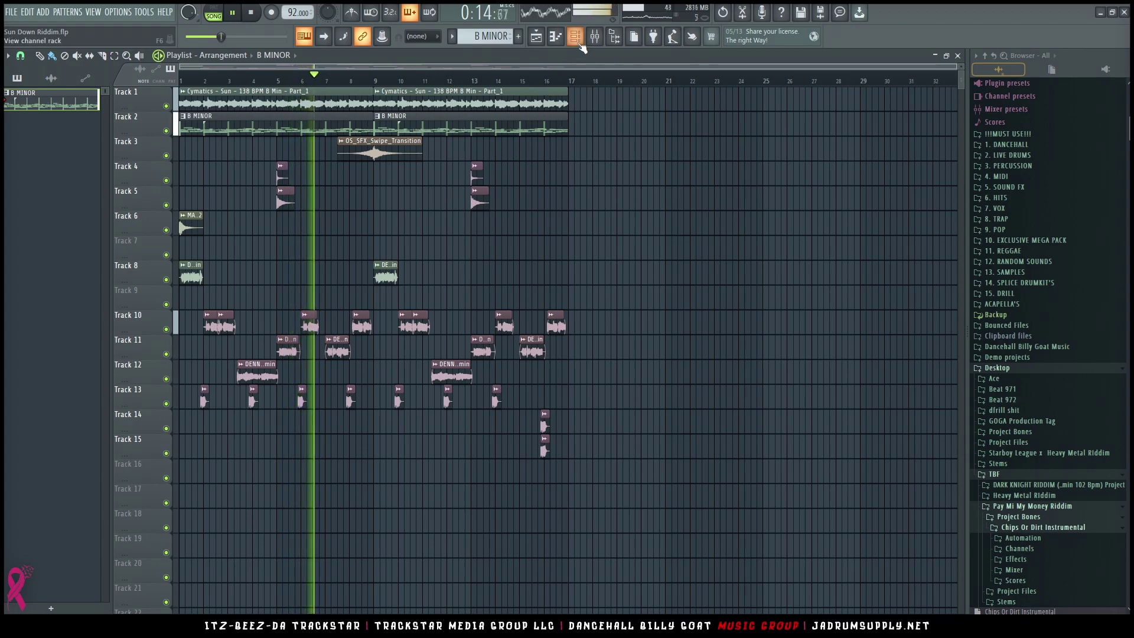
Step: Open the Keyscape instrument from the channel rack and rename its channel as Lonely Basement
key(F6)
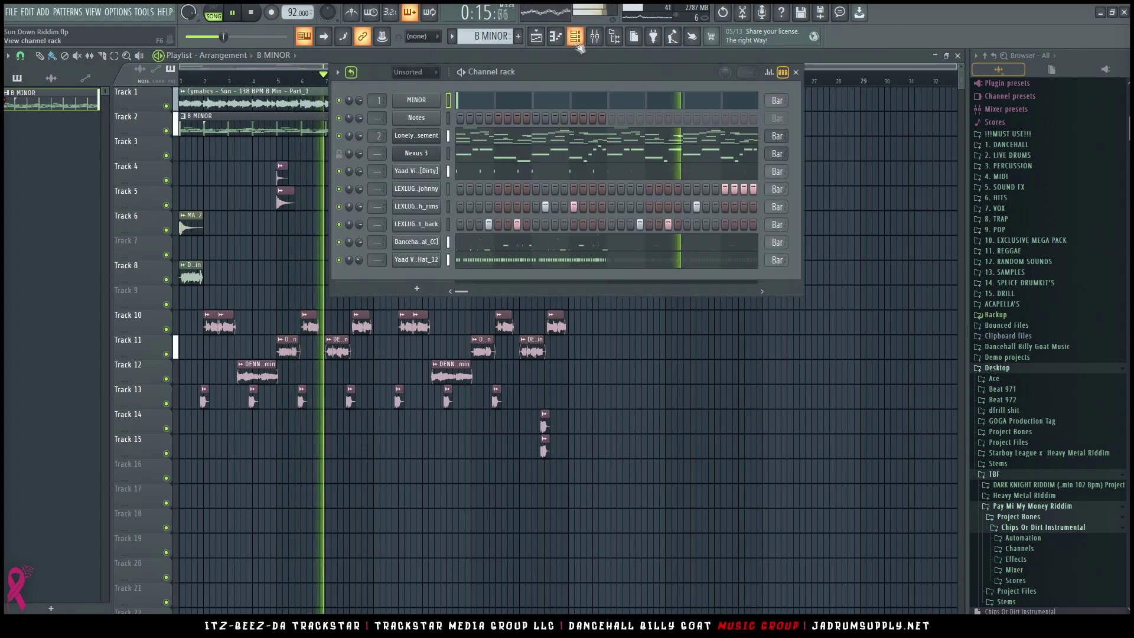
click(413, 137)
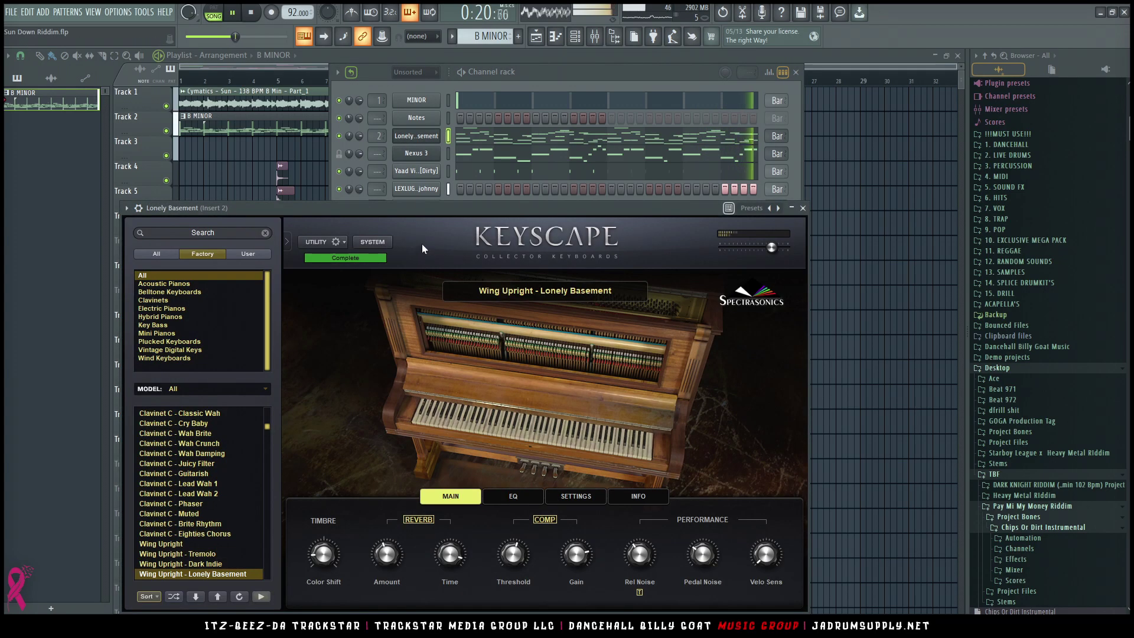
key(F2)
text(Lonely Base Ment)
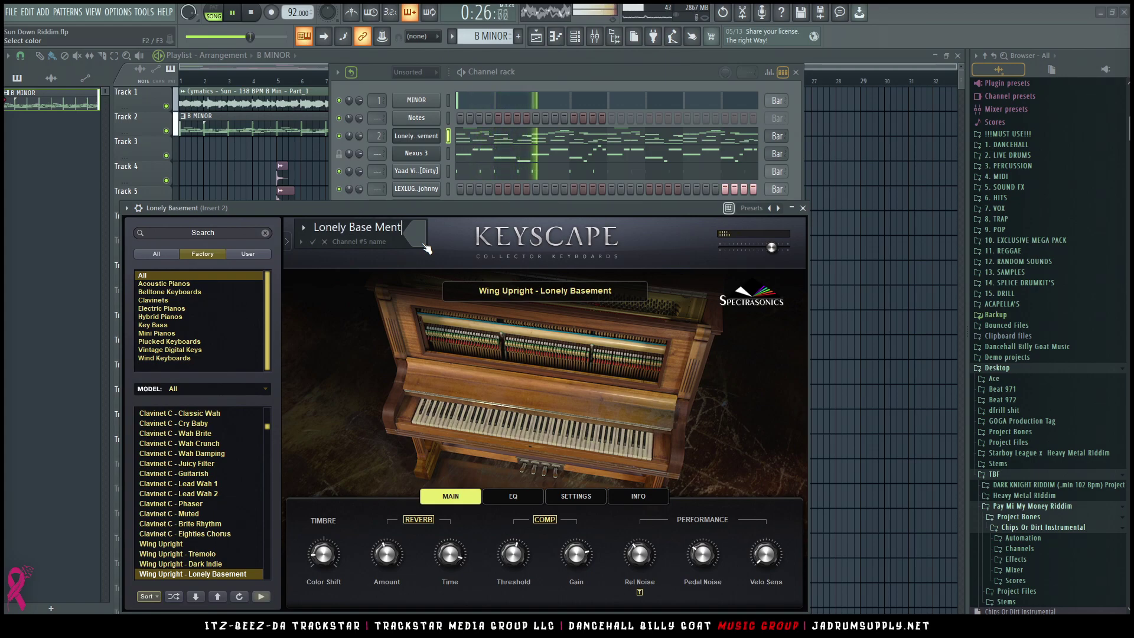
key(Left)
key(Left)
key(Left)
key(BackSpace)
key(BackSpace)
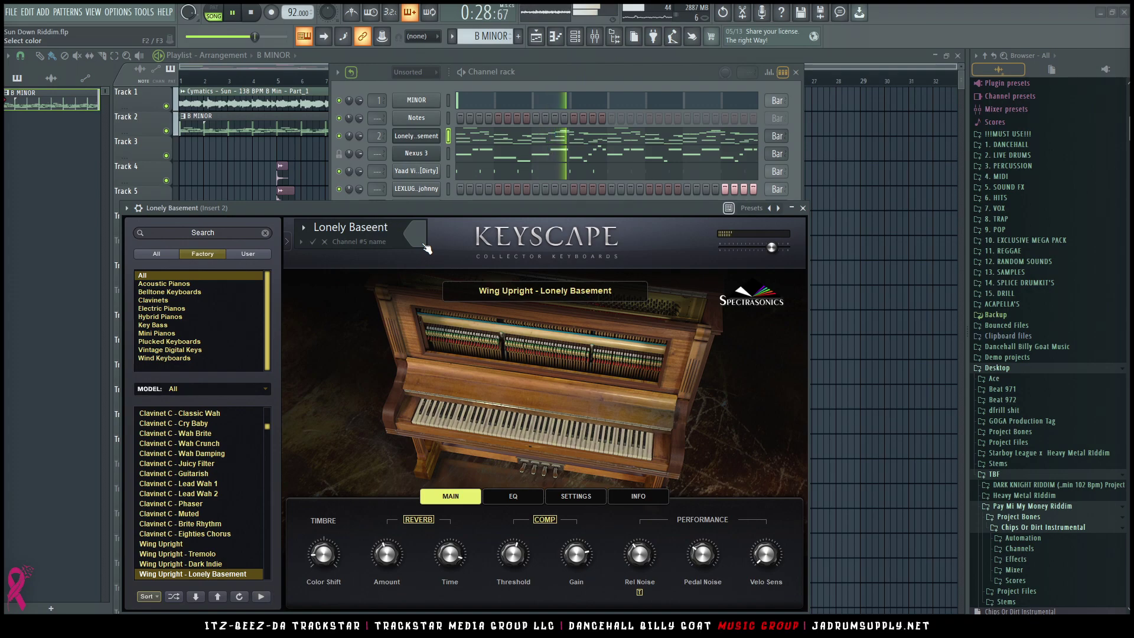
key(Return)
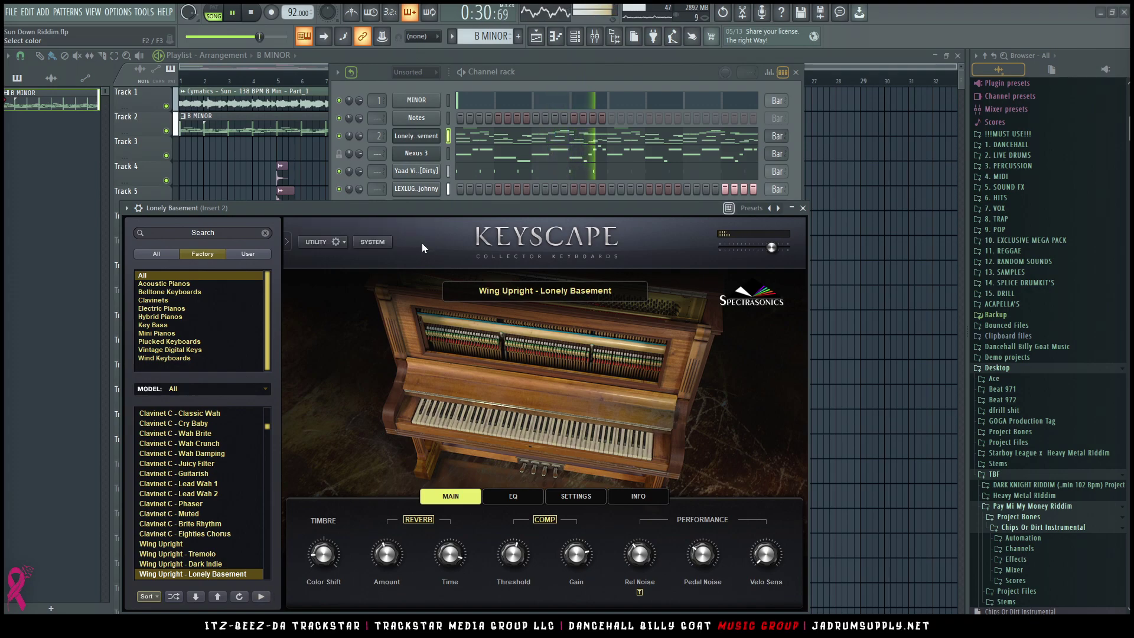
Step: Set the Lonely Basement channel's color to aquamarine in the channel rack
click(562, 84)
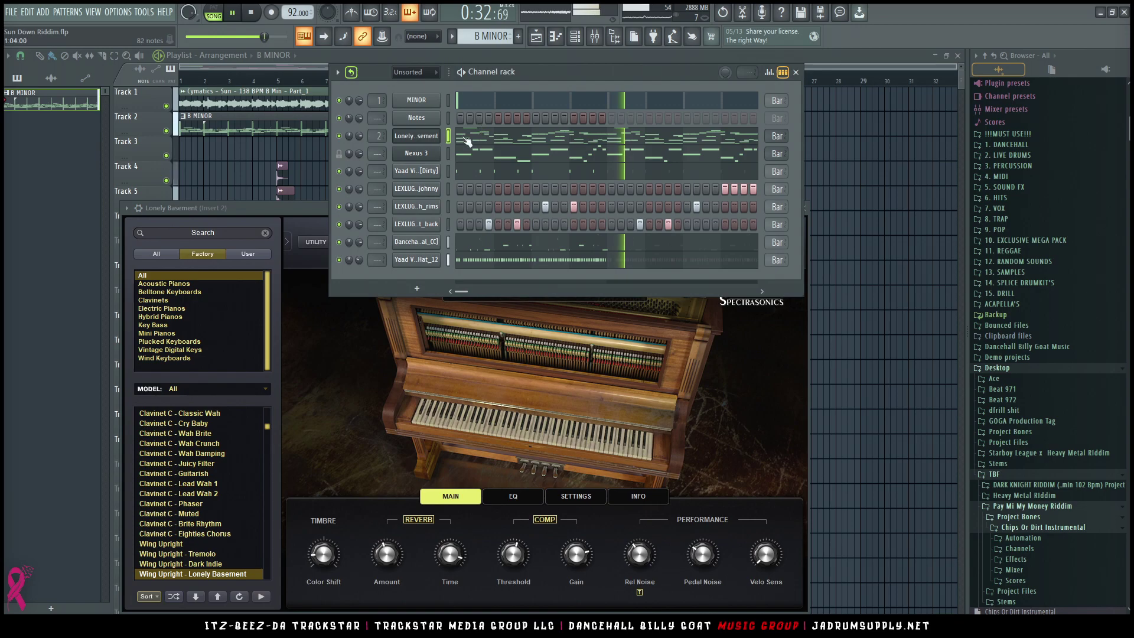
right_click(437, 136)
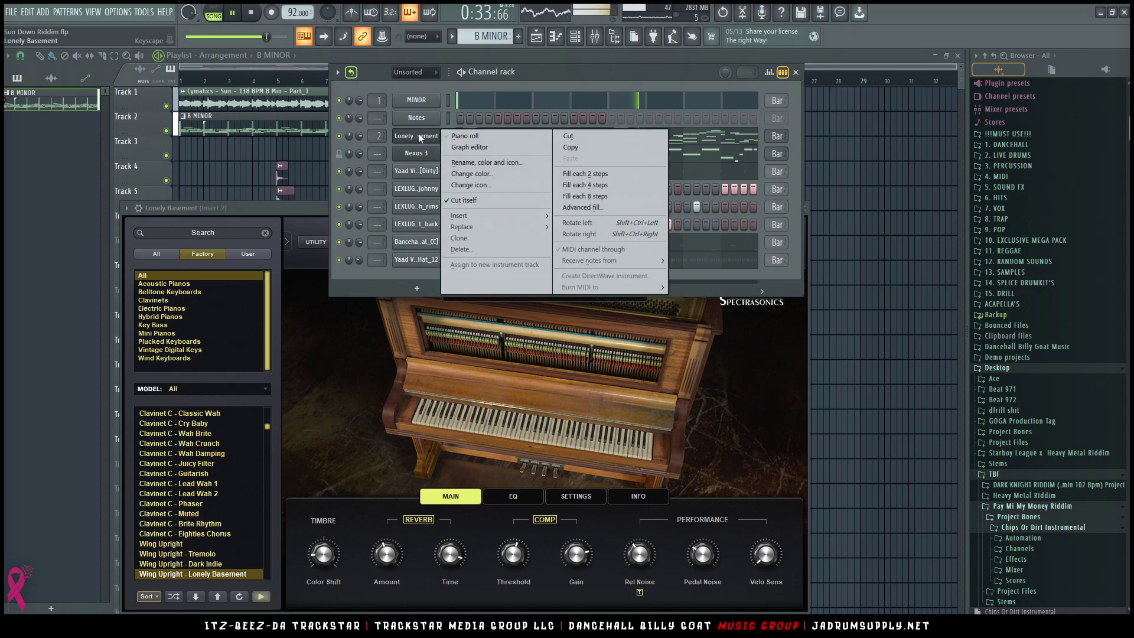
click(483, 175)
click(545, 334)
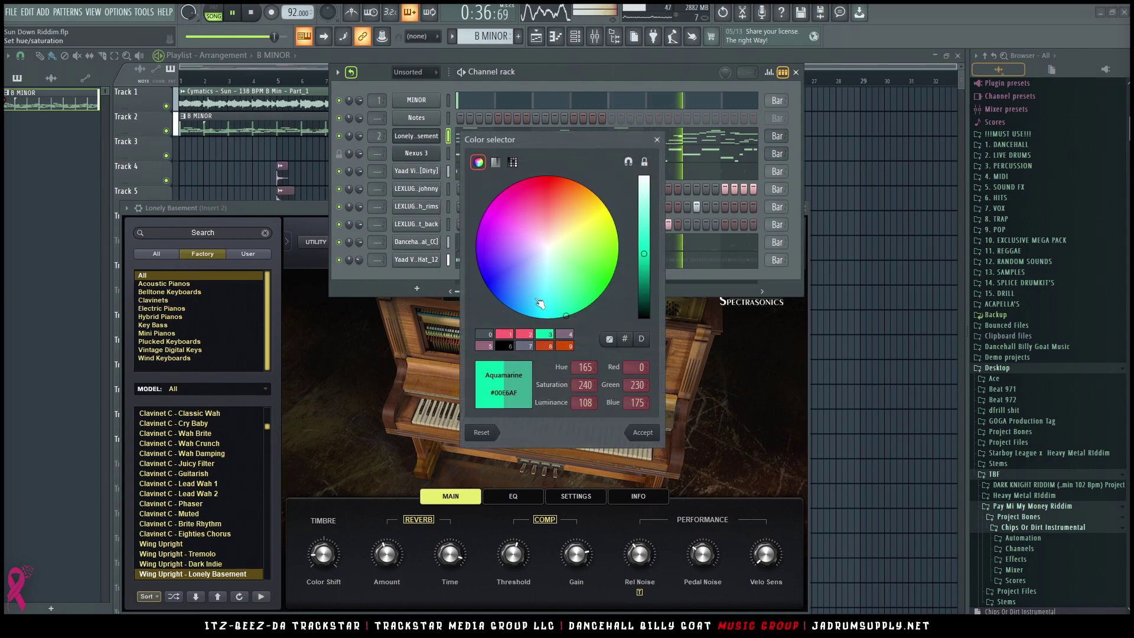
key(Return)
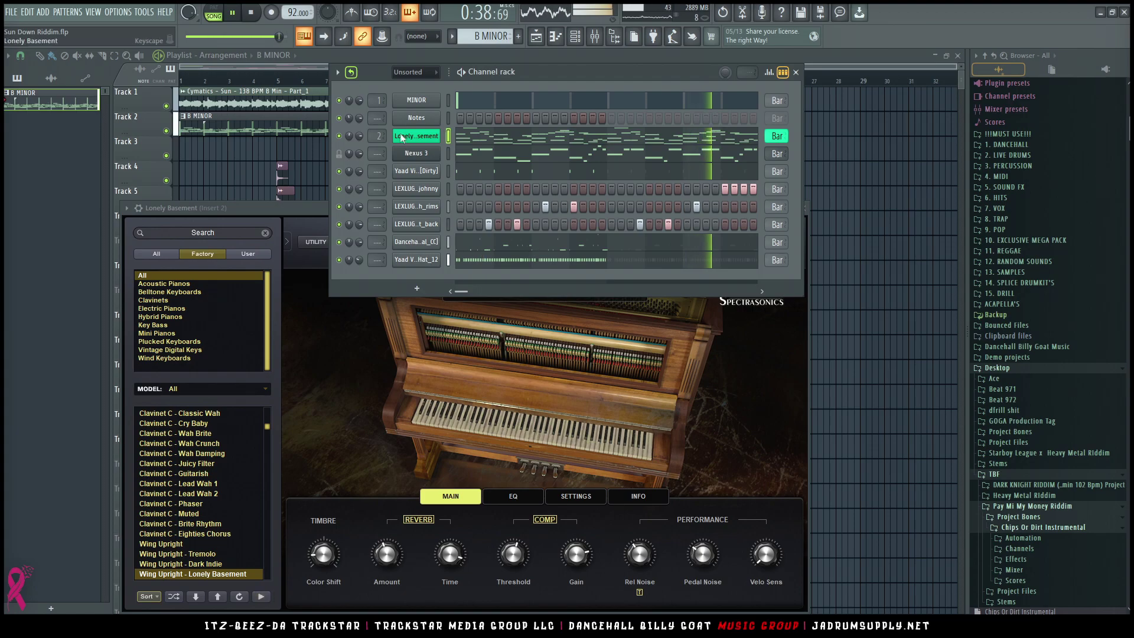
Step: Change the Lonely Basement channel's color to the red preset swatch
right_click(437, 136)
mouse_move(468, 233)
click(484, 174)
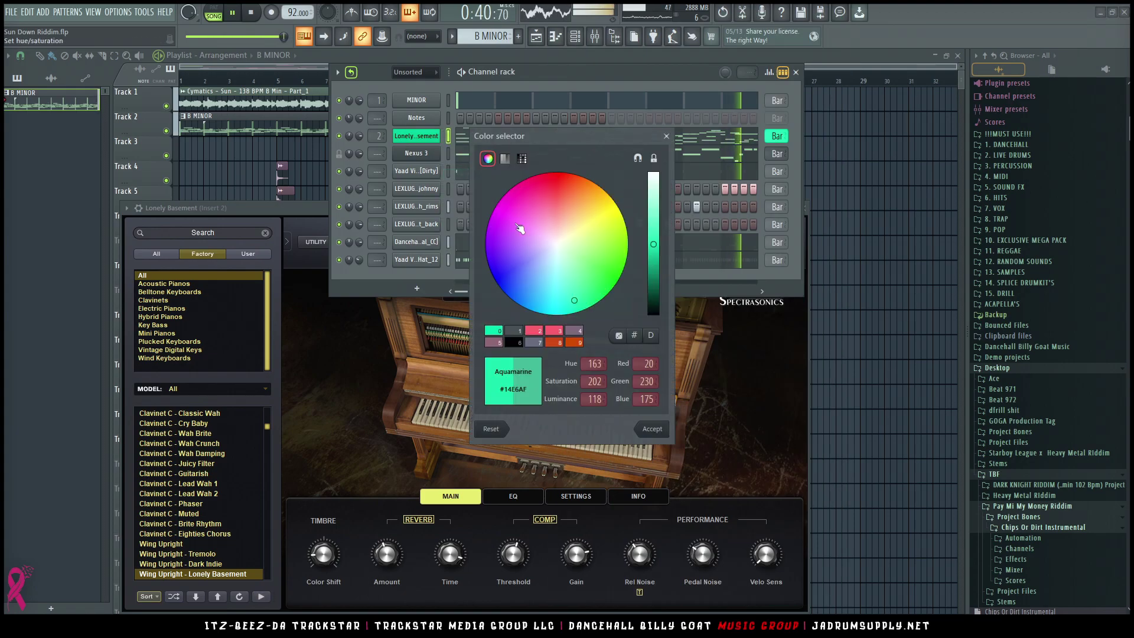
click(540, 339)
key(Return)
Step: Return to the playlist arrangement and solo the Cymatics sample track while the song plays
key(F5)
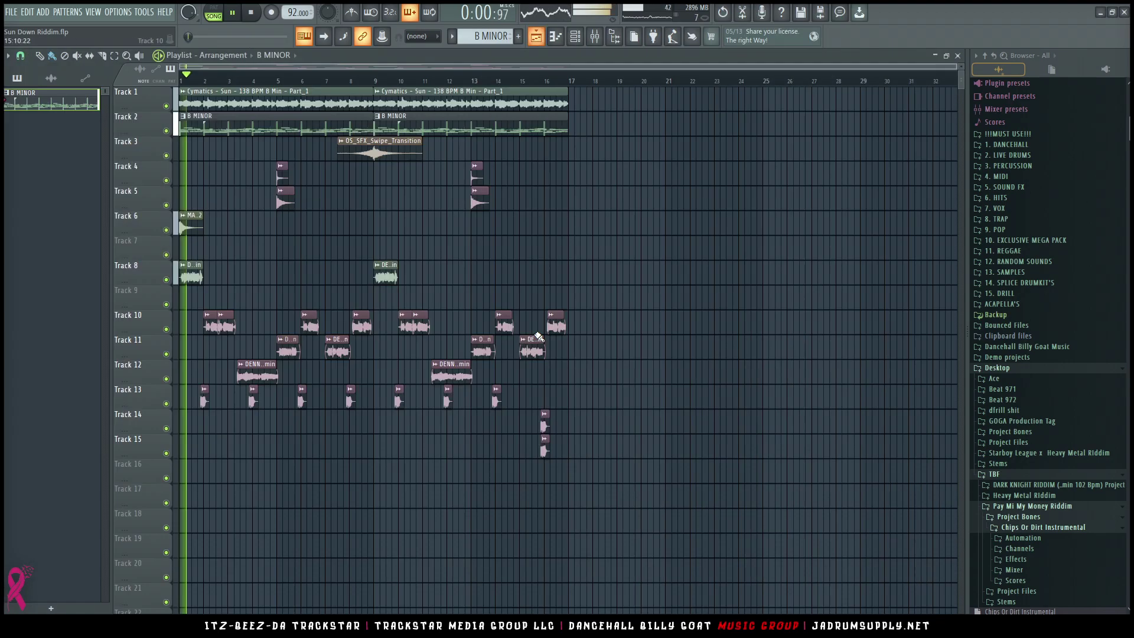
key(space)
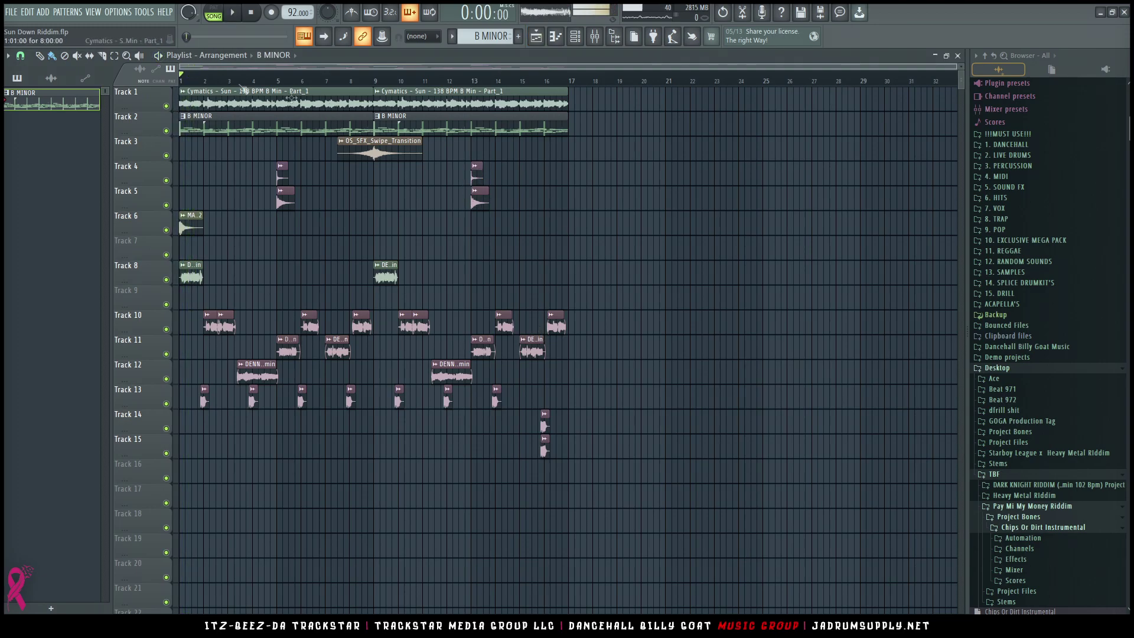
scroll(206, 82, up, 3)
key(F6)
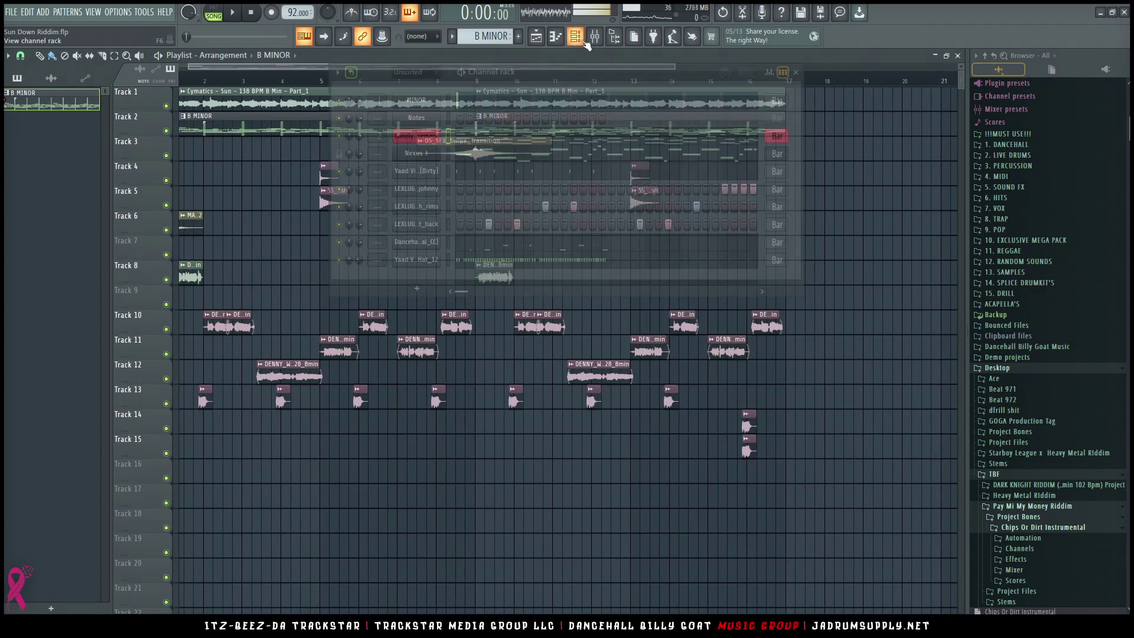
right_click(167, 107)
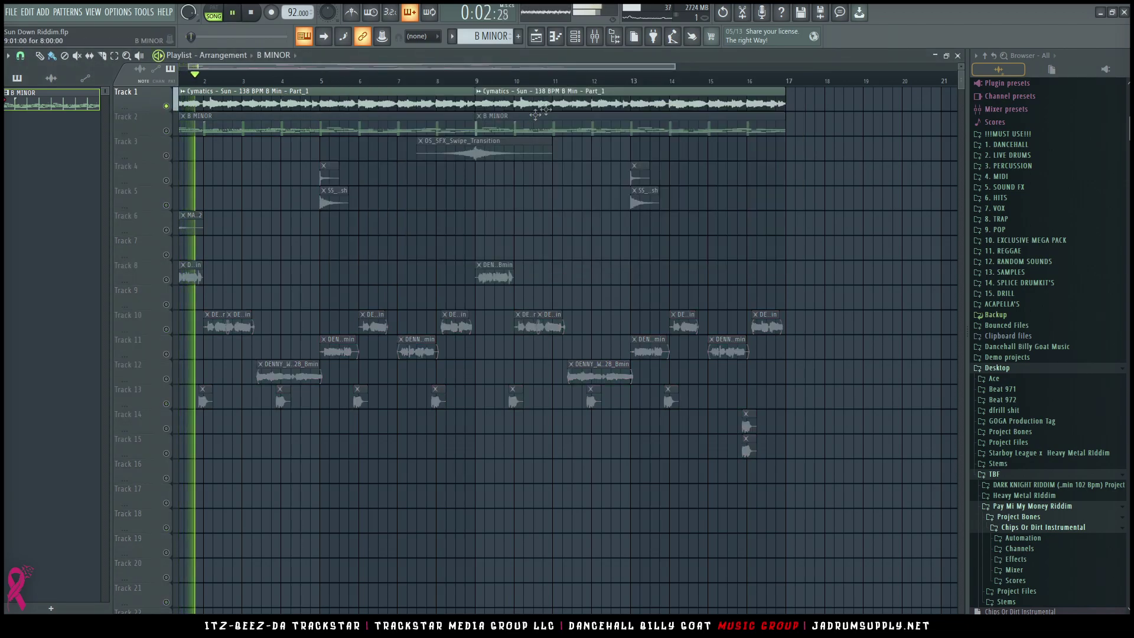
Step: Move the Cymatics sample track down one position, beneath the B MINOR pattern track
click(326, 101)
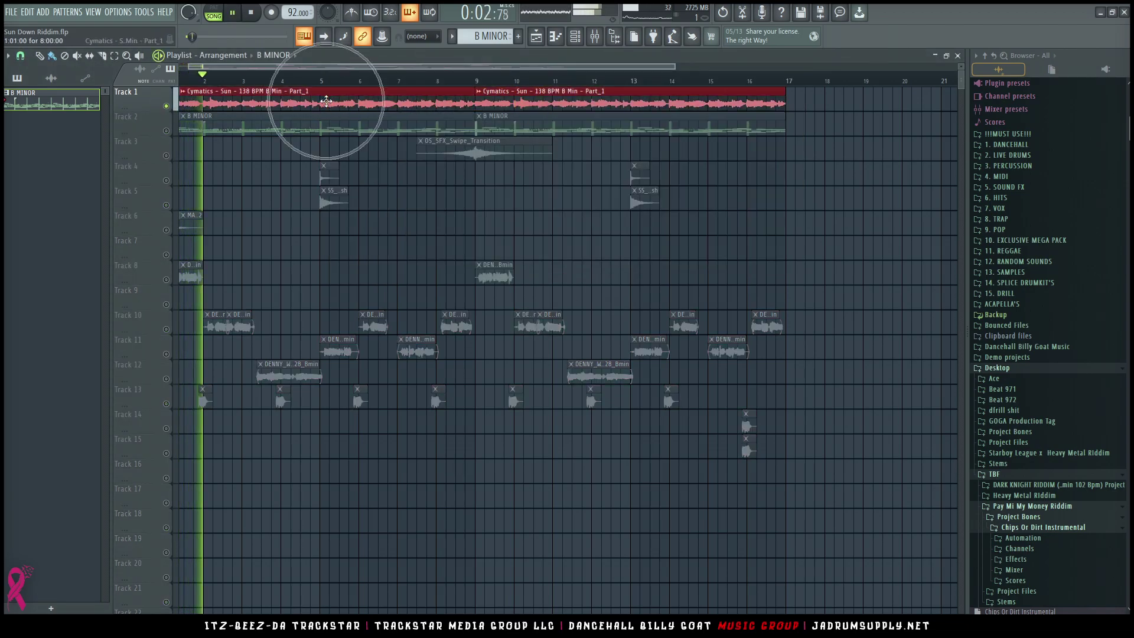
right_click(152, 113)
click(194, 388)
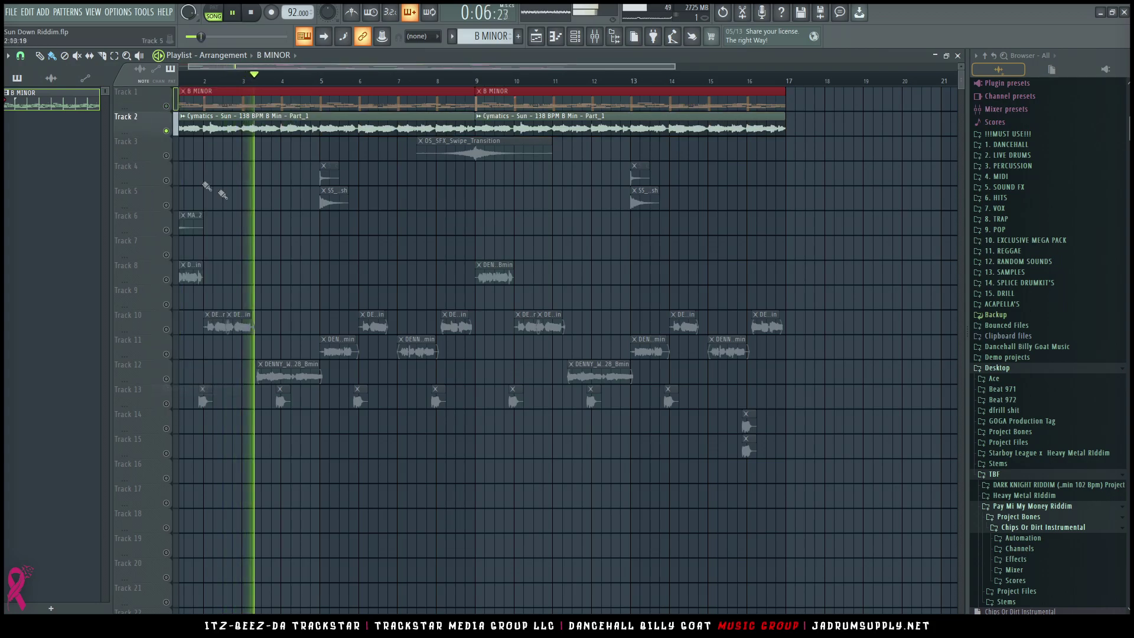
Step: Select the clips on Tracks 2 to 14 and move them down together, with the Cymatics clips on Track 20
drag(137, 124, 177, 412)
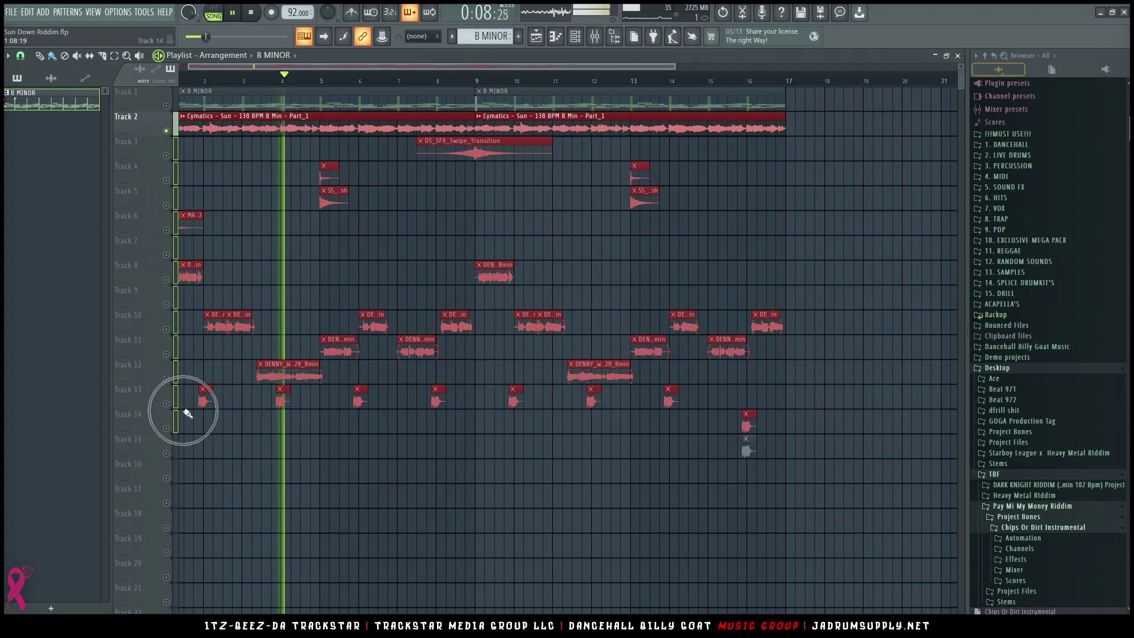
key(shift+Down)
key(shift+Down)
key(shift+Down)
key(shift+Down)
key(shift+Down)
key(shift+Down)
key(shift+Down)
key(shift+Down)
key(shift+Down)
key(shift+Down)
key(shift+Down)
key(shift+Down)
key(shift+Down)
key(shift+Down)
key(shift+Down)
key(shift+Down)
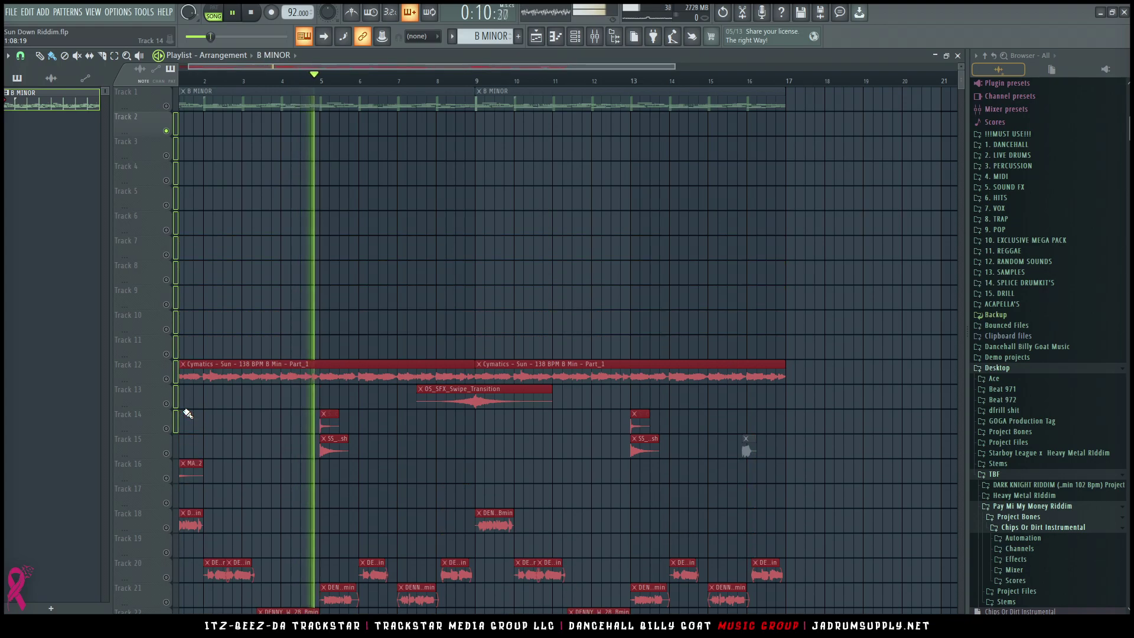
Step: Deselect the moved clips, stop playback and cancel the solo to unmute all playlist tracks
scroll(185, 410, down, 3)
click(316, 296)
key(space)
right_click(166, 387)
right_click(166, 387)
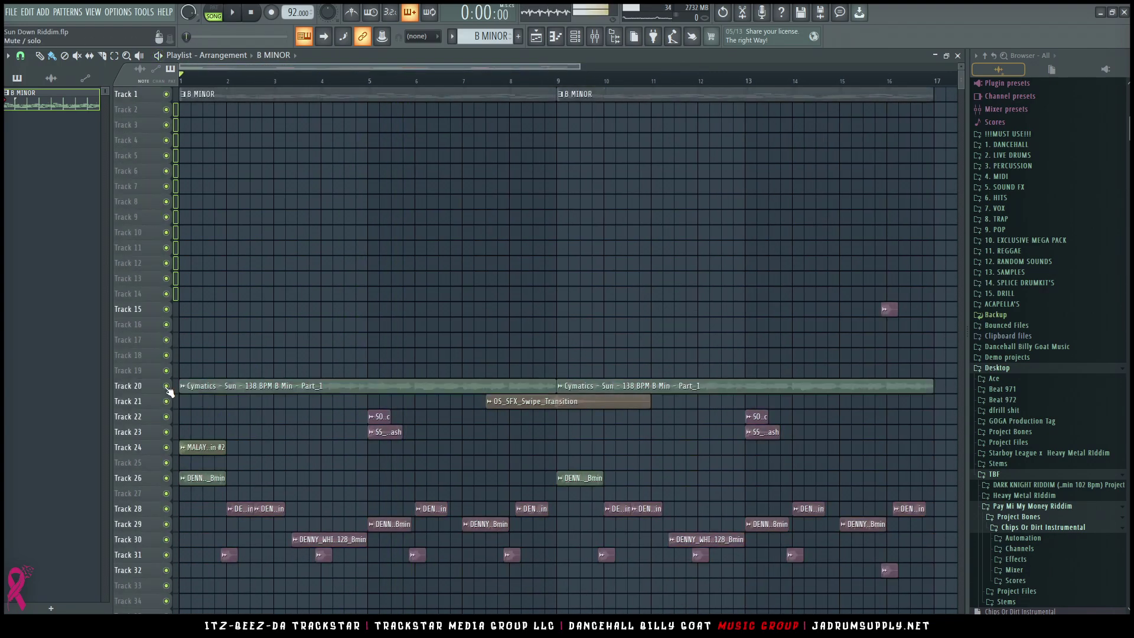
scroll(236, 419, up, 3)
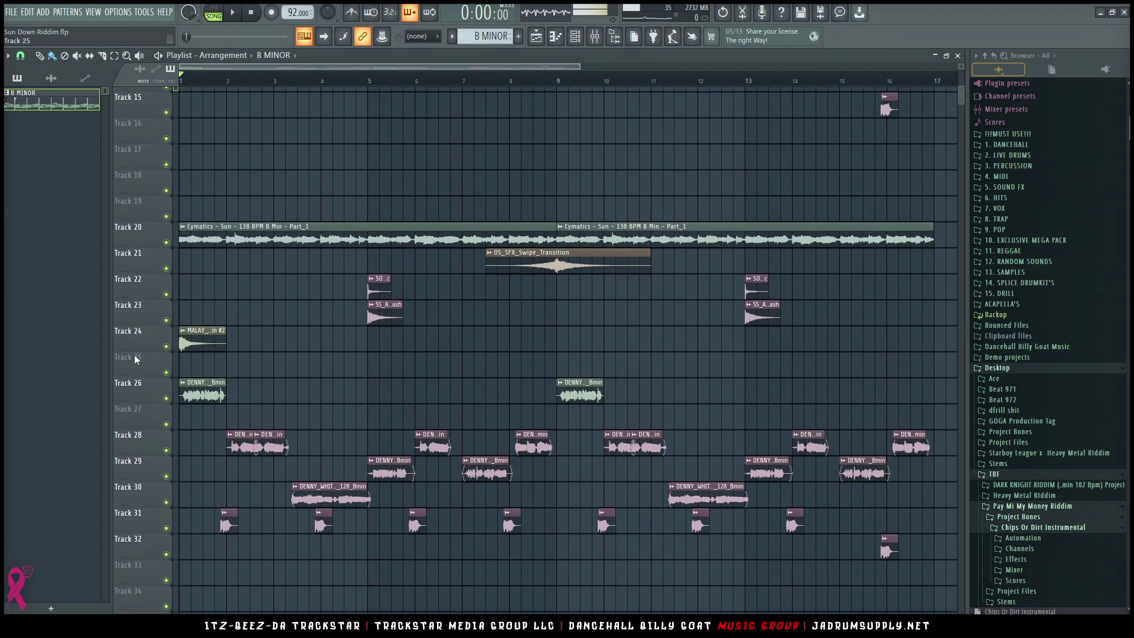
Step: Audition Tracks 24, 26 and 28 in solo, with Track 30 added to Track 28, and stop playback
right_click(166, 347)
key(space)
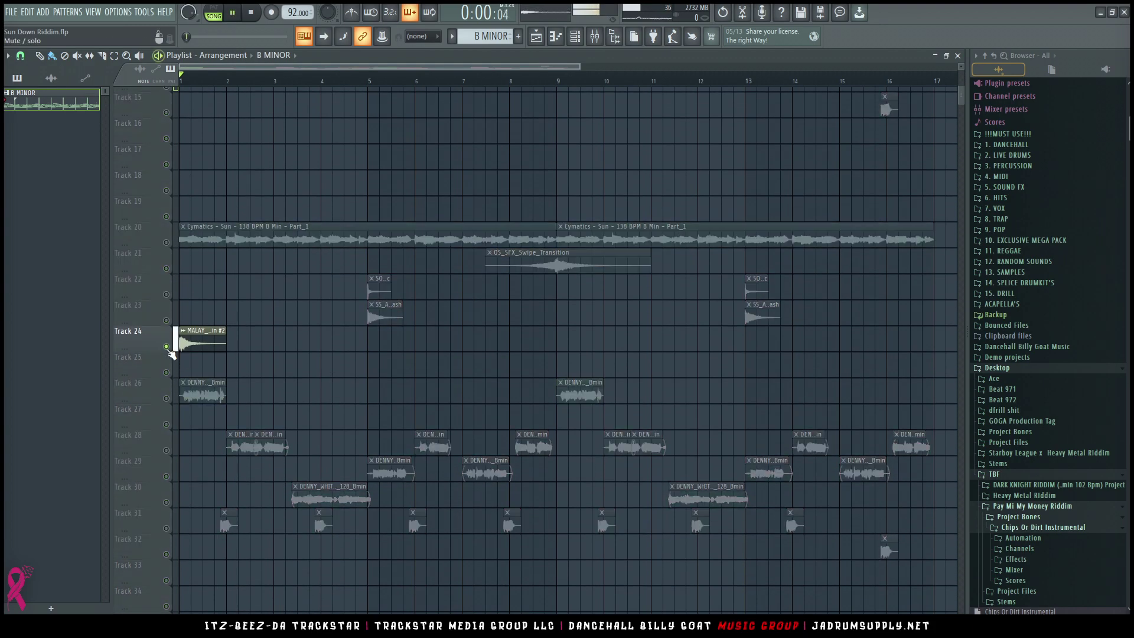
right_click(166, 398)
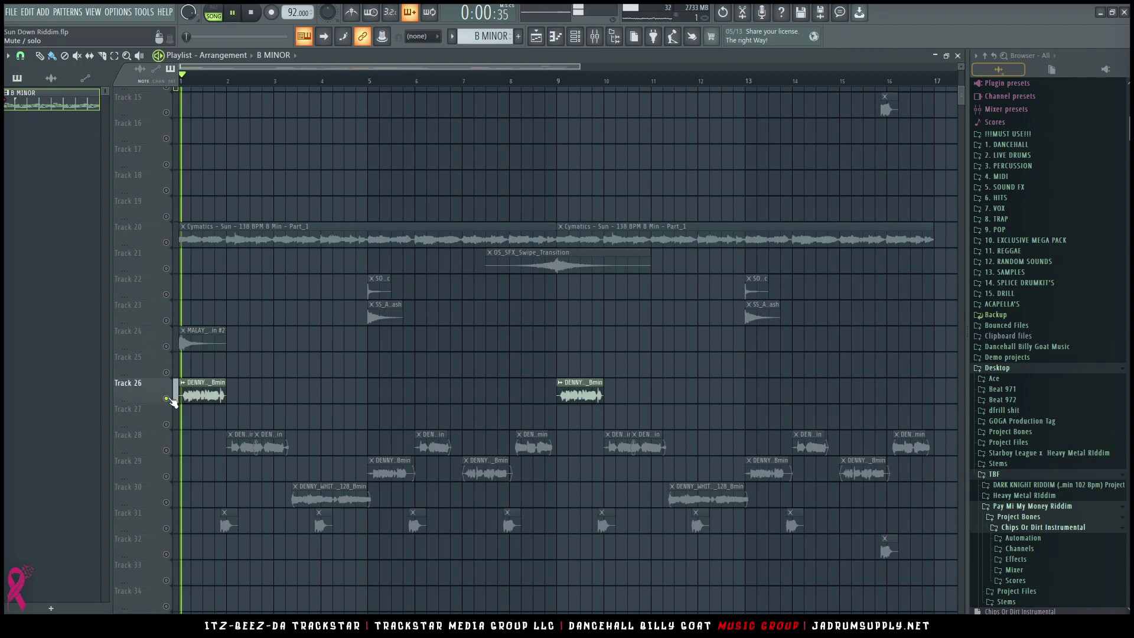
right_click(166, 450)
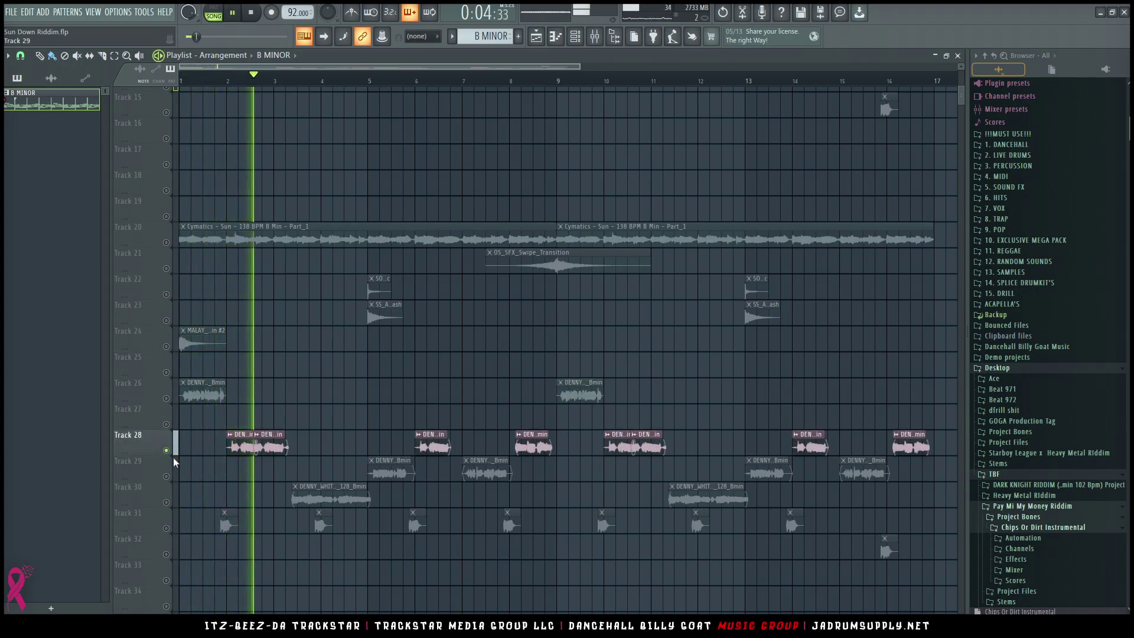
click(166, 502)
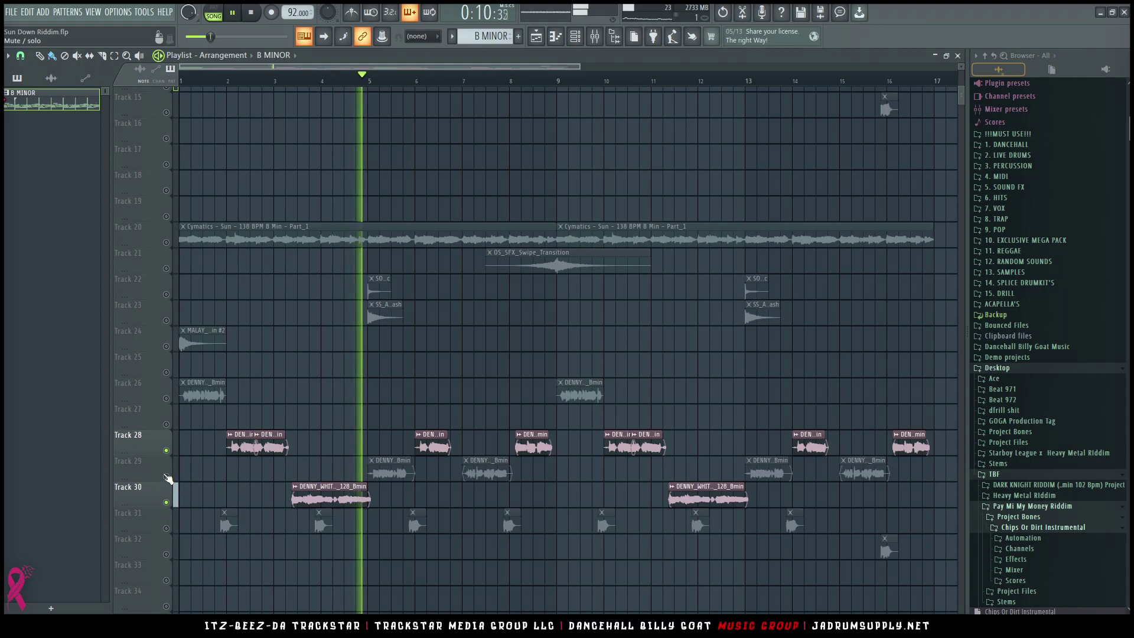
key(space)
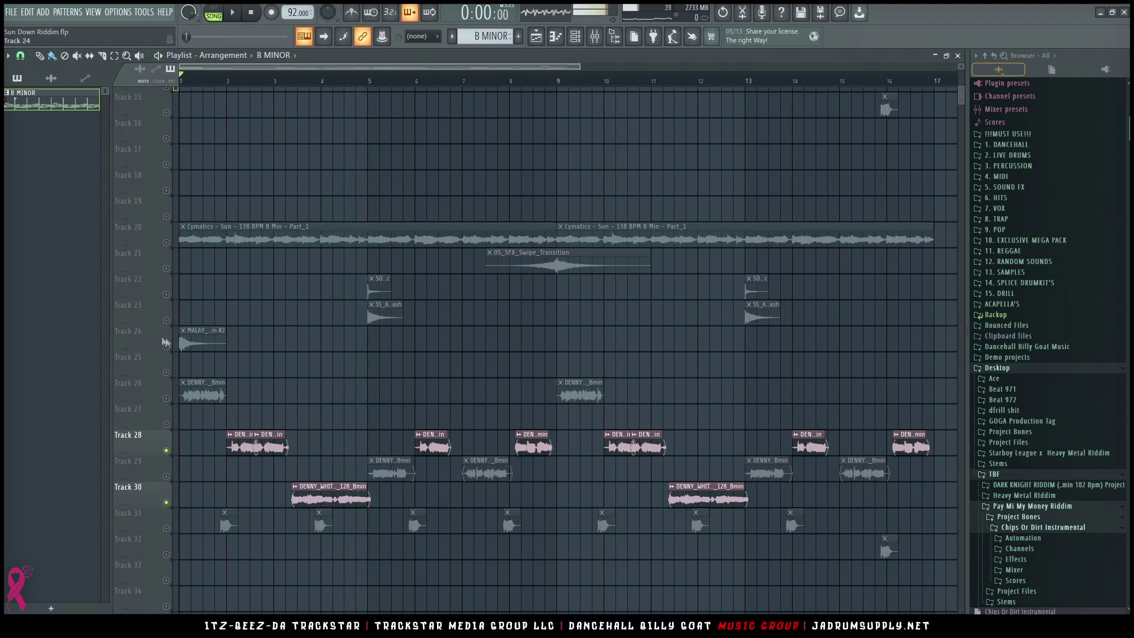
Step: Copy the notes of all B MINOR channels into a new Pattern 1 and clear the Nexus 3 notes there
scroll(177, 342, up, 6)
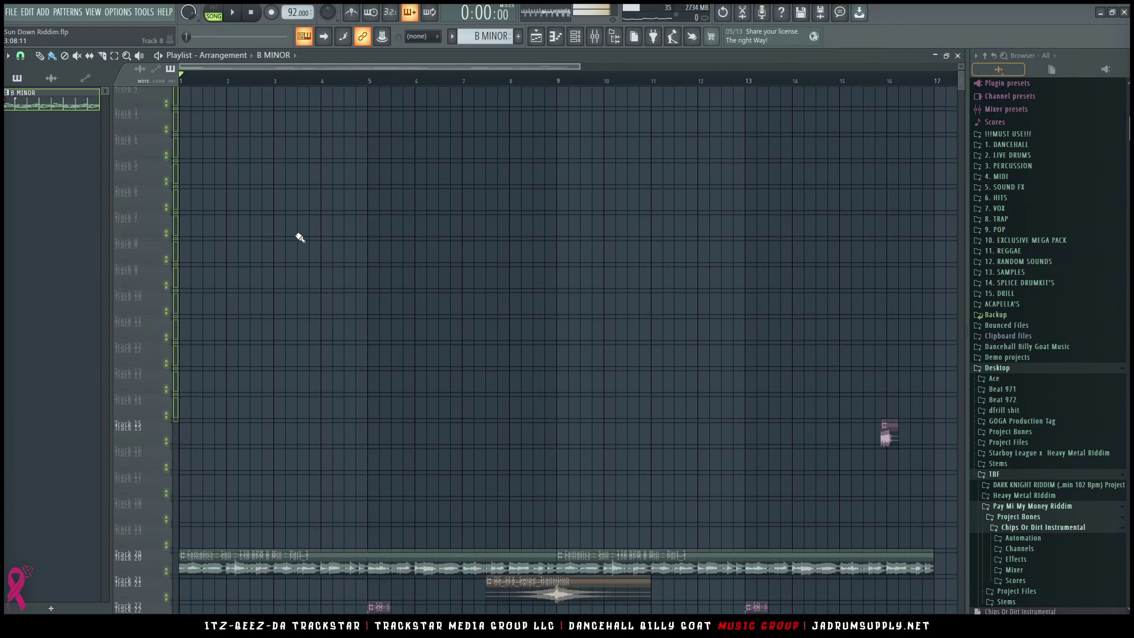
click(574, 36)
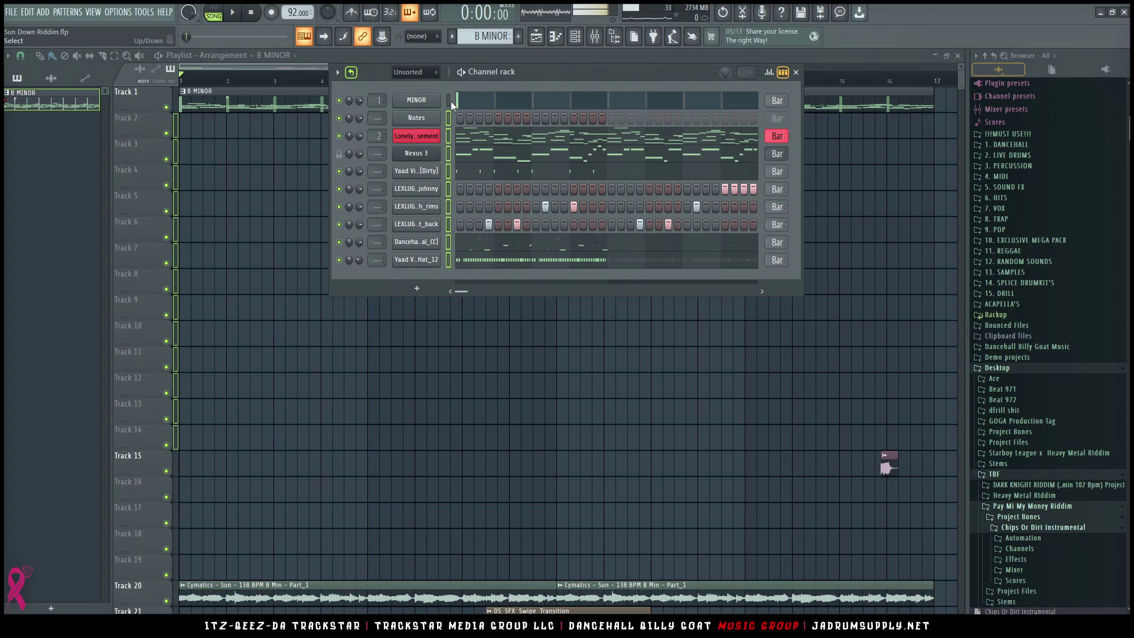
key(F4)
key(F7)
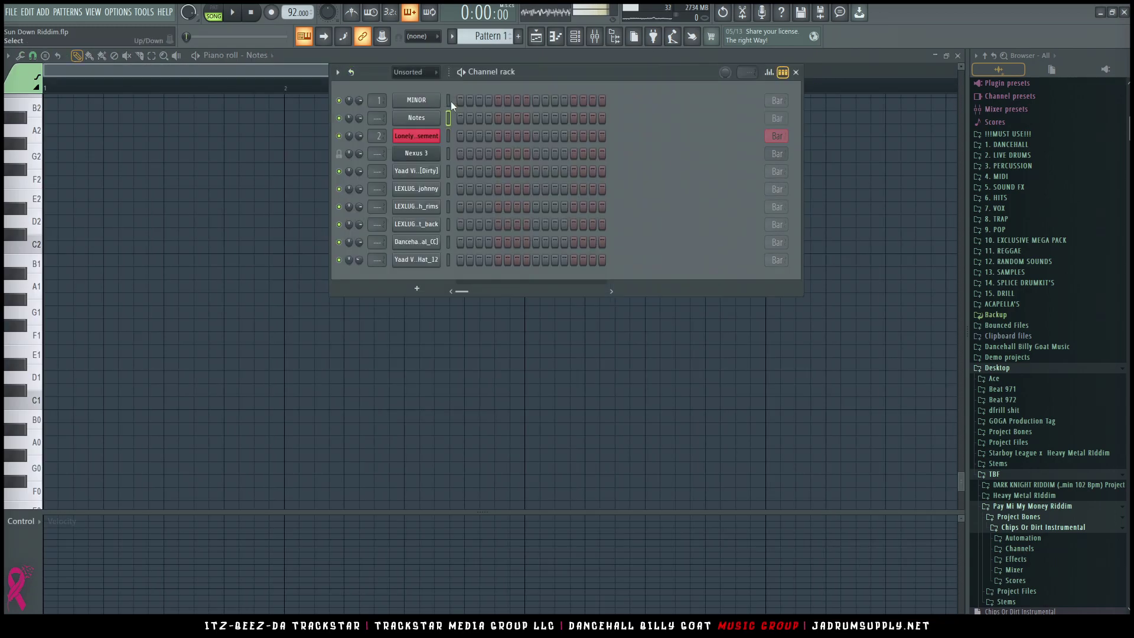
key(ctrl+v)
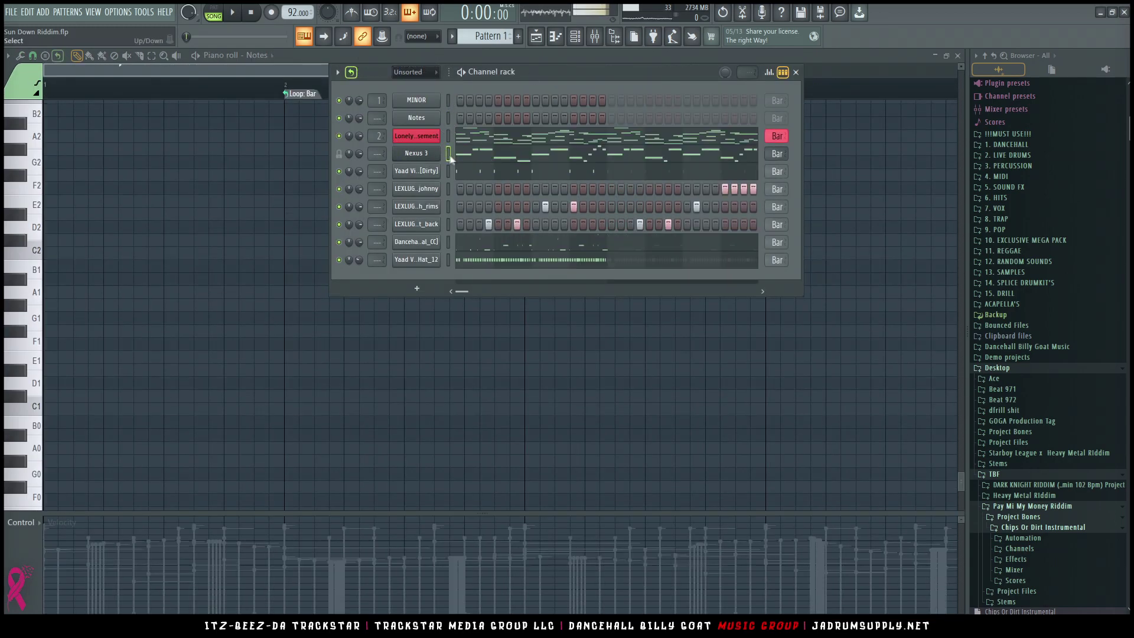
click(449, 154)
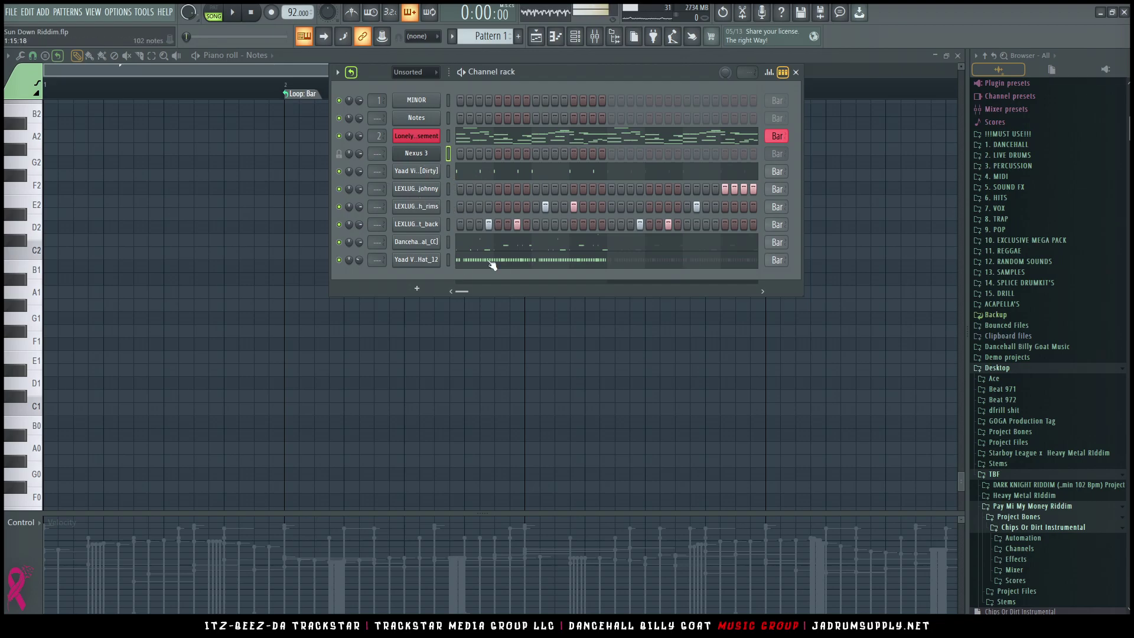
click(354, 74)
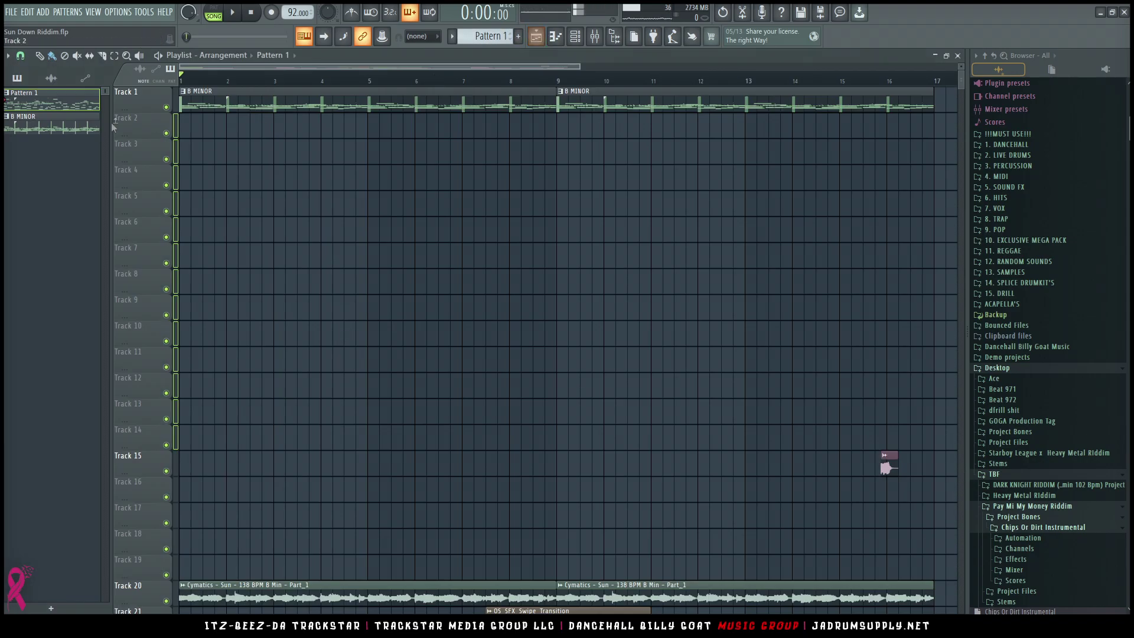
Step: Split Pattern 1 by channel and clear the B MINOR clips from Track 1
click(536, 36)
right_click(36, 99)
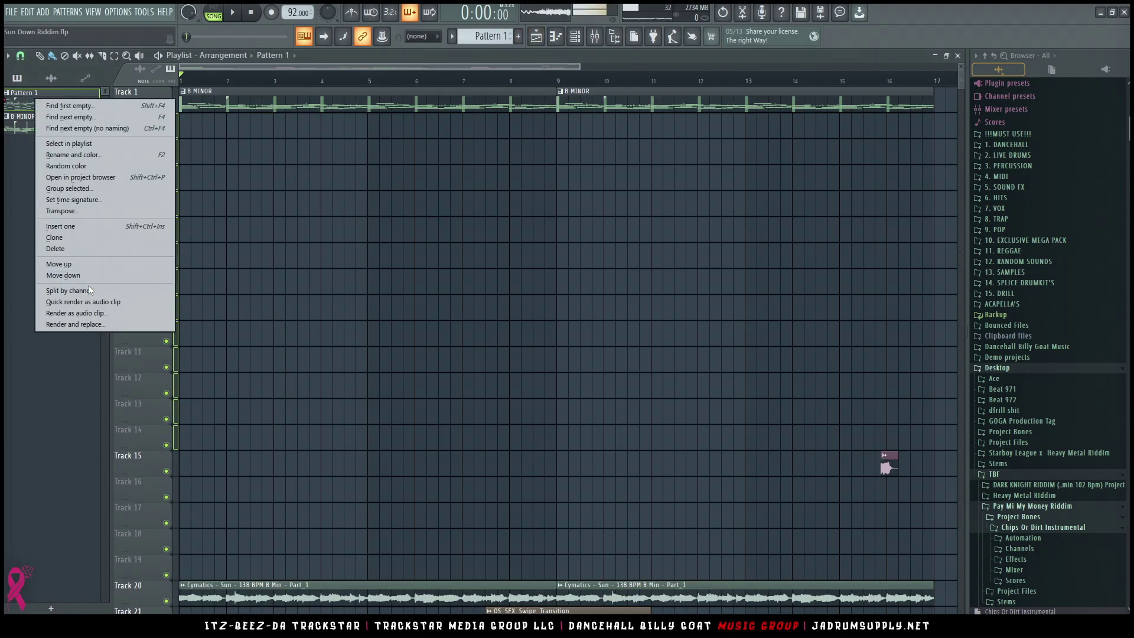
click(87, 289)
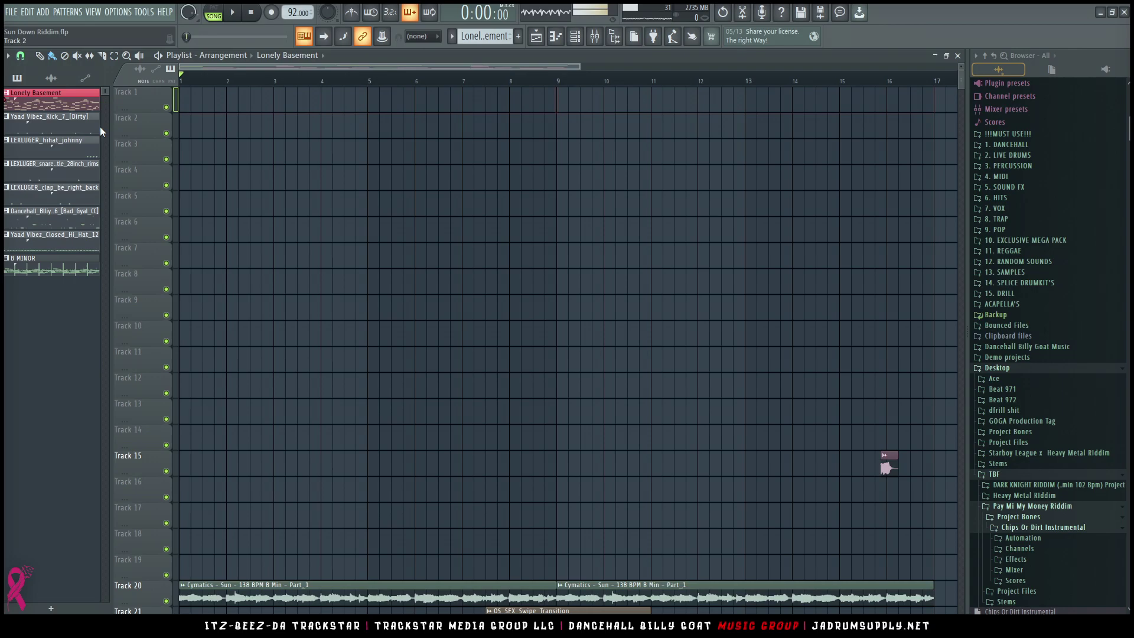
Step: Select the seven split patterns and place one on each of Tracks 1 to 7, starting at bar 1
scroll(251, 347, down, 3)
scroll(248, 340, down, 2)
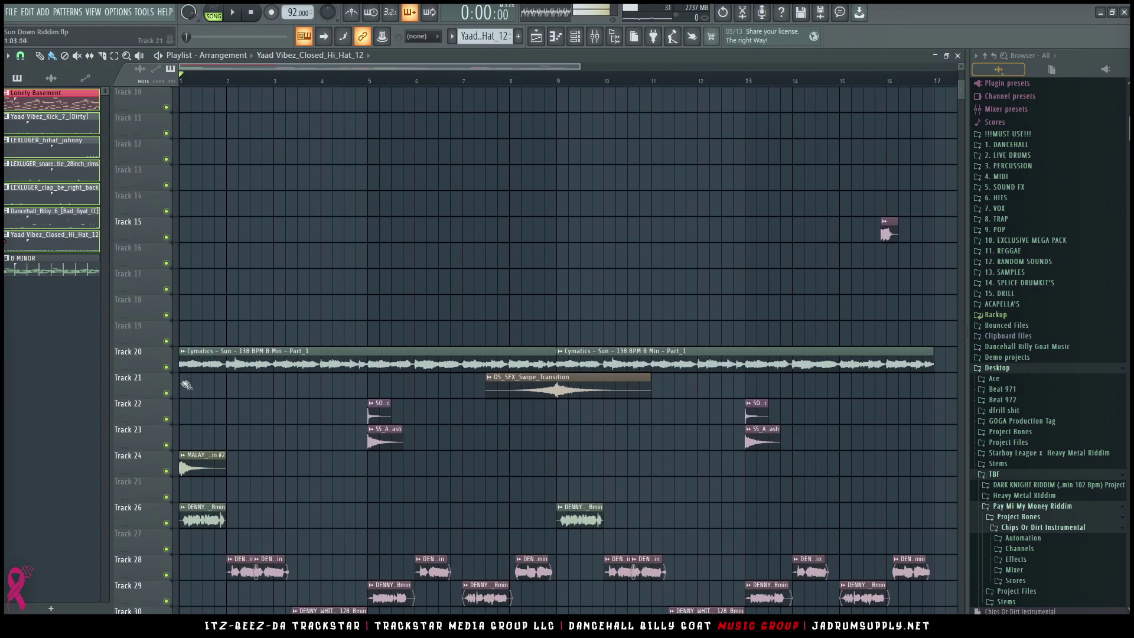
scroll(359, 308, down, 3)
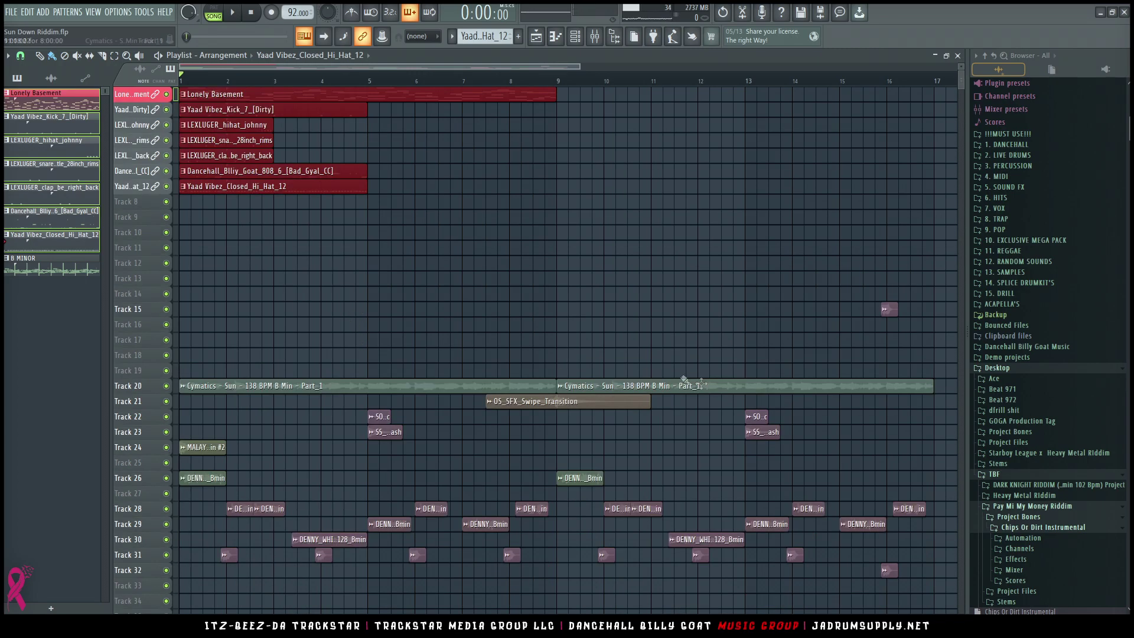
scroll(751, 412, down, 2)
Step: Move the pitched vocal clip near bar 16 from Track 15 down to Track 31
scroll(895, 556, up, 3)
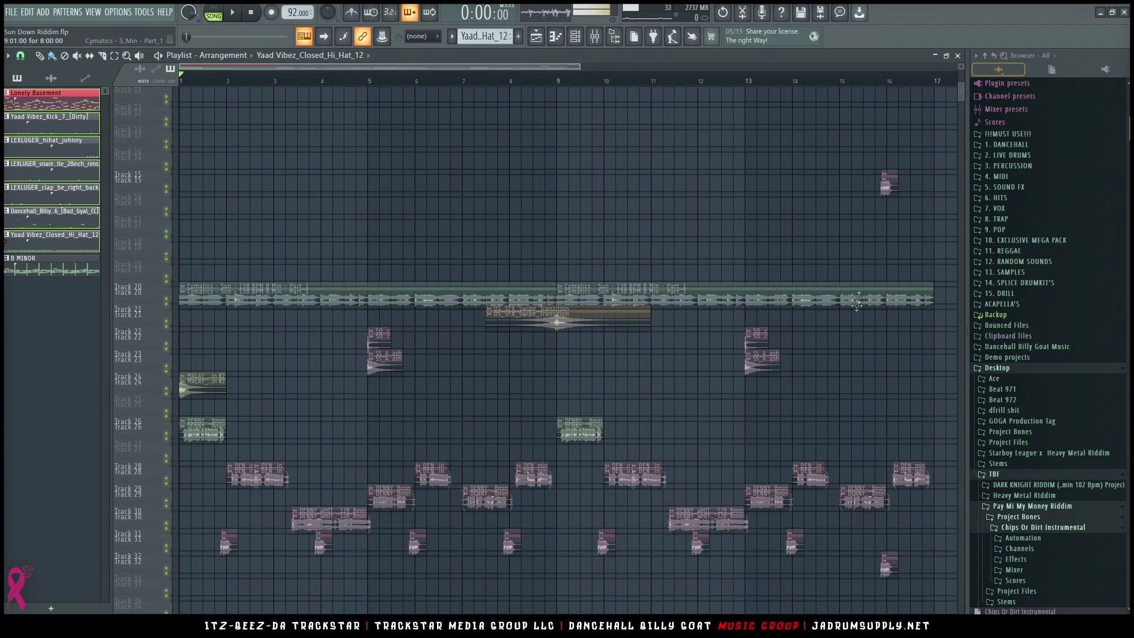
click(877, 81)
scroll(879, 81, up, 4)
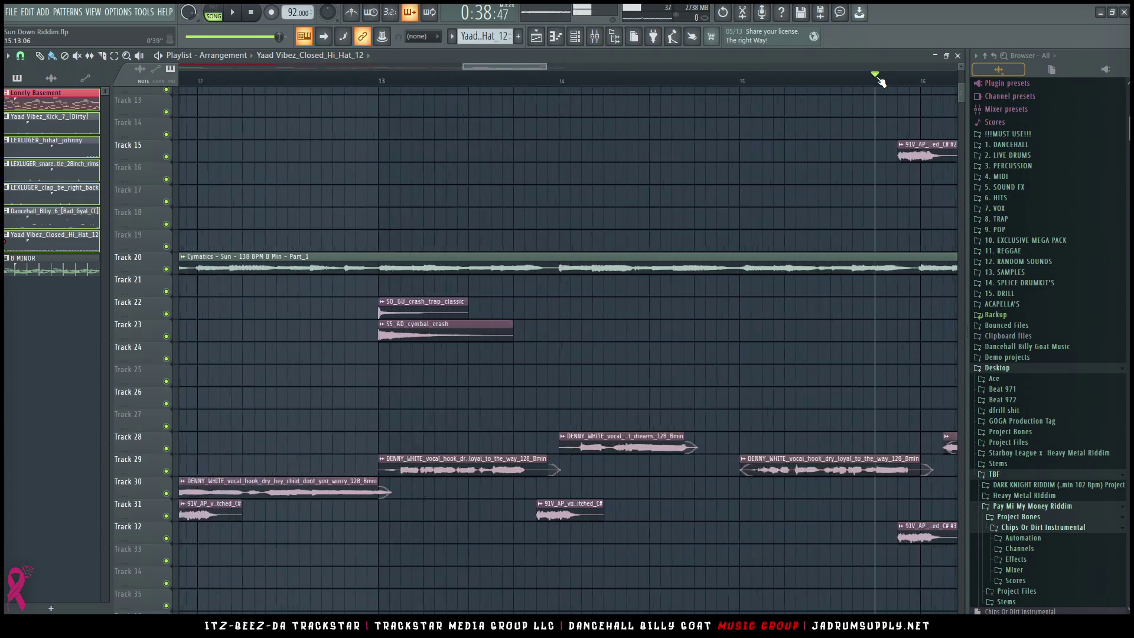
click(916, 148)
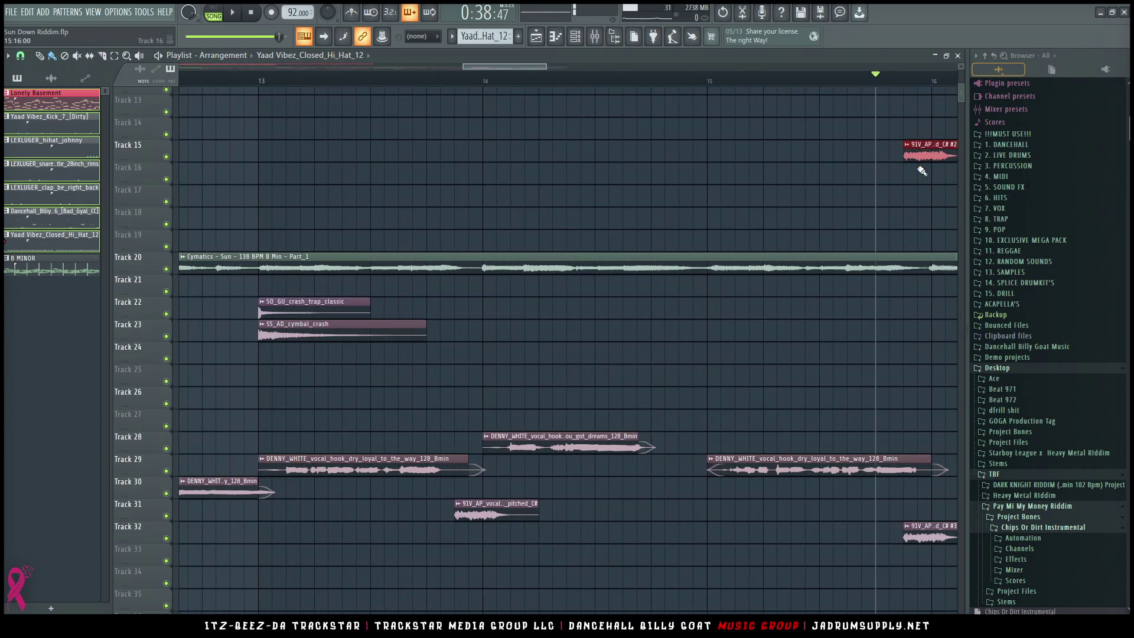
key(shift+Down)
key(shift+Down)
key(shift+Down)
key(shift+Down)
key(shift+Down)
key(shift+Down)
key(shift+Down)
key(shift+Down)
key(shift+Down)
key(shift+Down)
key(shift+Down)
key(shift+Down)
key(shift+Down)
key(shift+Down)
key(shift+Down)
key(shift+Down)
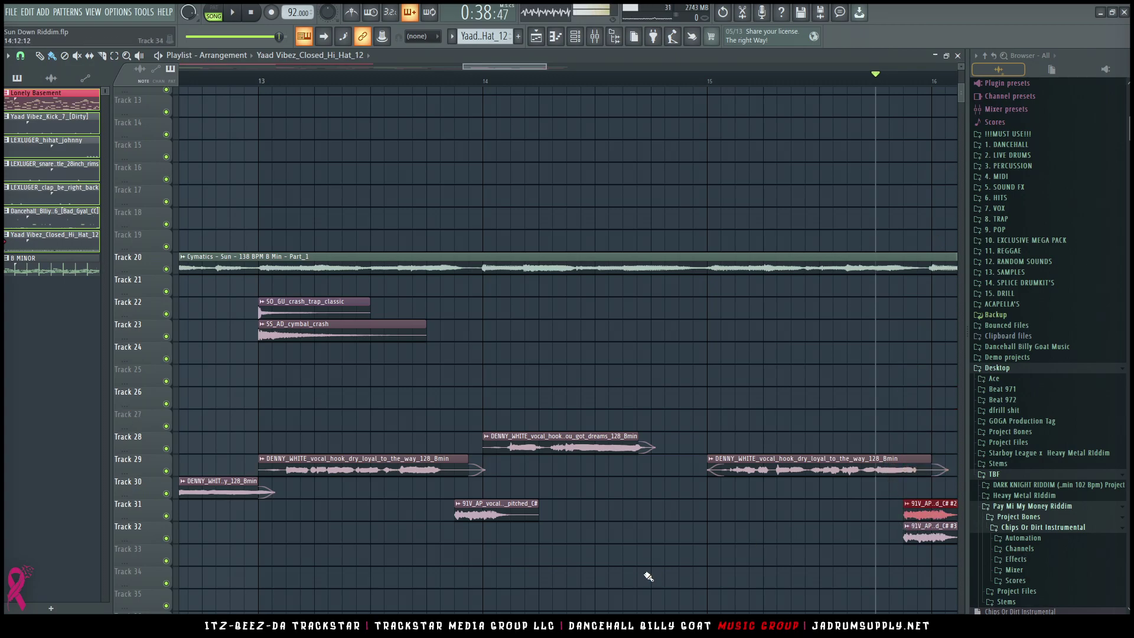
Step: Audition Tracks 32 and 31 in solo from just before bar 16 and stop playback
right_click(166, 539)
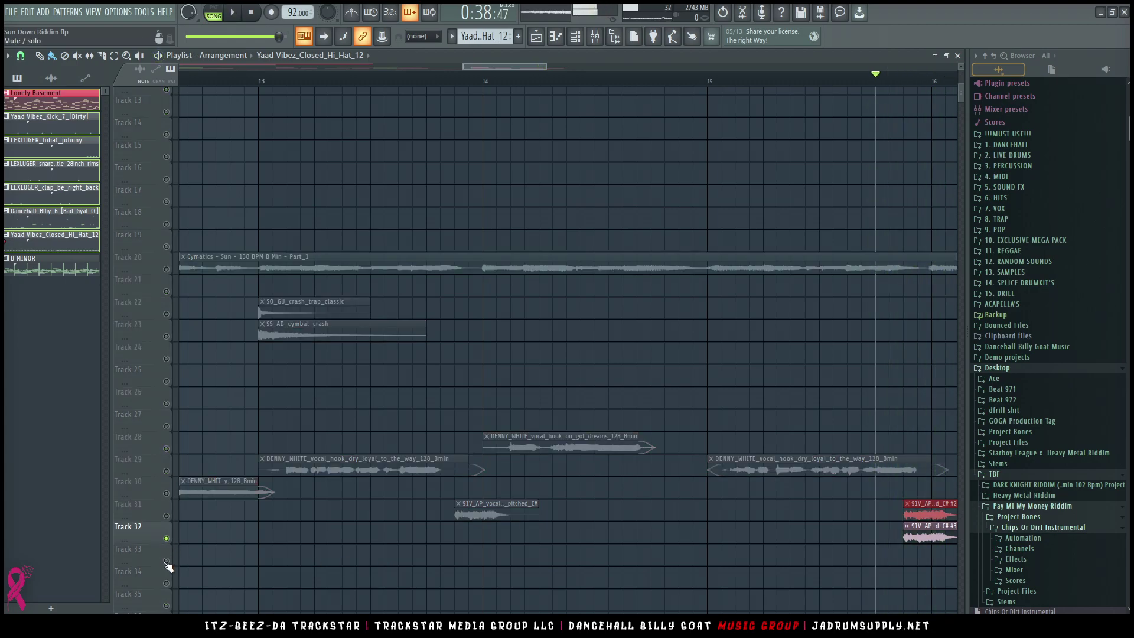
right_click(166, 560)
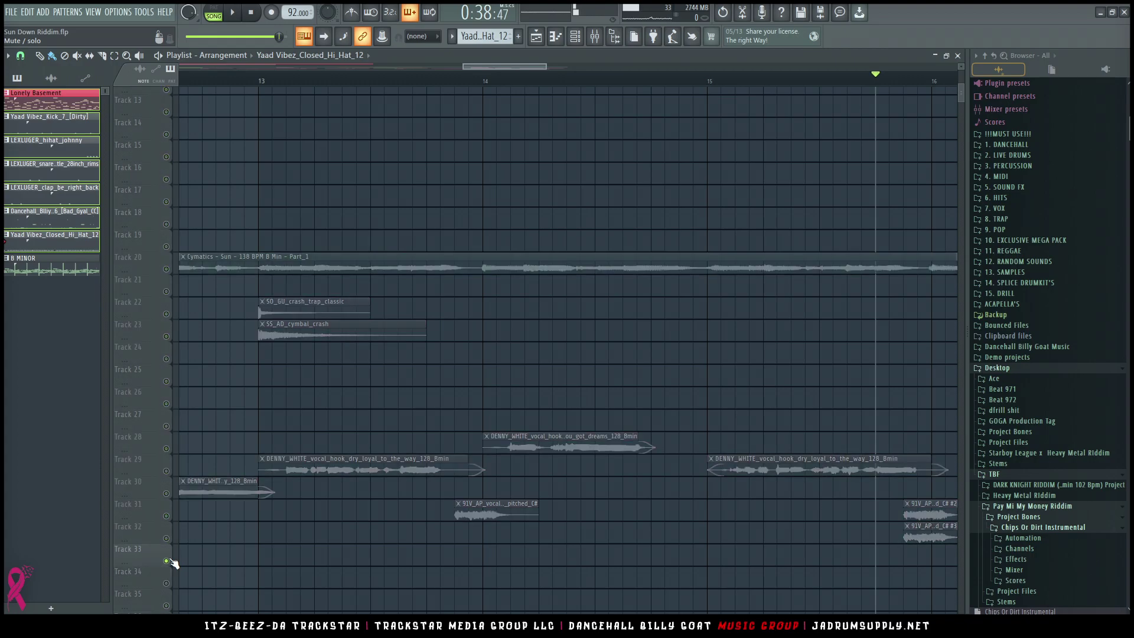
right_click(167, 561)
right_click(167, 561)
right_click(167, 560)
right_click(167, 561)
right_click(170, 561)
right_click(171, 562)
right_click(168, 539)
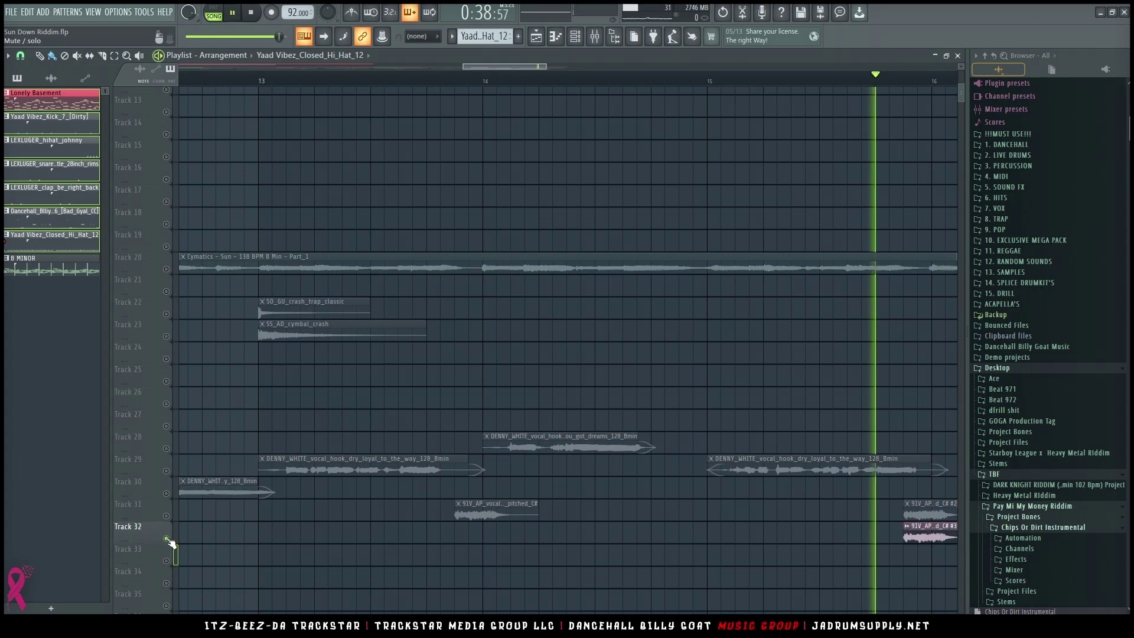
right_click(168, 536)
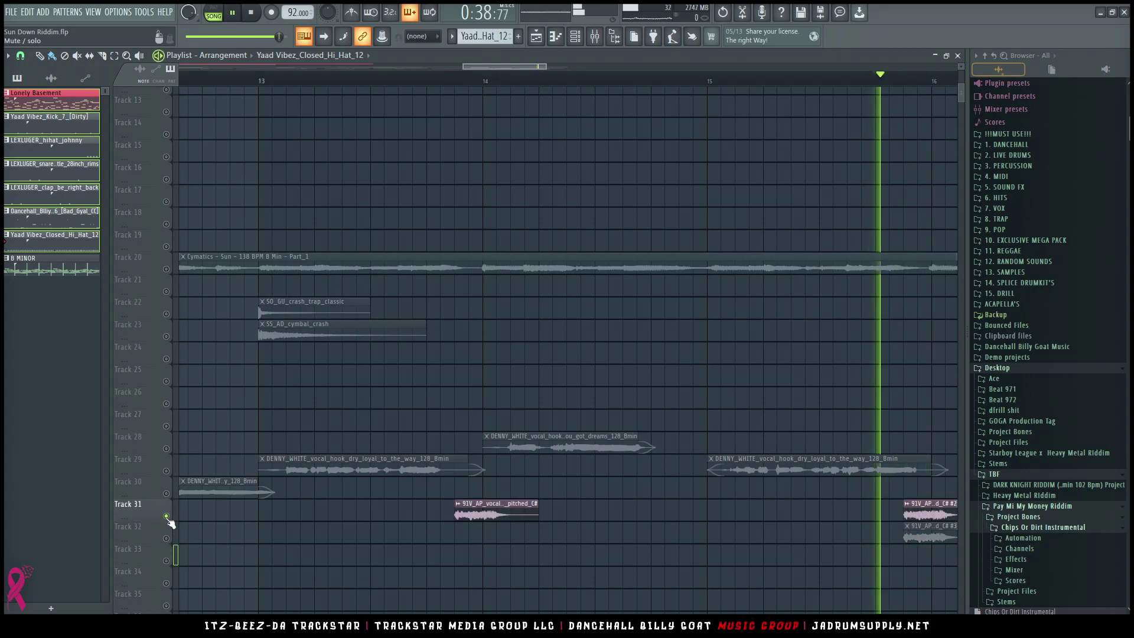
right_click(167, 515)
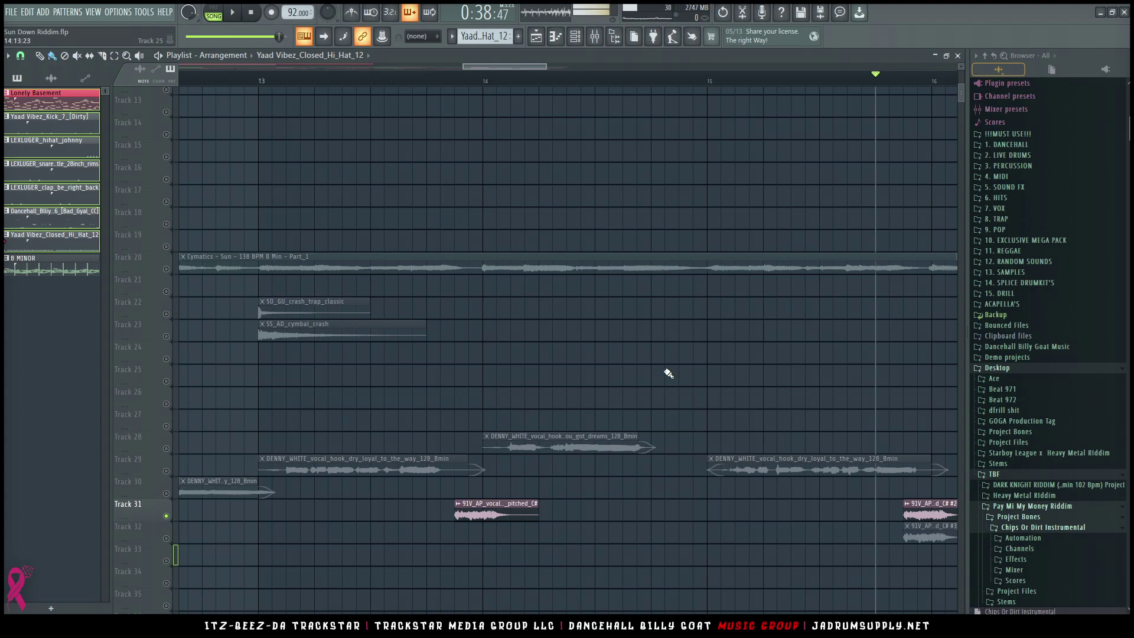
Step: Close the gap at Track 25 by moving the vocal clips up one track, and move all audio clips up to start on Track 9
scroll(664, 369, down, 5)
scroll(782, 367, down, 4)
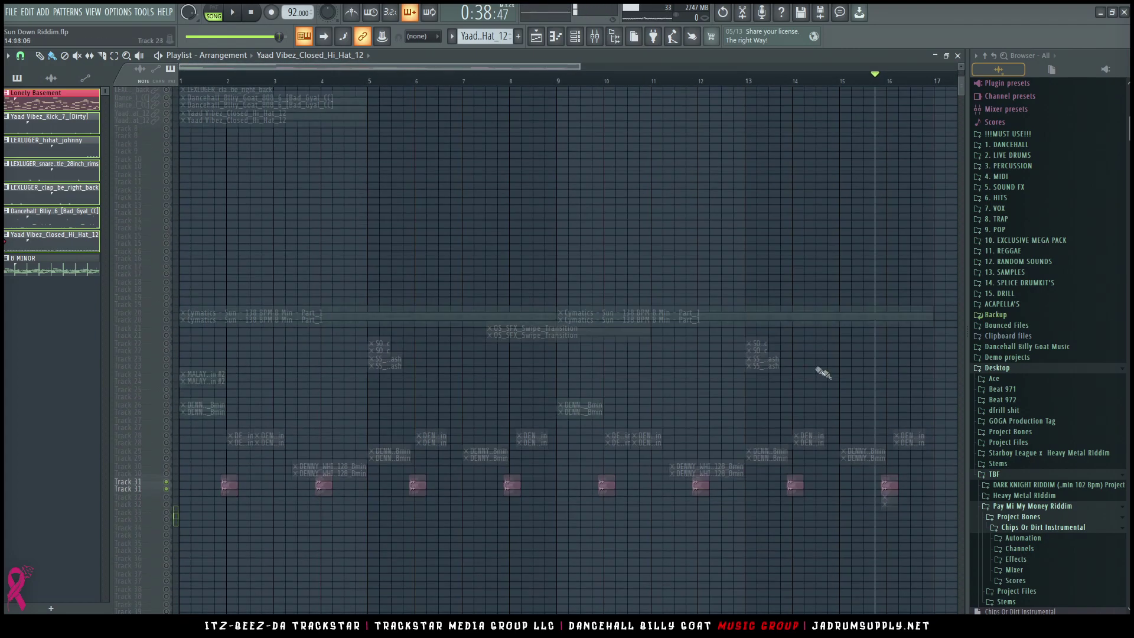
scroll(874, 414, up, 3)
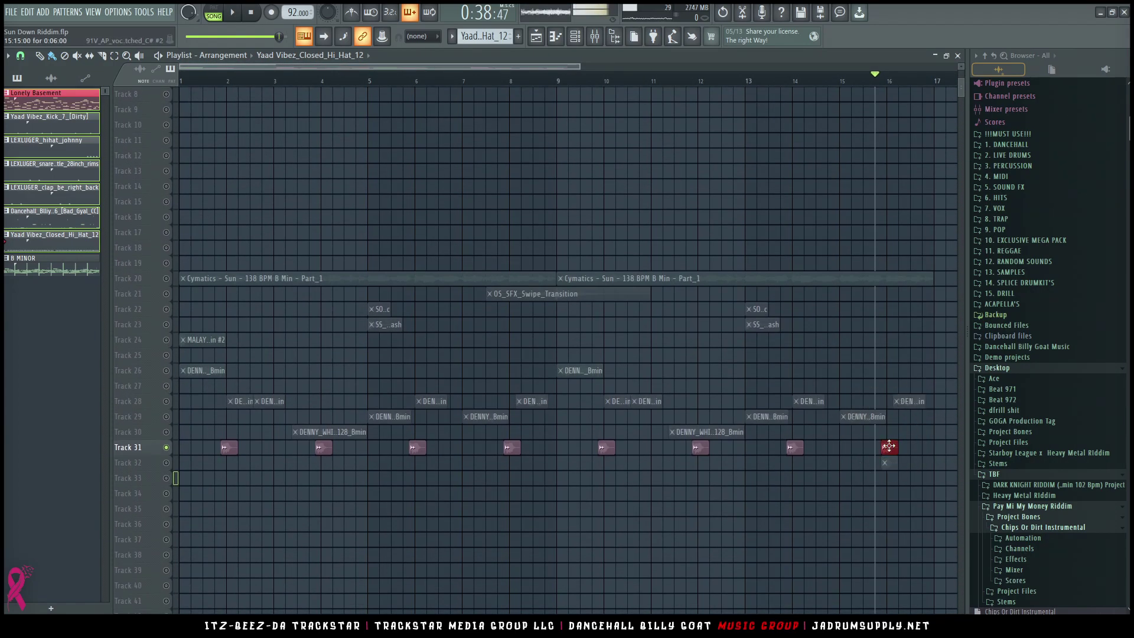
drag(150, 473, 175, 282)
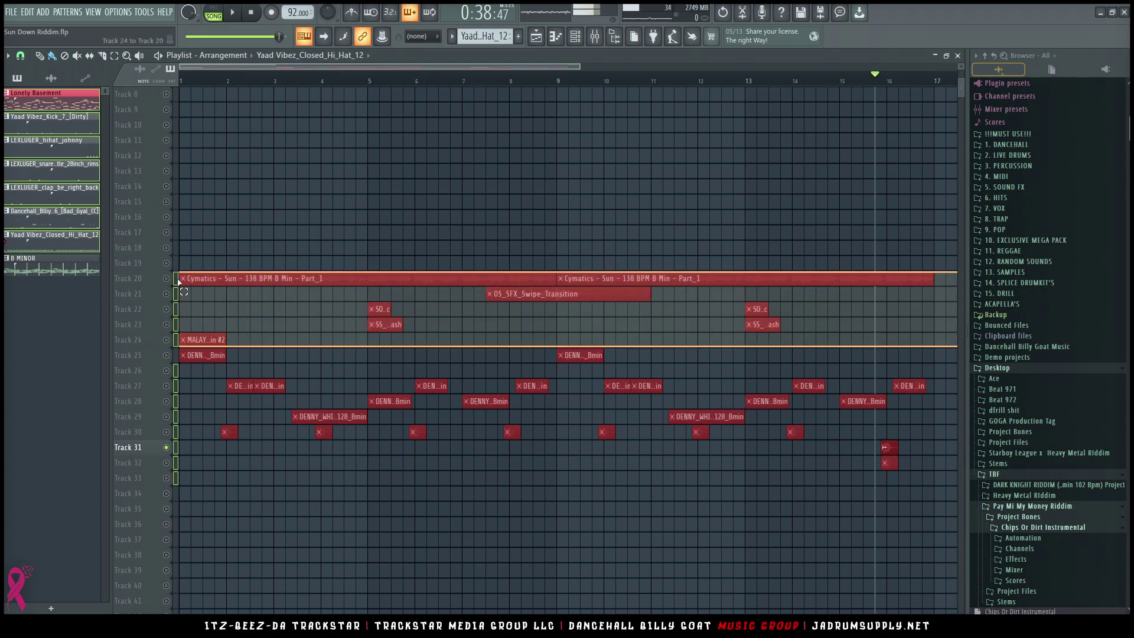
key(ctrl+alt+z)
key(ctrl+alt+z)
key(ctrl+alt+z)
key(ctrl+alt+z)
key(ctrl+alt+z)
key(ctrl+alt+z)
key(ctrl+alt+z)
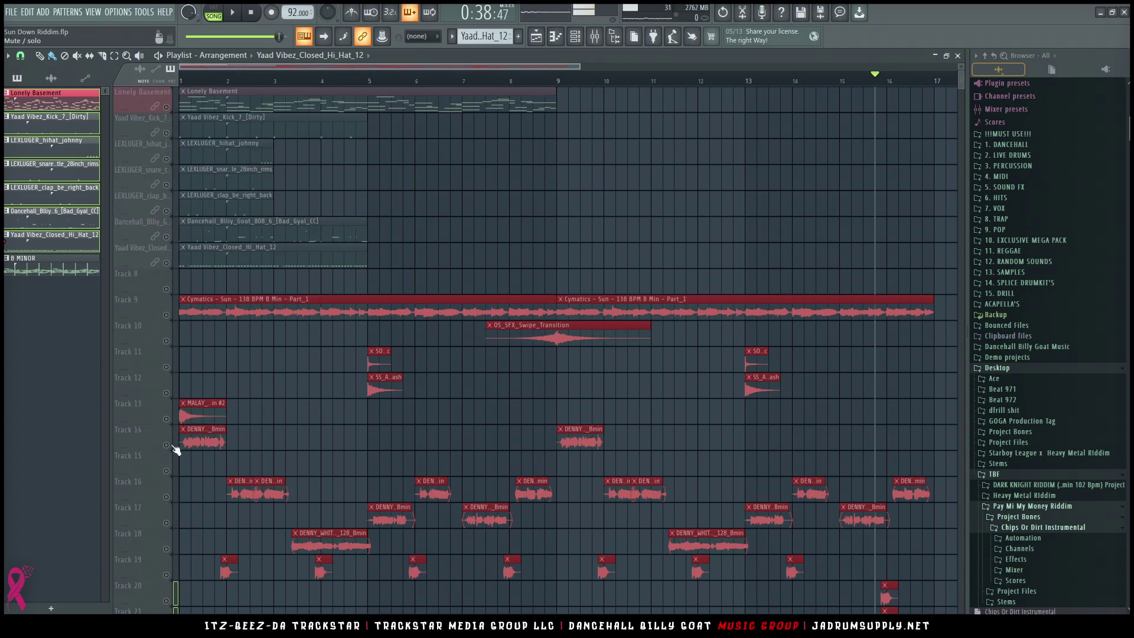
Step: Group Tracks 9 to 21 under Track 8, named AUDIO & FX in black, and cancel the solo
drag(157, 315, 164, 610)
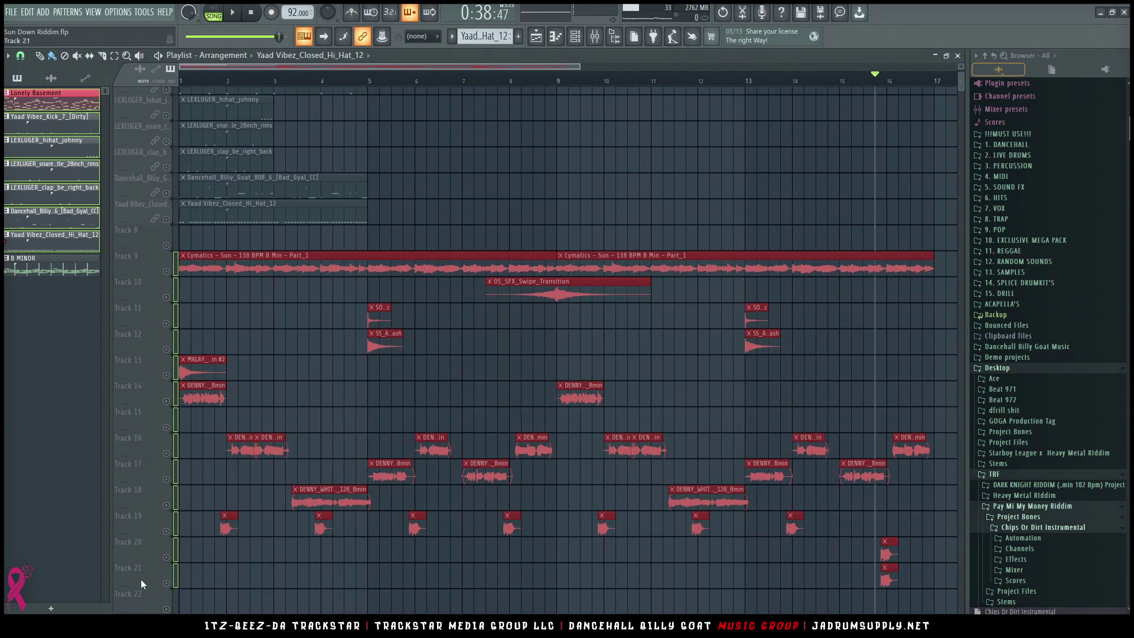
scroll(141, 585, up, 2)
right_click(149, 271)
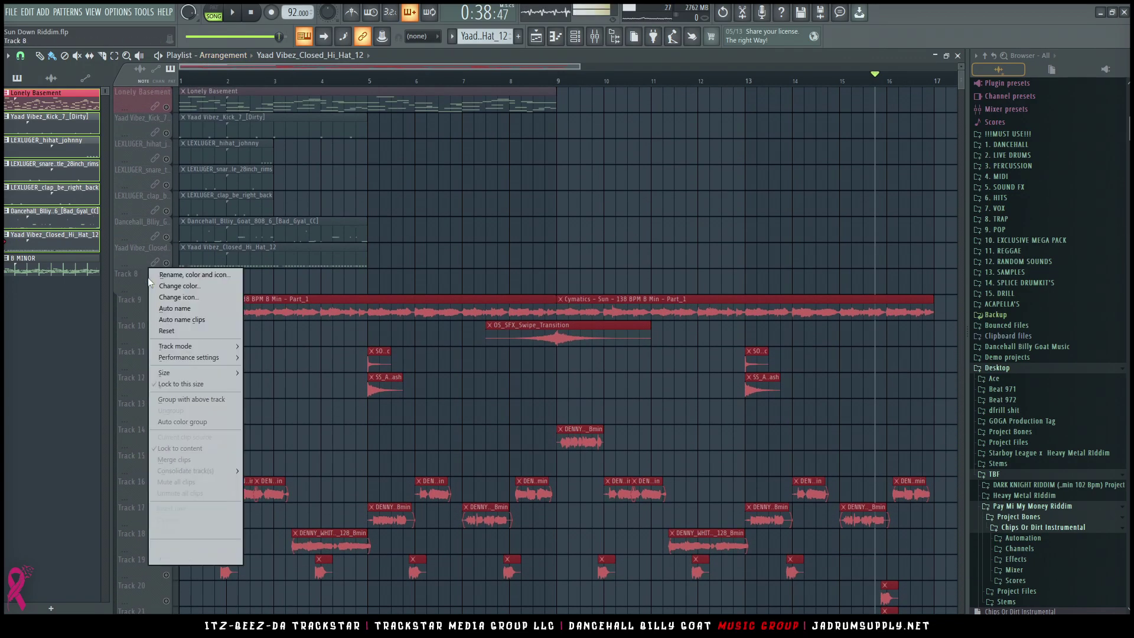
click(195, 275)
text(AUDIO & FX)
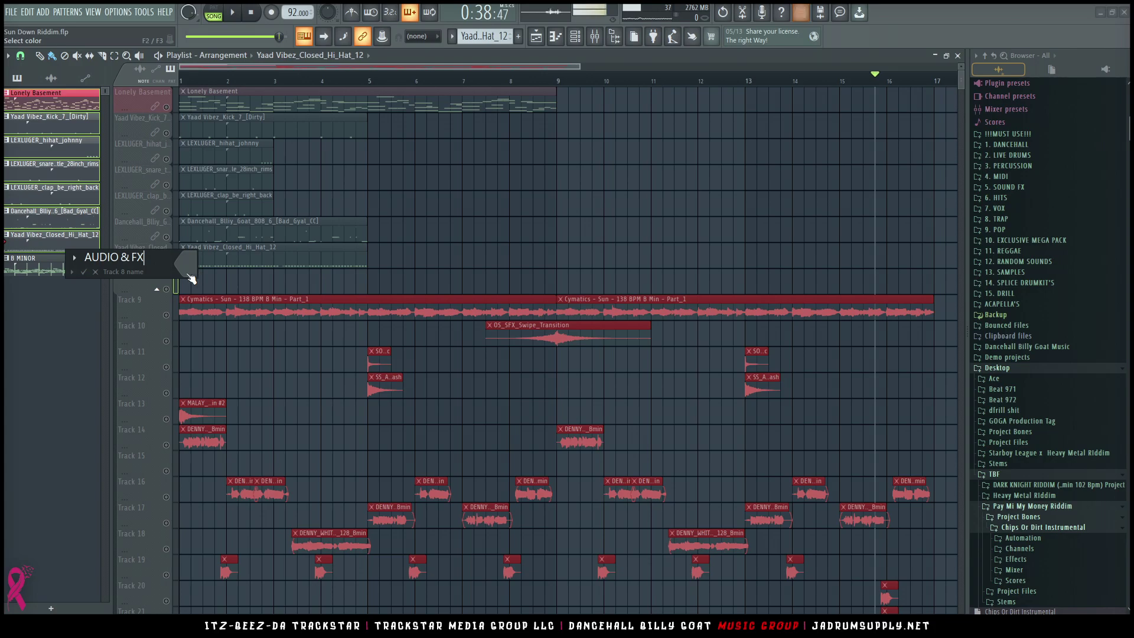
key(Return)
click(384, 548)
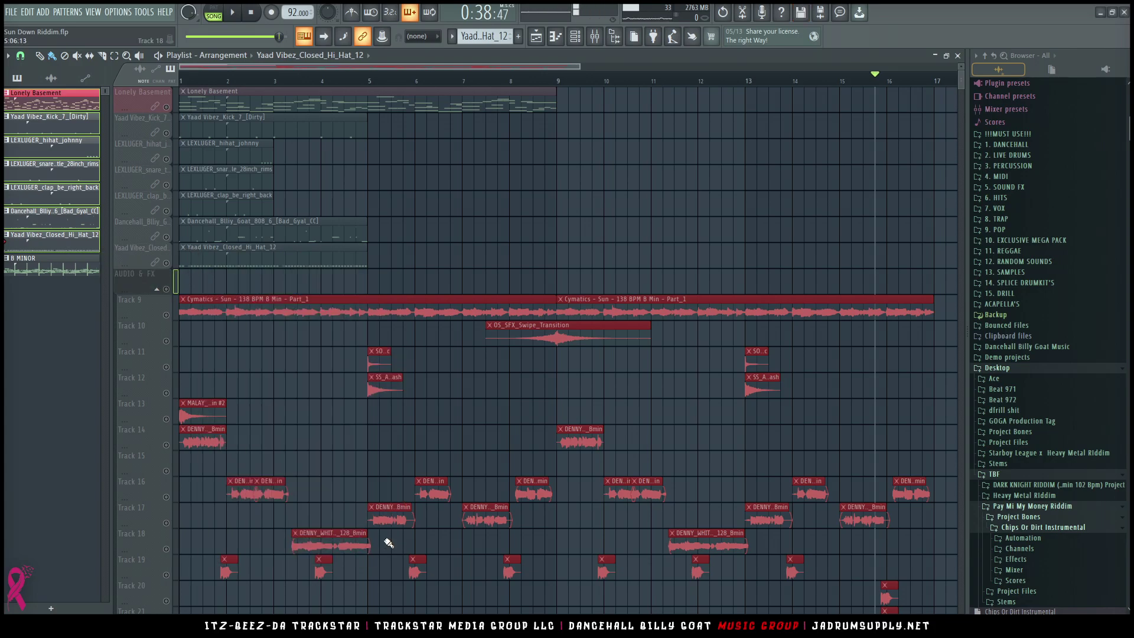
click(168, 290)
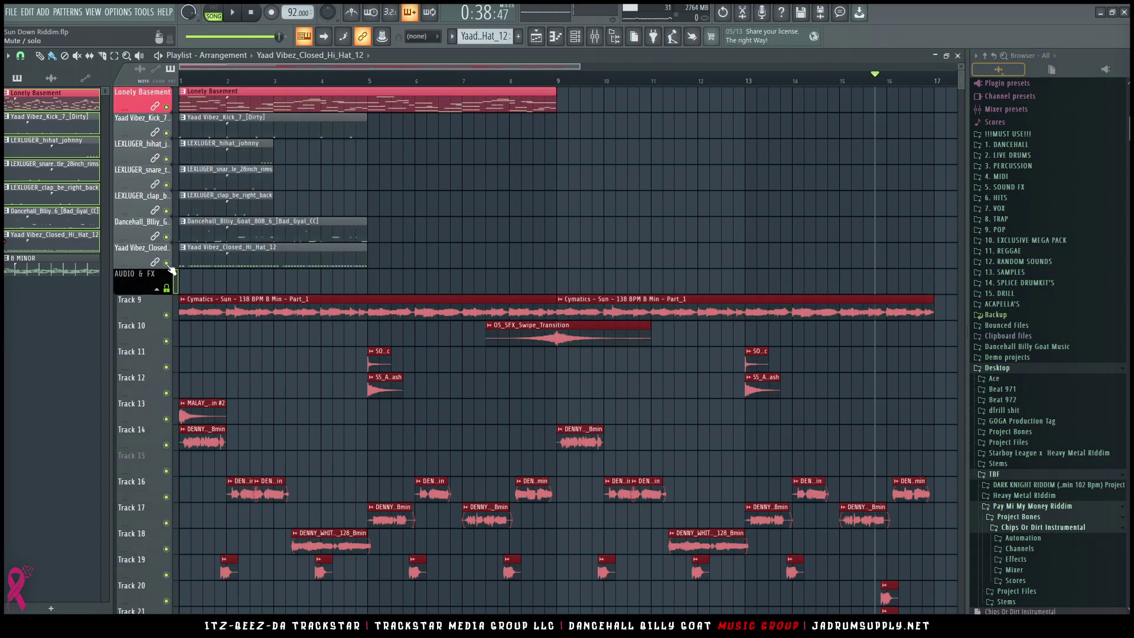
Step: Slice the kick pattern clip around each hit and delete the empty sections between the hits
scroll(265, 182, up, 5)
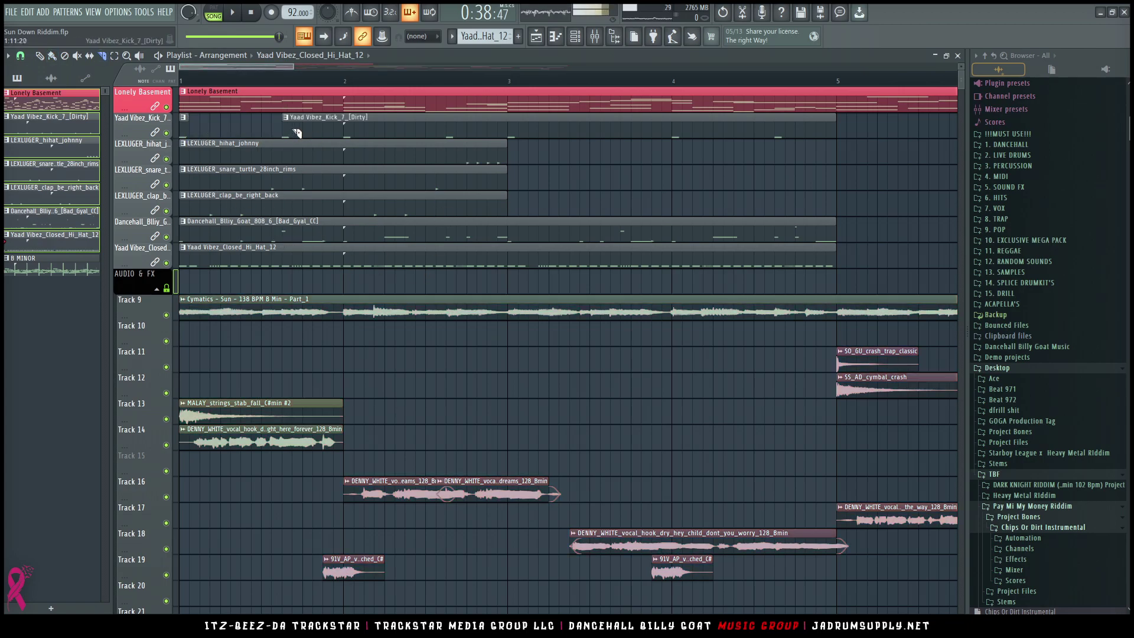
click(456, 136)
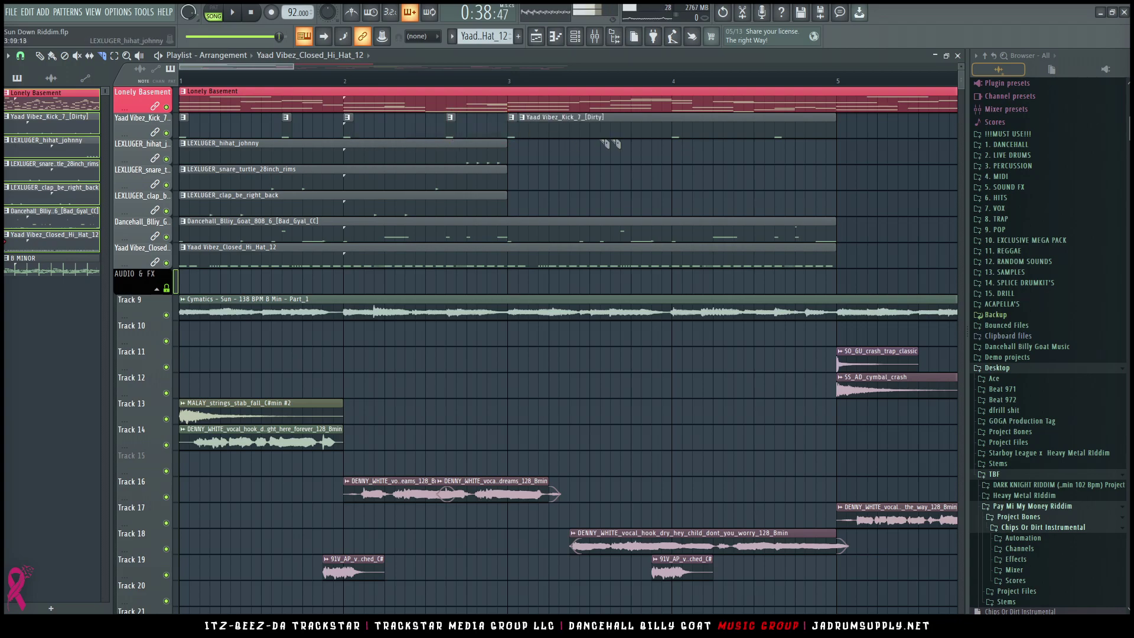
click(673, 134)
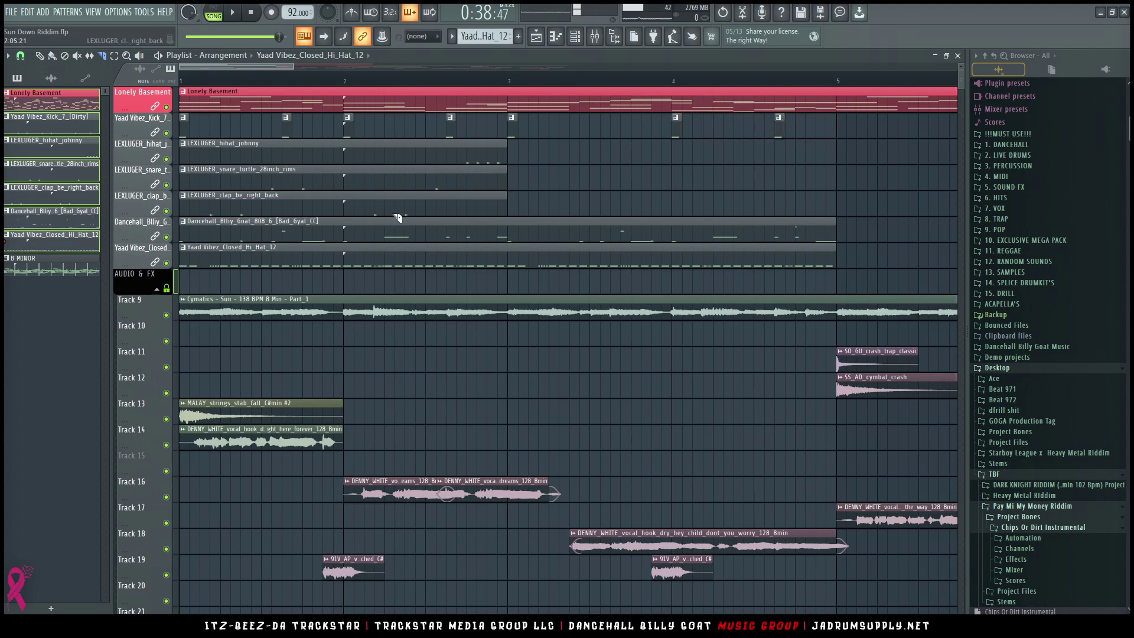
Step: Slice the LEXLUGER hi-hat, snare and clap clips down to their hits and duplicate those pieces into bars 3 and 4
click(283, 177)
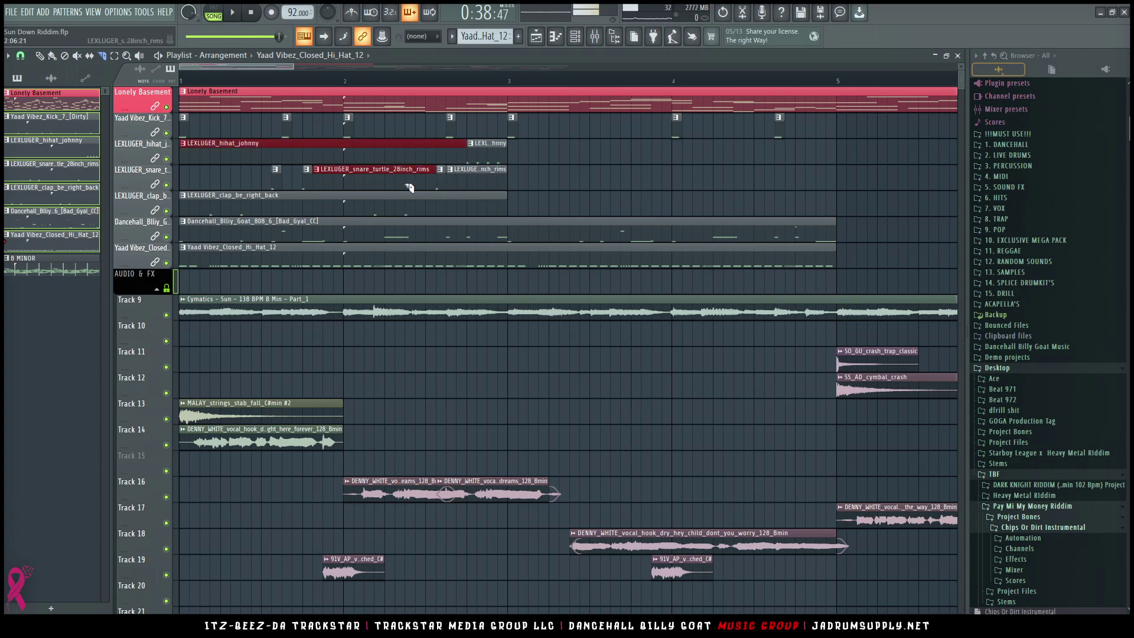
key(Delete)
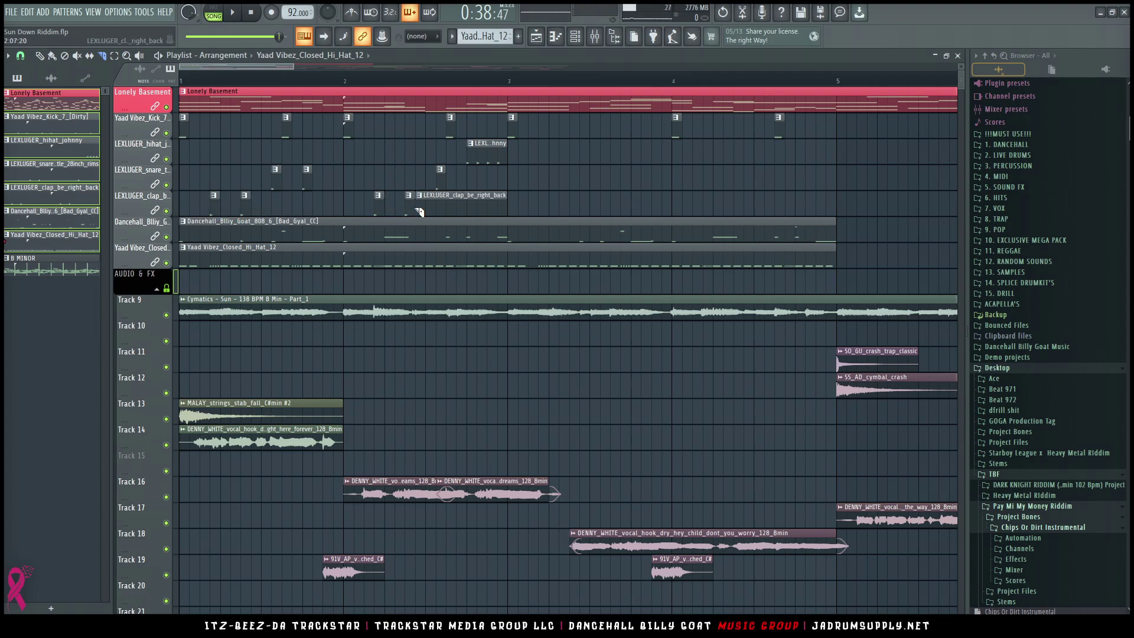
drag(553, 216, 179, 138)
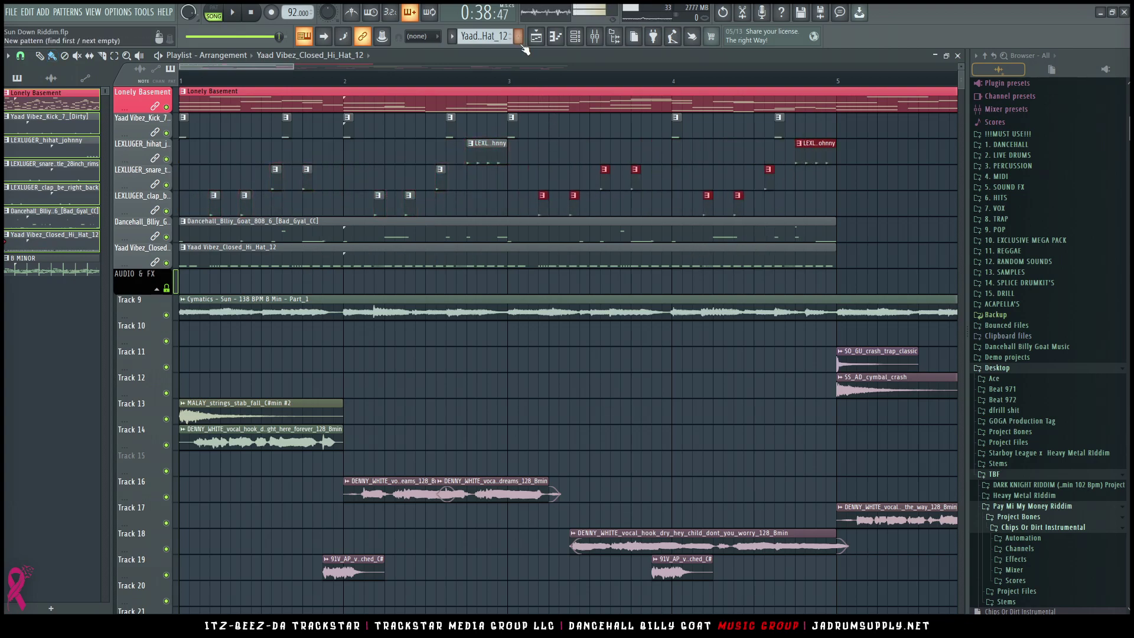
Step: Duplicate the drum and 808 clips on Tracks 2 to 7 from bars 1 to 4 into bars 5 to 8
scroll(468, 283, down, 4)
drag(468, 292, 134, 129)
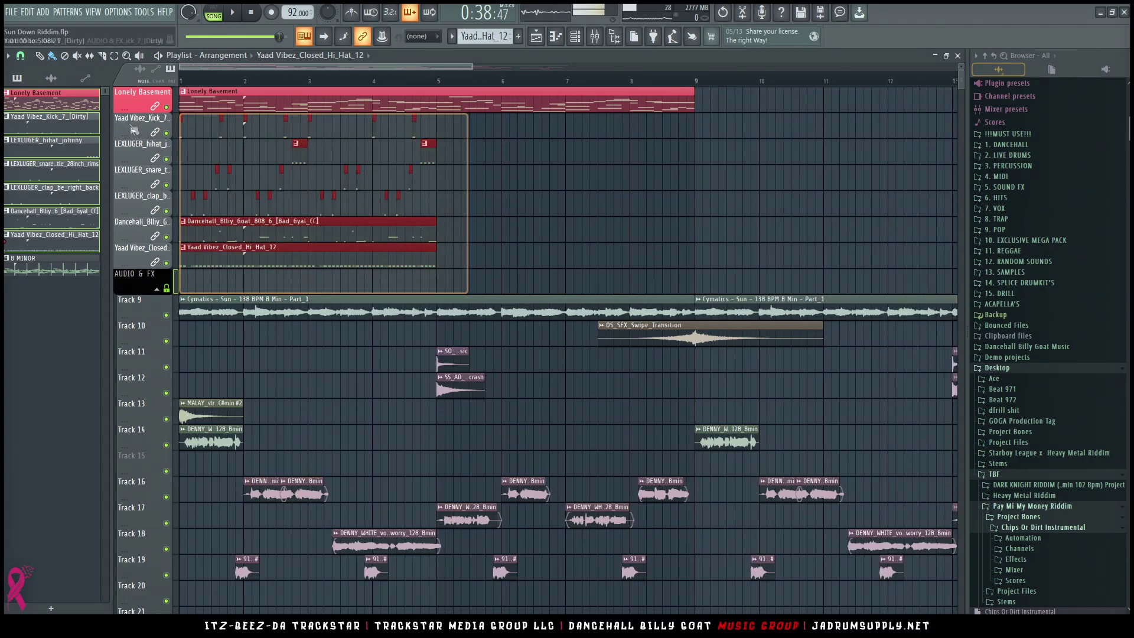
drag(355, 235, 611, 237)
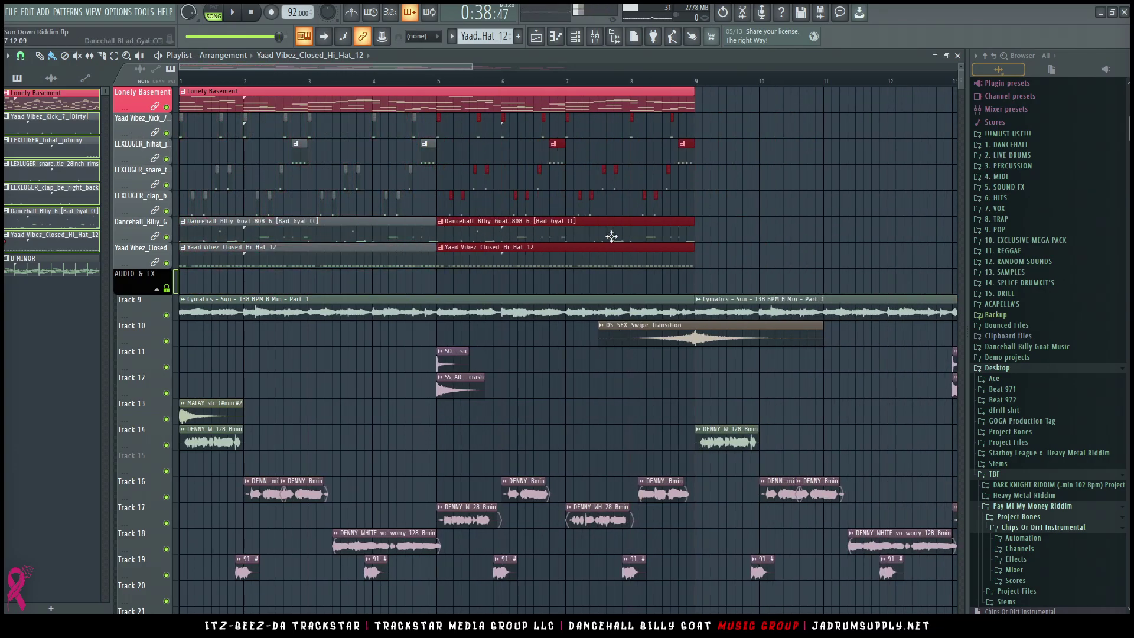
Step: Play the arrangement from the start, review the pattern and audio tracks, and stop playback
scroll(591, 104, down, 5)
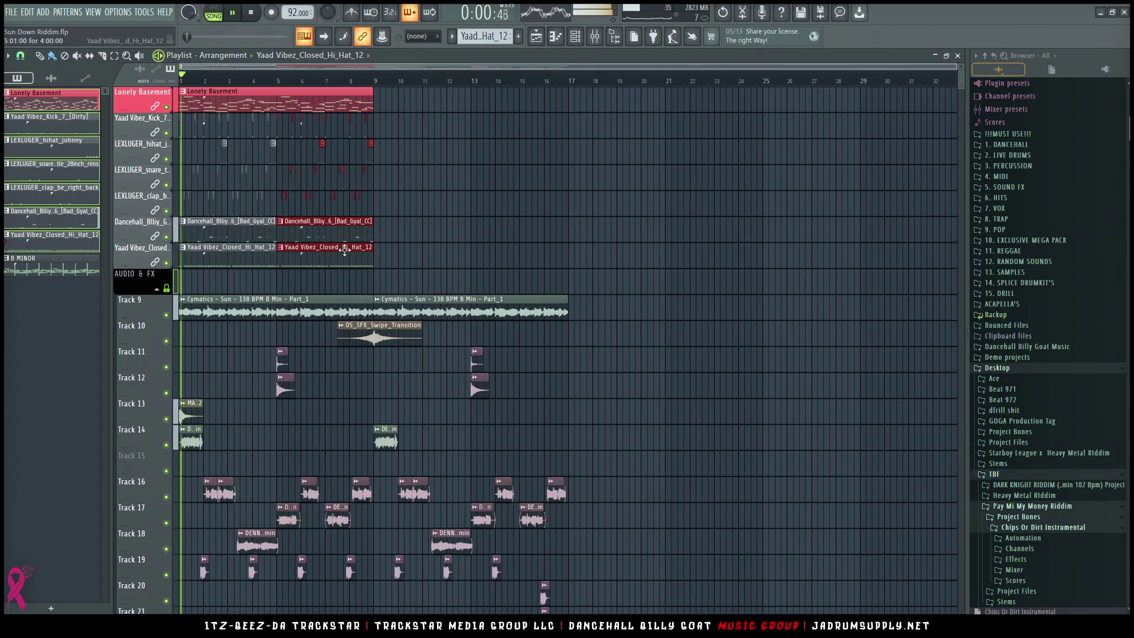
scroll(274, 257, down, 6)
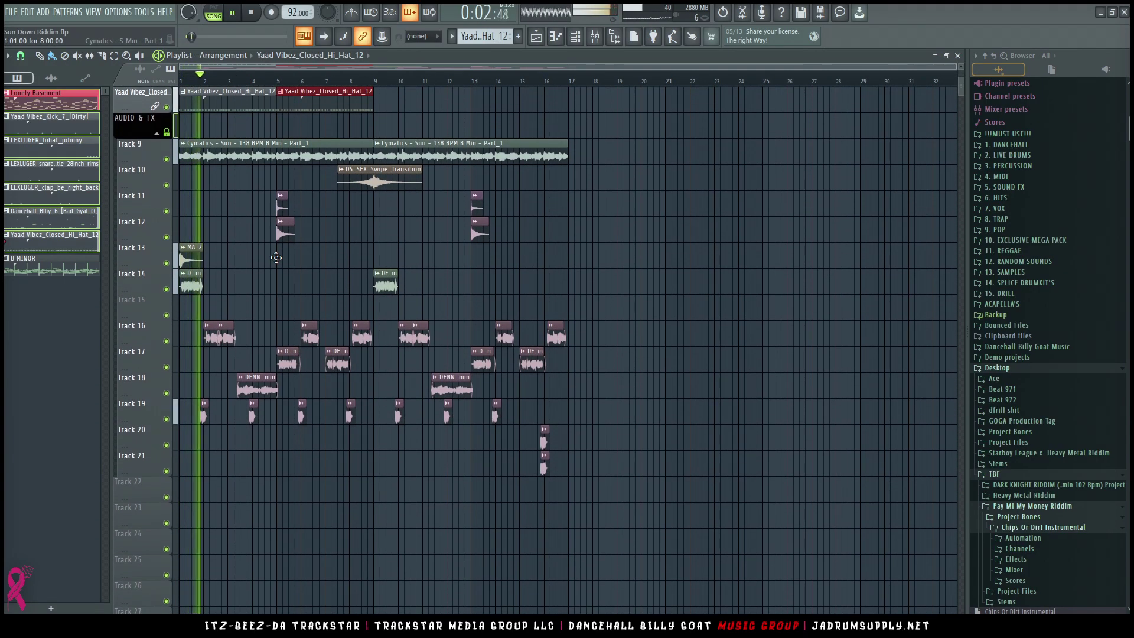
scroll(276, 257, up, 6)
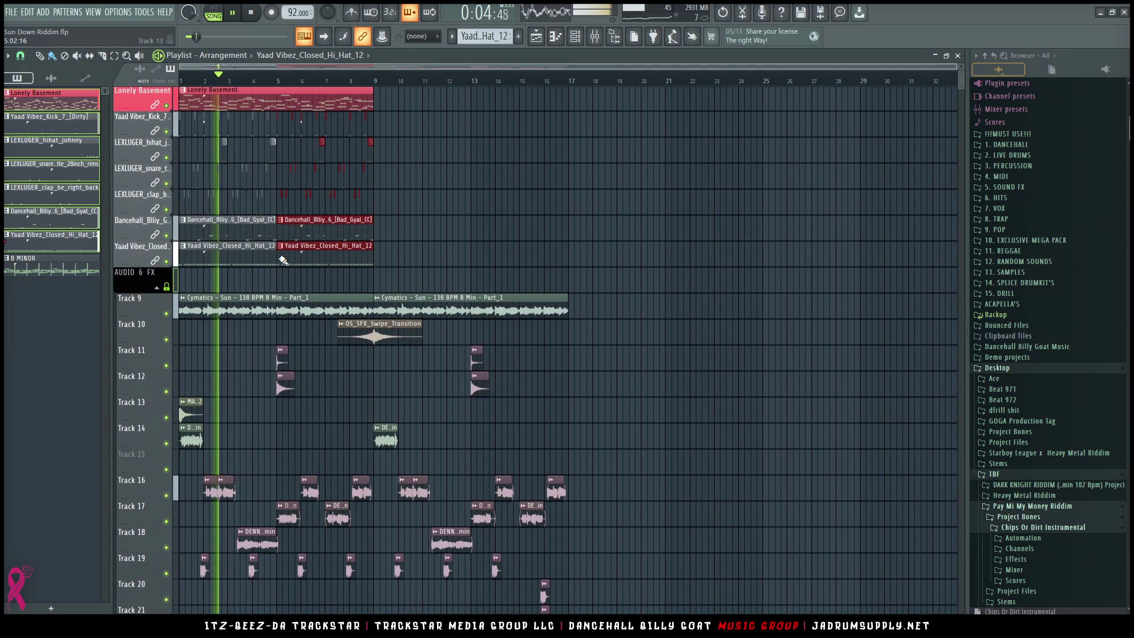
scroll(433, 298, down, 3)
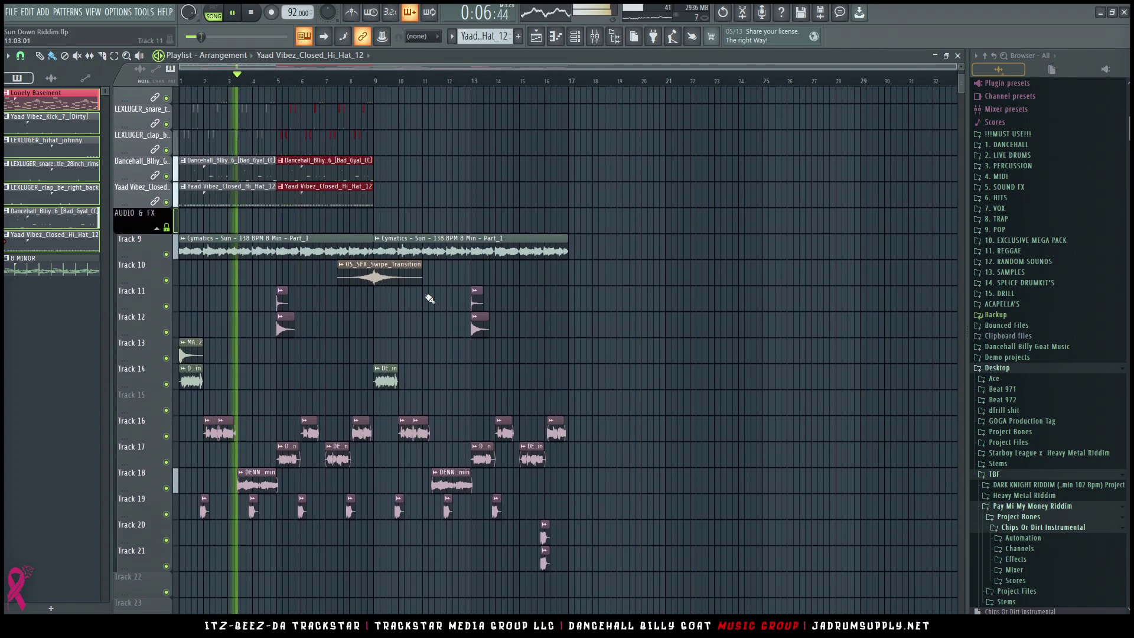
key(space)
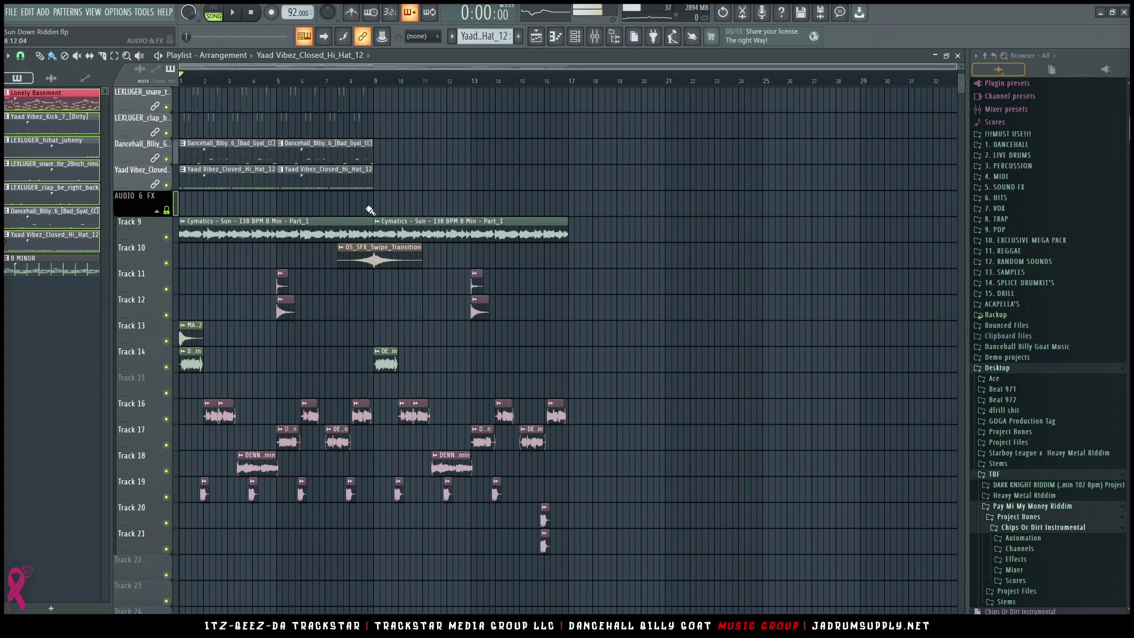
Step: Duplicate the pattern clips on the first seven tracks from bars 1–8 into bars 9–16 and add an Intro marker at bar 1
scroll(391, 201, up, 3)
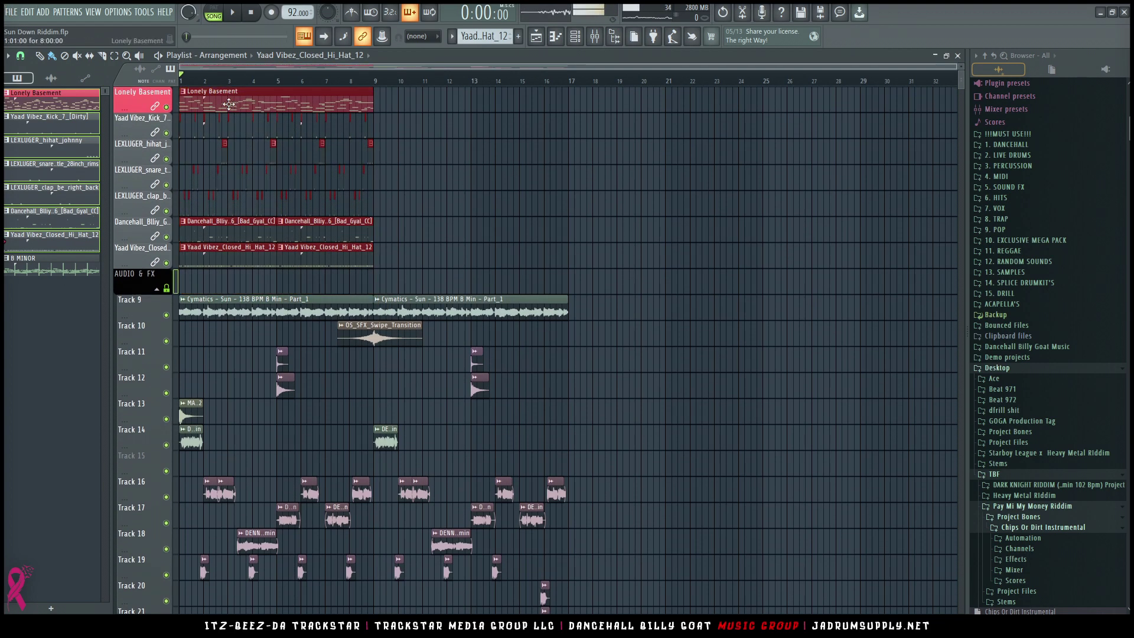
shift+drag(229, 104, 422, 104)
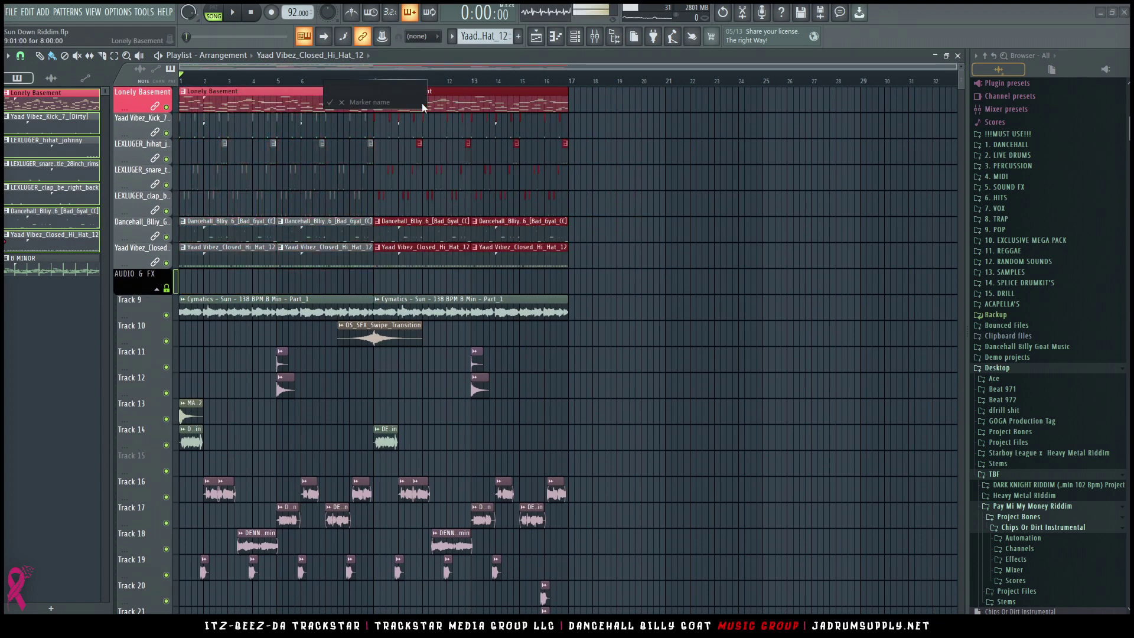
text(o)
key(Return)
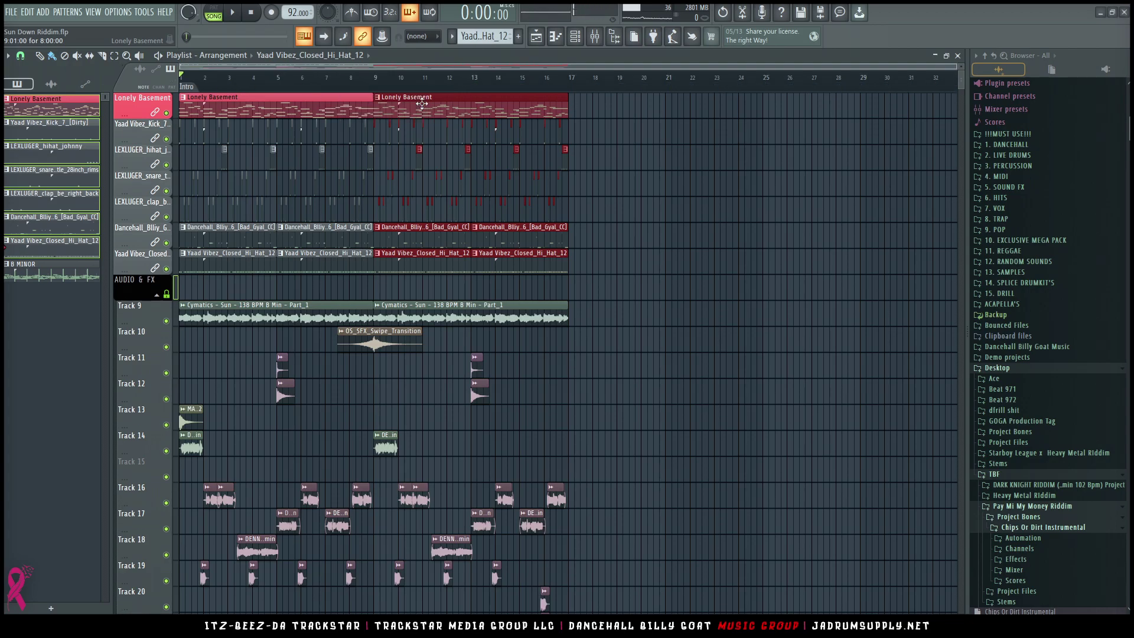
Step: Move the whole arrangement so every clip begins from bar 17, leaving the first 16 bars empty, and clear the selection
key(ctrl+a)
drag(246, 108, 636, 108)
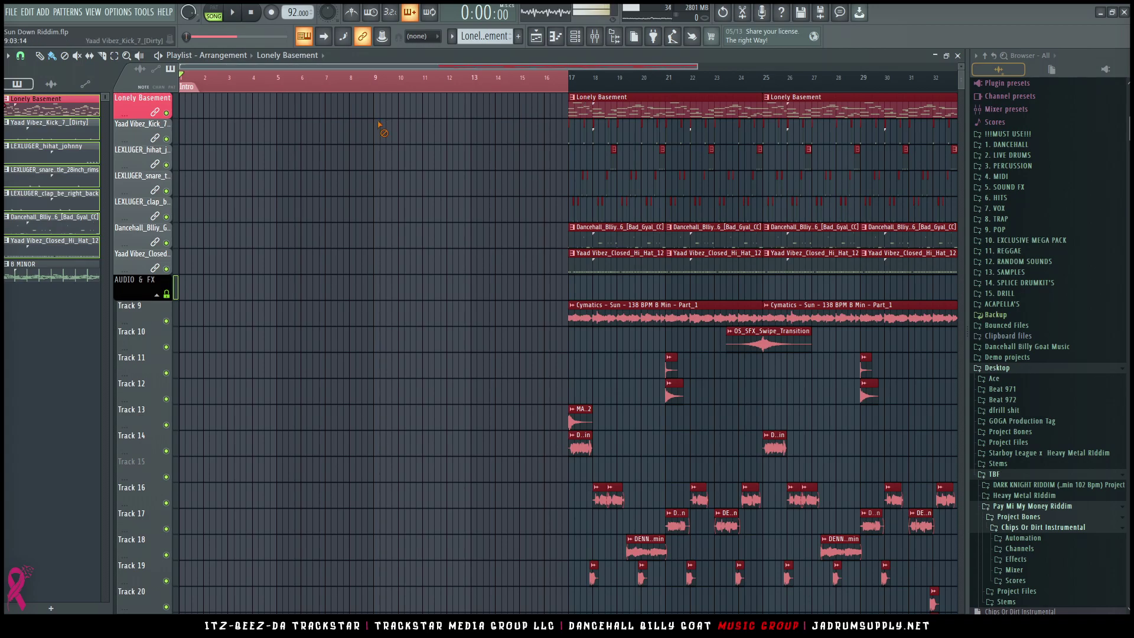
click(380, 126)
scroll(383, 128, down, 2)
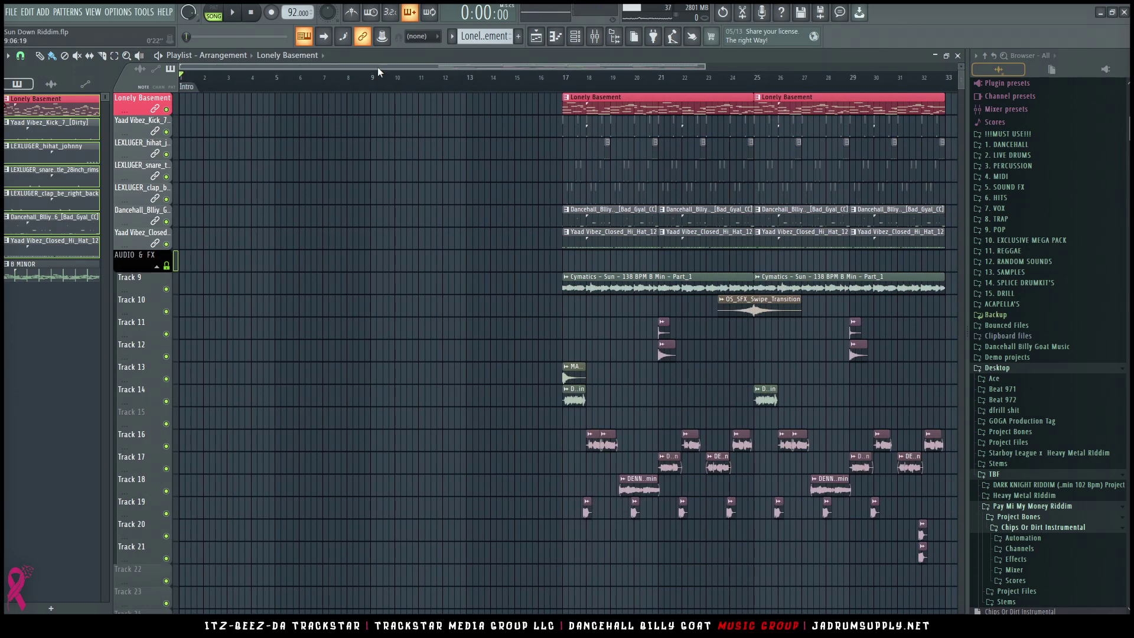
scroll(375, 76, down, 3)
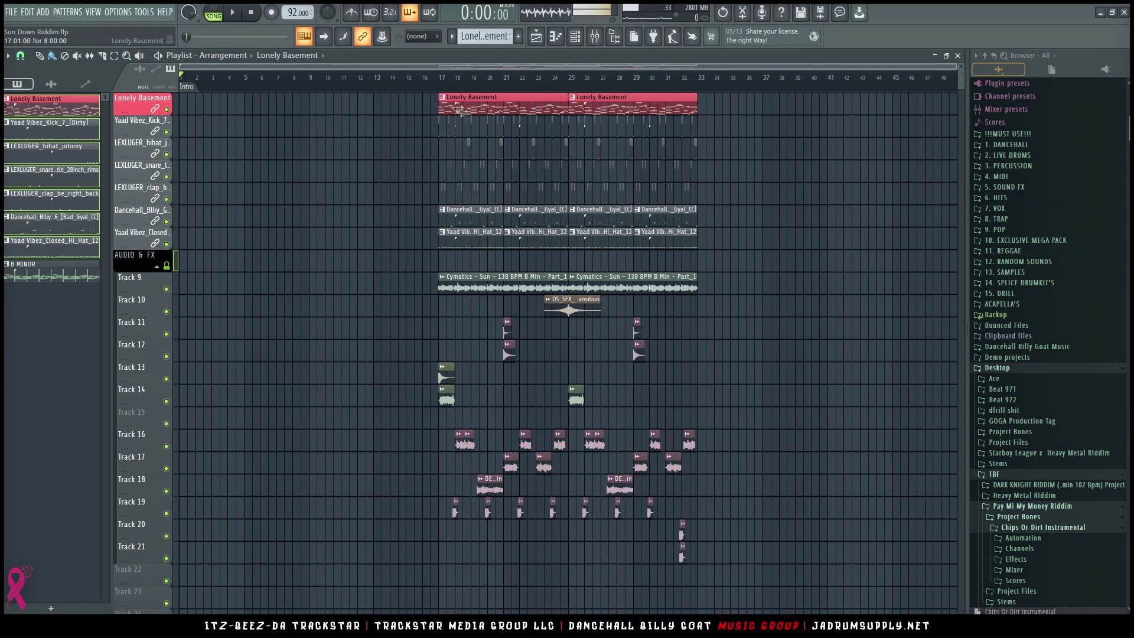
Step: Copy the Cymatics Sun loop on Track 9 and the vocal clips on Track 16 into bars 1–16, and play from the start
click(458, 286)
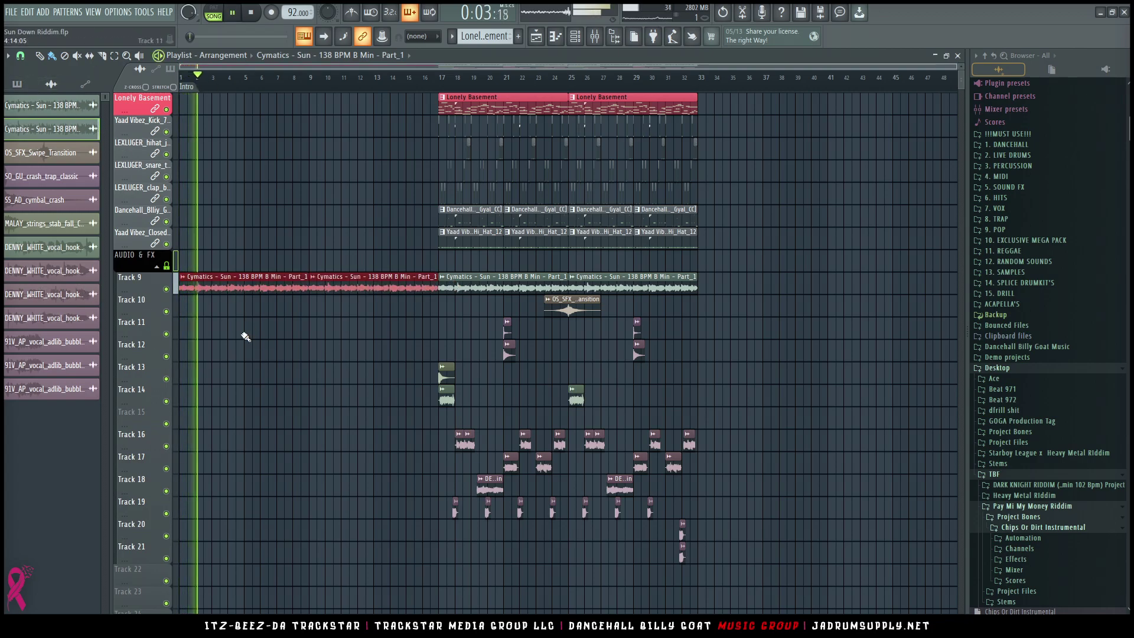
click(462, 440)
key(space)
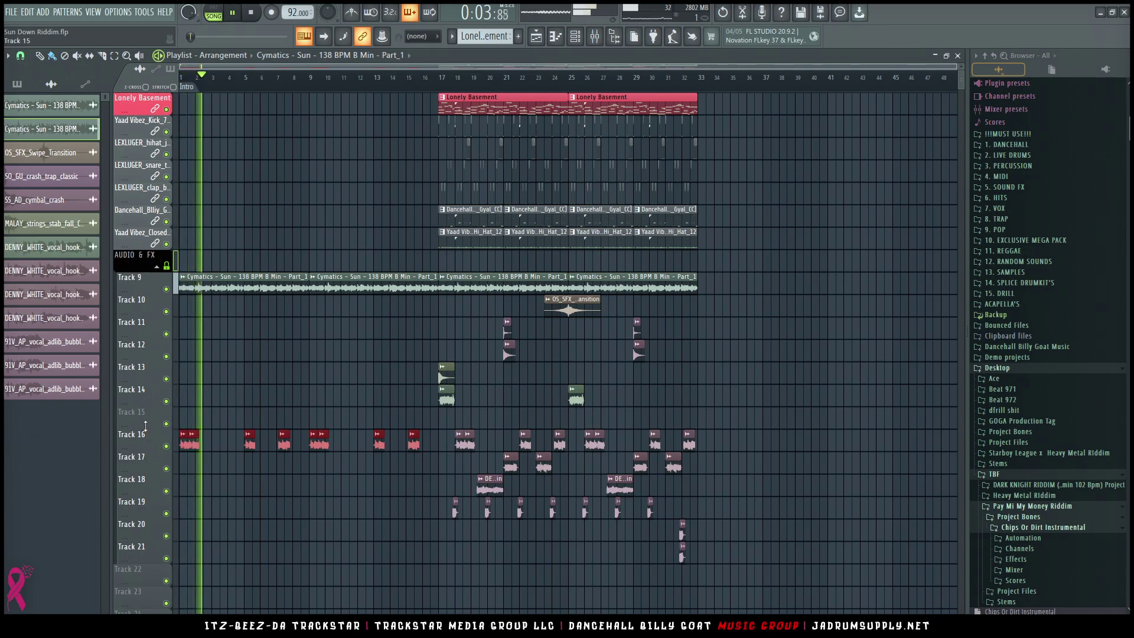
key(space)
key(space)
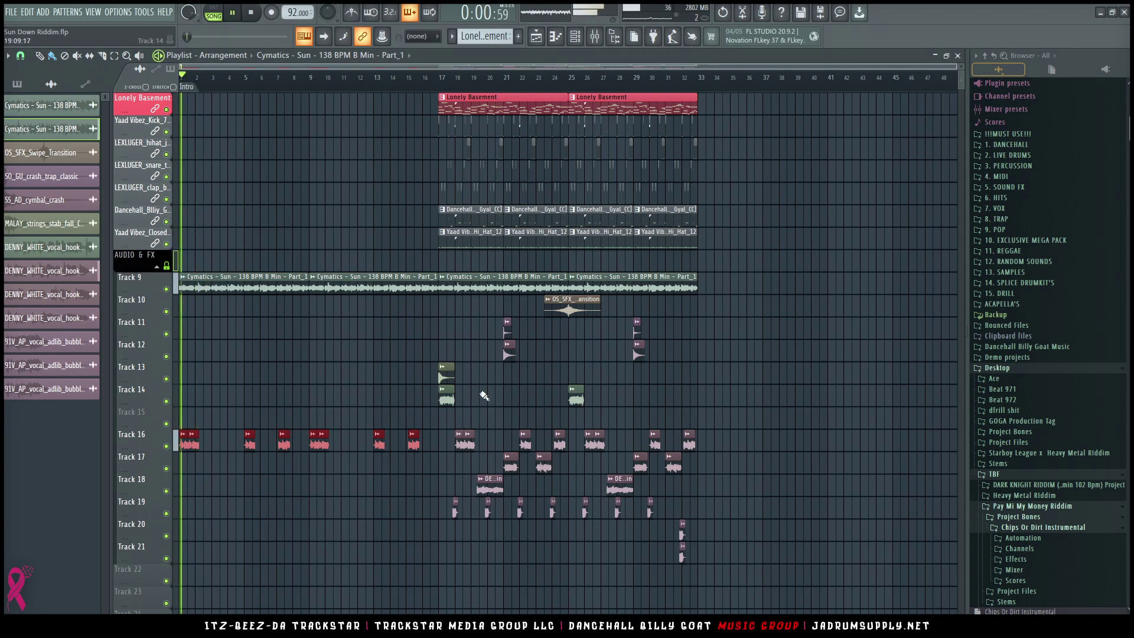
Step: Place a copy of Track 14's stay_right_here_forever vocal clip at bar 3 and stop playback
click(447, 397)
click(219, 397)
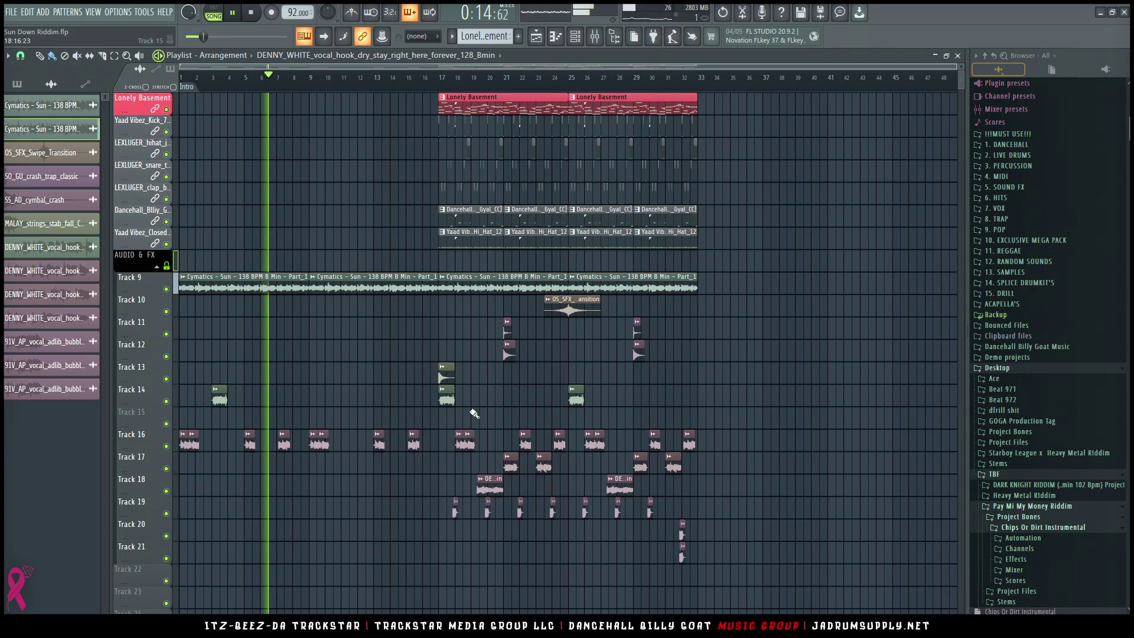
key(space)
Step: Solo the audio and FX tracks 9 to 20 and preview them from bar 17
scroll(333, 400, up, 2)
scroll(225, 99, up, 3)
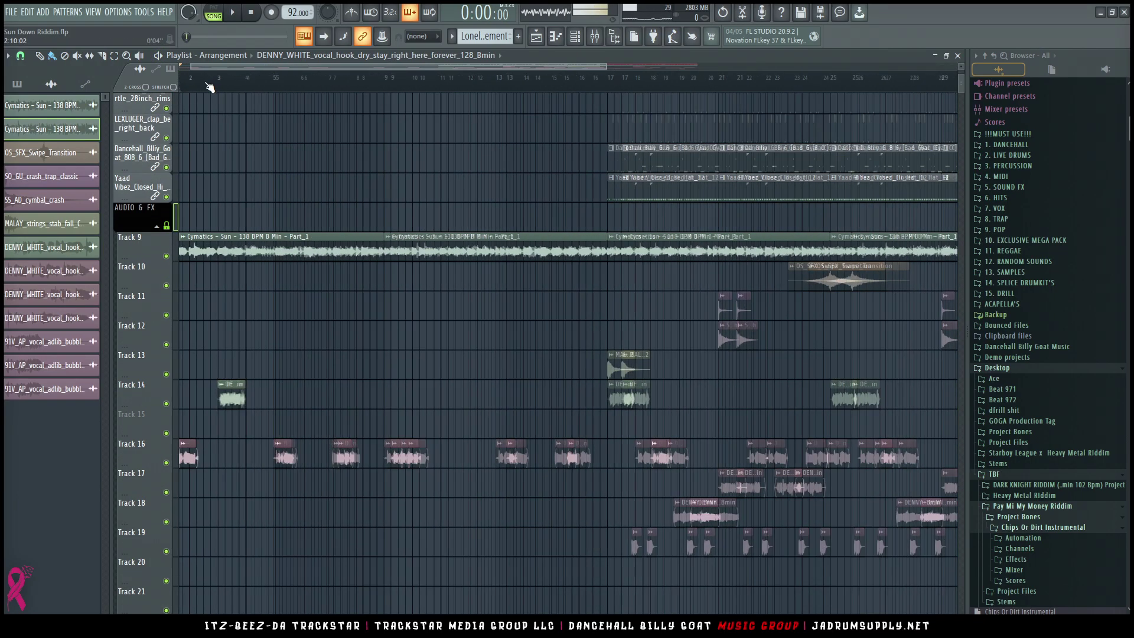
drag(275, 65, 404, 85)
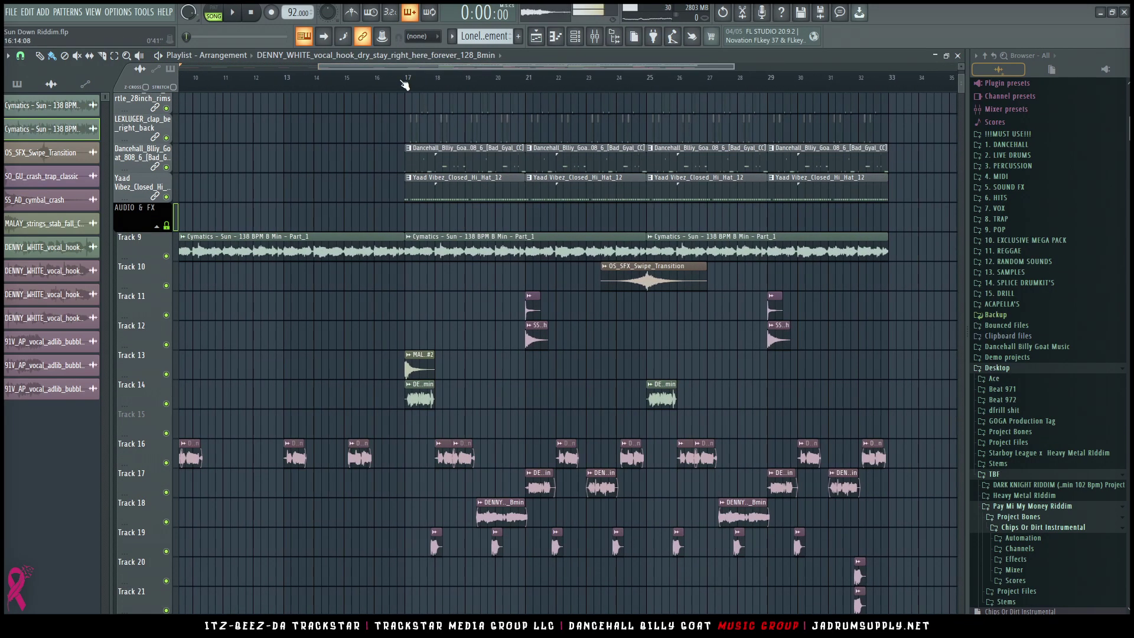
drag(159, 253, 165, 597)
ctrl+click(170, 258)
key(space)
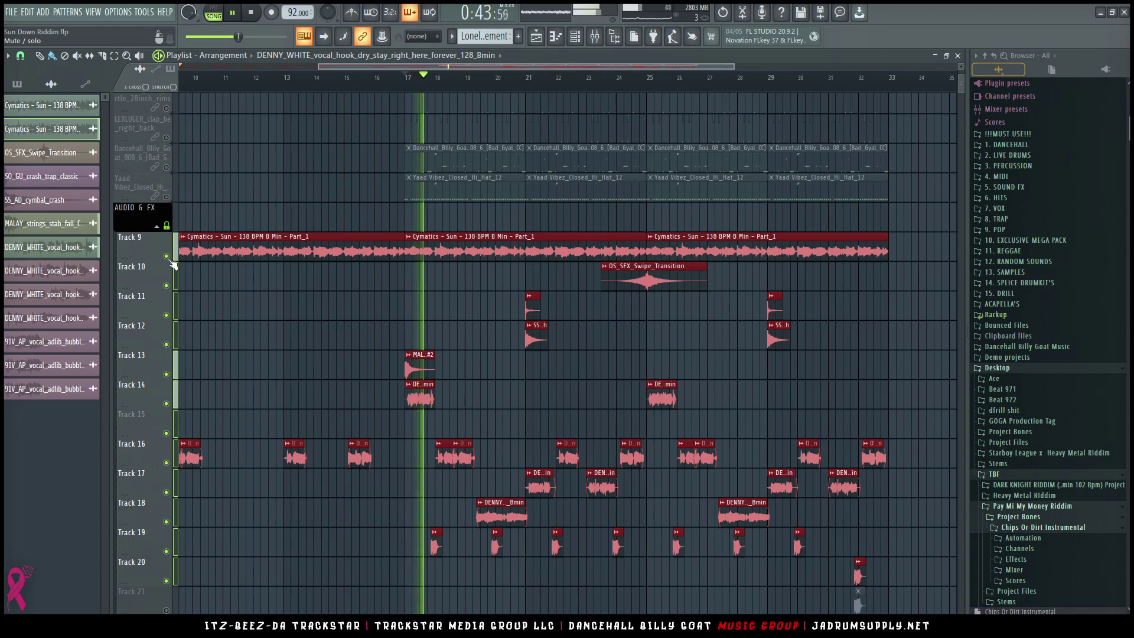
key(space)
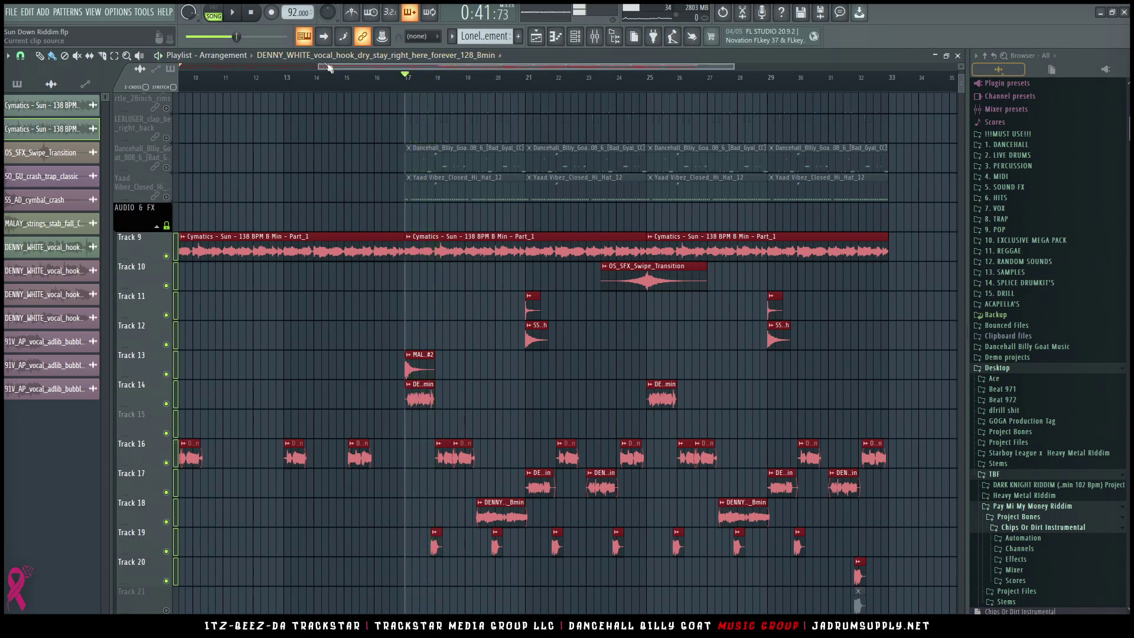
Step: Preview the intro and place a 91V_AP vocal adlib clip on Track 19 just before bar 5
click(354, 297)
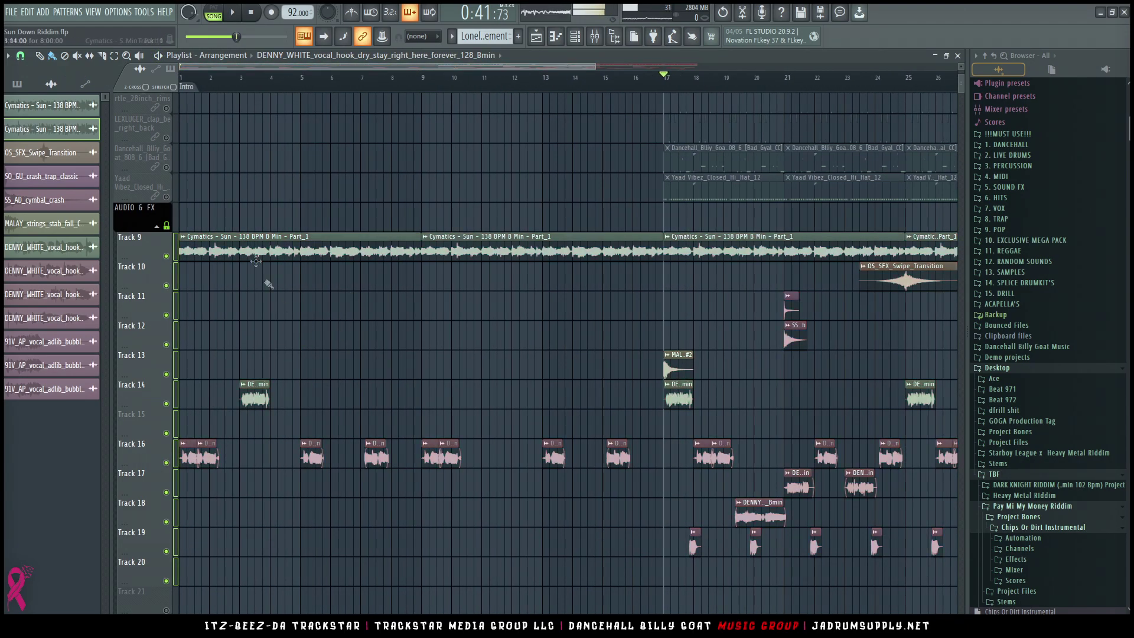
key(space)
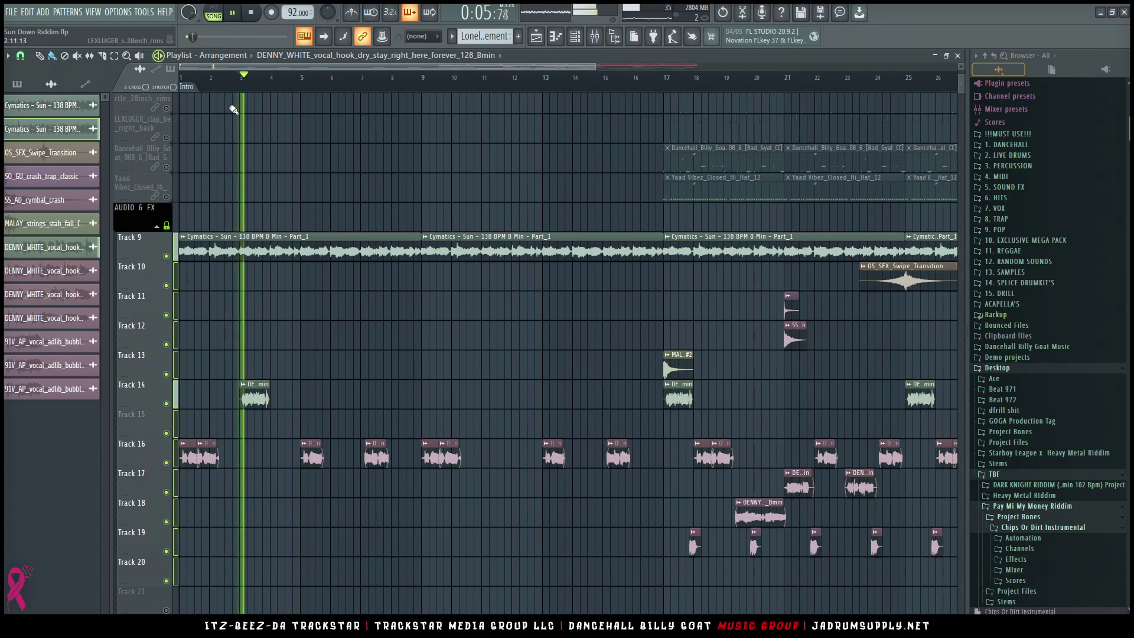
key(space)
scroll(646, 526, down, 2)
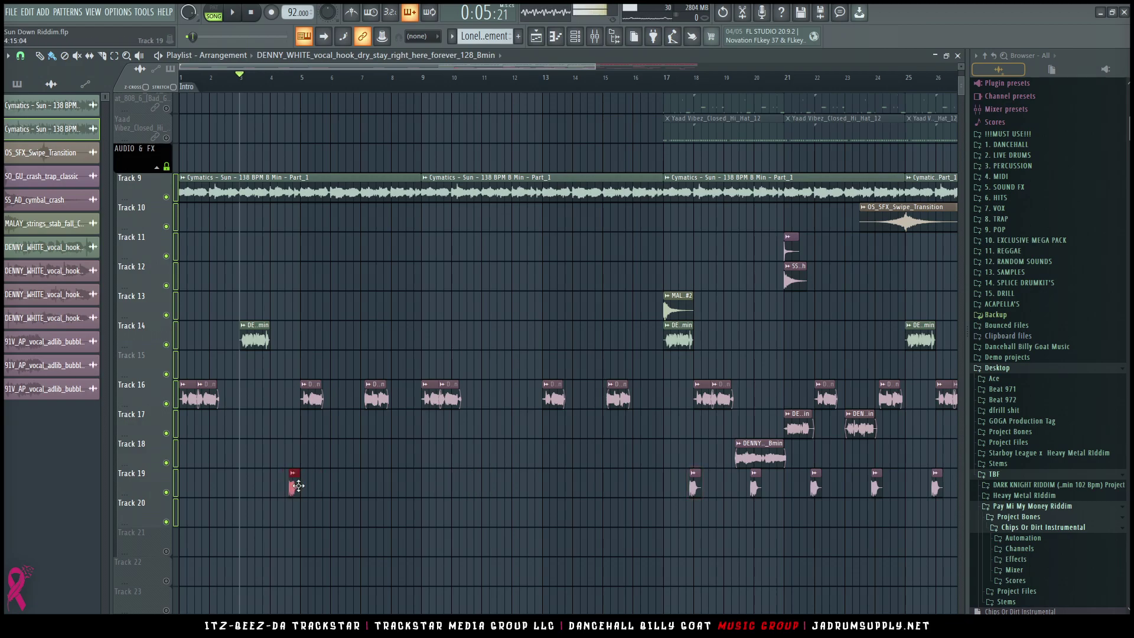
key(space)
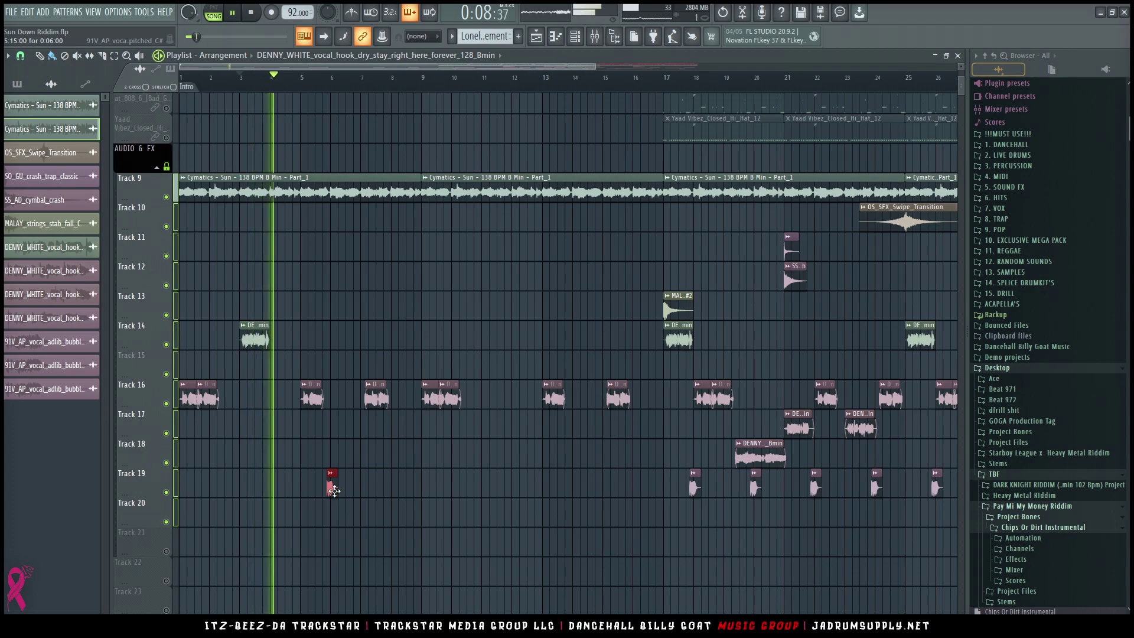
drag(334, 490, 300, 489)
scroll(253, 483, up, 3)
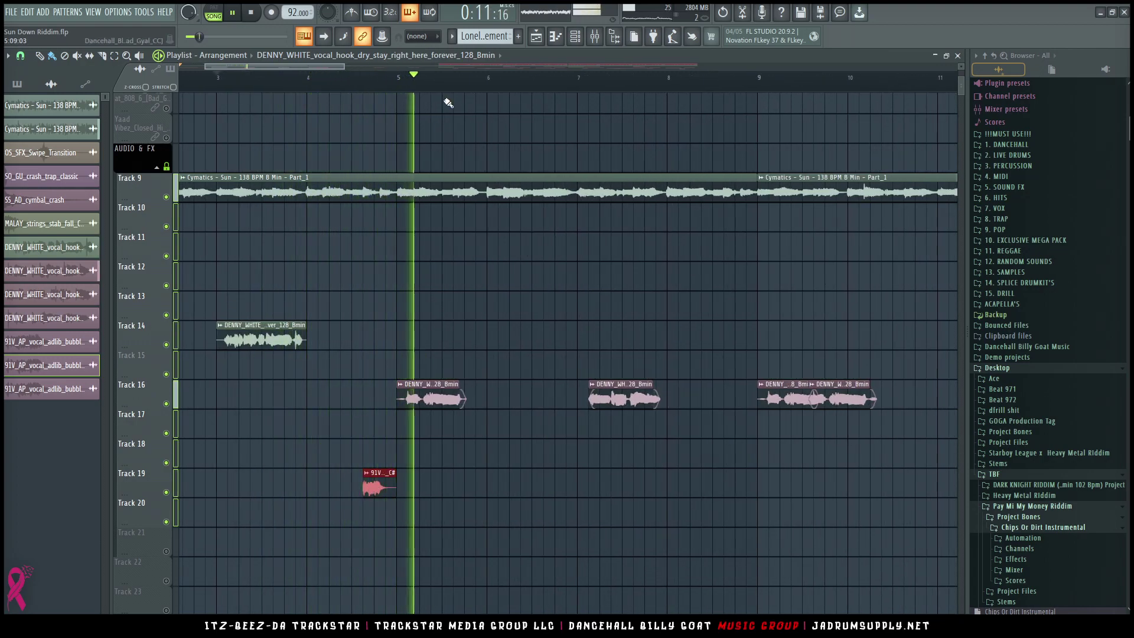
Step: Try the loyal_to_the_way vocal clip at bar 8 on Track 17, preview it, and delete it
scroll(456, 82, down, 2)
scroll(456, 81, down, 5)
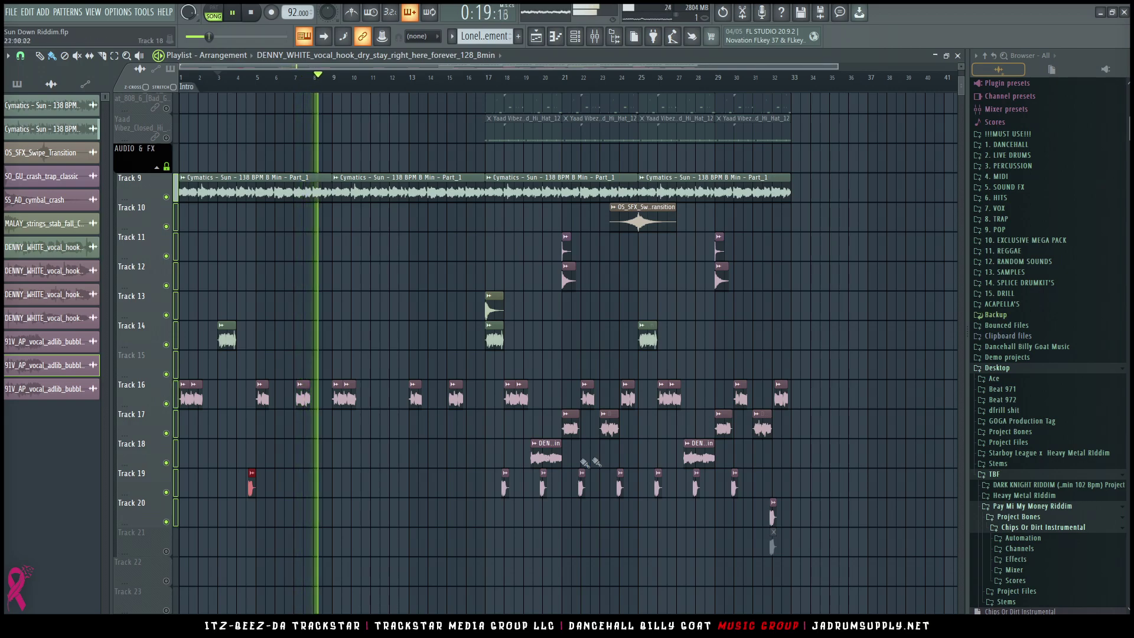
key(space)
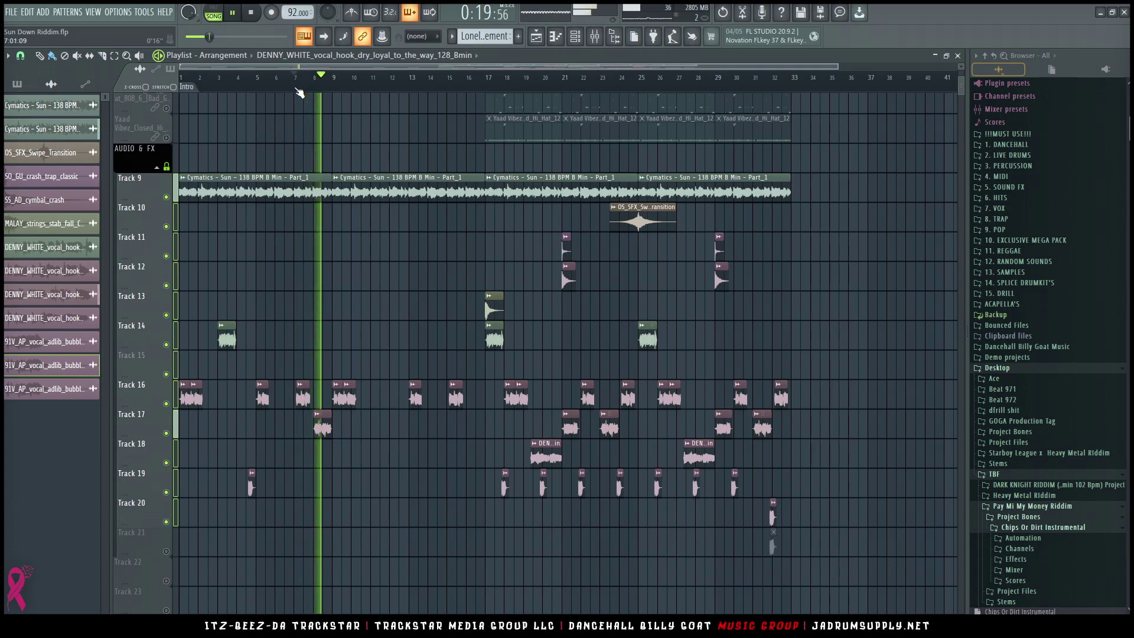
right_click(323, 429)
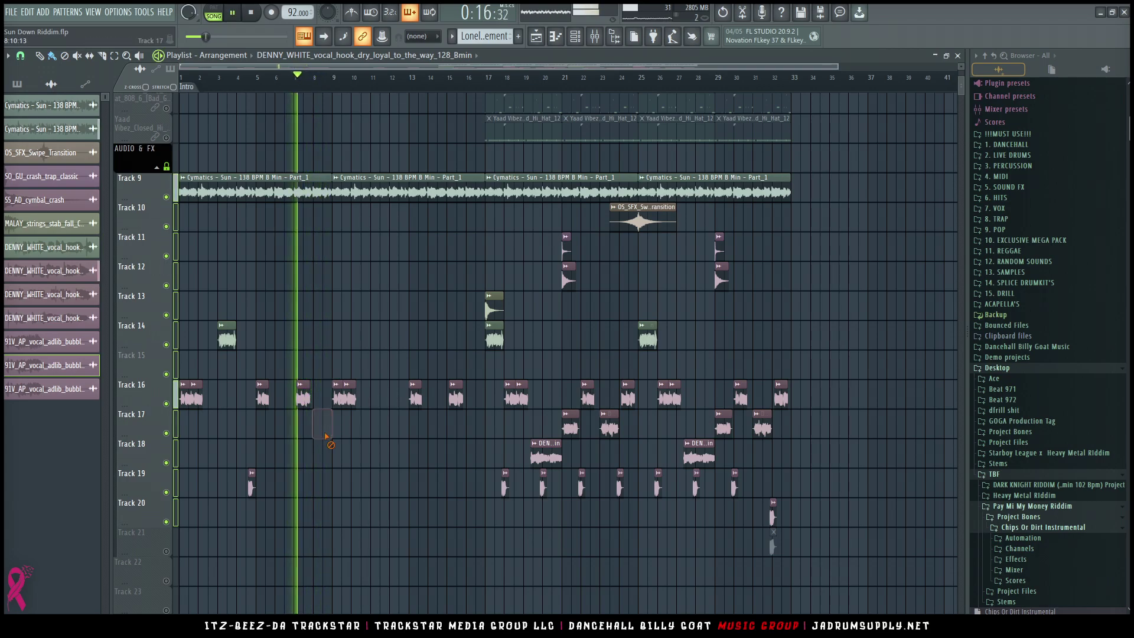
key(space)
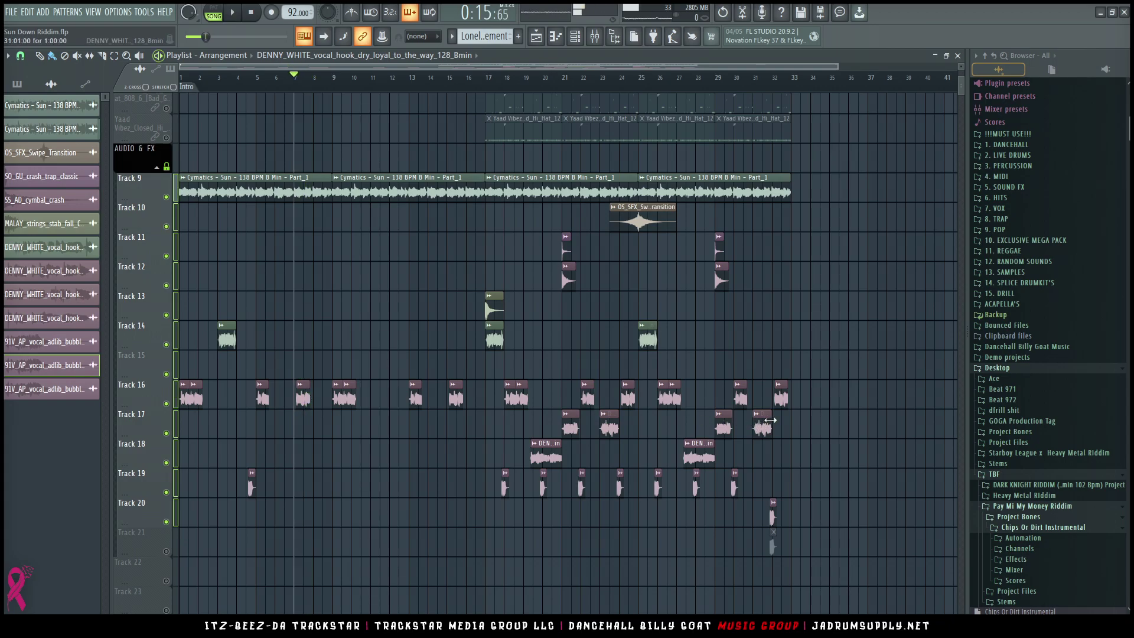
Step: Audition the vocal and effect clips between about bars 24 and 32 from several playback positions
click(771, 84)
key(space)
scroll(775, 85, up, 5)
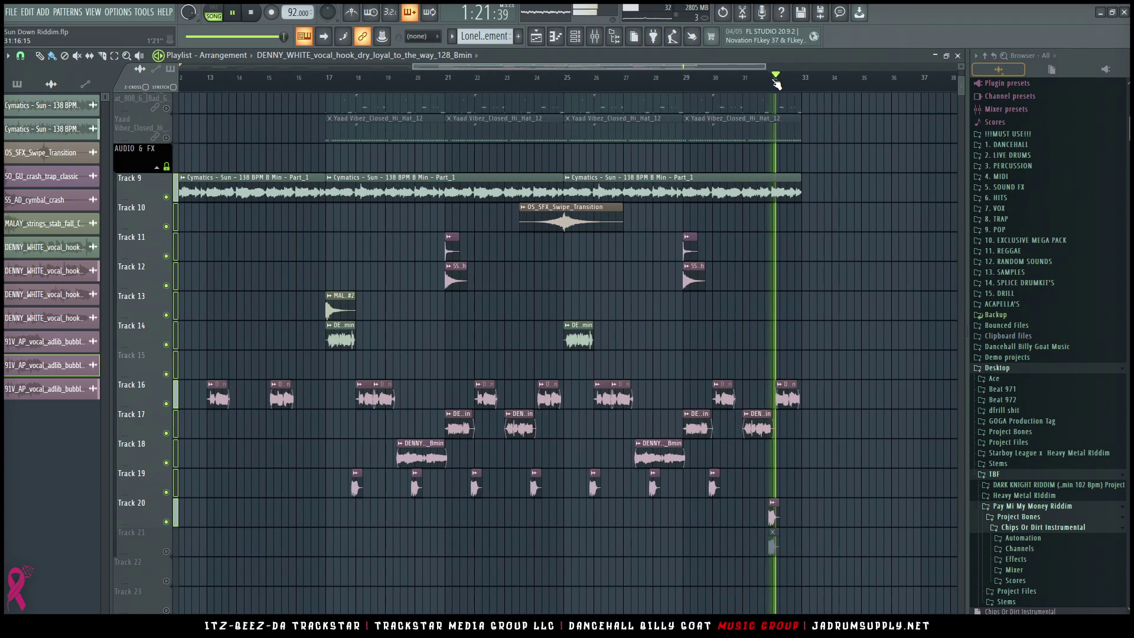
mouse_move(718, 89)
mouse_down()
mouse_move(672, 89)
mouse_move(705, 89)
mouse_up()
scroll(626, 82, down, 3)
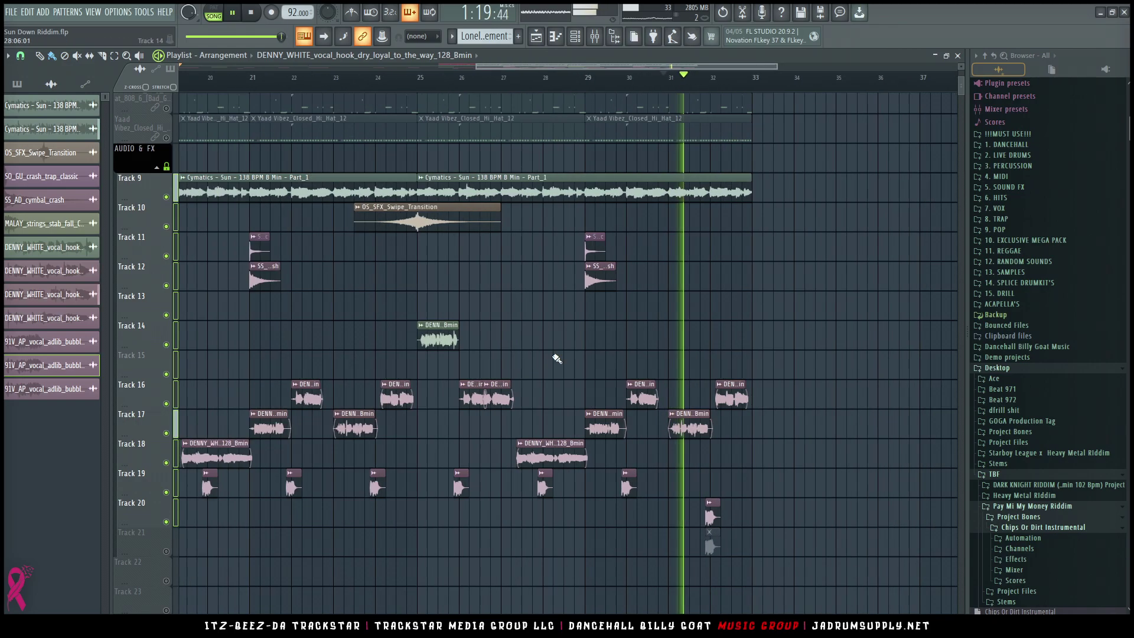
click(628, 84)
click(581, 83)
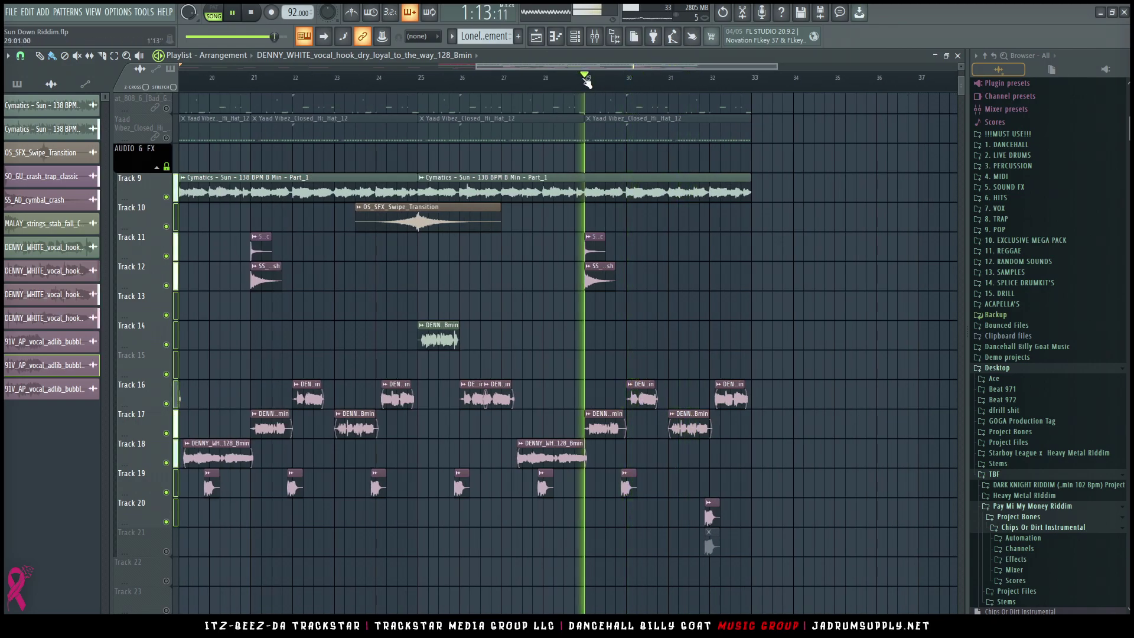
scroll(555, 89, down, 3)
click(534, 84)
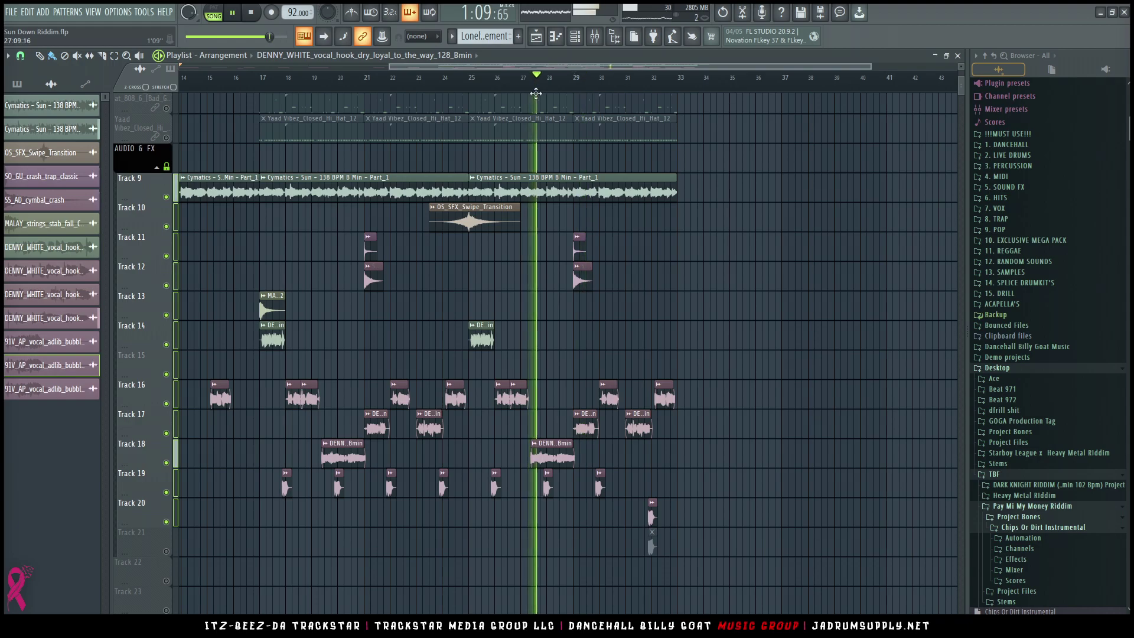
scroll(488, 245, down, 2)
scroll(397, 450, down, 2)
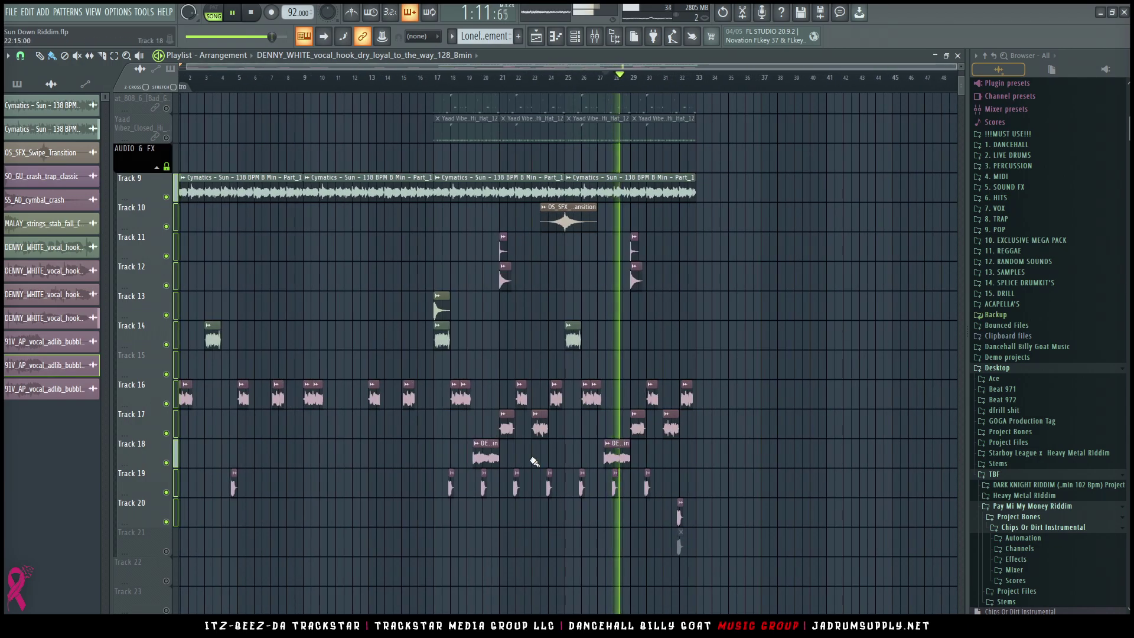
click(605, 84)
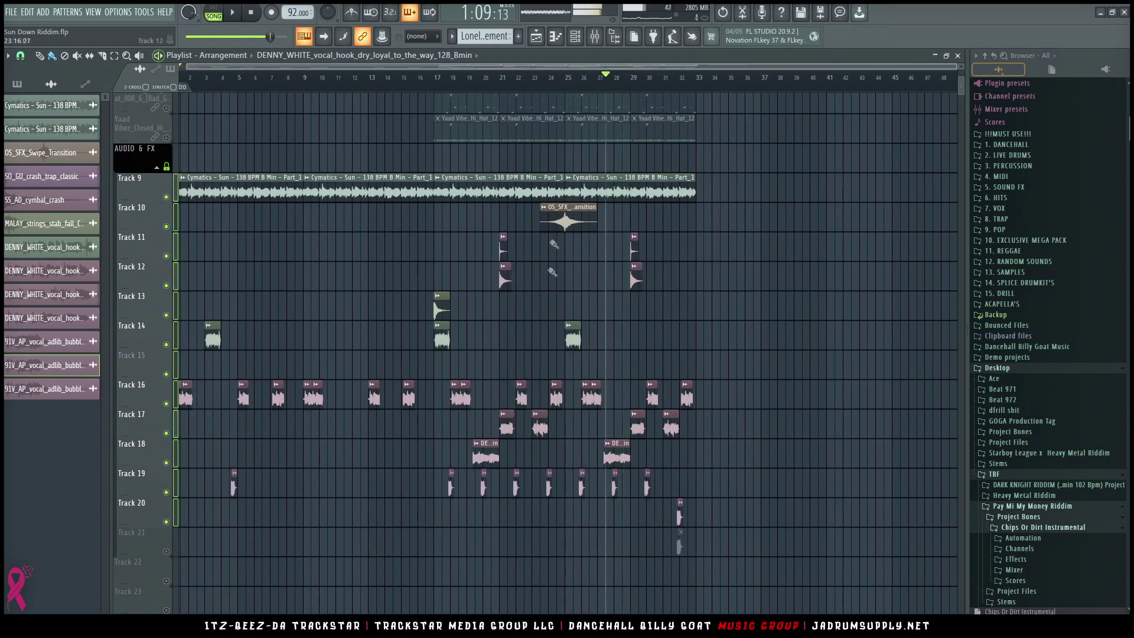
click(540, 84)
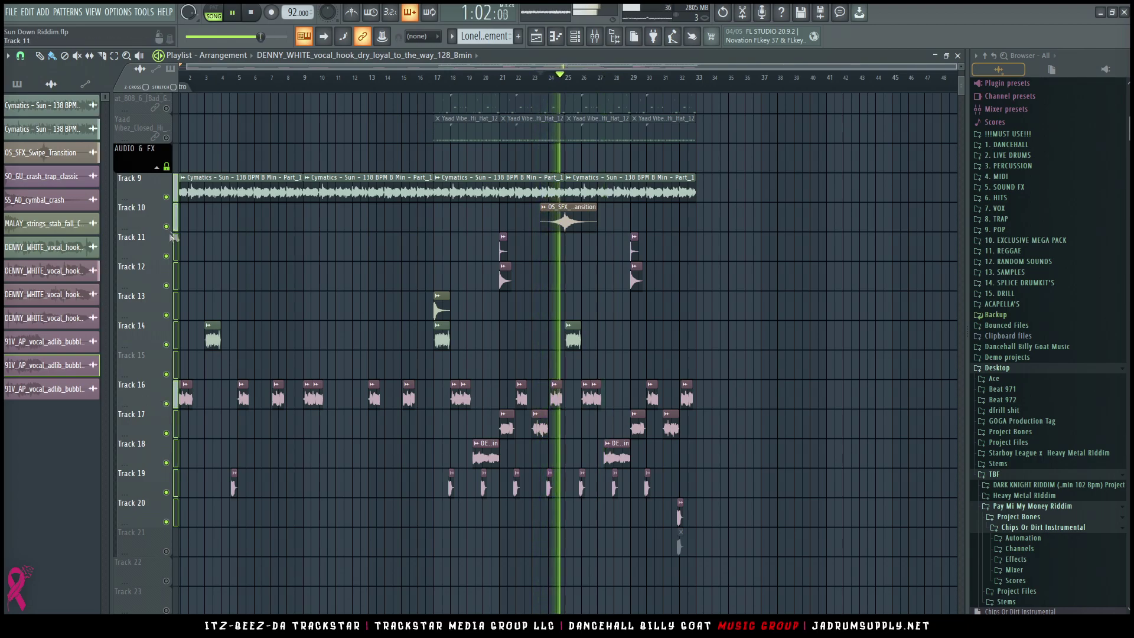
Step: Mute Track 9 and place a copy of the hey_child_dont_you_worry vocal clip on Track 18 shortly after bar 8
click(166, 198)
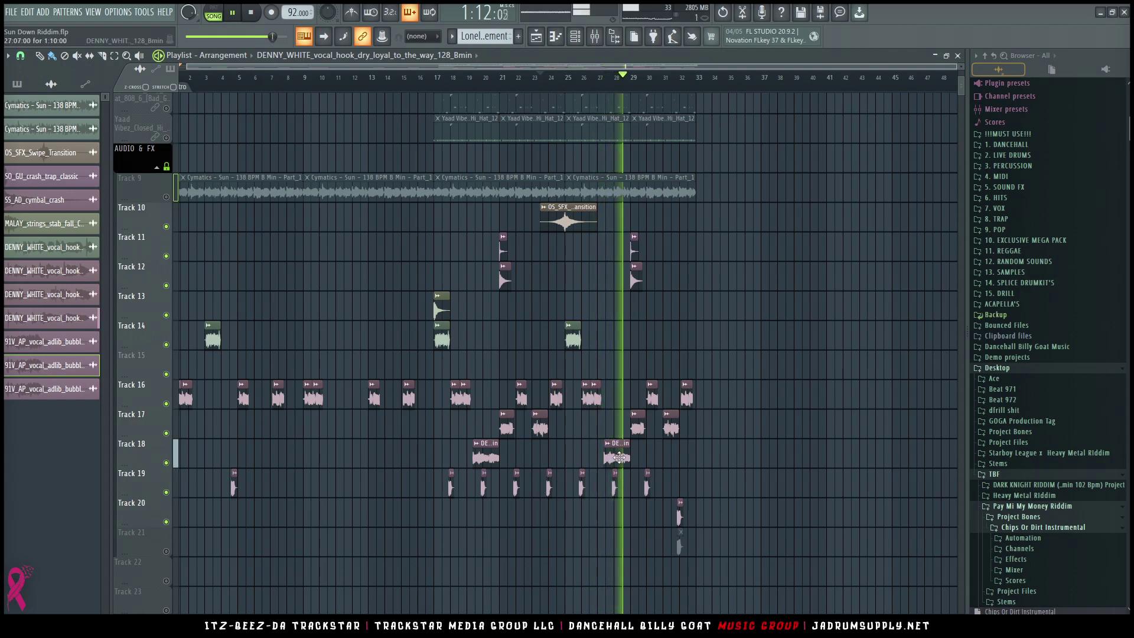
click(335, 460)
drag(335, 460, 310, 460)
click(536, 88)
click(247, 87)
scroll(247, 88, up, 3)
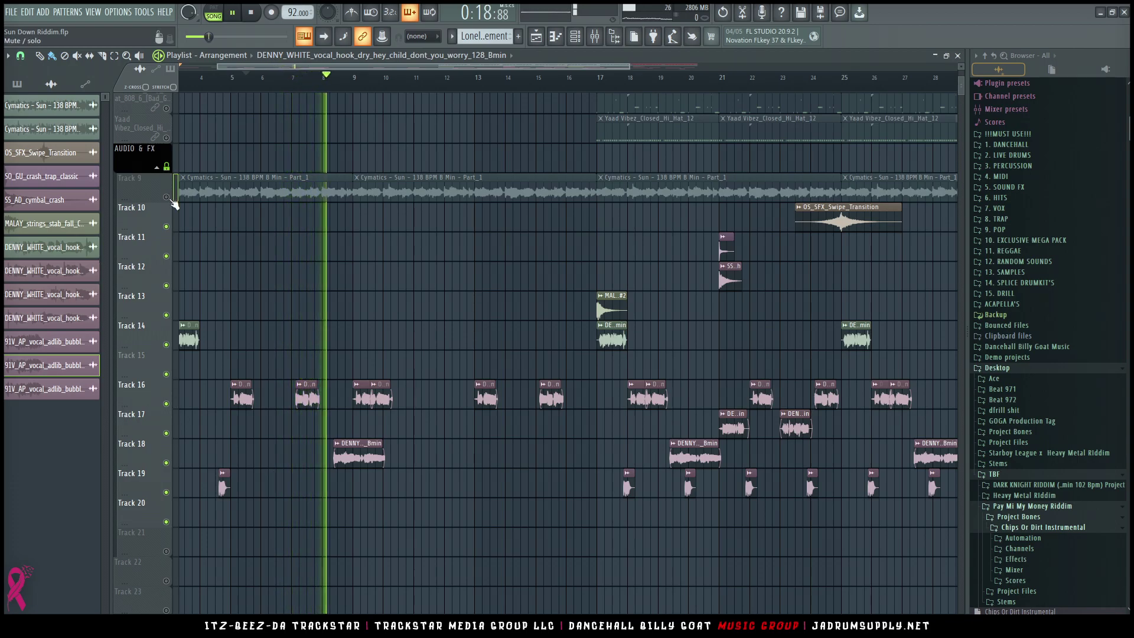
Step: Move Track 18's intro vocal clip earlier to start just before bar 8, and play the vocals from the start
click(242, 77)
drag(357, 460, 340, 460)
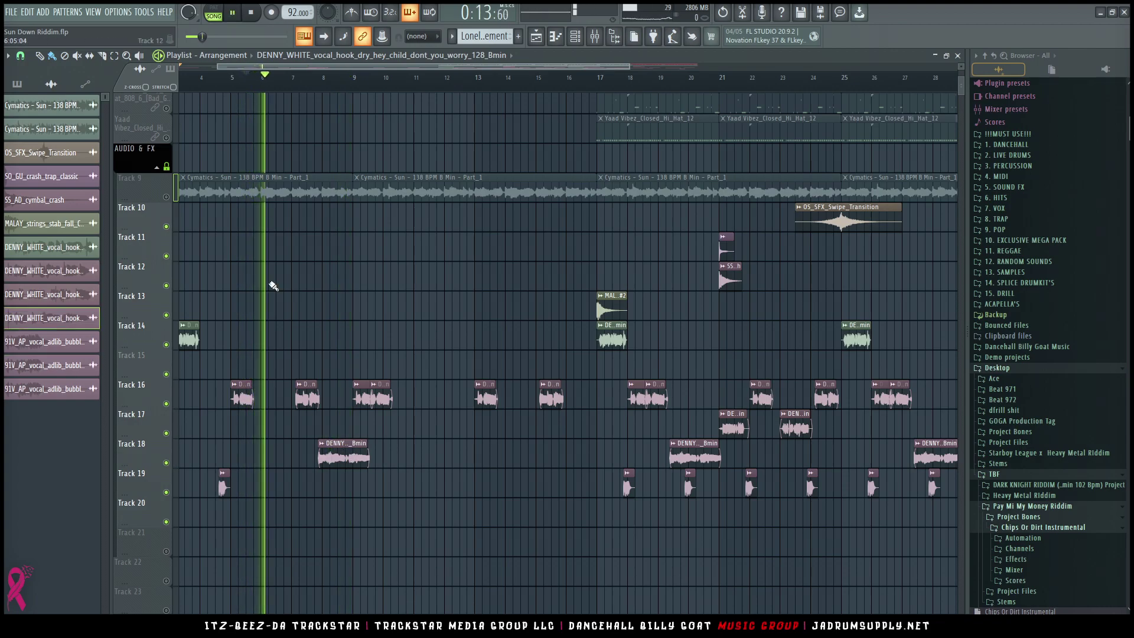
click(285, 77)
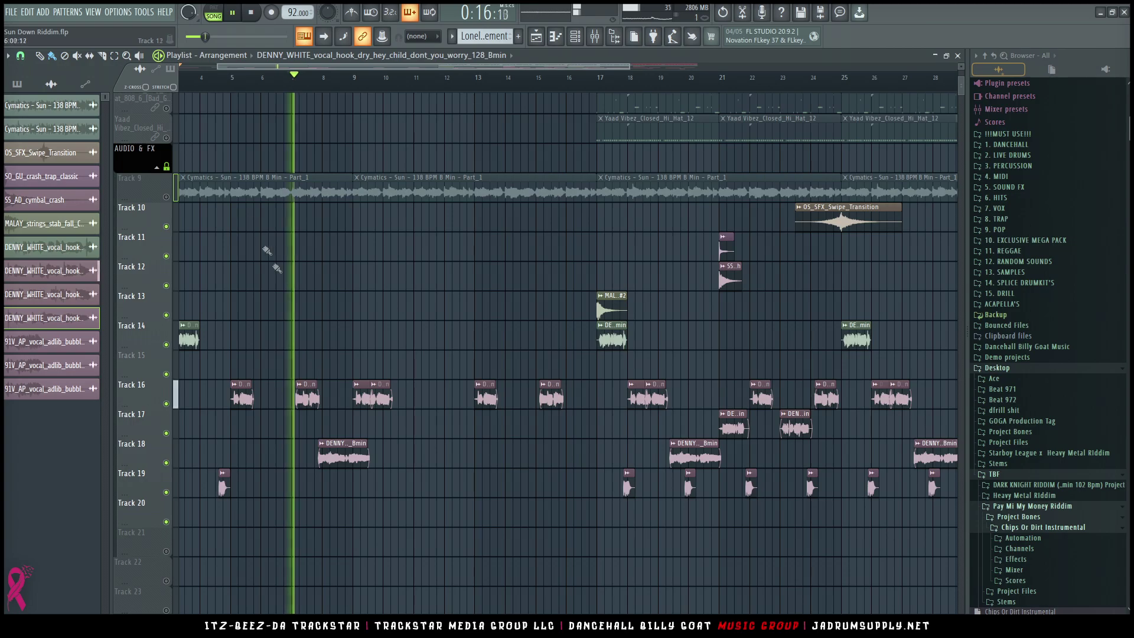
click(52, 79)
key(space)
key(space)
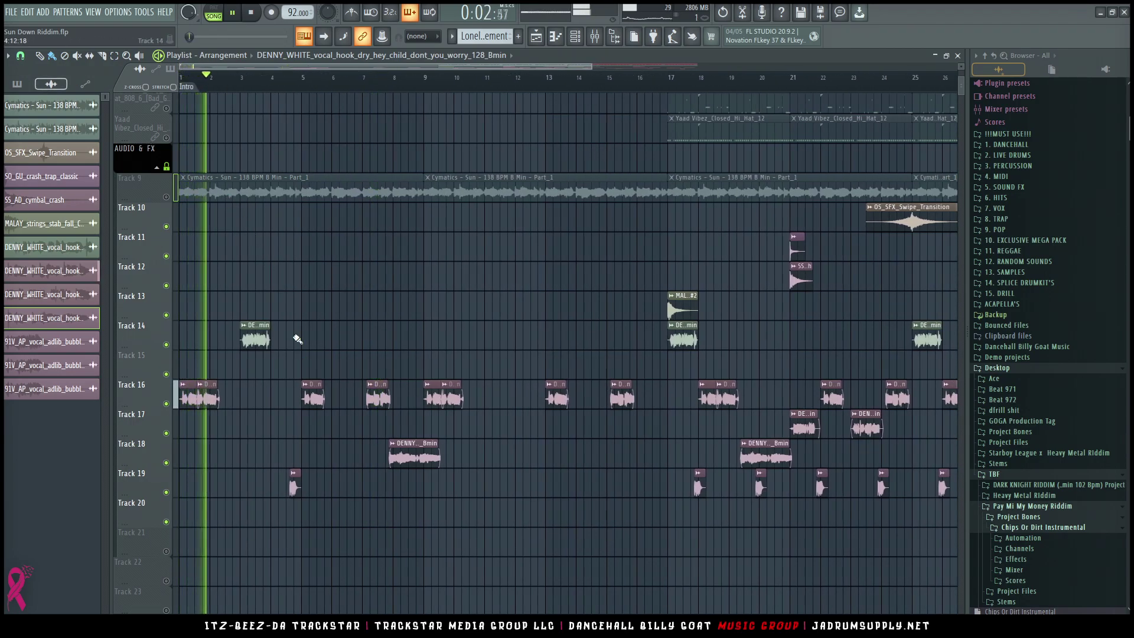
Step: Unmute the melody and instrument tracks, move Track 18's intro vocal clip to just before bar 6, and play the intro through
right_click(169, 197)
right_click(169, 198)
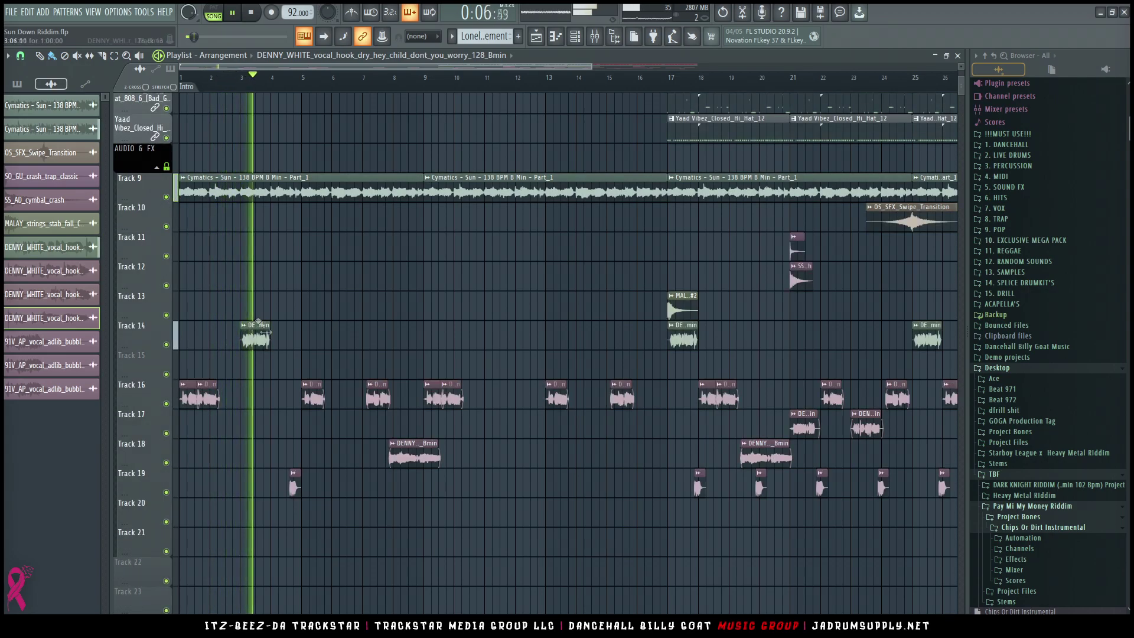
scroll(254, 361, down, 2)
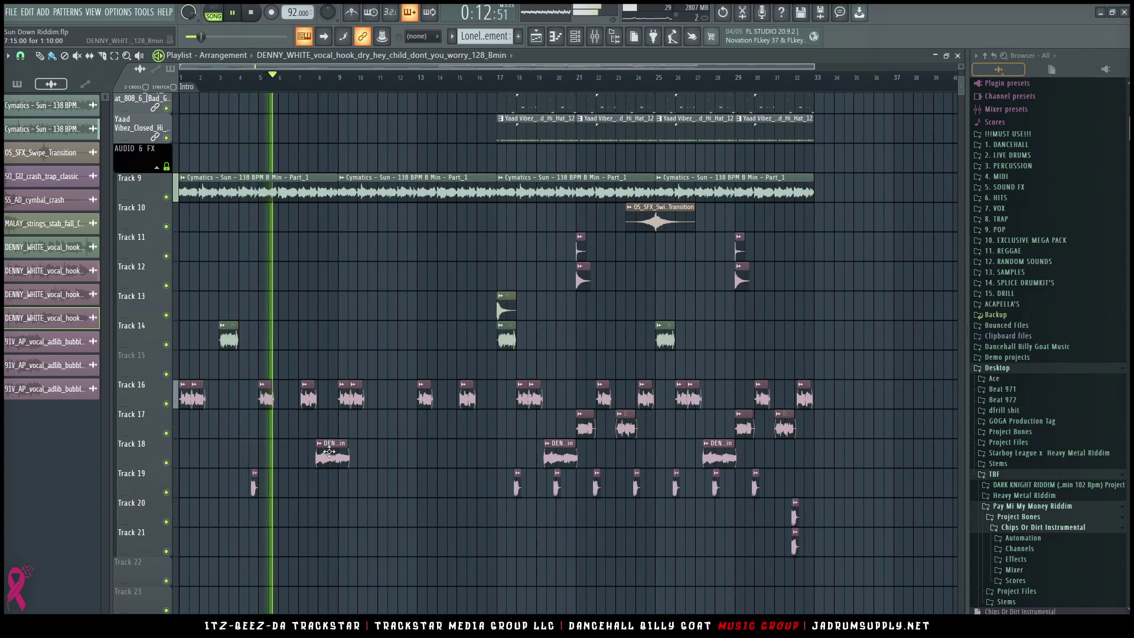
drag(329, 452, 282, 449)
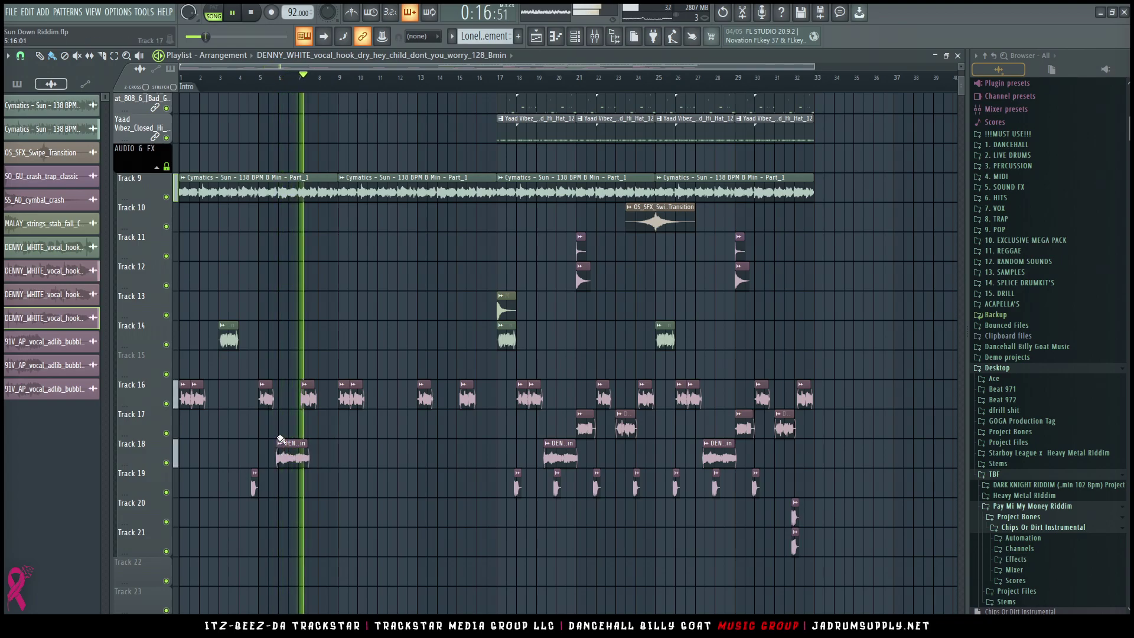
scroll(242, 84, down, 2)
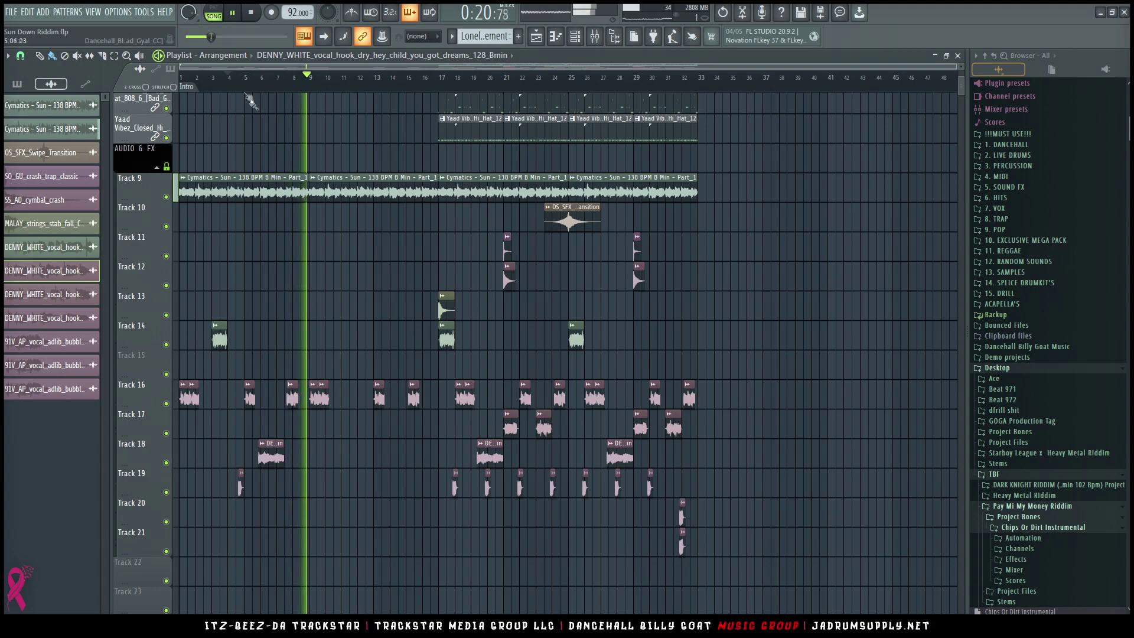
scroll(247, 83, up, 5)
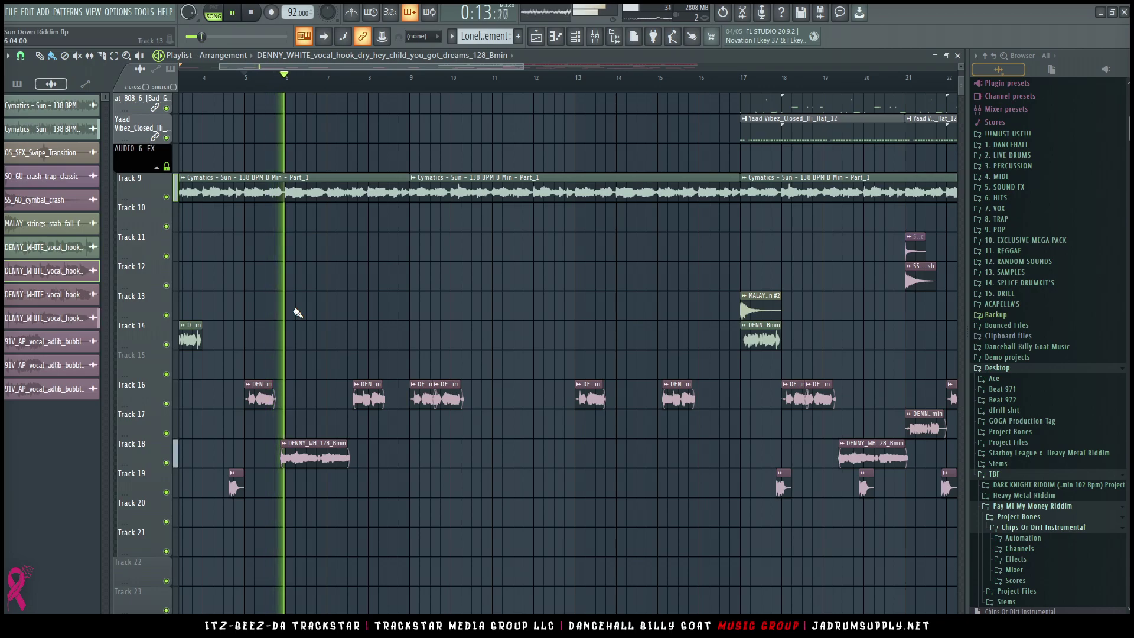
scroll(267, 400, up, 8)
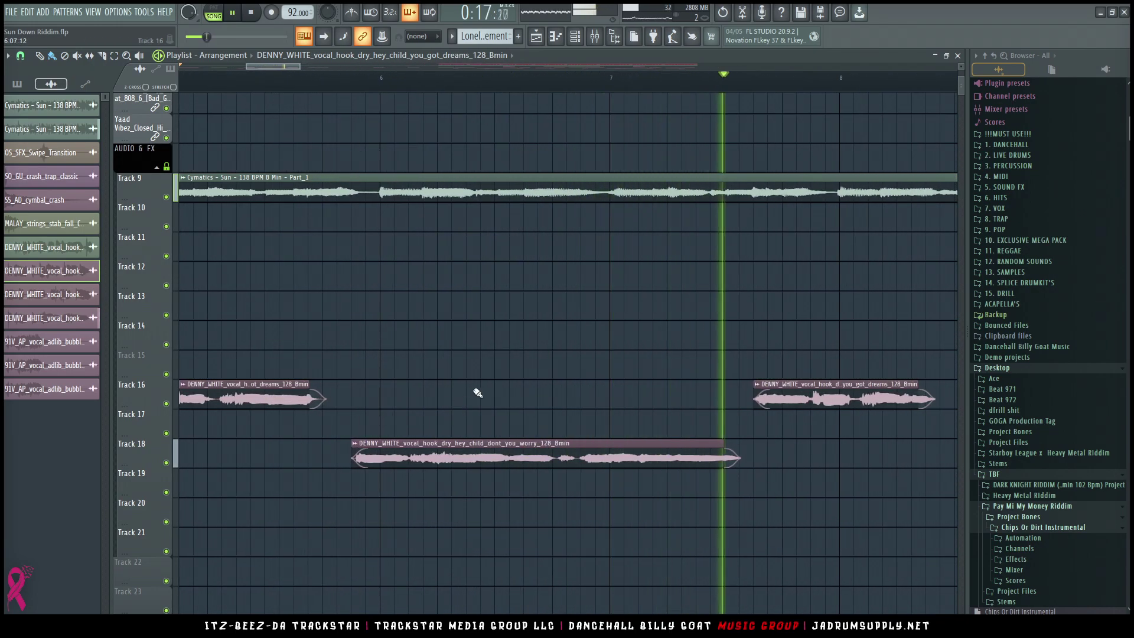
scroll(572, 94, down, 8)
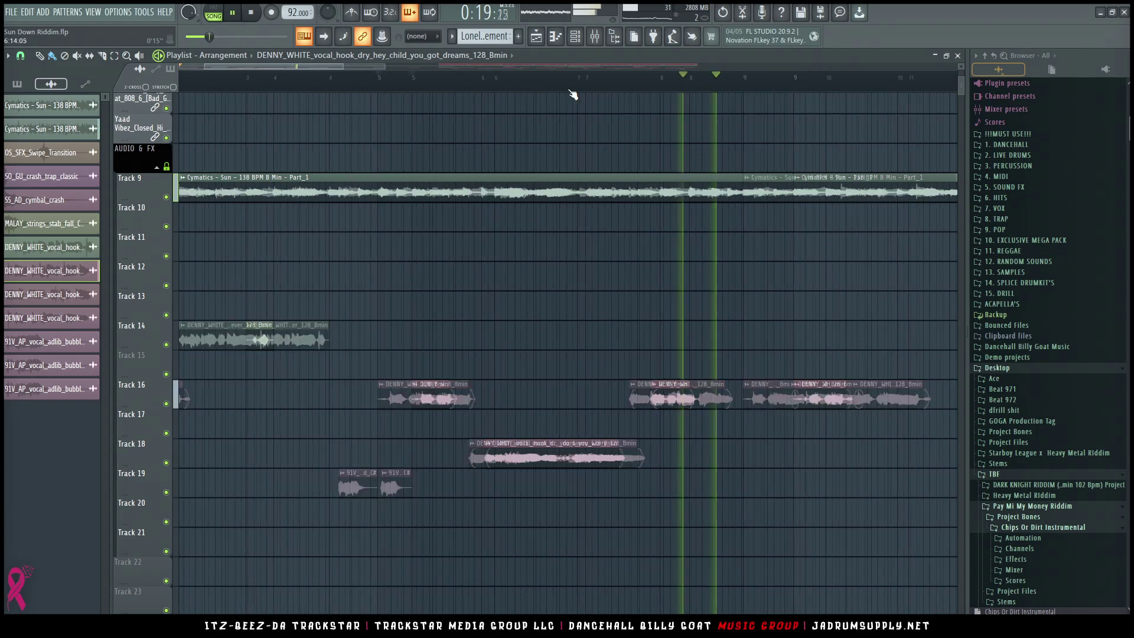
scroll(571, 95, down, 3)
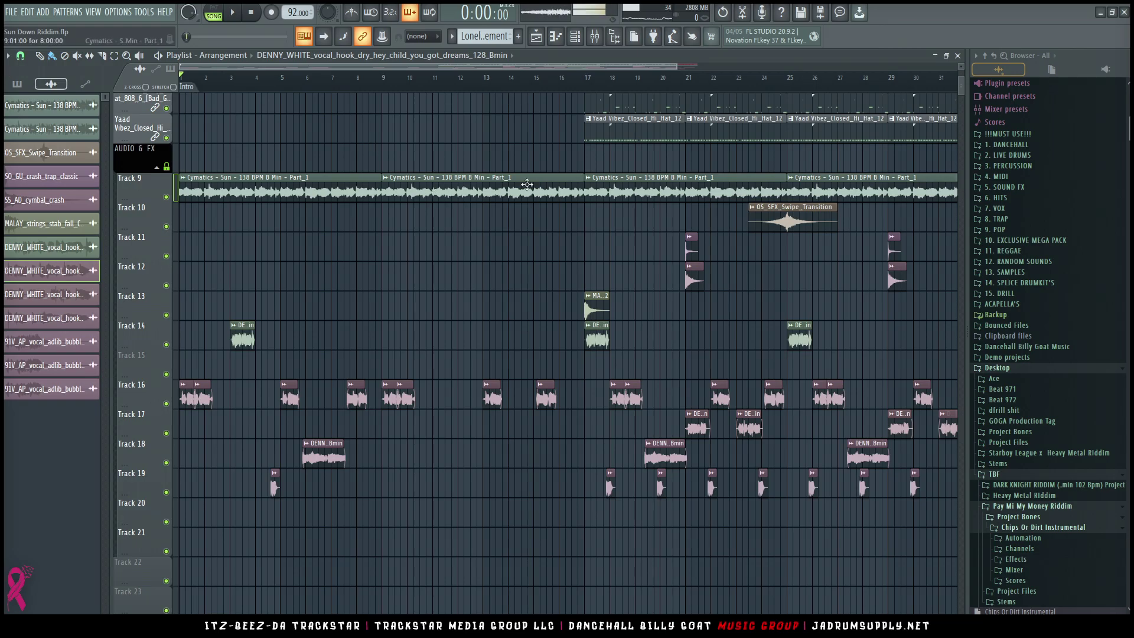
Step: Move all Lonely Basement and drum pattern clips from bar 17 to bar 9, and play from the start
scroll(527, 184, up, 3)
drag(560, 299, 878, 13)
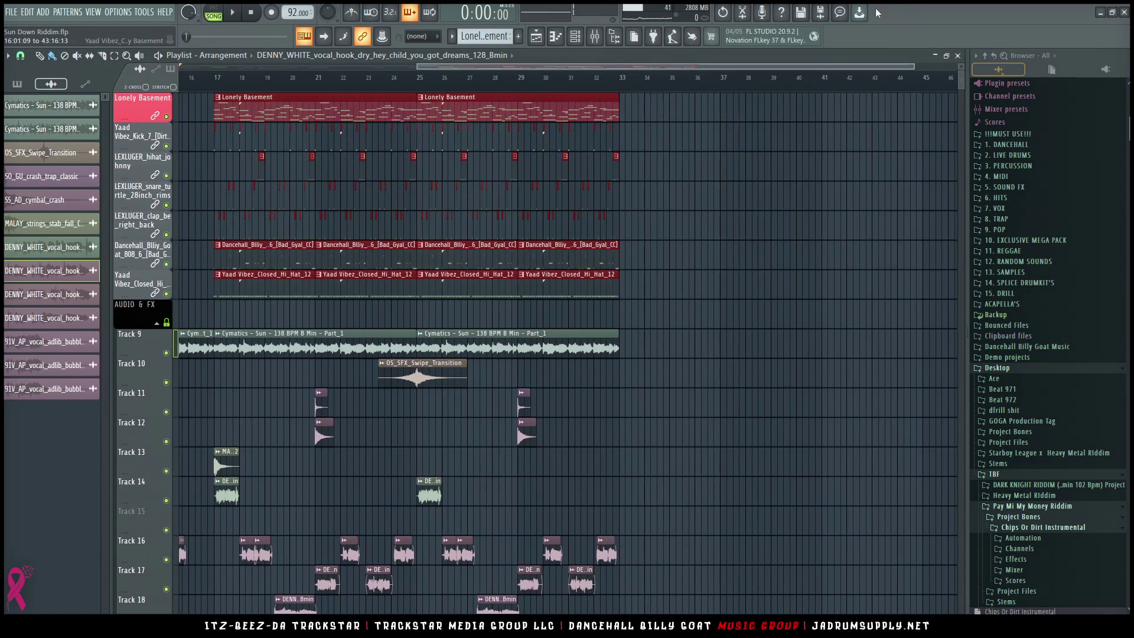
scroll(285, 95, down, 2)
drag(471, 106, 340, 97)
key(space)
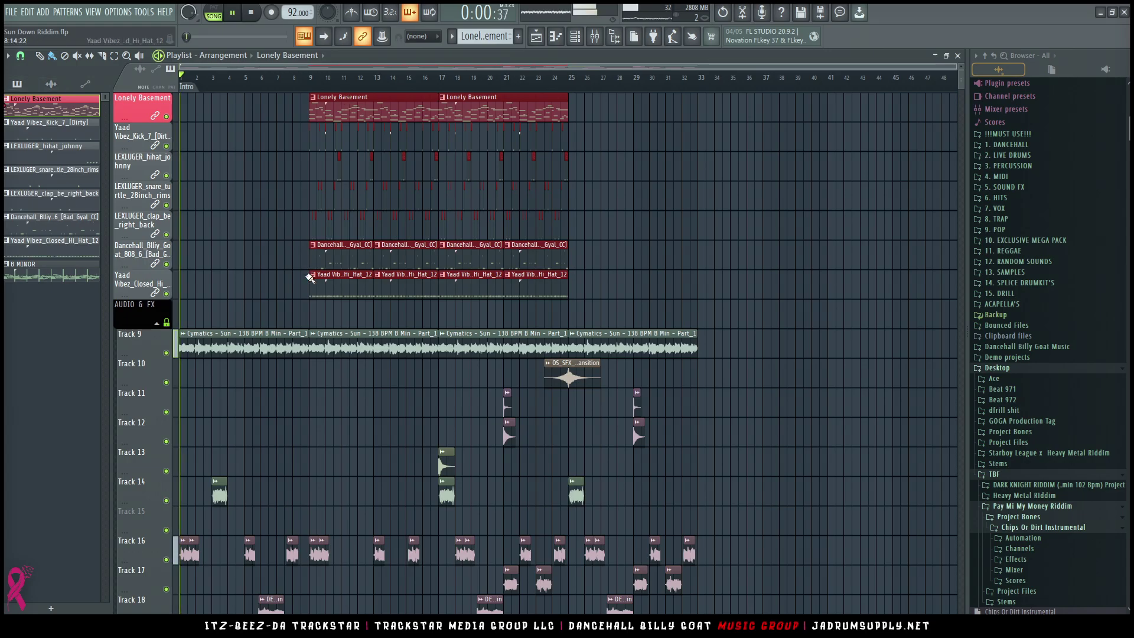
Step: Delete Track 9's melody loop at bar 9 and the Track 16 vocal clips between bars 9 and 17
scroll(306, 274, down, 7)
scroll(360, 351, up, 4)
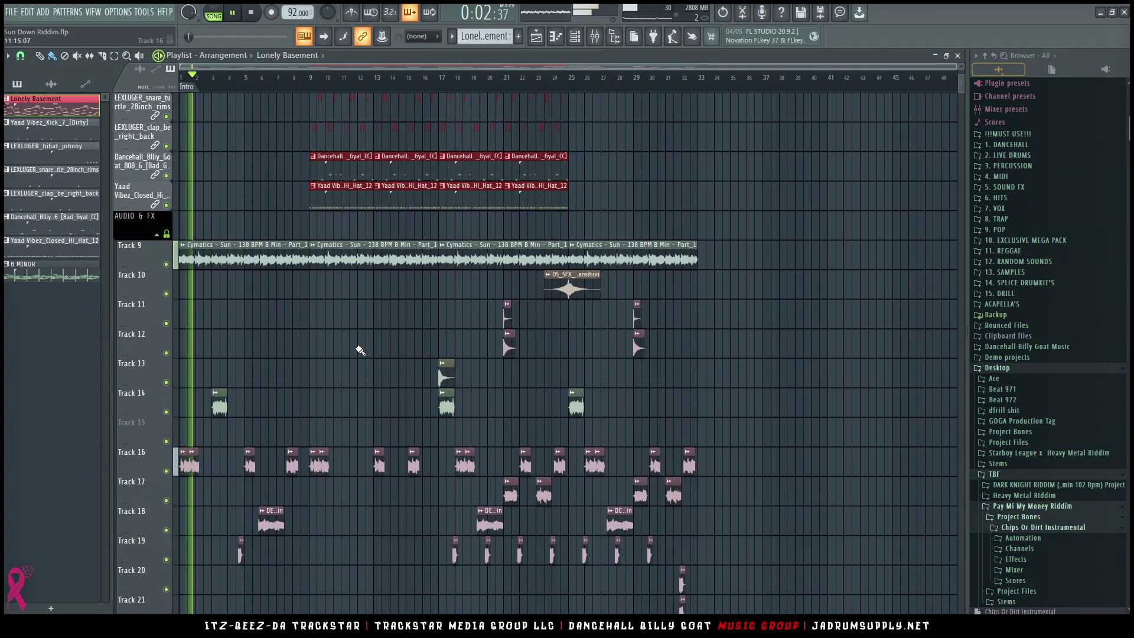
right_click(341, 243)
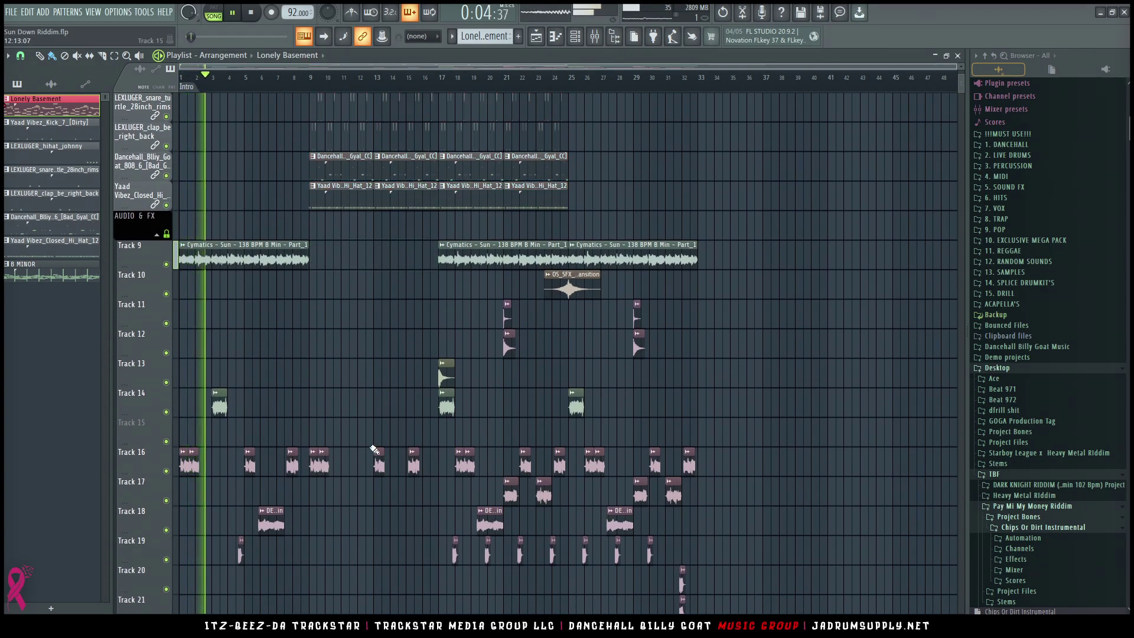
drag(322, 289, 423, 549)
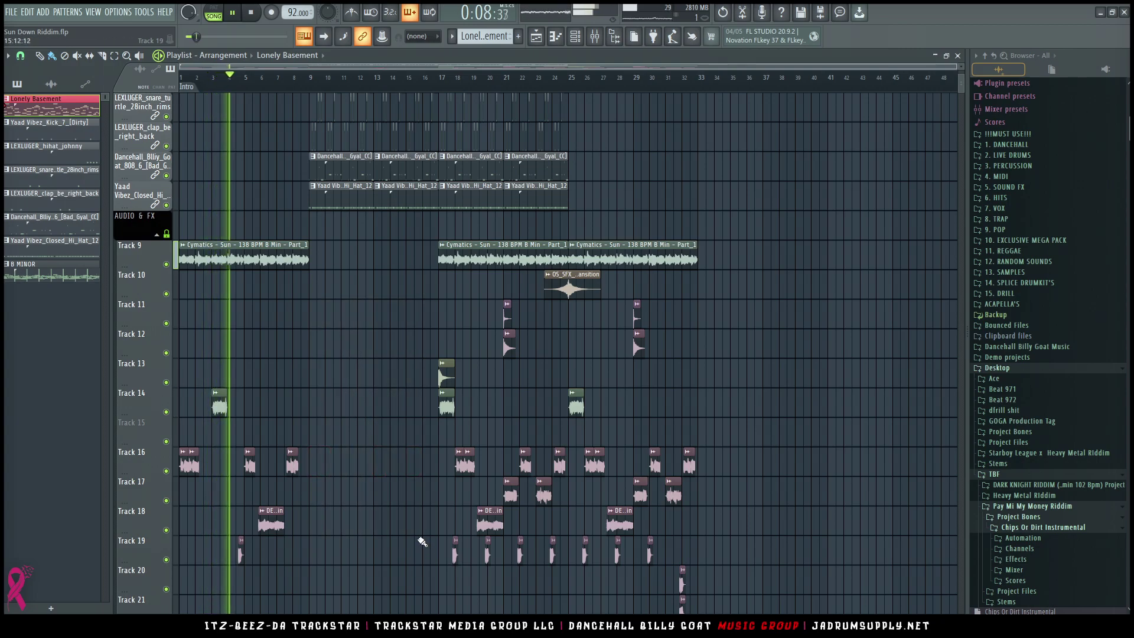
Step: Move all the audio and effect clips that start from bar 17 onward back to bar 9, under the drum patterns
drag(712, 576, 402, 211)
drag(444, 262, 319, 264)
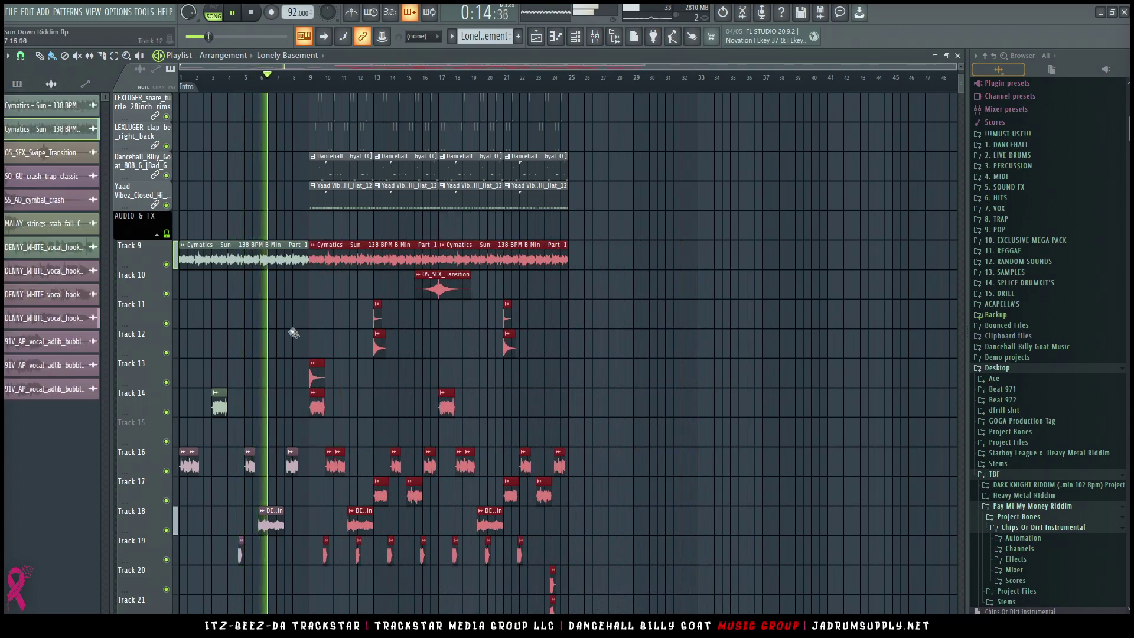
scroll(225, 397, up, 3)
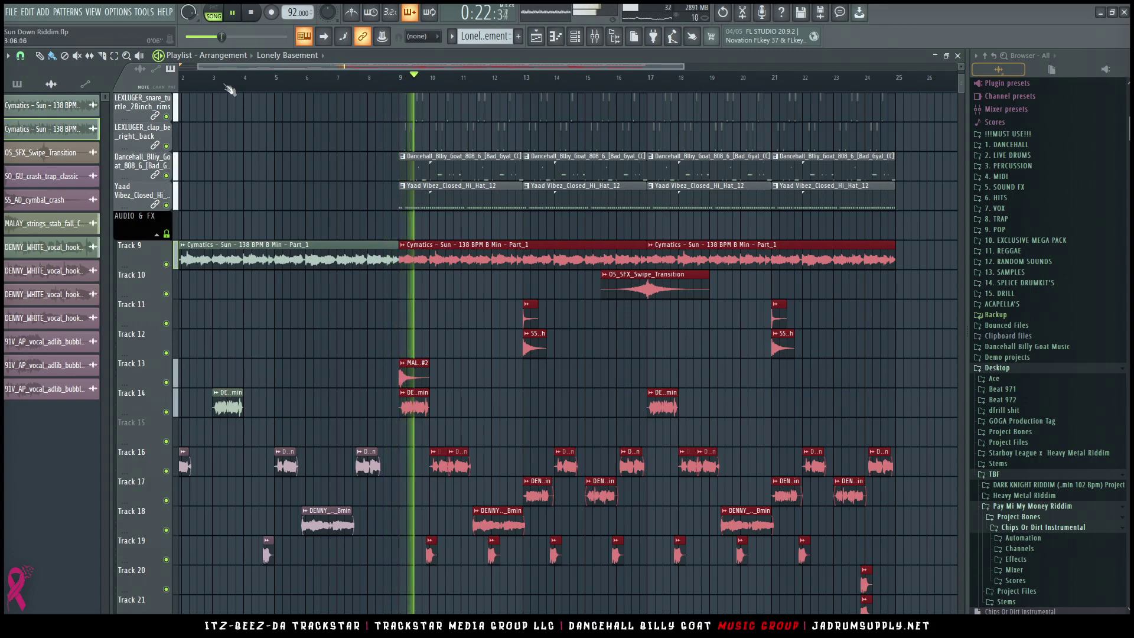
Step: Replay the intro from the start and place a copy of the you_got_dreams vocal clip at bar 4 on Track 16
key(space)
key(space)
scroll(205, 349, up, 3)
scroll(205, 349, up, 1)
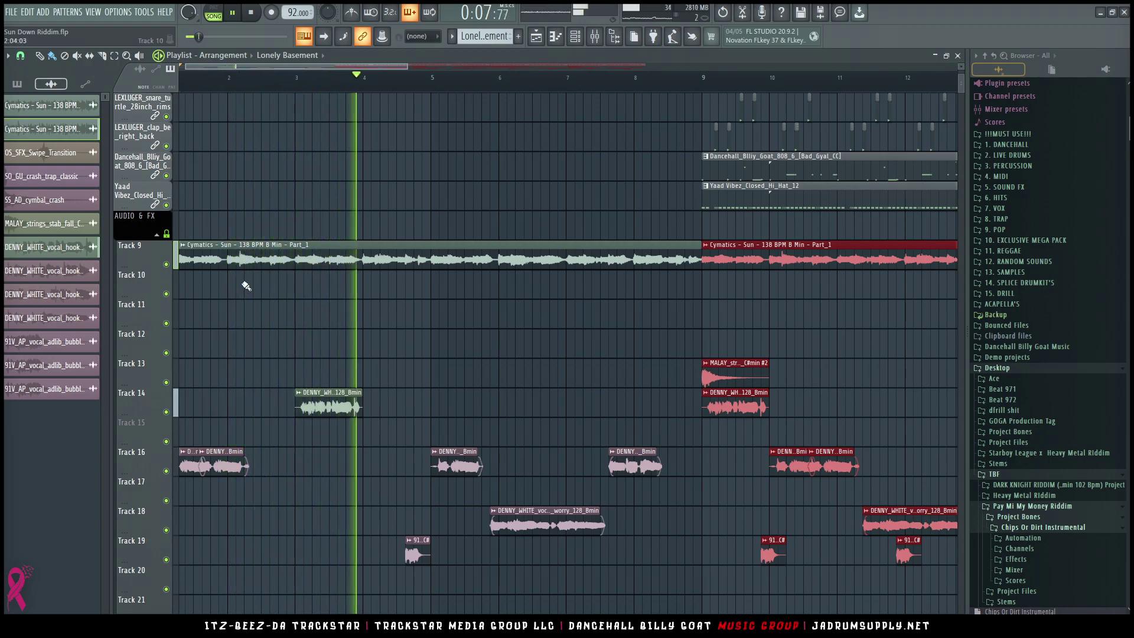
key(space)
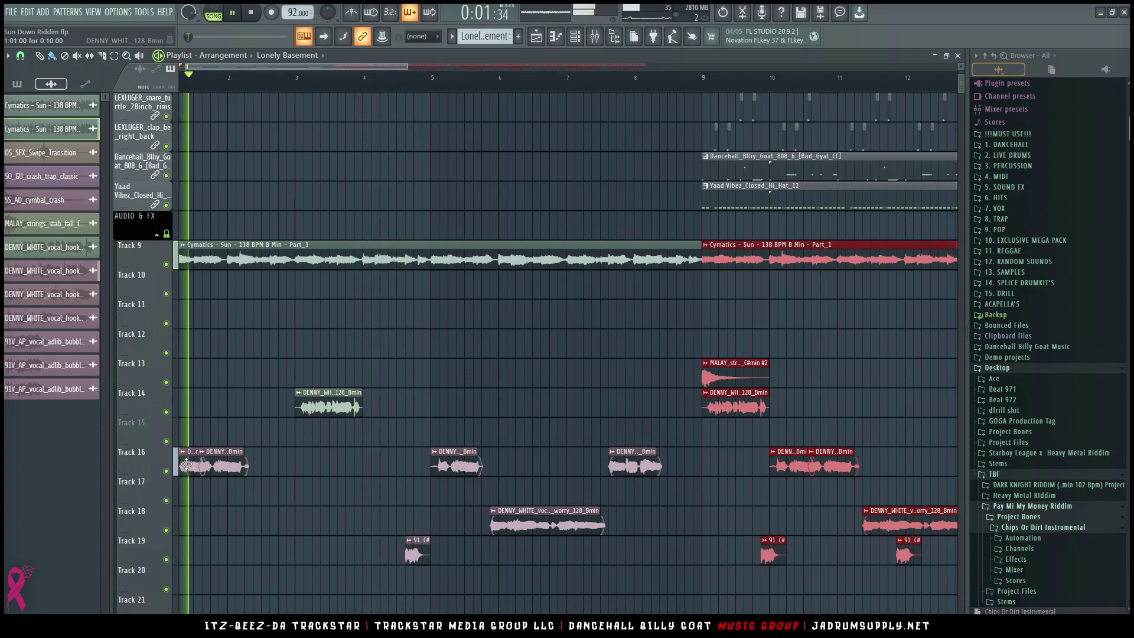
click(384, 460)
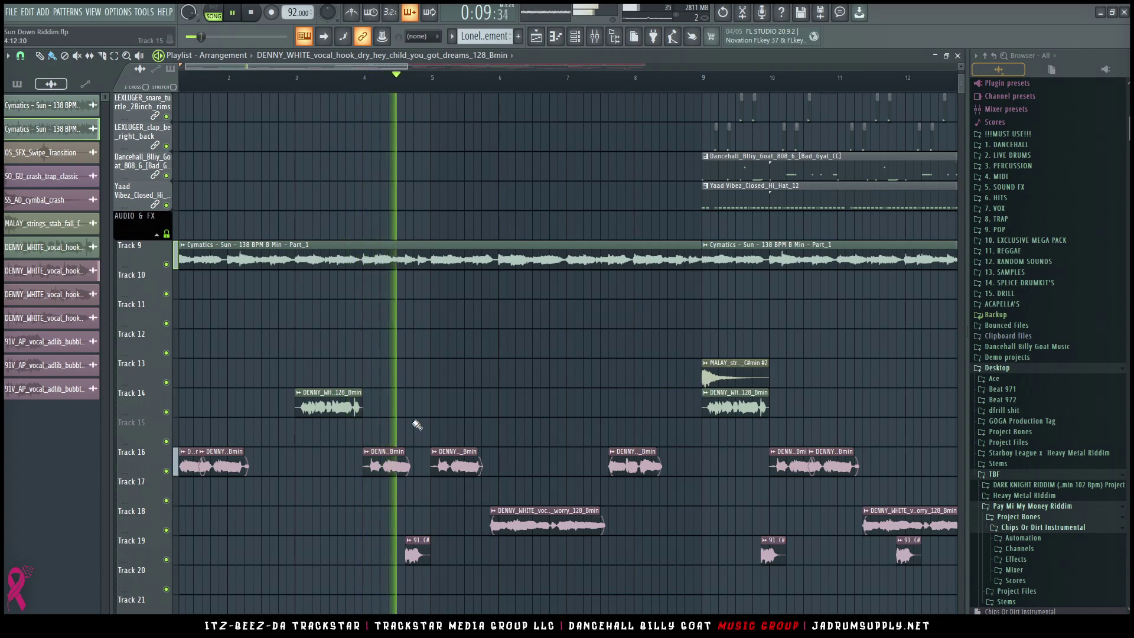
Step: Delete Track 16's vocal clip at bar 5 and move Track 18's intro vocal clip to shortly after bar 5, previewing it
scroll(438, 423, down, 4)
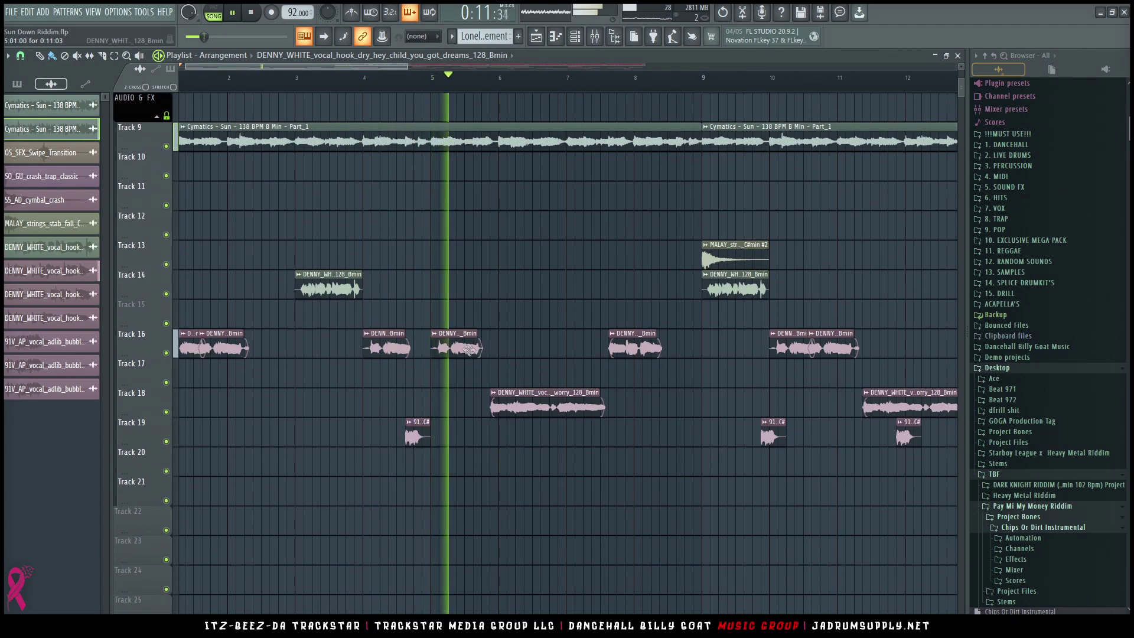
right_click(470, 350)
key(space)
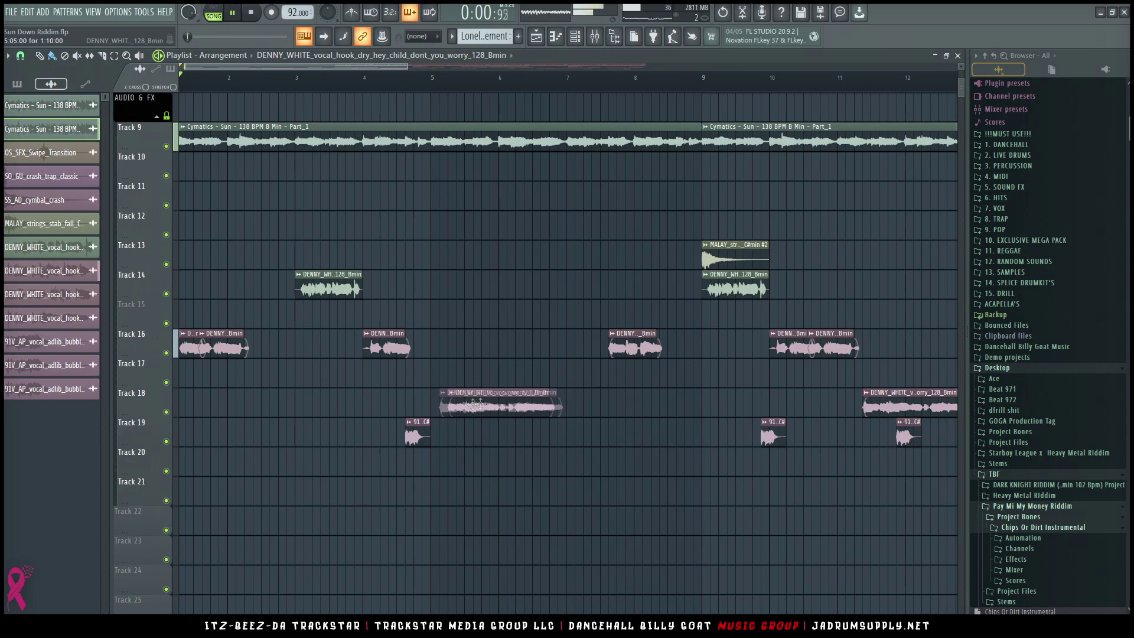
click(426, 115)
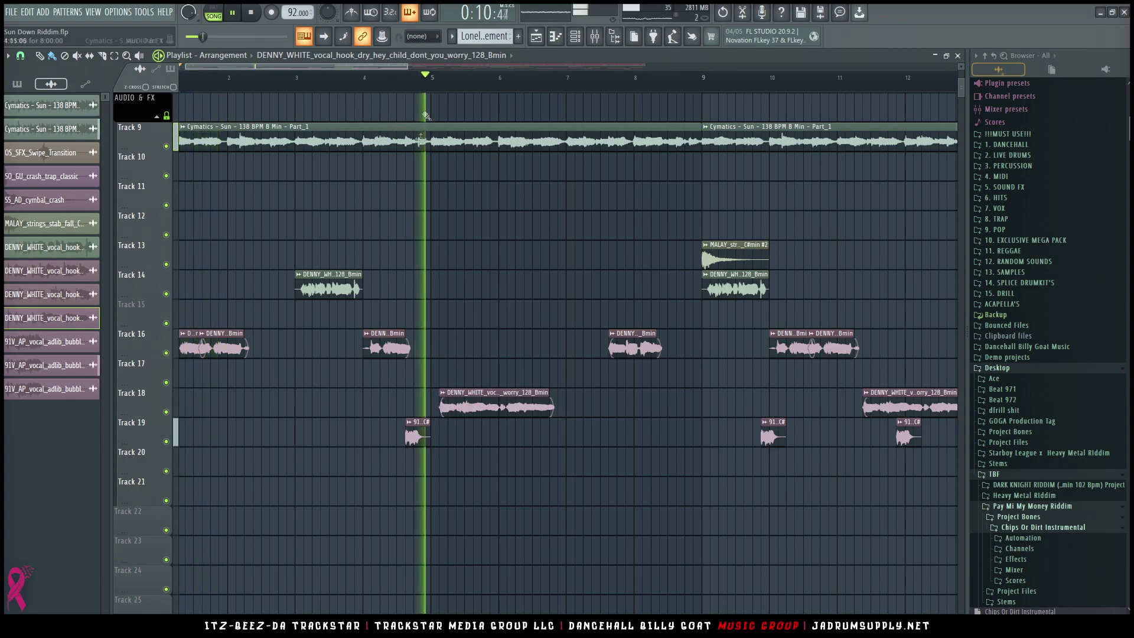
key(space)
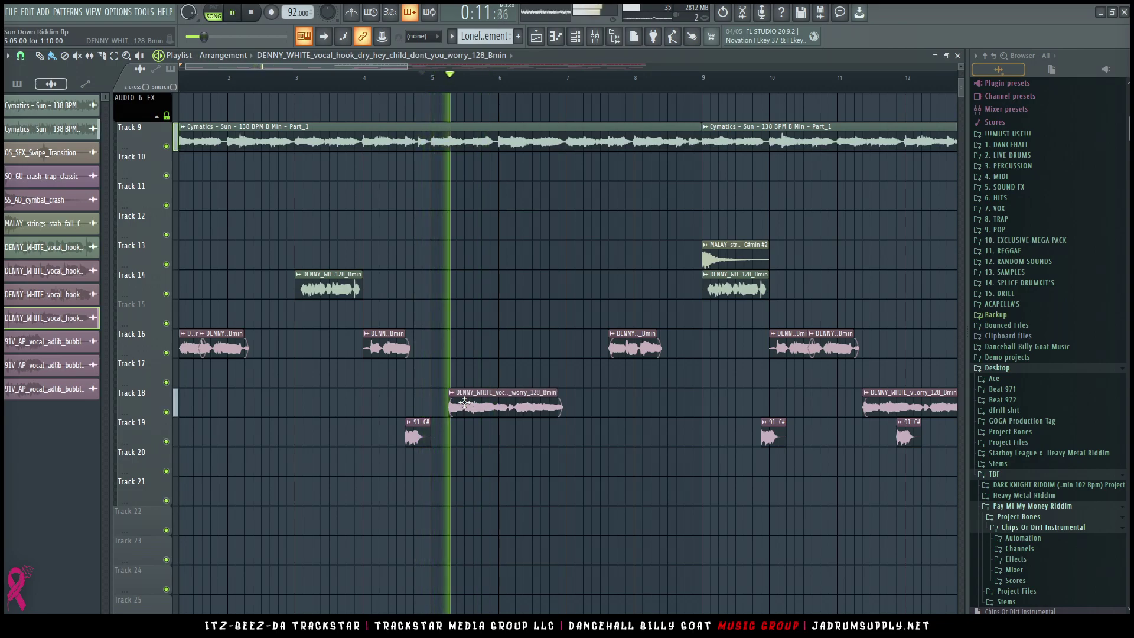
Step: Try Track 18's intro vocal clip exactly at bar 5 and preview the transition from bar 4
drag(457, 407, 447, 408)
key(space)
key(space)
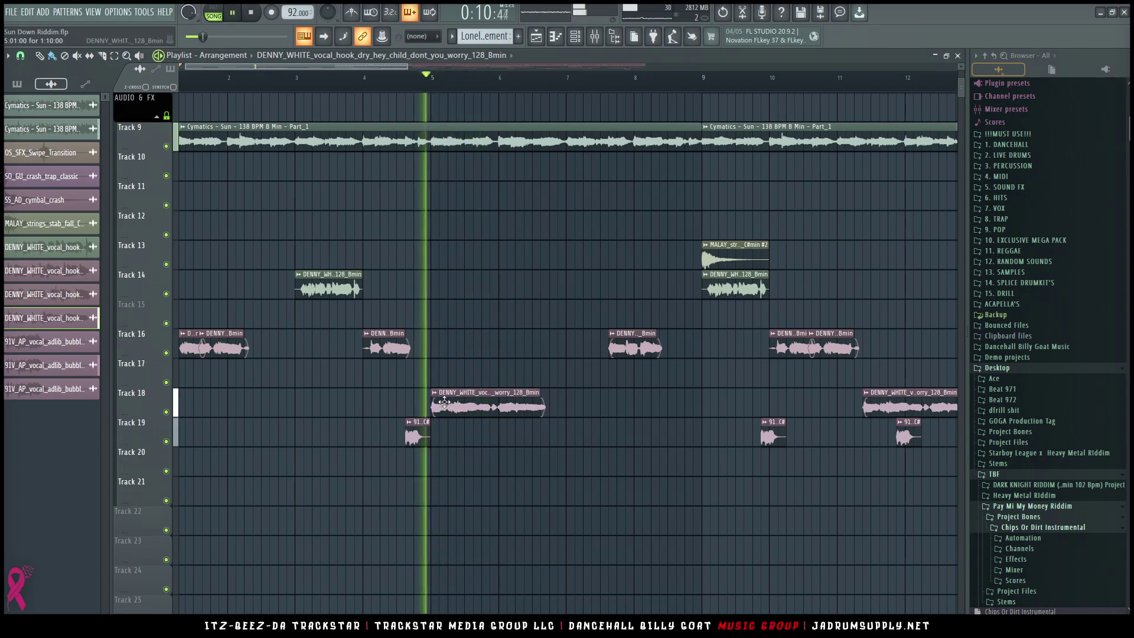
key(space)
key(space)
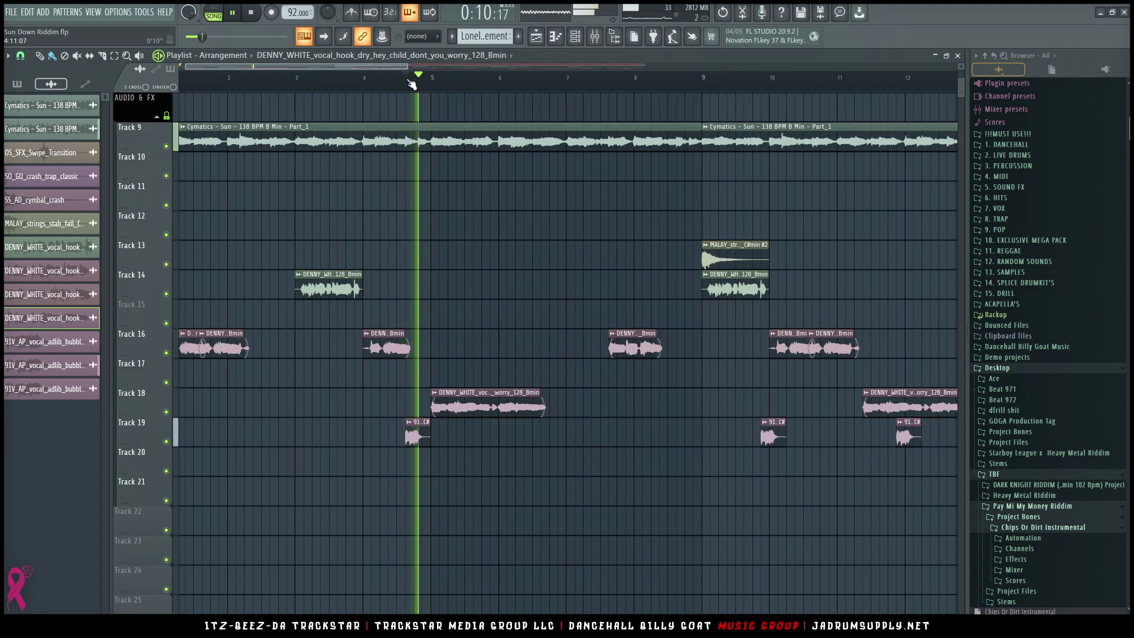
Step: Move Track 18's intro vocal clip to start at 5:07 and play it back
drag(442, 409, 468, 406)
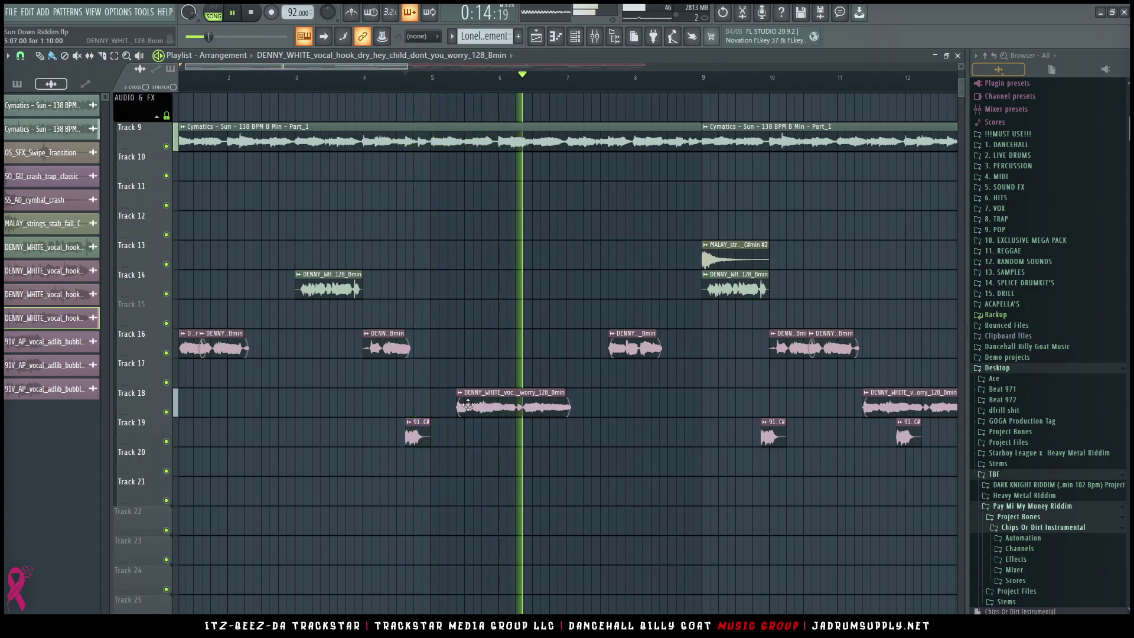
key(space)
key(space)
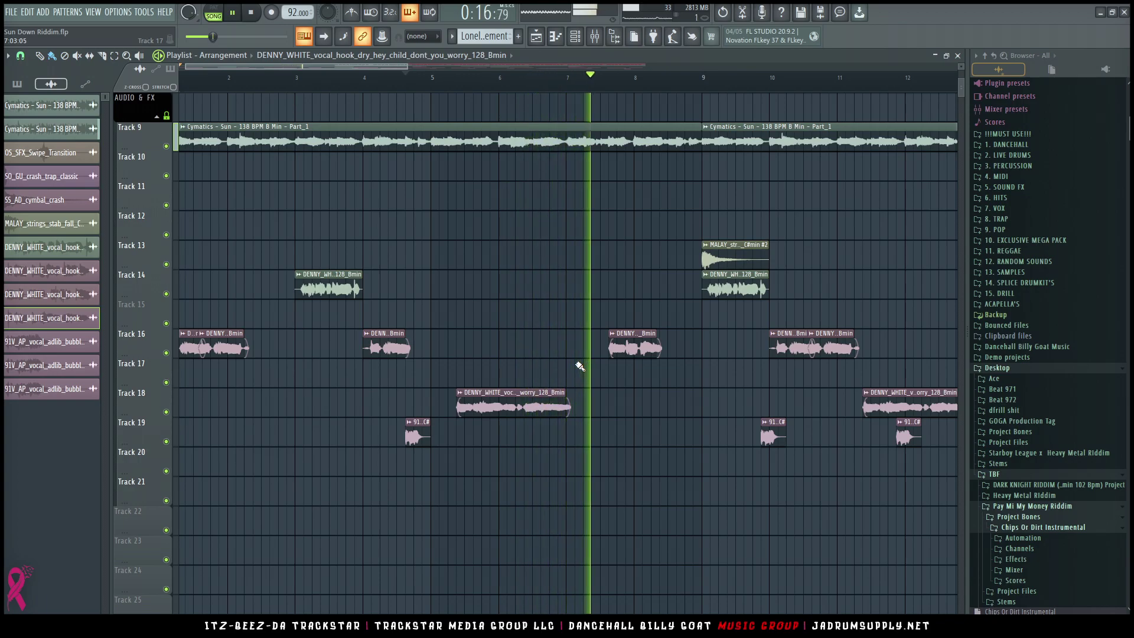
Step: Extend Track 16's last intro you_got_dreams clip to a length of 1:15:12, move it to 7:09, and replay from bar 7
click(665, 341)
right_click(675, 339)
drag(660, 333, 745, 334)
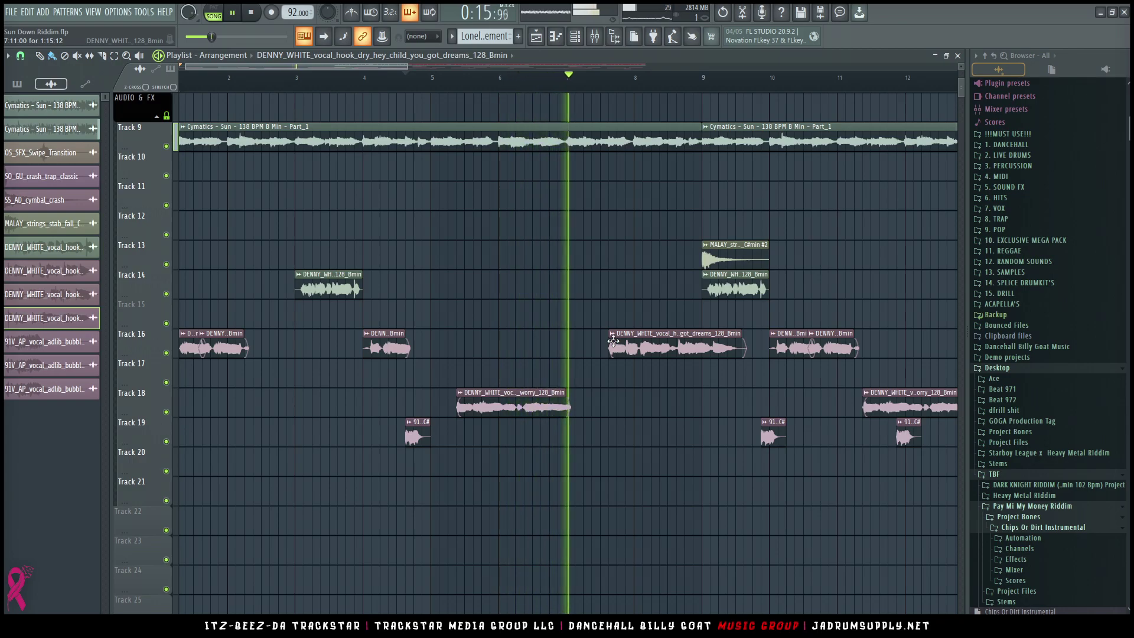
mouse_move(613, 341)
mouse_down()
mouse_move(627, 334)
mouse_move(611, 337)
mouse_up()
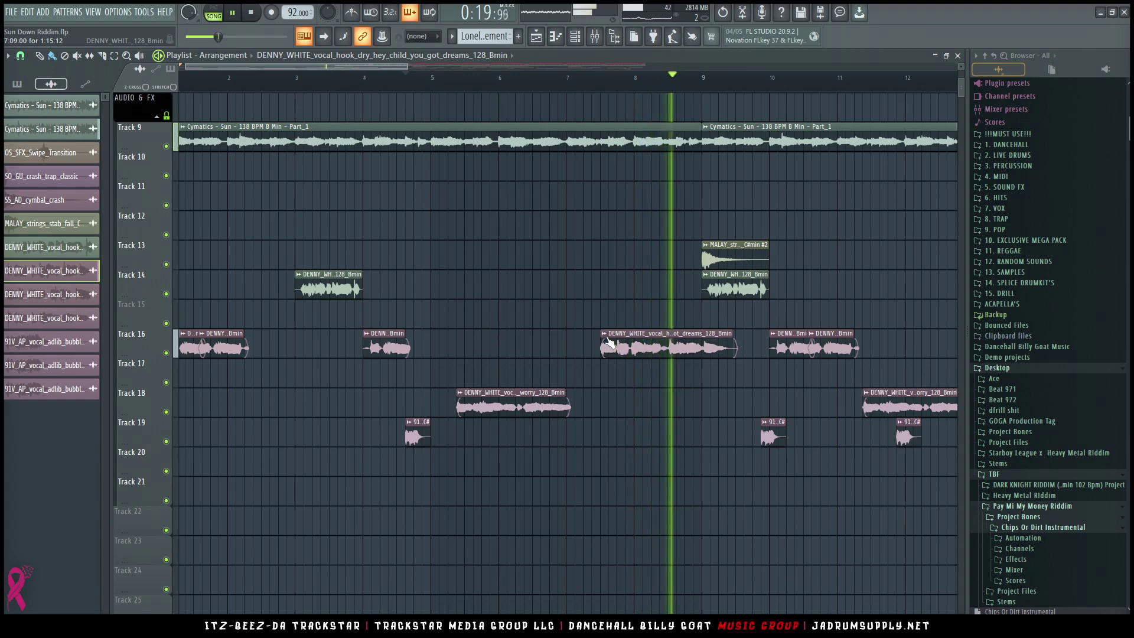
click(562, 78)
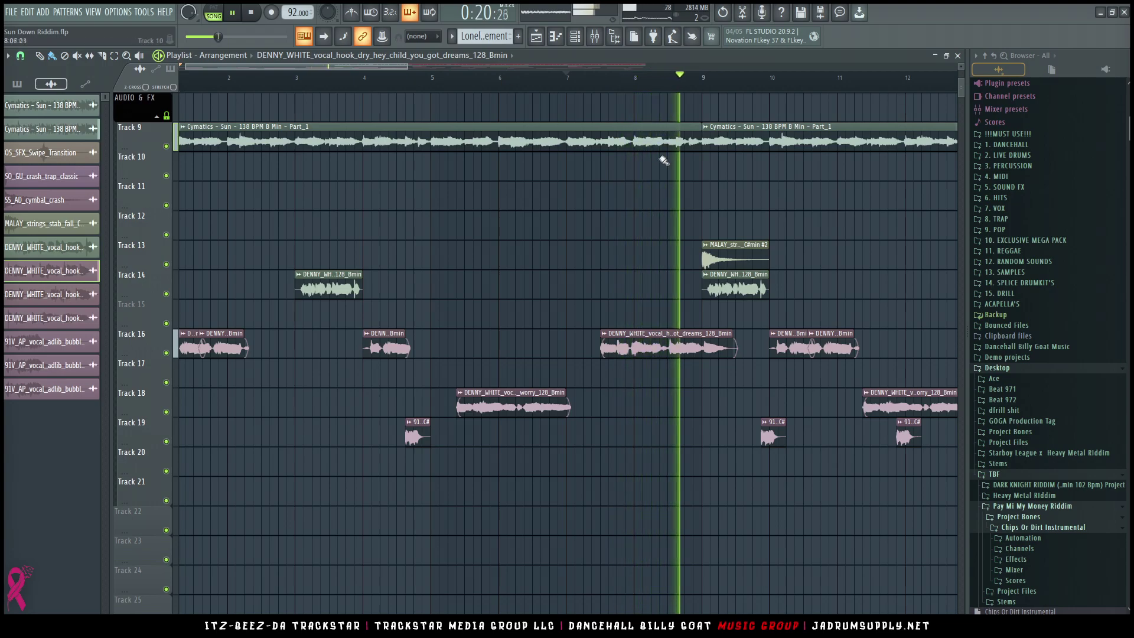
Step: Slice Track 9's intro melody loop at bar 8 and delete the part running up to bar 9
key(space)
key(space)
drag(630, 155, 628, 115)
right_click(653, 128)
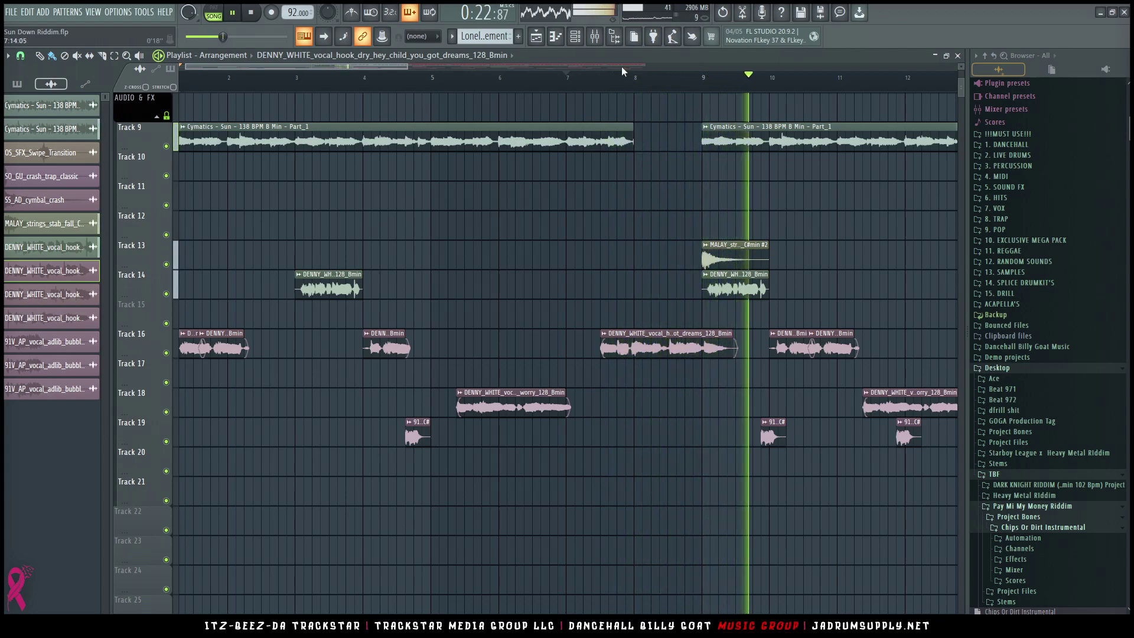
Step: Open the Cymatics - Sun melody clip's settings and change its declicking mode to smooth the cut at bar 8
scroll(650, 104, up, 5)
double_click(699, 132)
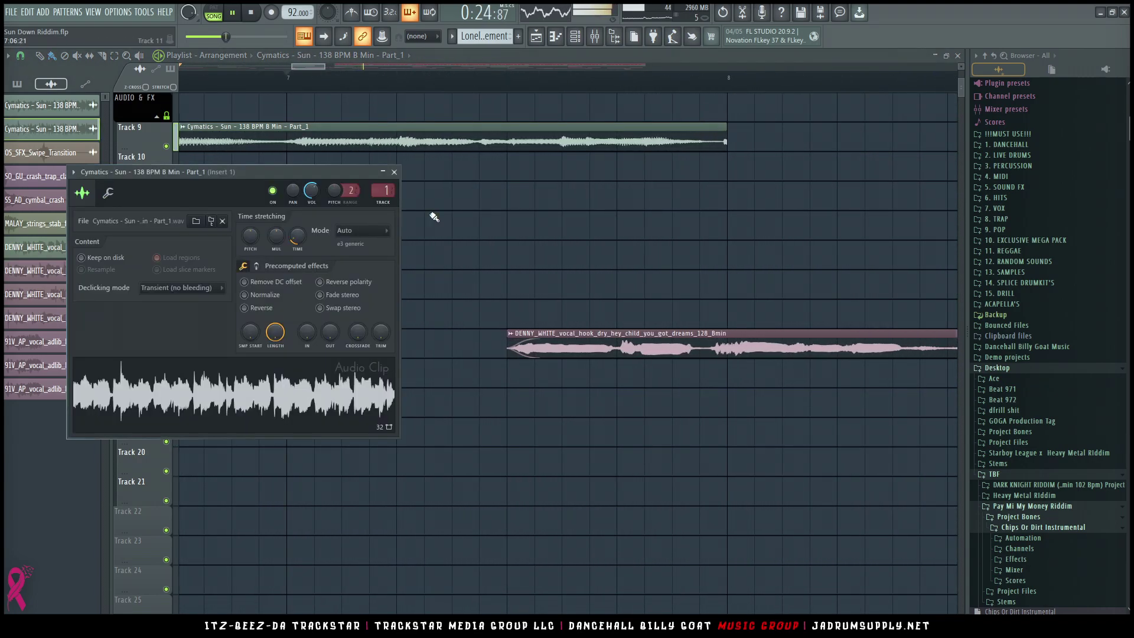
click(194, 290)
click(169, 334)
click(696, 148)
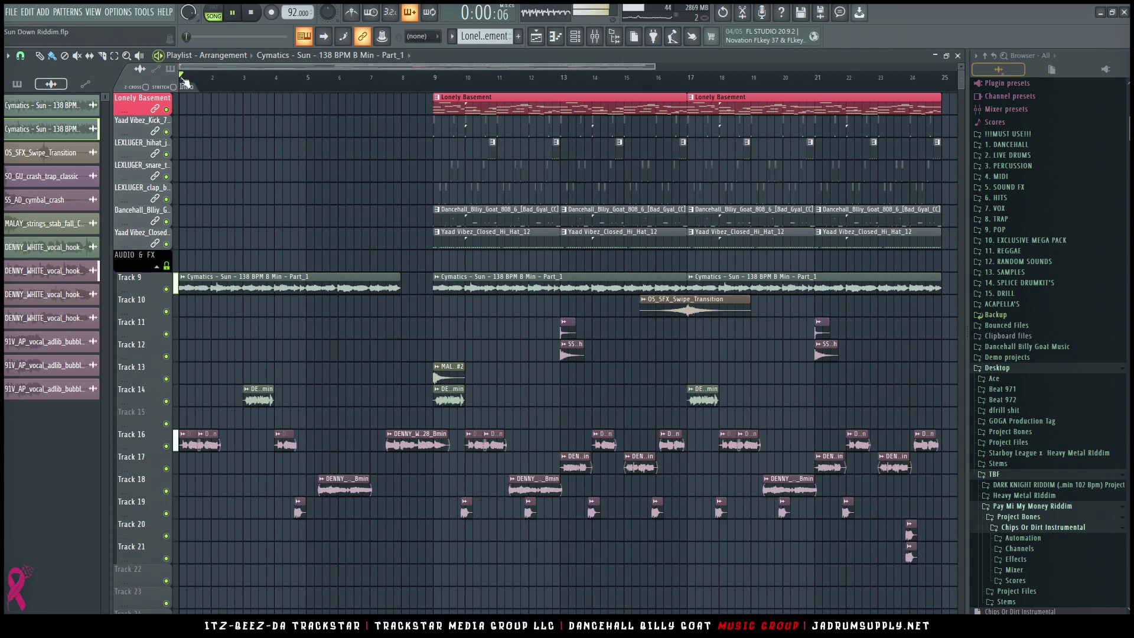
Step: Add a time marker named Chorus at bar 9, and select the audio clips in the clip list
right_click(431, 93)
click(444, 96)
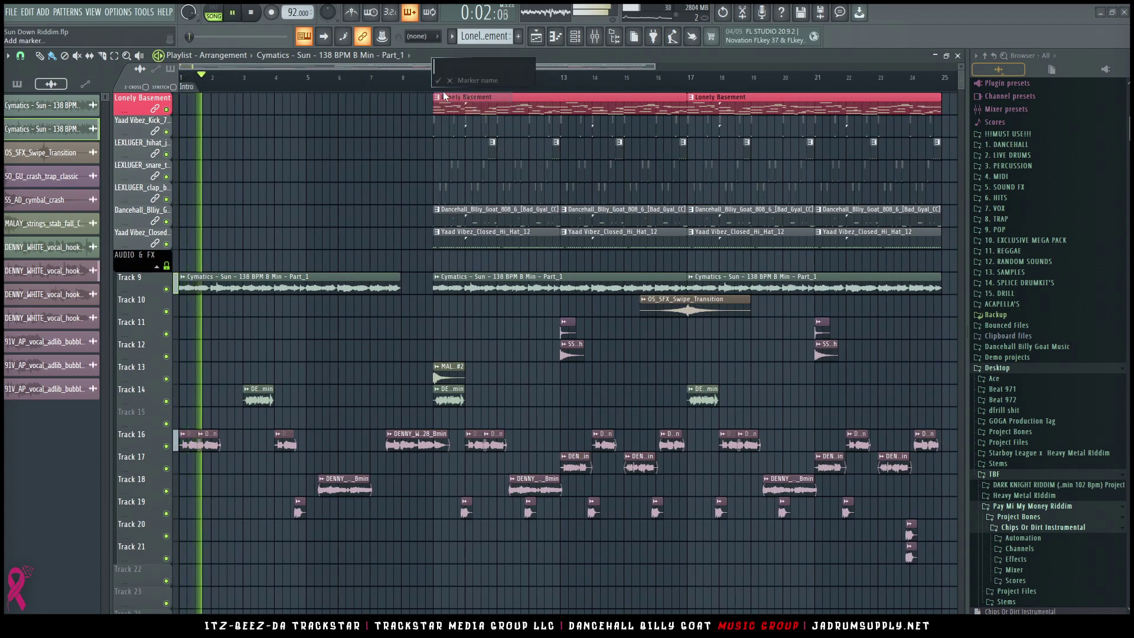
text(Chorus)
key(Return)
scroll(504, 79, down, 5)
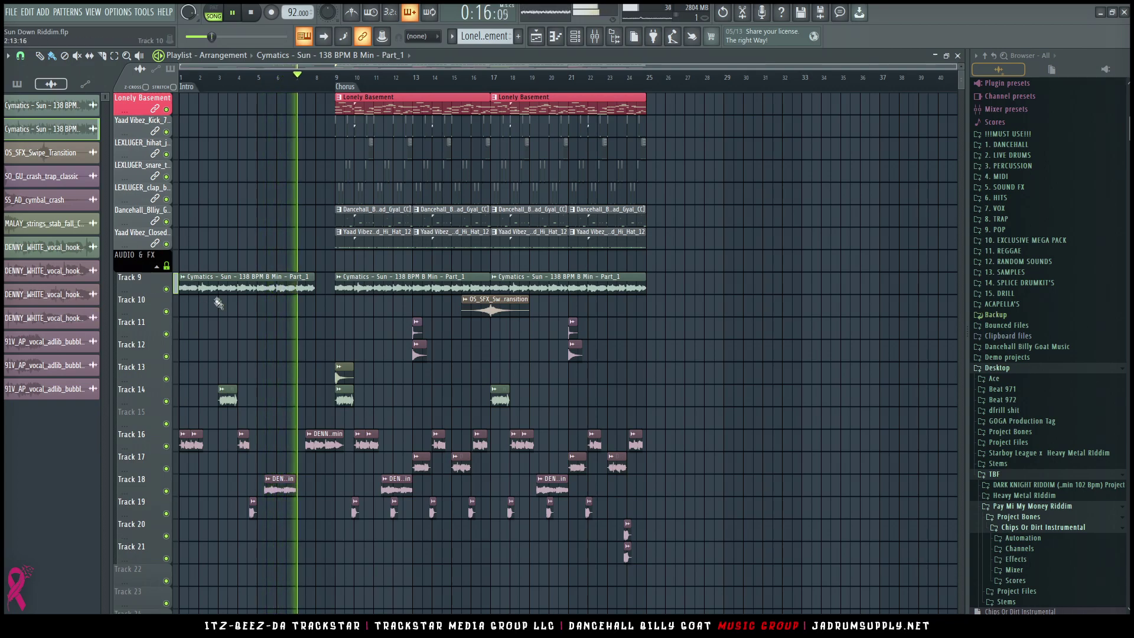
click(64, 394)
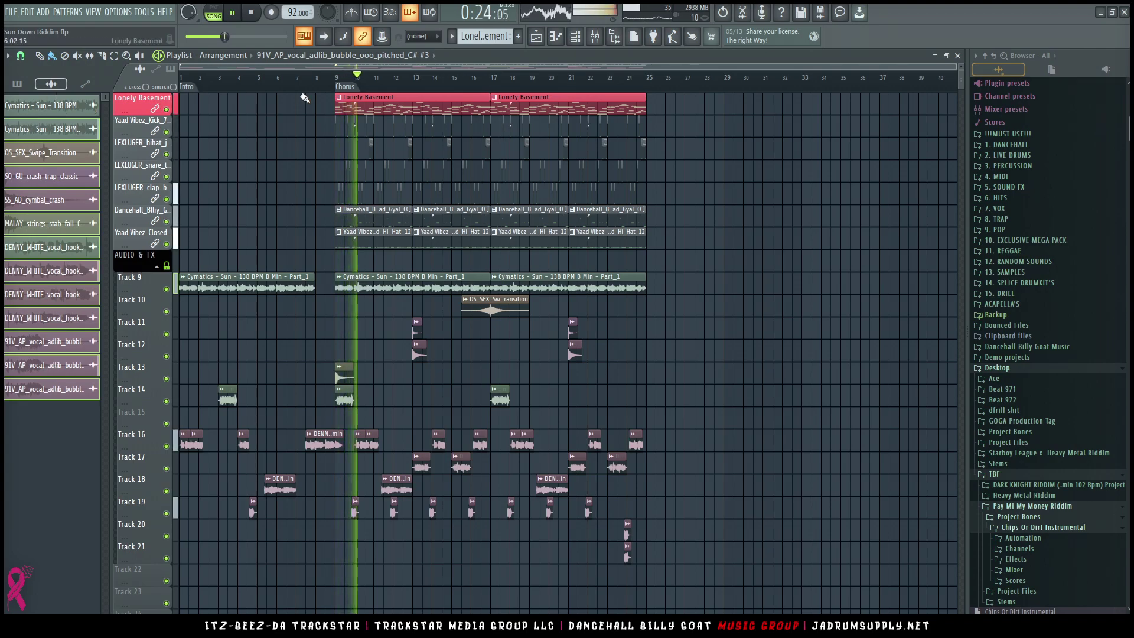
Step: Show the channel rack and mixer, and color the selected audio channels with a gradient from salmon to orange #D44A00
click(576, 36)
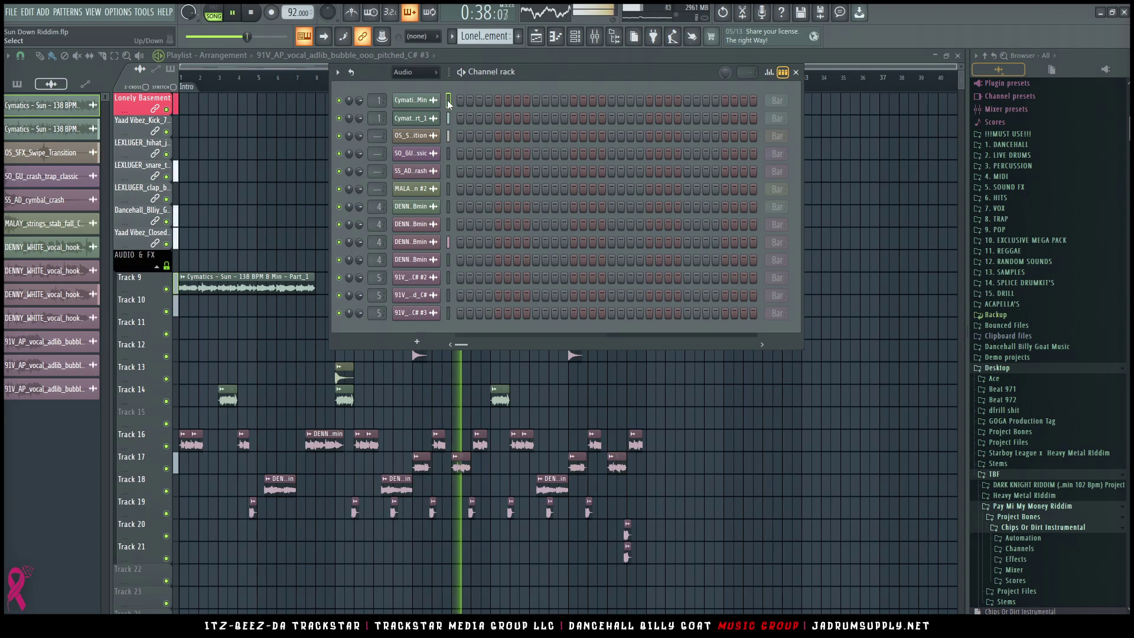
click(596, 38)
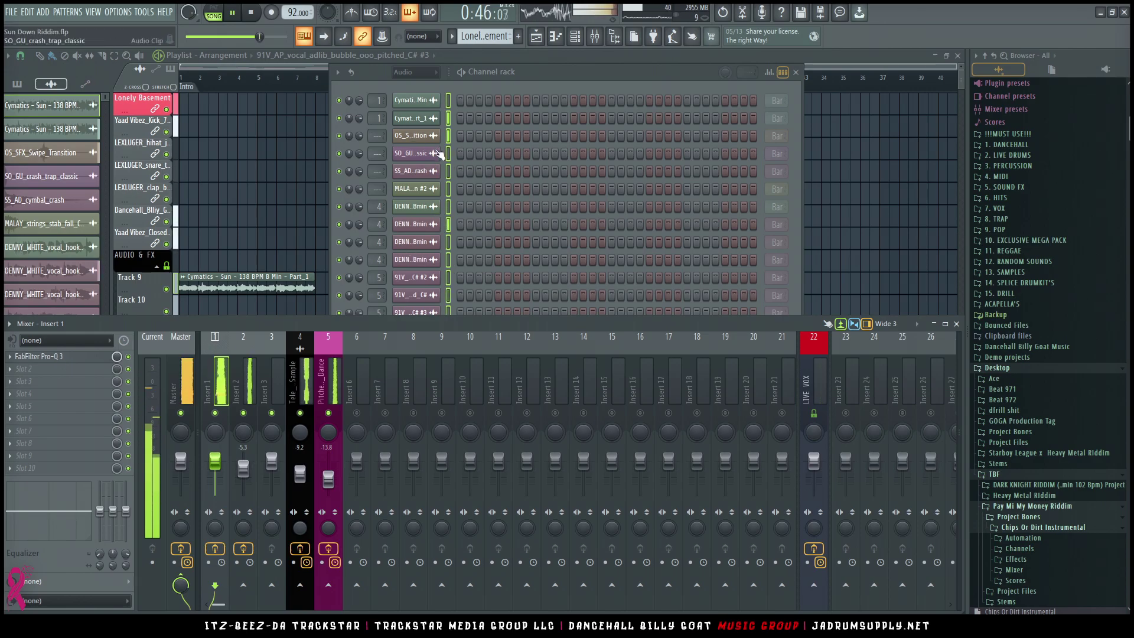
click(339, 73)
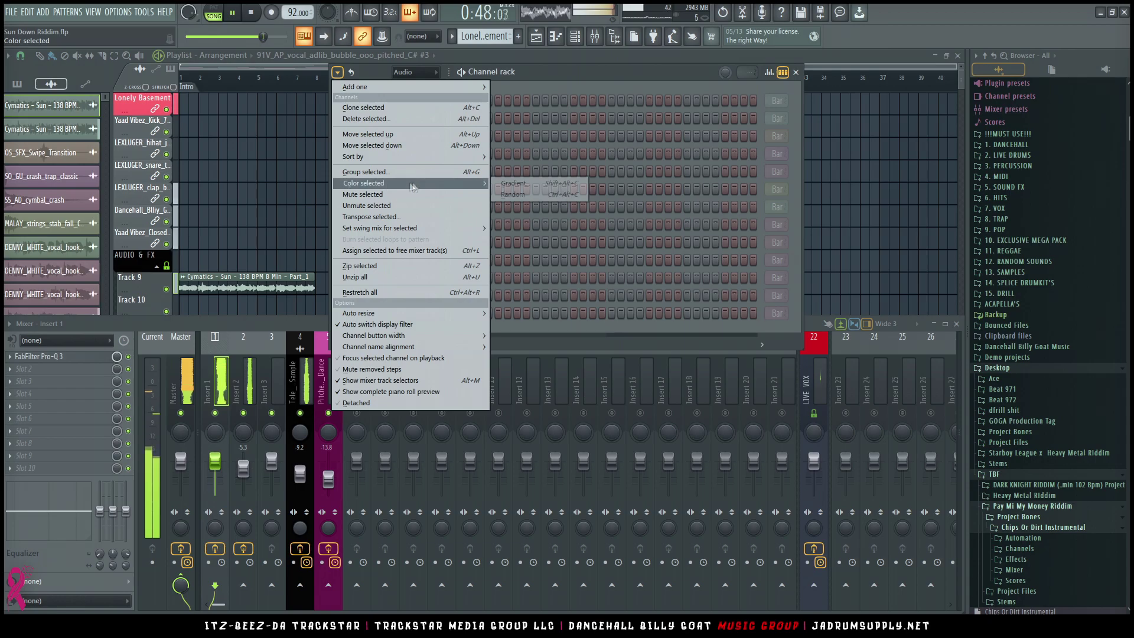
click(514, 184)
click(749, 343)
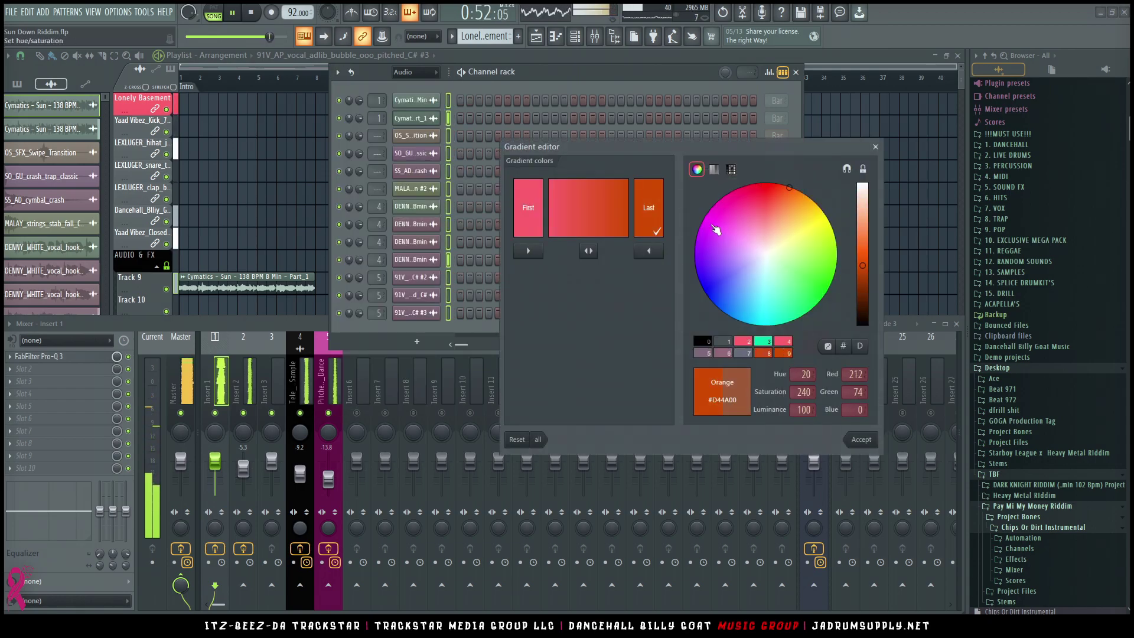
key(Return)
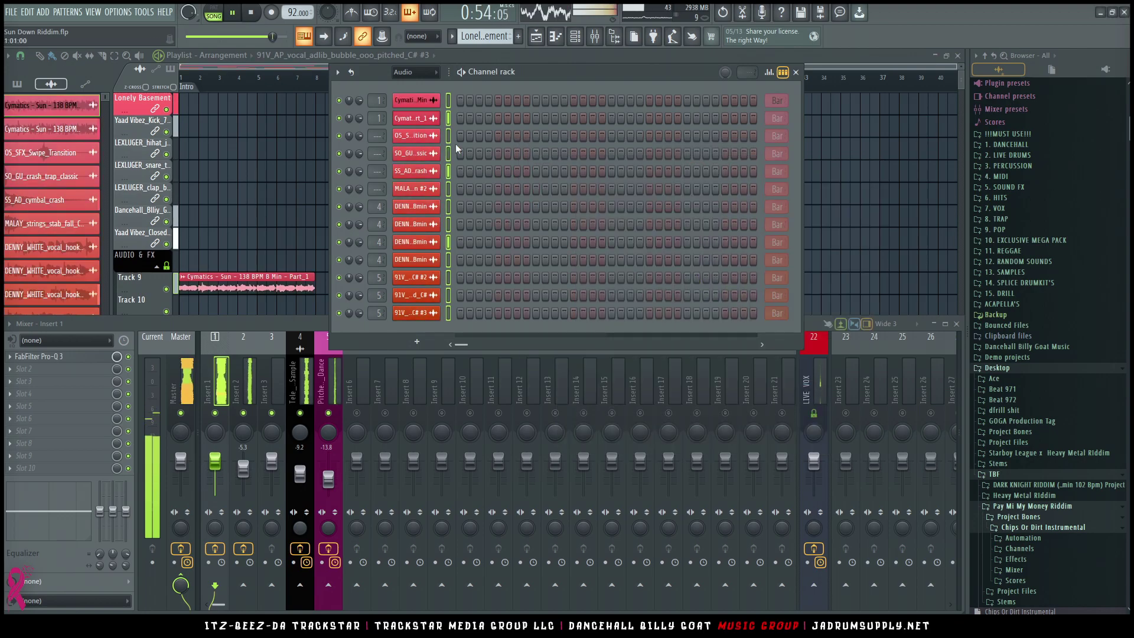
Step: Recolor the selected audio channels with a gradient from salmon #FF5F6B to saddle brown #92330E
click(338, 71)
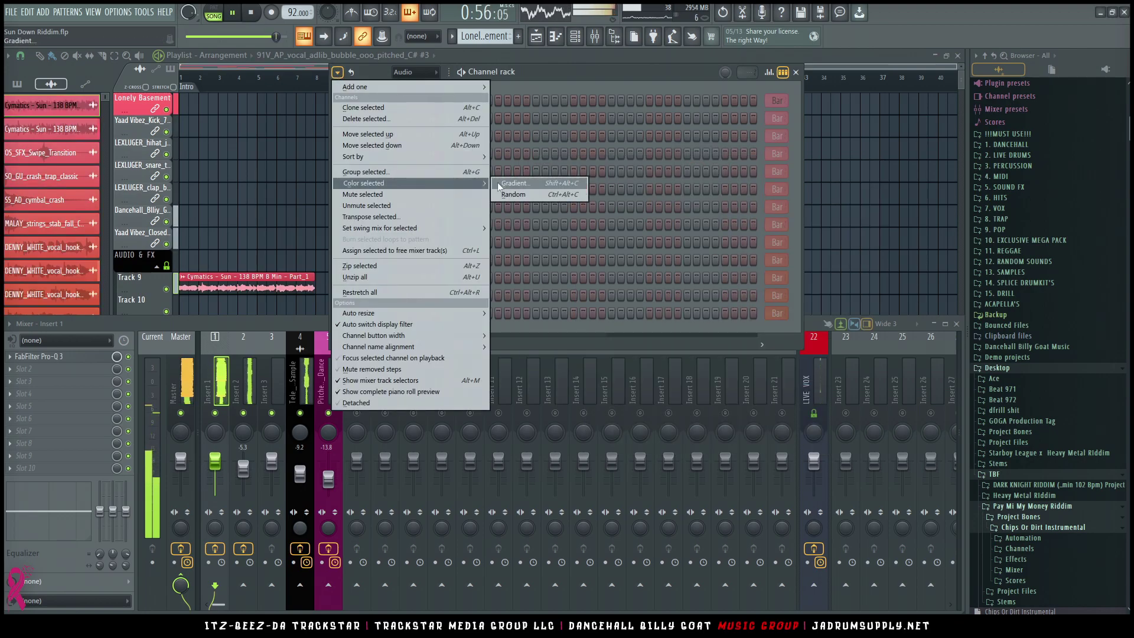
click(499, 183)
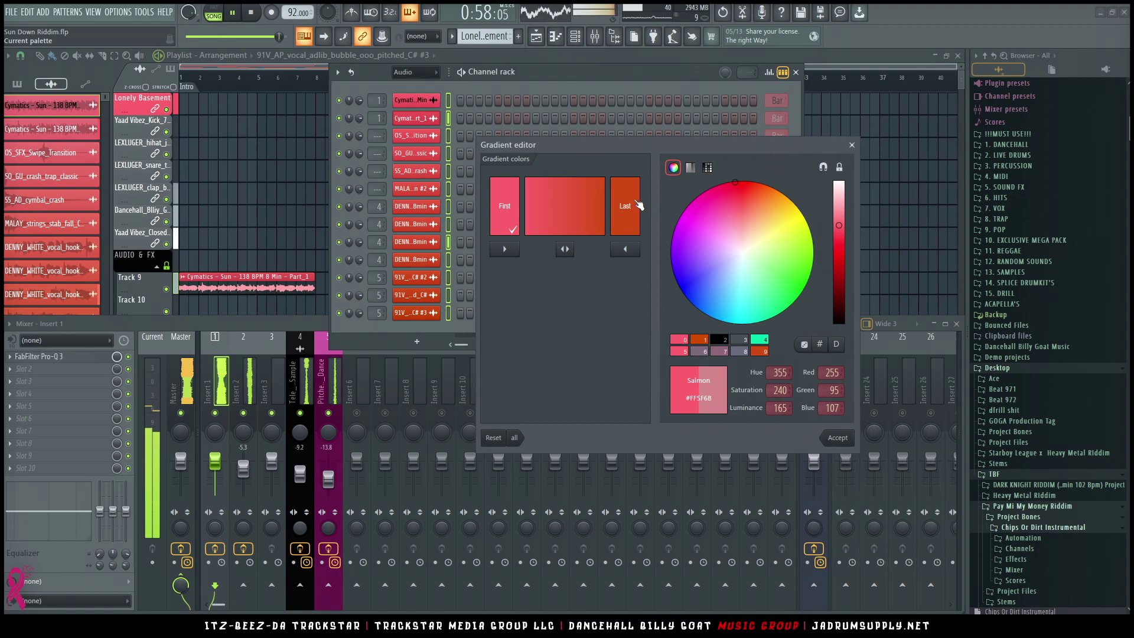
drag(842, 251, 846, 283)
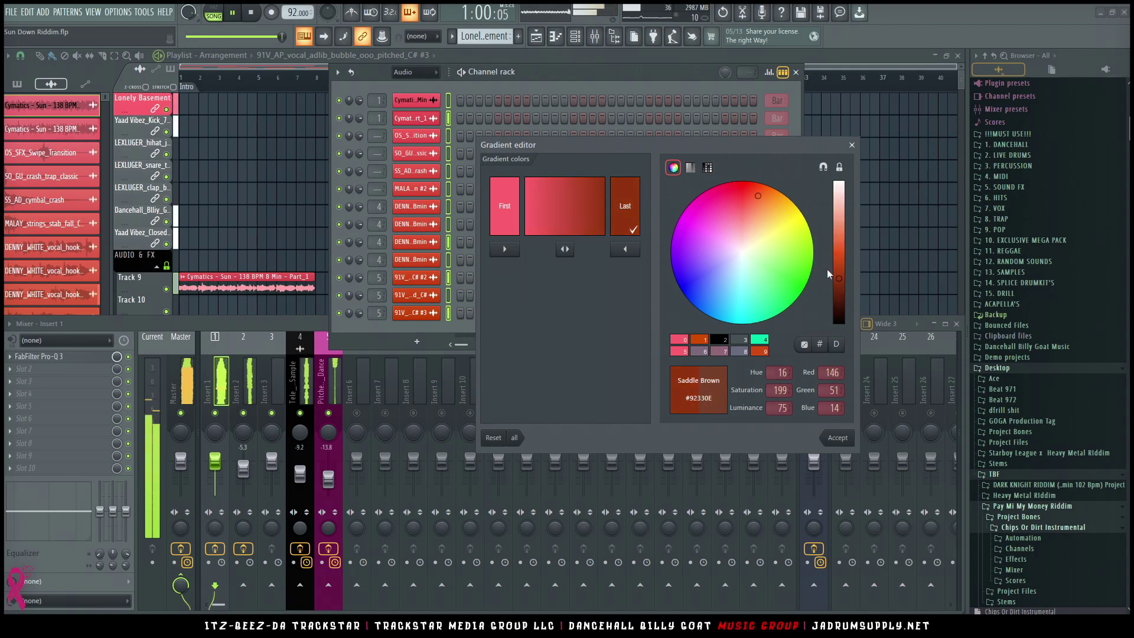
key(Return)
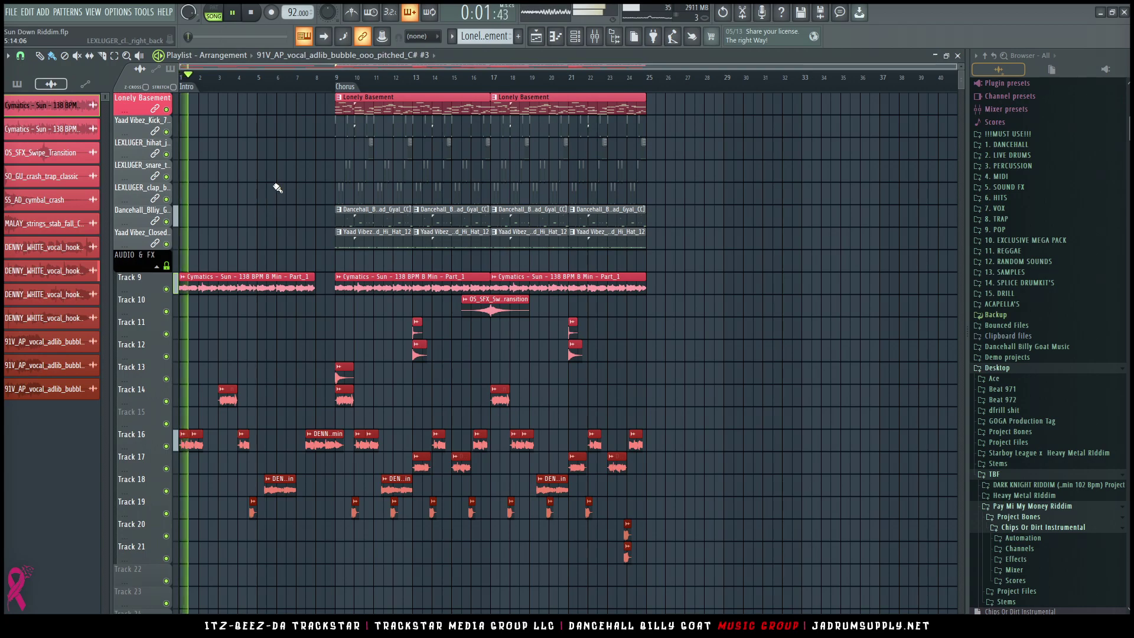
Step: Select Tracks 9 to 21 on the playlist and automatically name and color them after their audio clips
drag(133, 278, 158, 552)
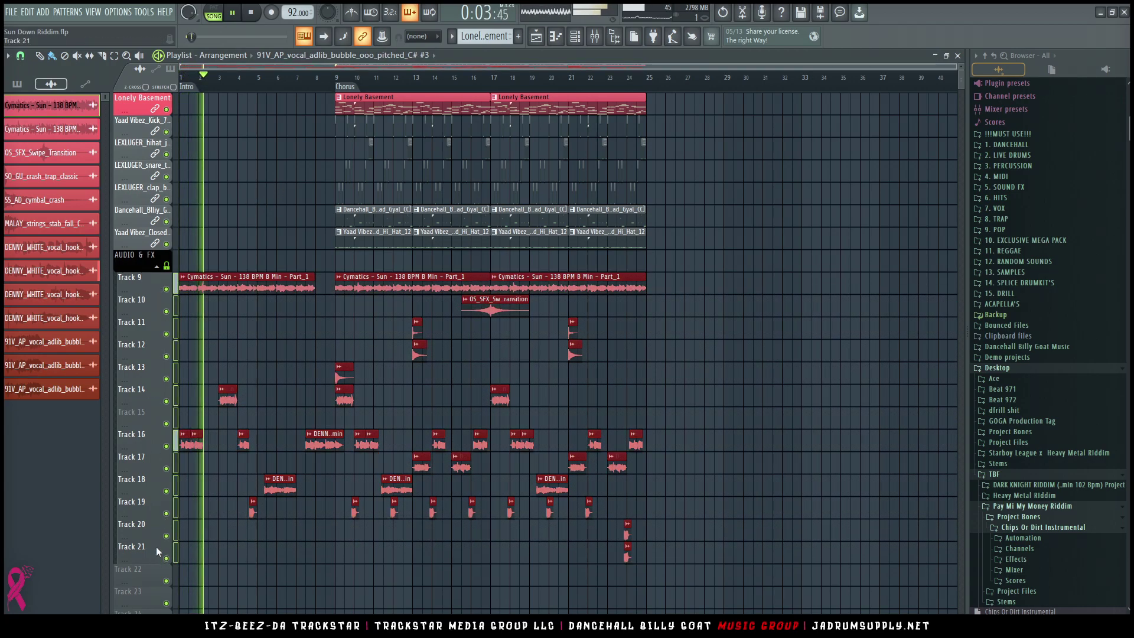
right_click(159, 552)
click(190, 345)
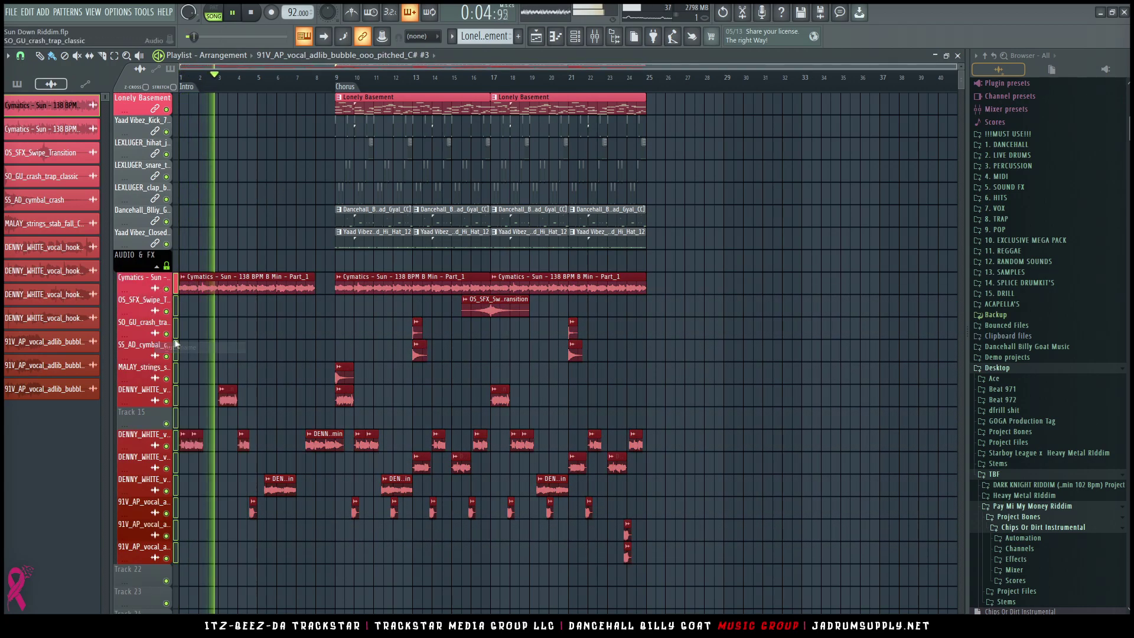
Step: Delete the empty Track 15 from between the vocal tracks on the playlist
right_click(133, 350)
click(185, 489)
right_click(136, 414)
click(133, 413)
right_click(133, 414)
click(157, 571)
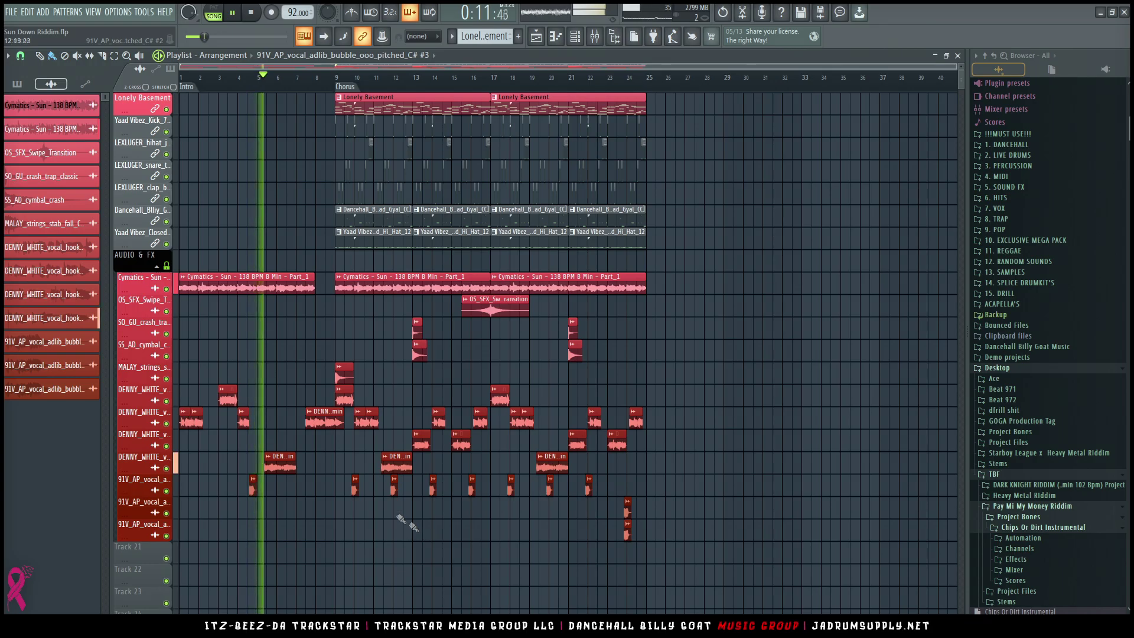
Step: Nudge the intro's hey_child_dont_you_worry vocal clip in bar 5 slightly earlier
scroll(266, 409, up, 3)
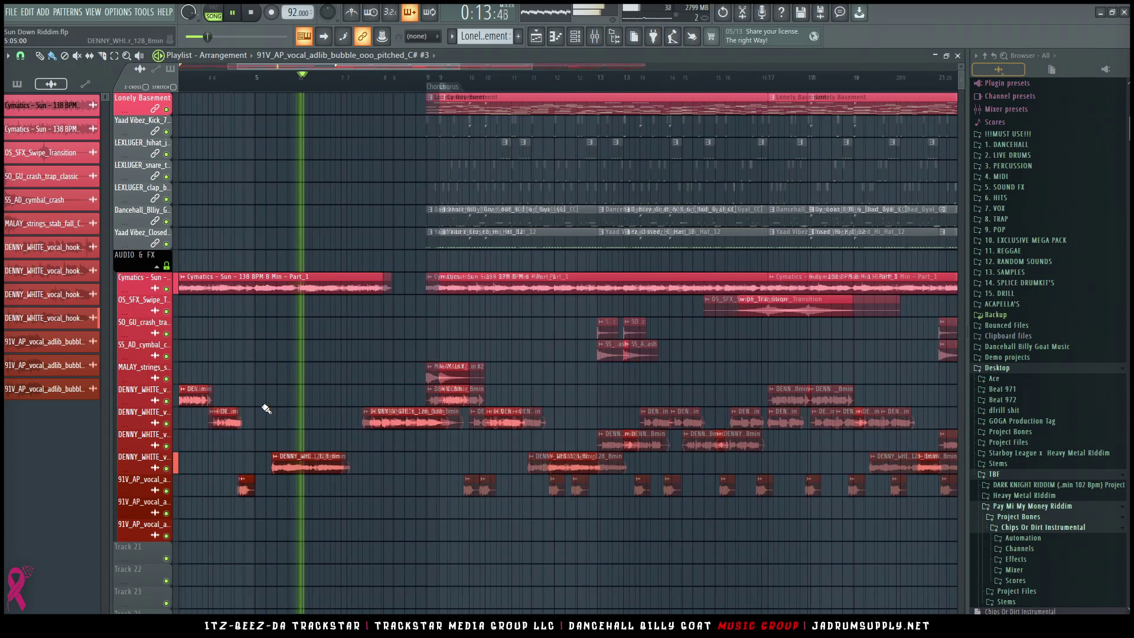
scroll(267, 409, up, 4)
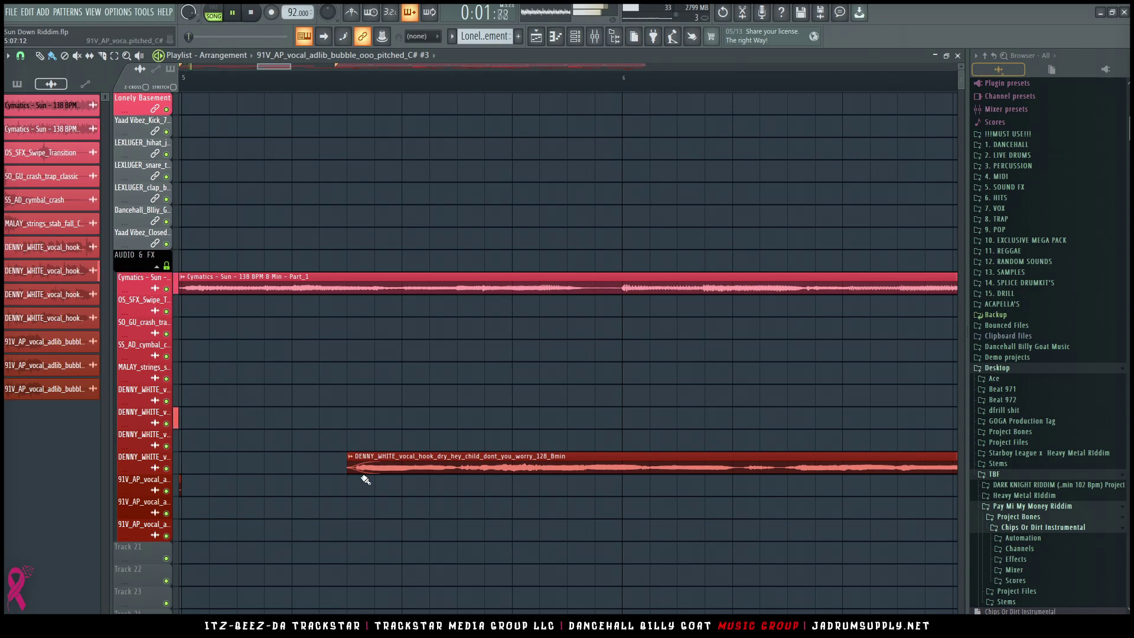
scroll(360, 484, up, 4)
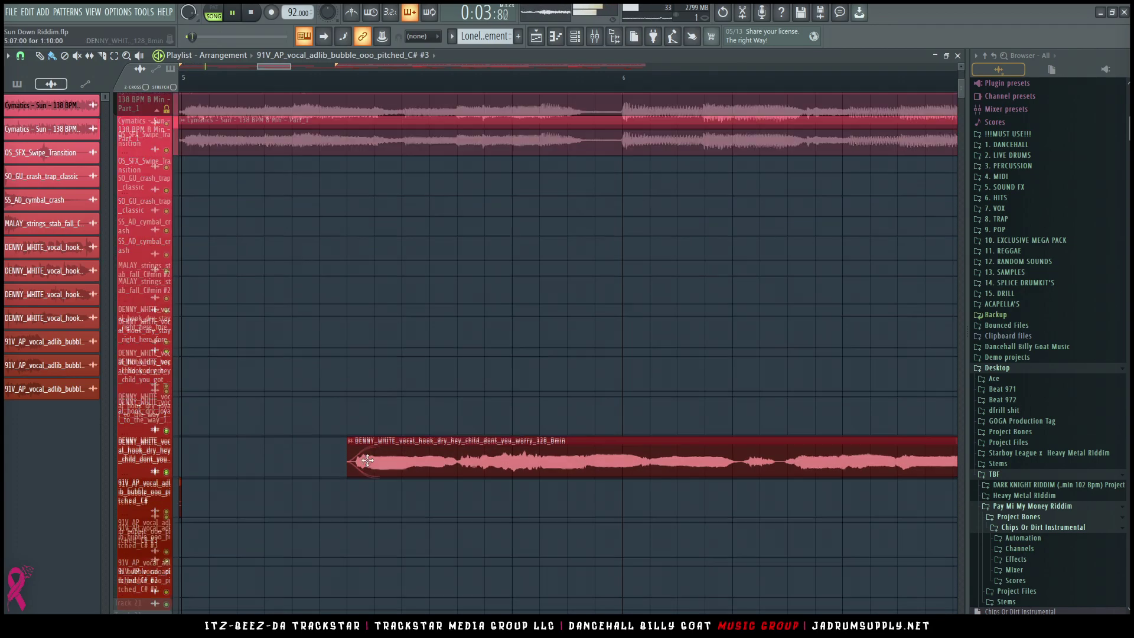
drag(385, 465, 385, 464)
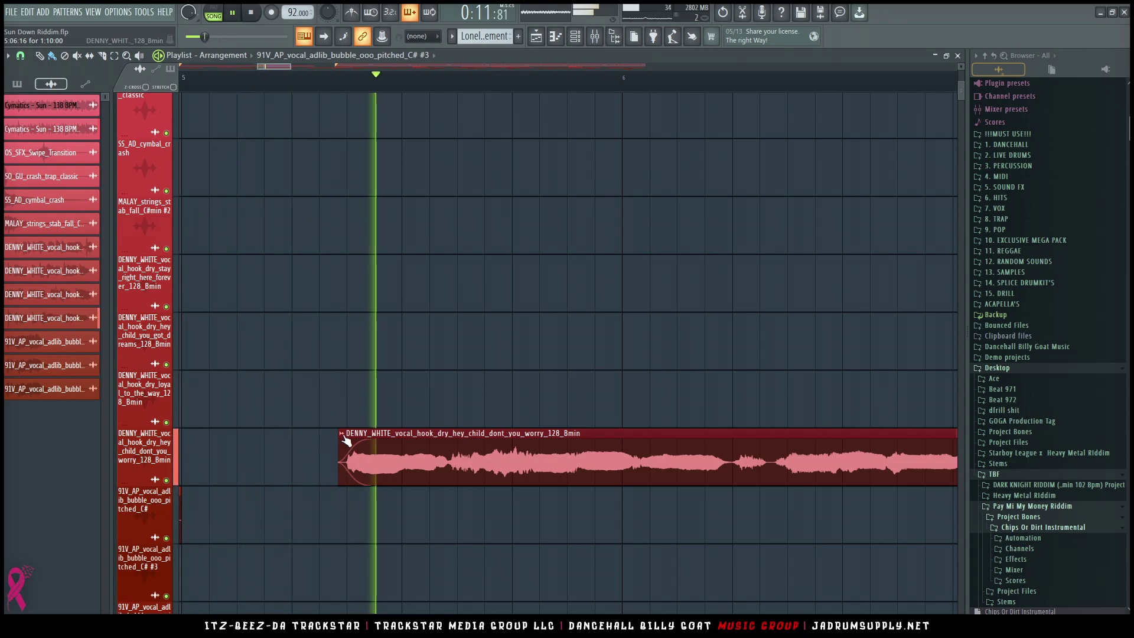
Step: Add a time marker named Verse at bar 17 of the playlist
scroll(466, 88, down, 10)
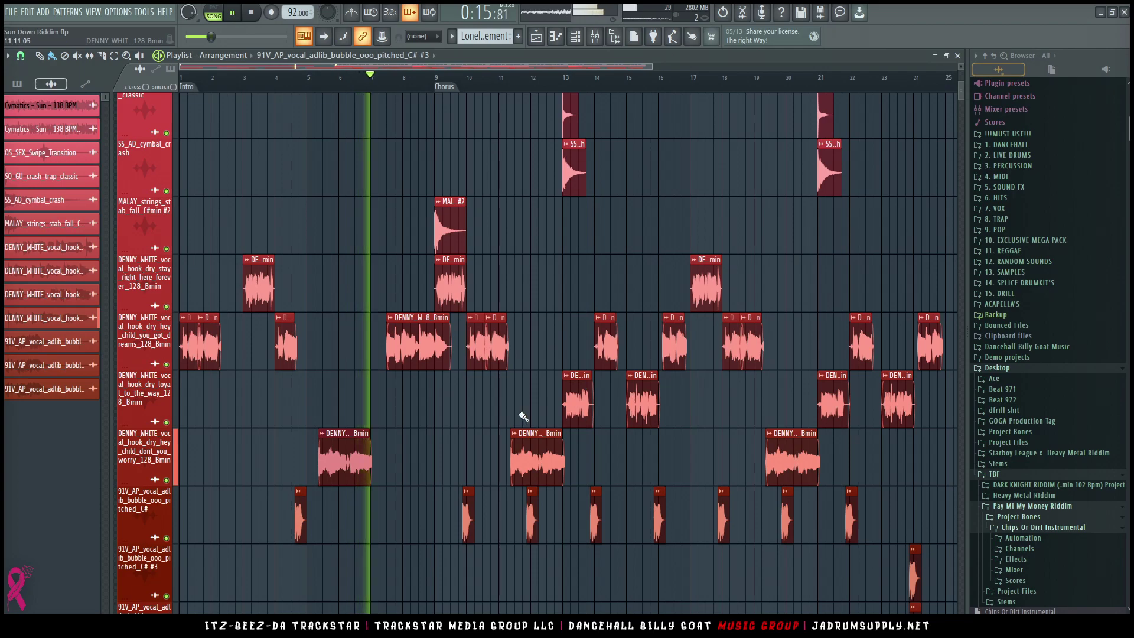
scroll(478, 412, down, 2)
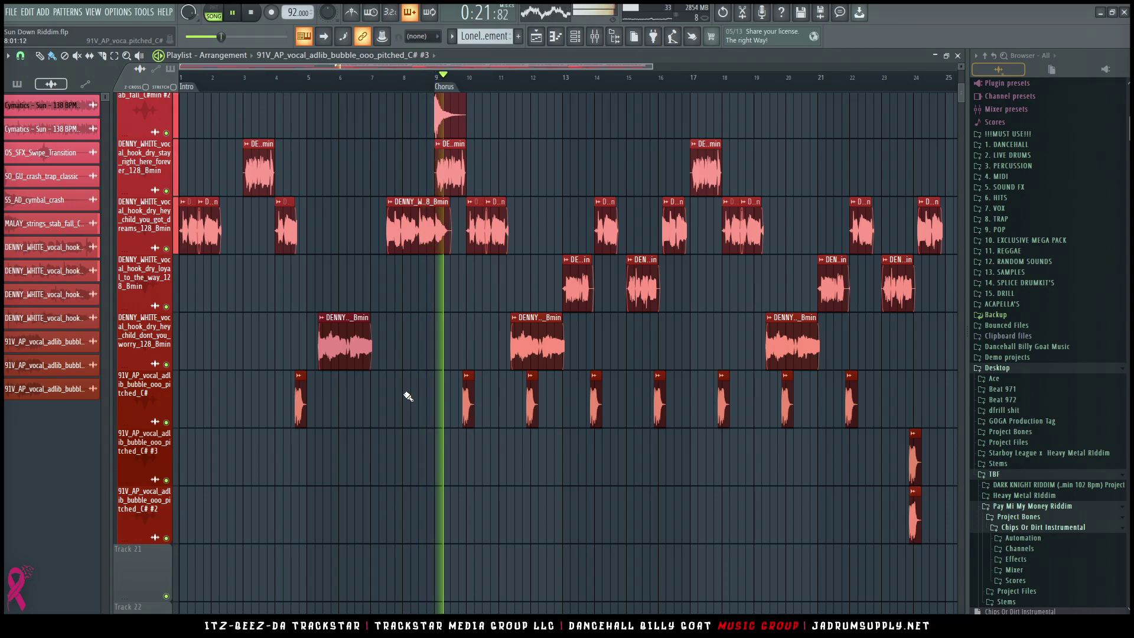
scroll(581, 412, down, 3)
scroll(686, 314, up, 5)
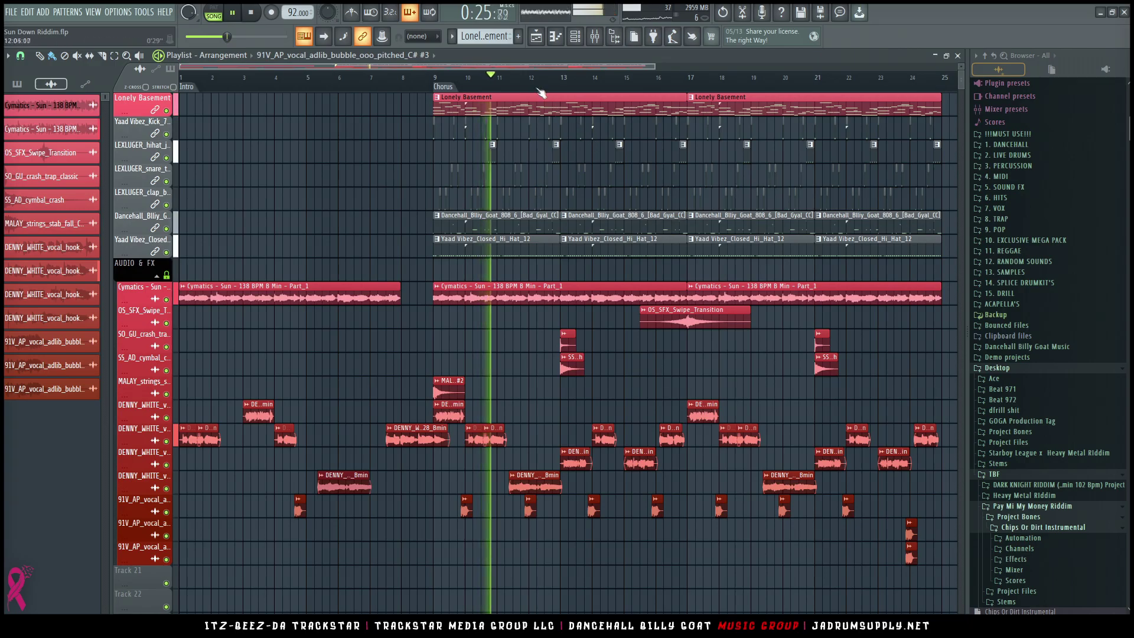
scroll(471, 102, down, 2)
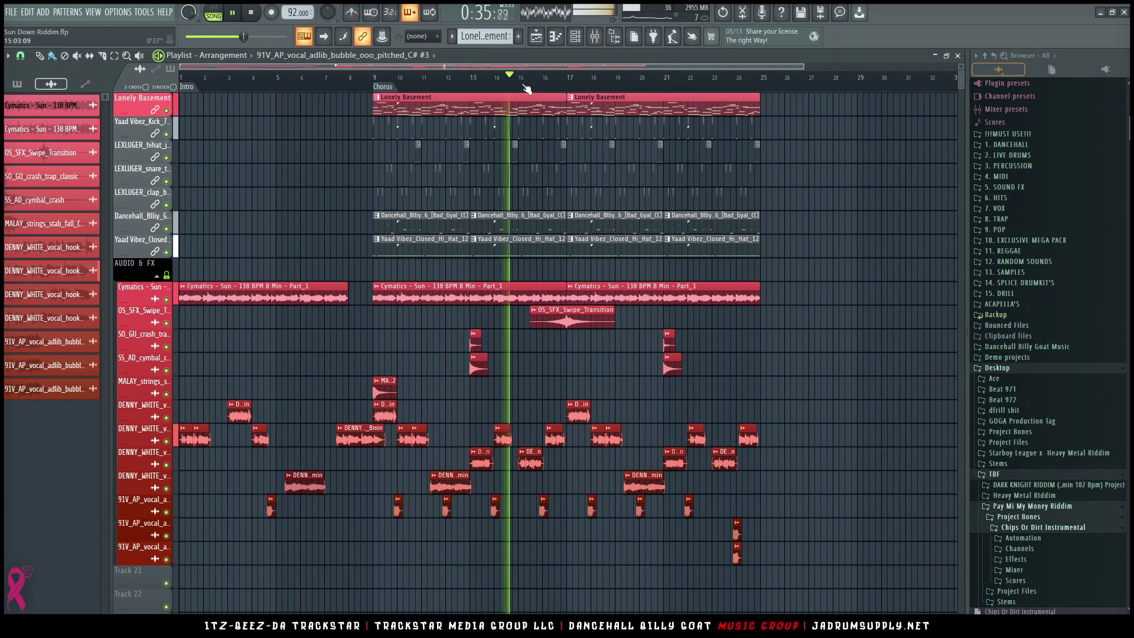
right_click(567, 88)
click(574, 96)
text(Verse)
key(Return)
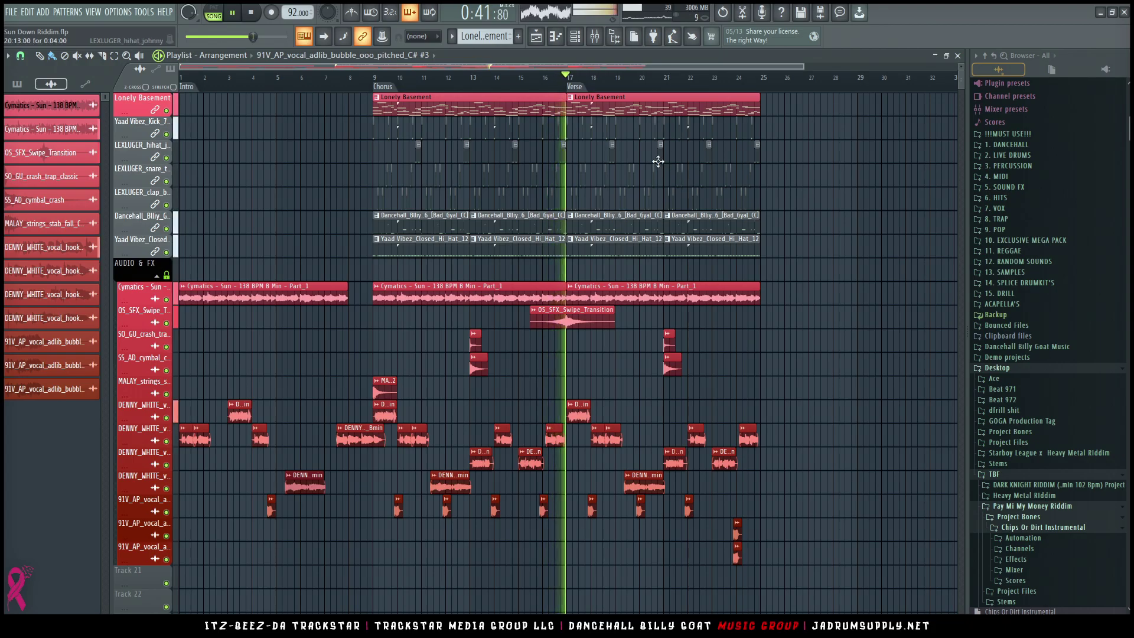
Step: Play the transition into the verse and delete the two you_got_dreams vocal clips at bar 18
scroll(607, 96, up, 4)
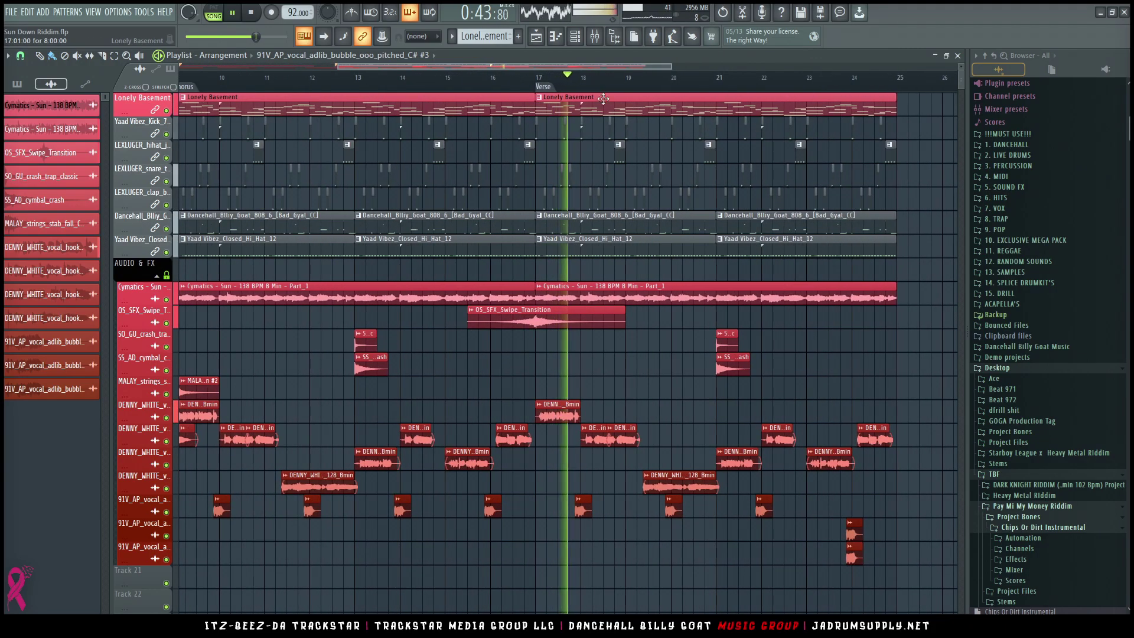
key(space)
key(space)
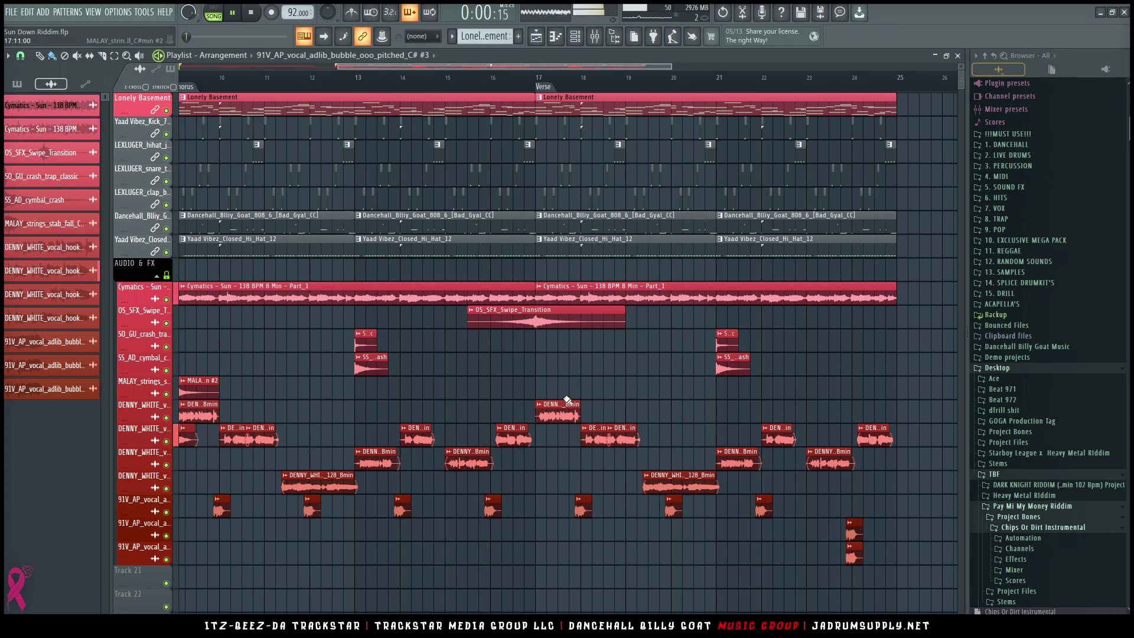
click(528, 90)
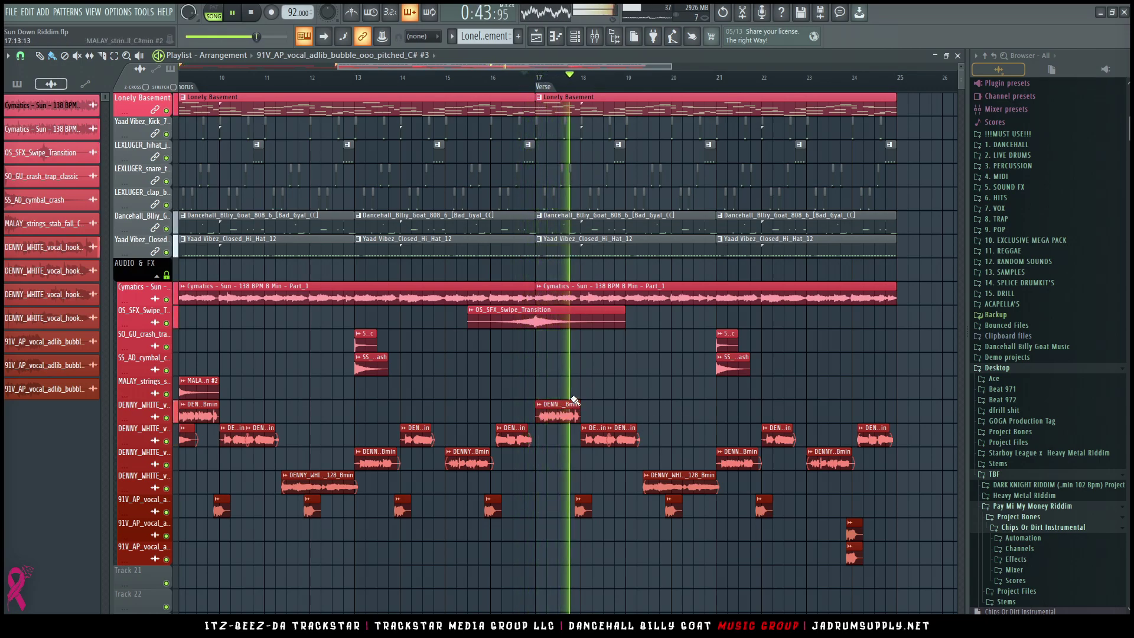
key(space)
key(space)
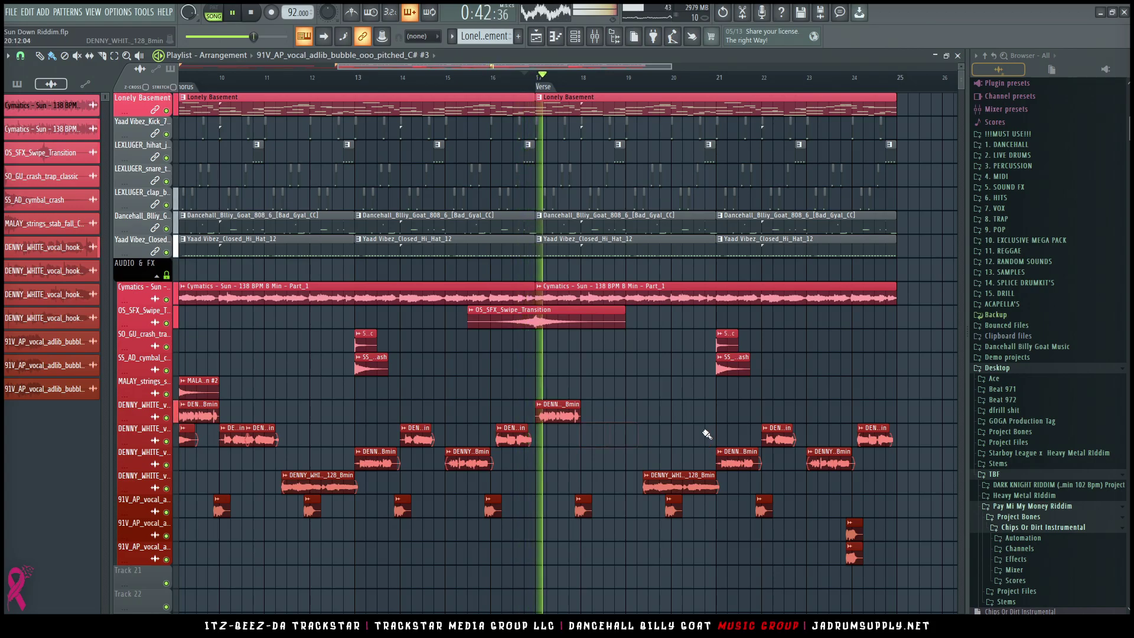
Step: Delete the verse's two crash clips at bar 21, its dont_you_worry clip, and the loyal_to_the_way clips at bars 21 and 23
ctrl+scroll(654, 422, down, 2)
ctrl+scroll(654, 422, down, 2)
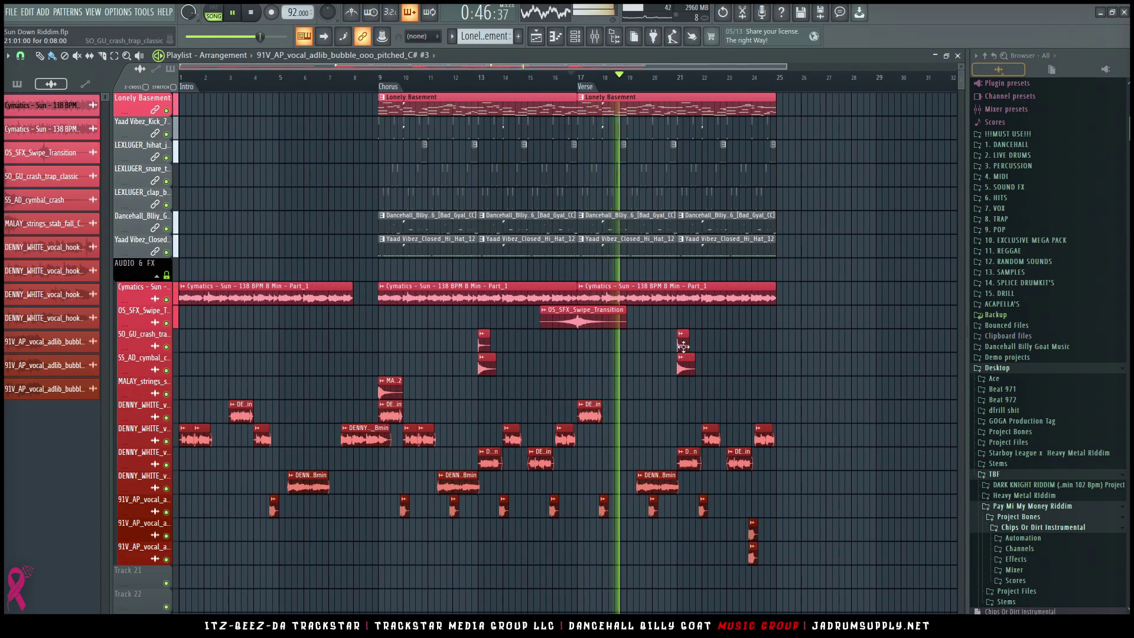
alt+scroll(687, 381, down, 2)
alt+scroll(687, 381, up, 2)
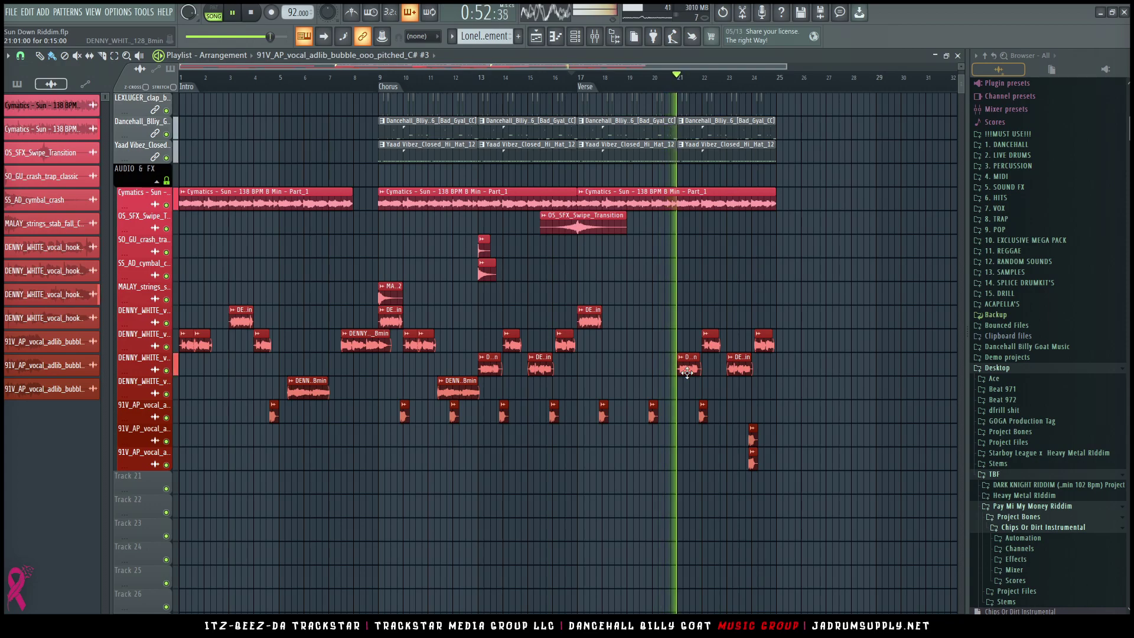
right_click(687, 372)
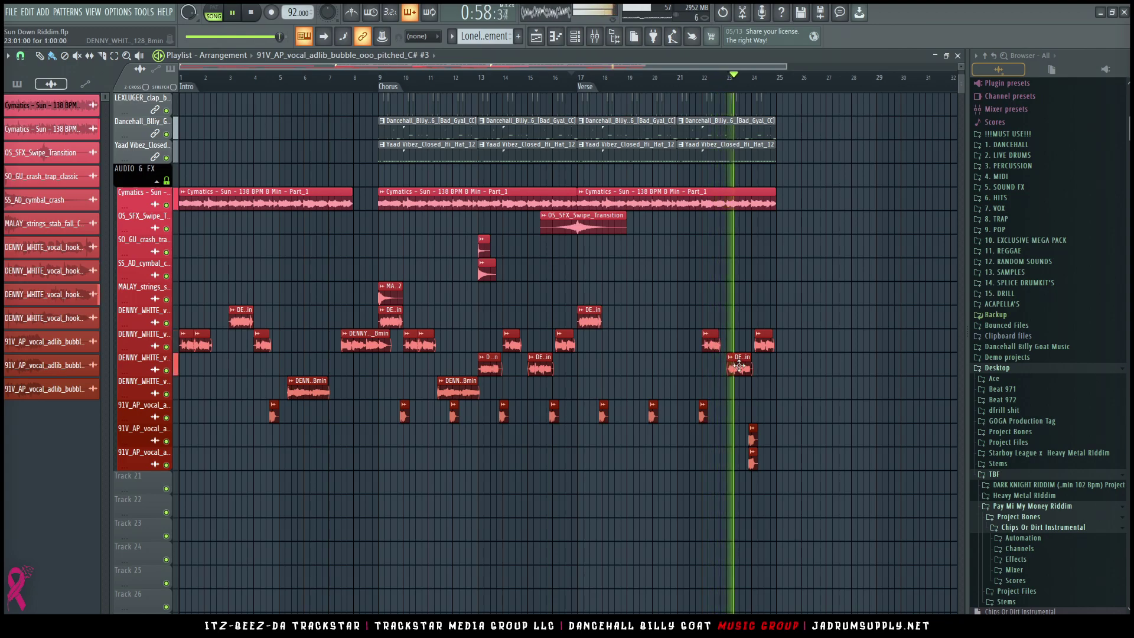
right_click(739, 367)
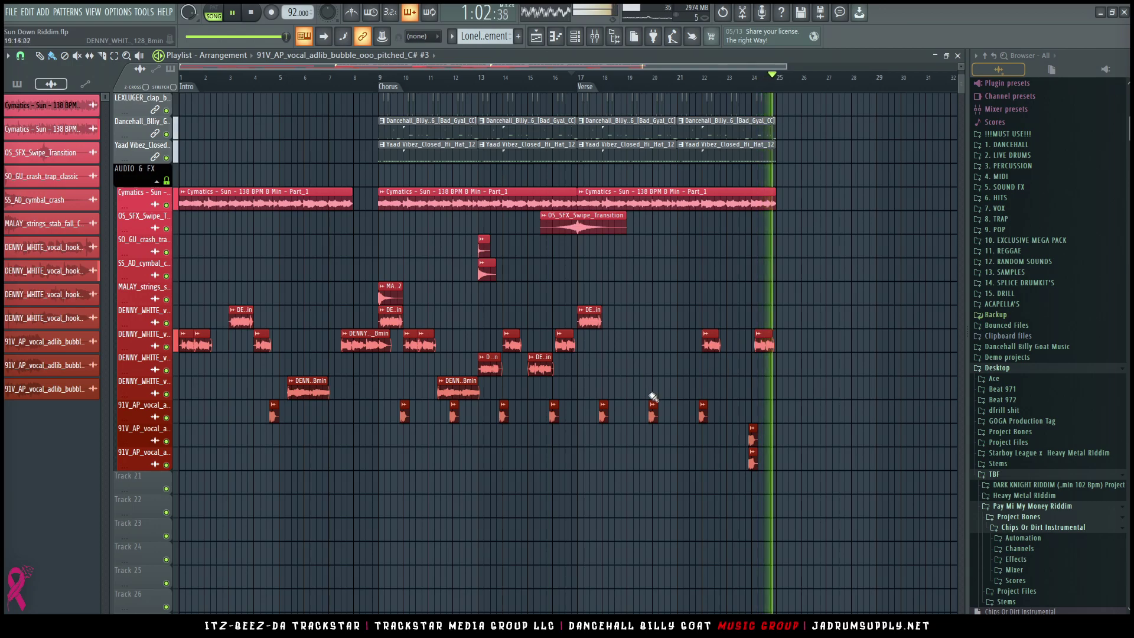
Step: Play from the chorus at bar 9 and check the channel settings of the three bubble_ooo adlib clips near bars 21 to 24
key(space)
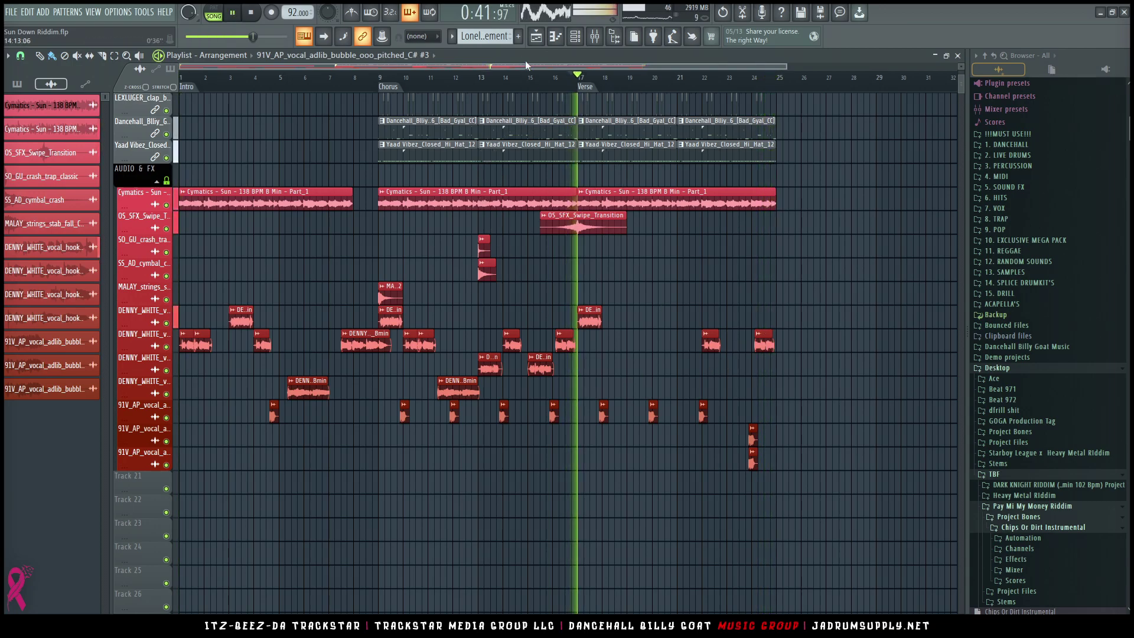
click(384, 81)
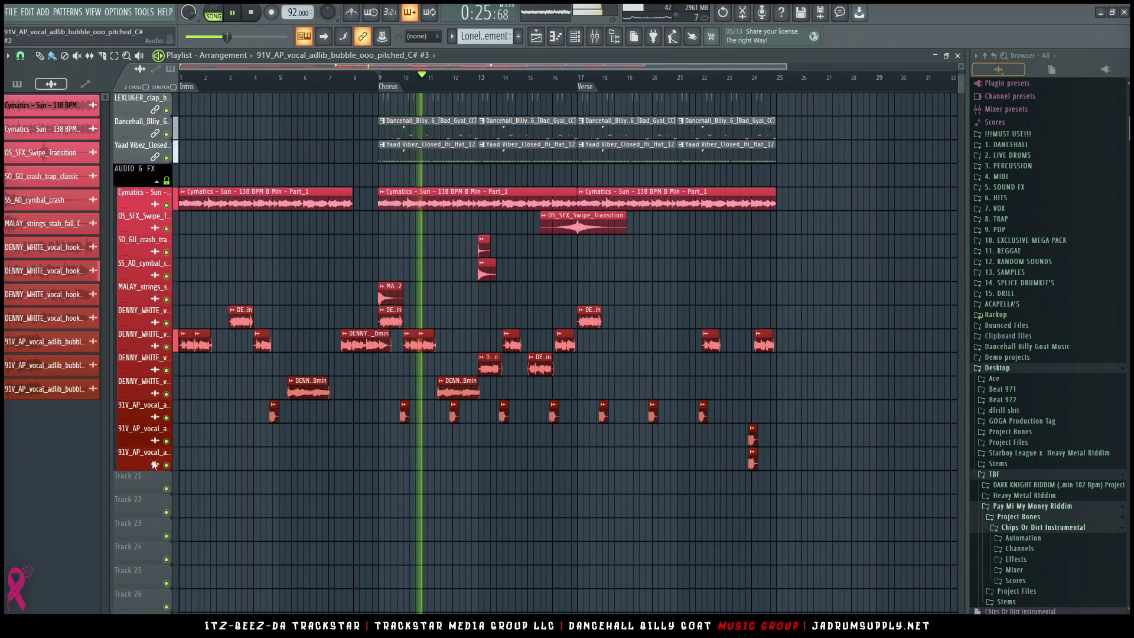
scroll(258, 421, up, 2)
scroll(258, 421, down, 3)
drag(680, 437, 671, 467)
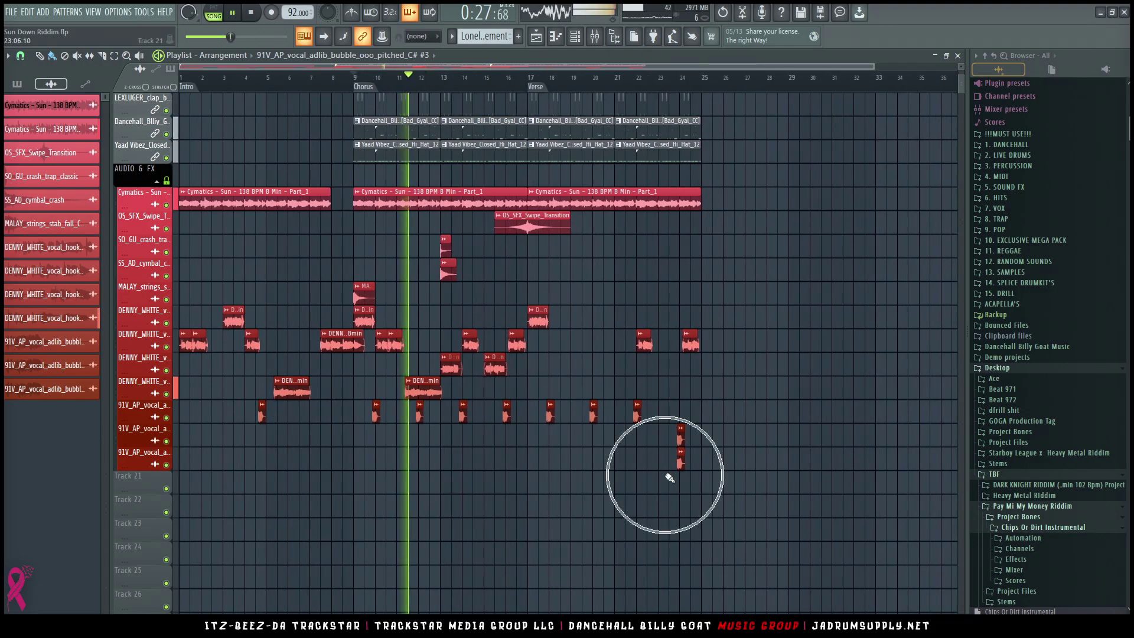
scroll(685, 419, up, 2)
scroll(686, 419, up, 5)
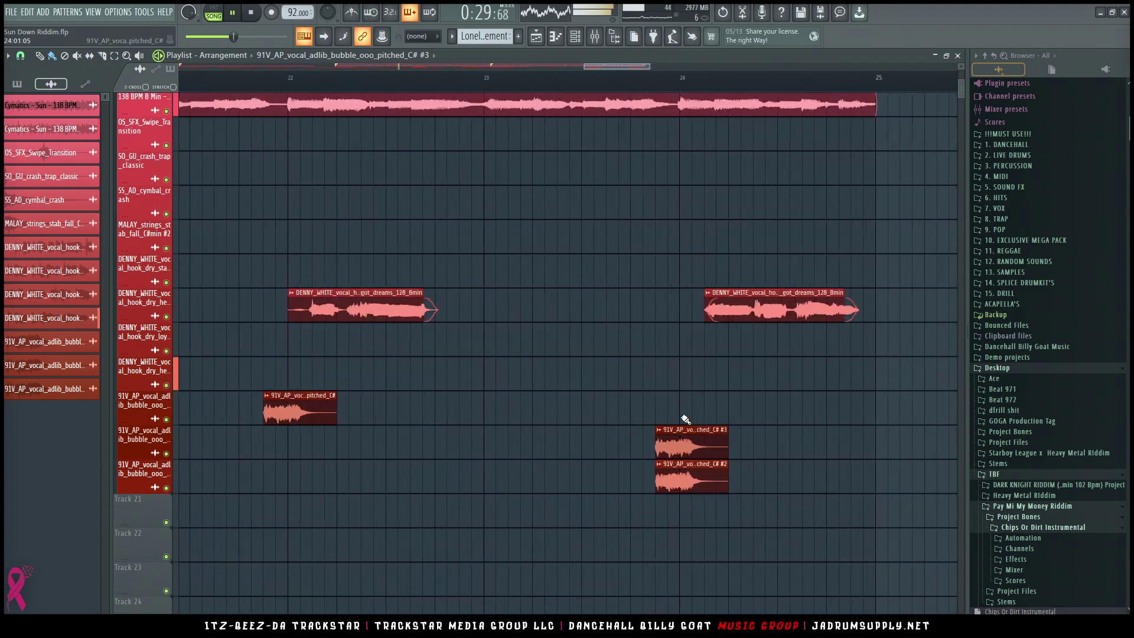
scroll(724, 456, up, 2)
scroll(283, 409, down, 3)
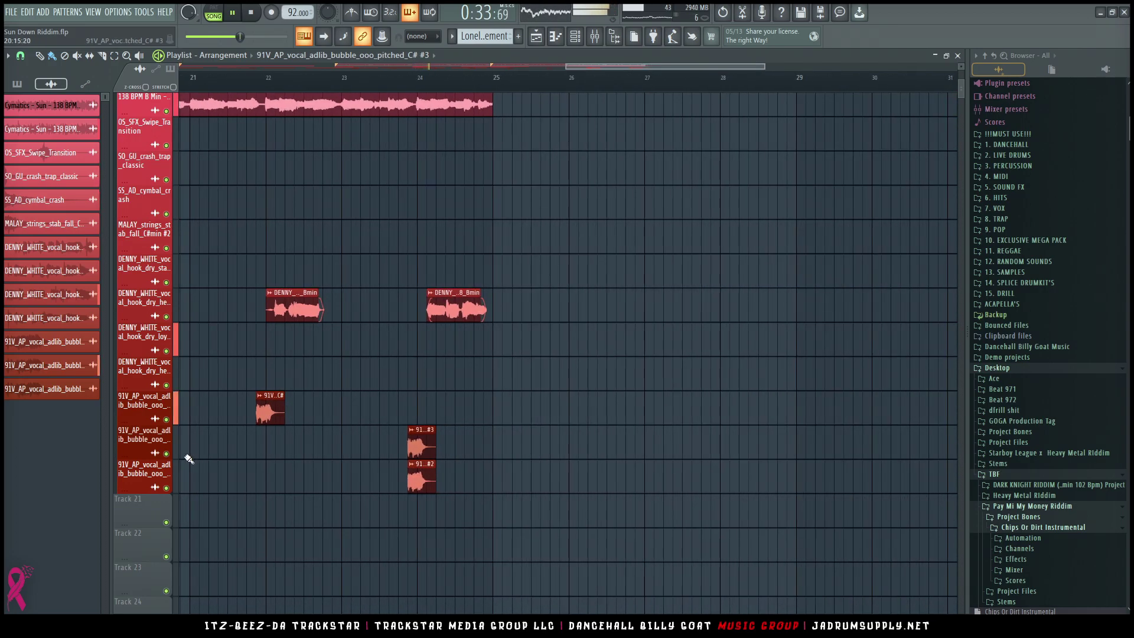
double_click(276, 413)
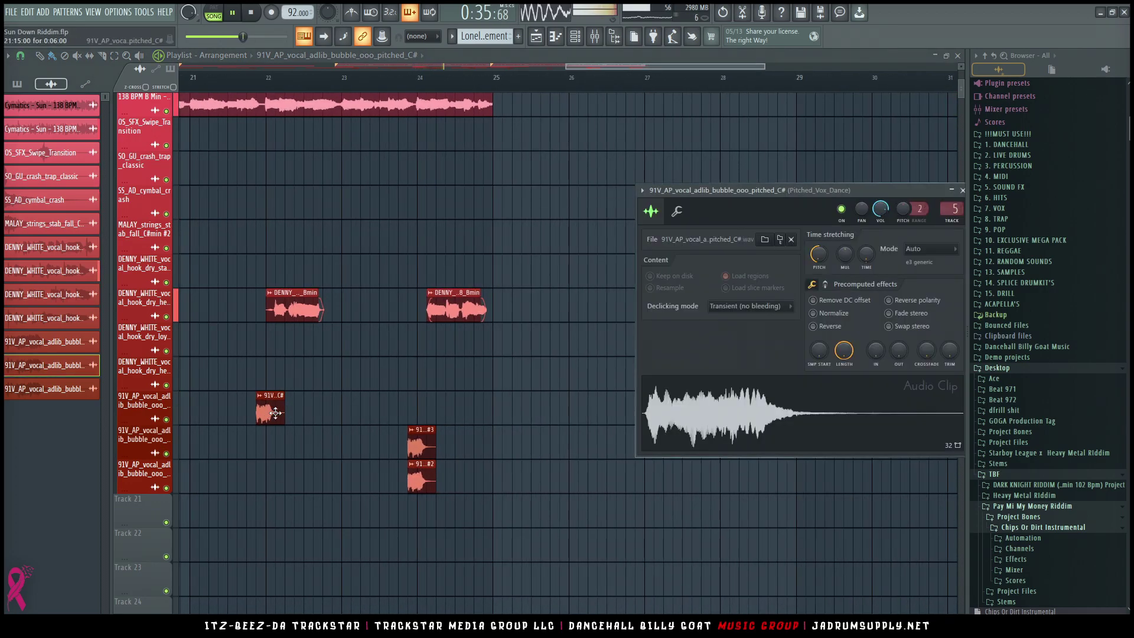
double_click(422, 443)
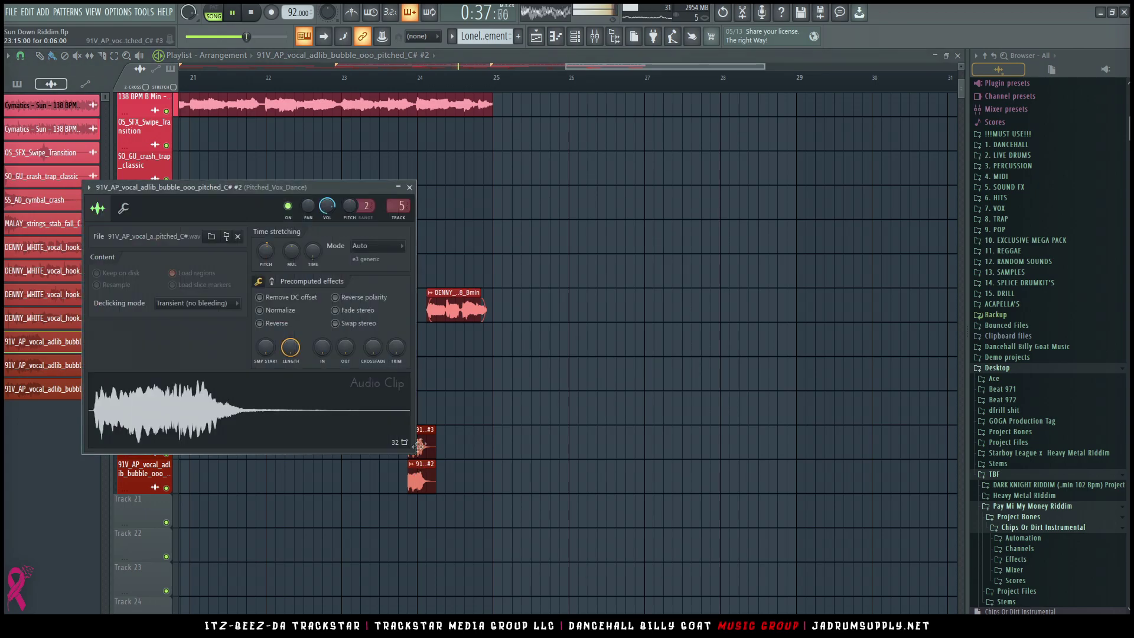
double_click(420, 446)
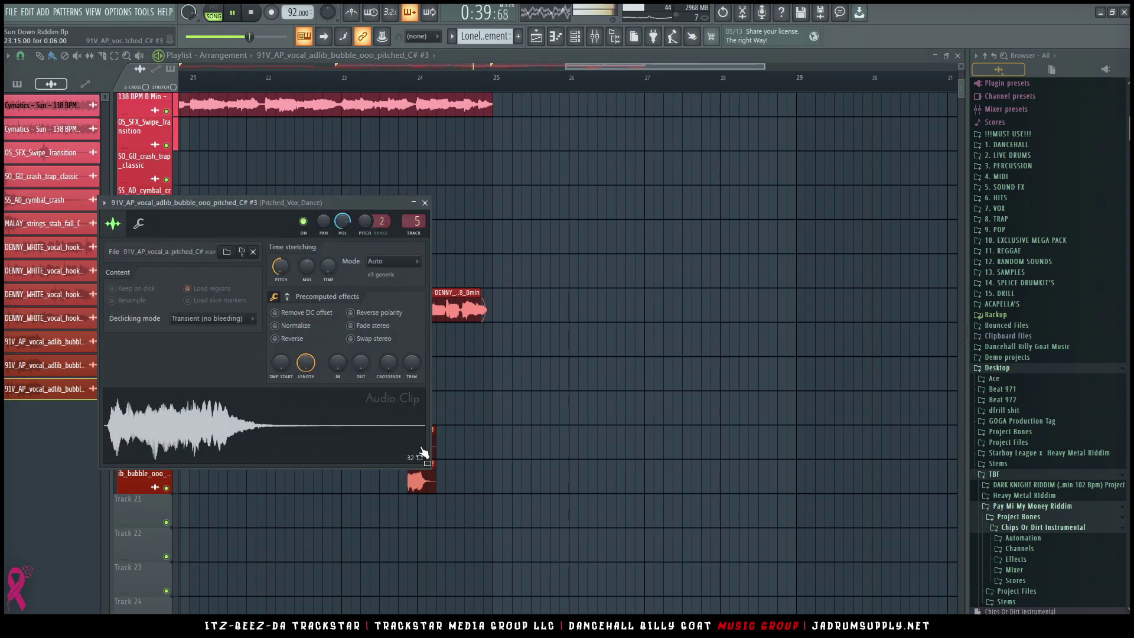
key(Escape)
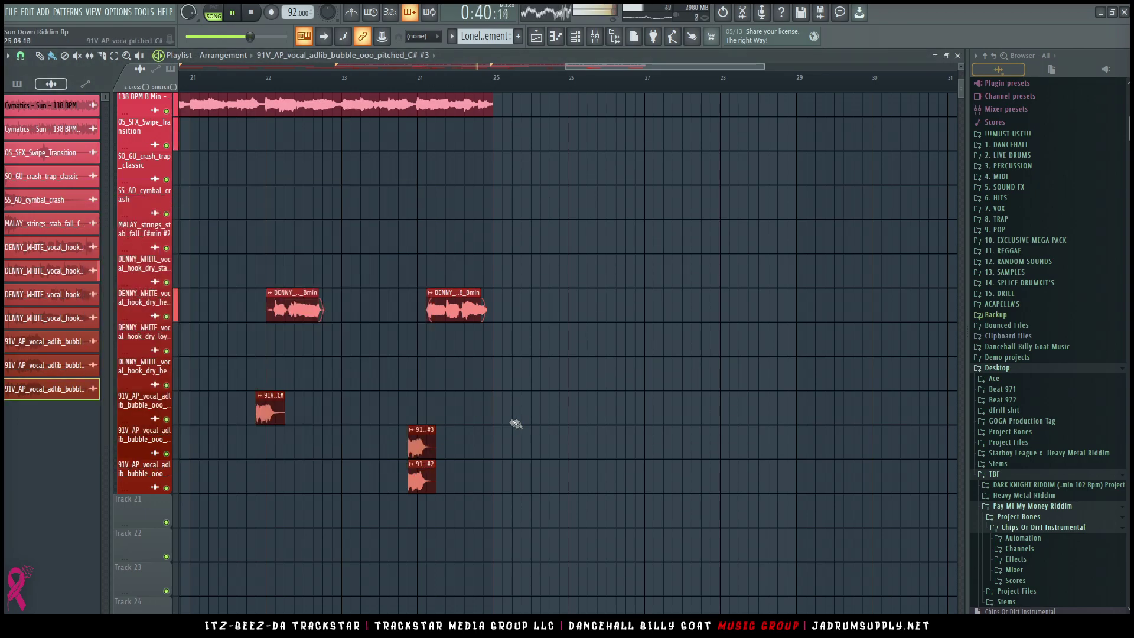
Step: Reorder the adlib tracks so the bubble_ooo_pitched_C# #2 track sits above the other two bubble_ooo tracks
right_click(141, 474)
click(178, 586)
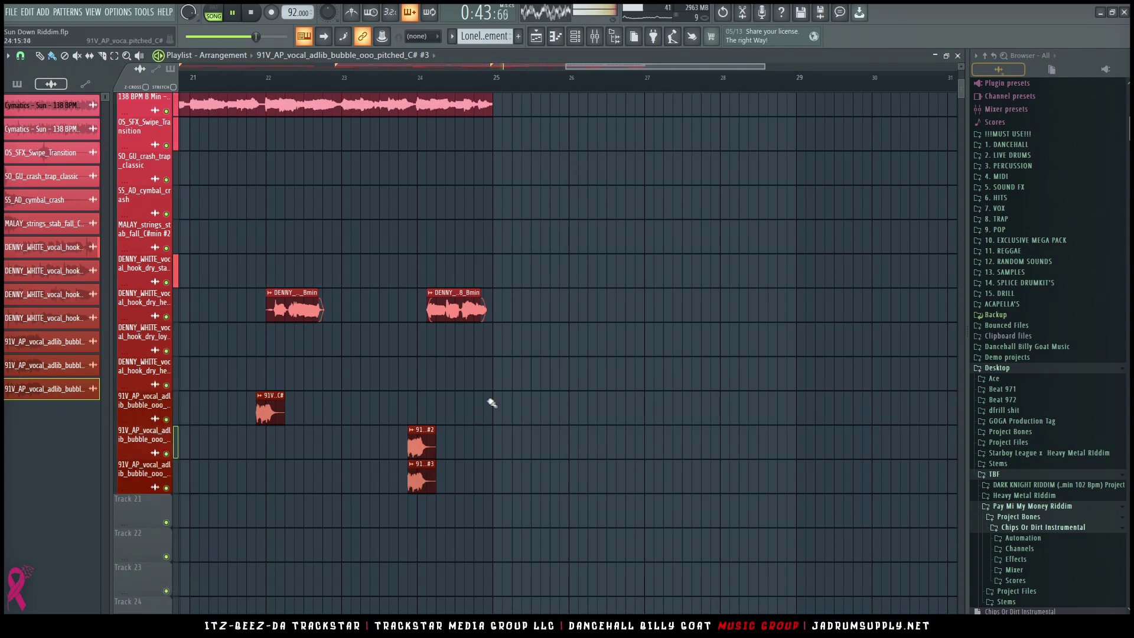
right_click(141, 431)
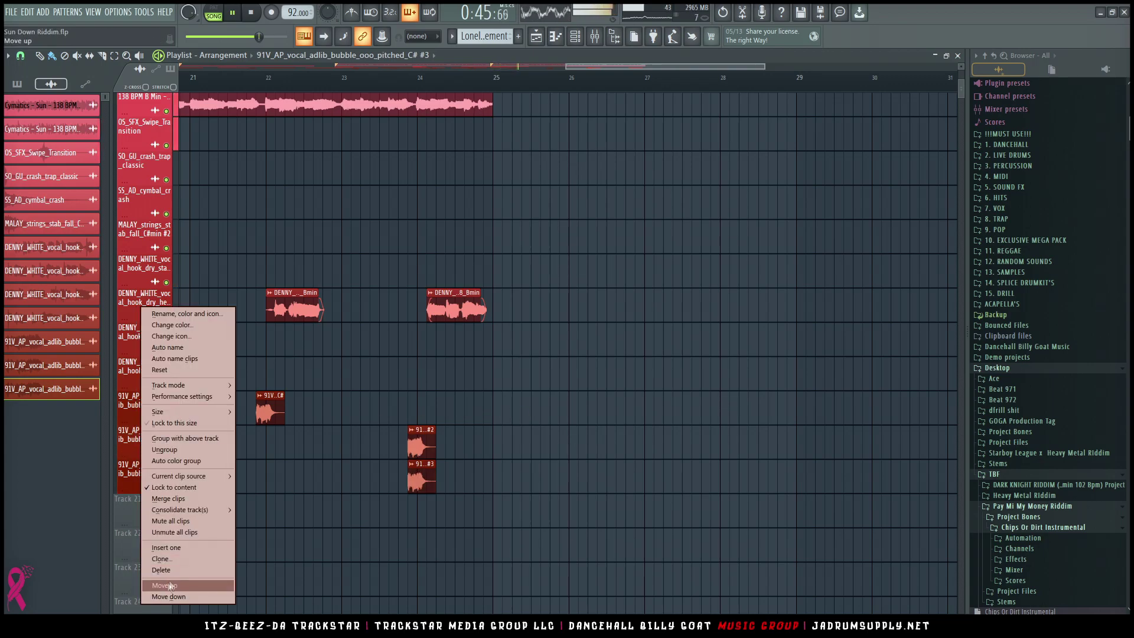
click(171, 585)
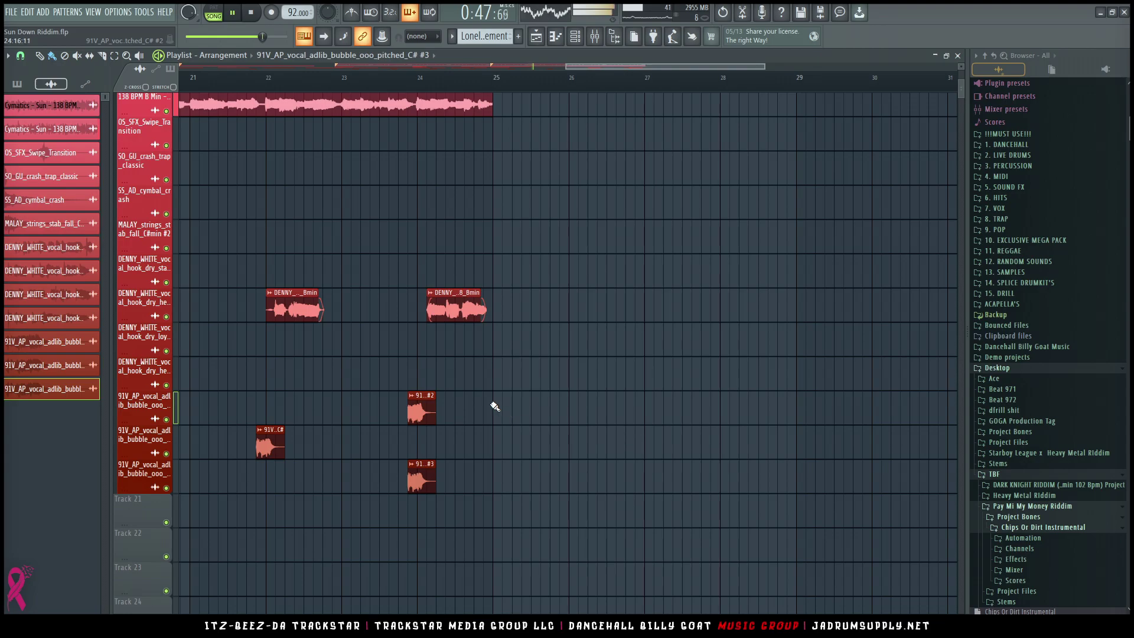
scroll(495, 406, down, 5)
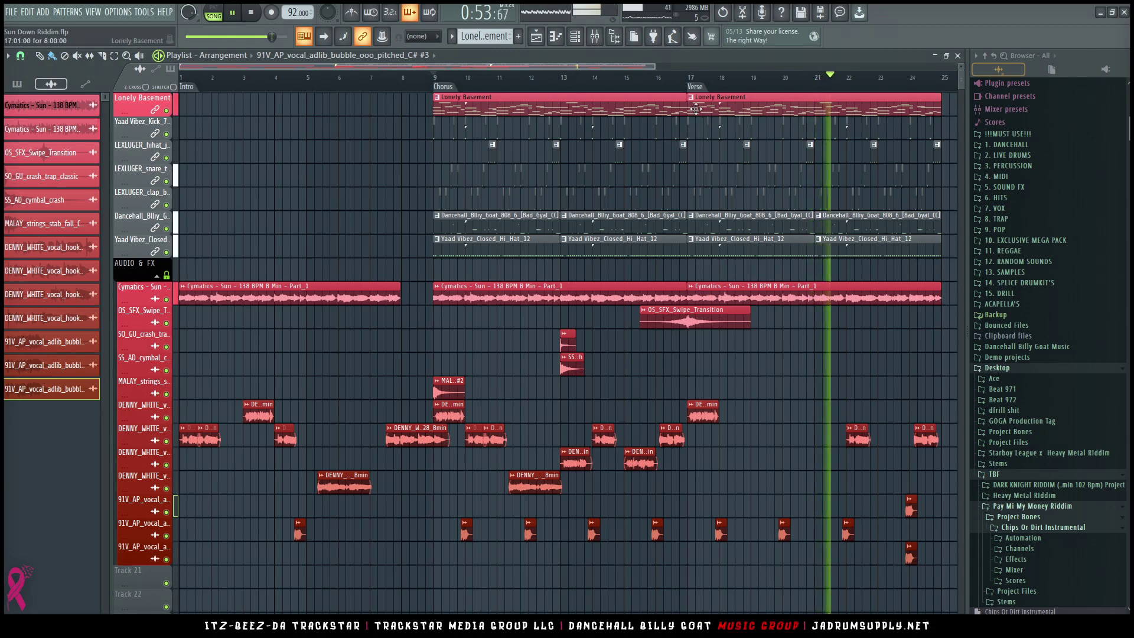
Step: Solo the Lonely Basement track and play it from the verse at bar 17
key(space)
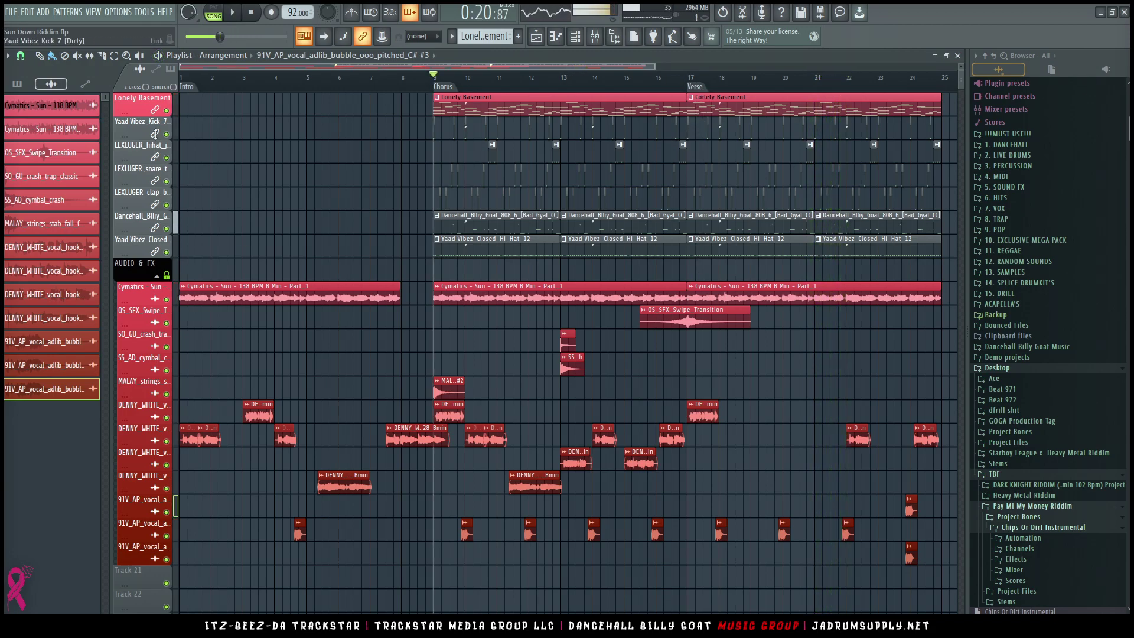
right_click(166, 111)
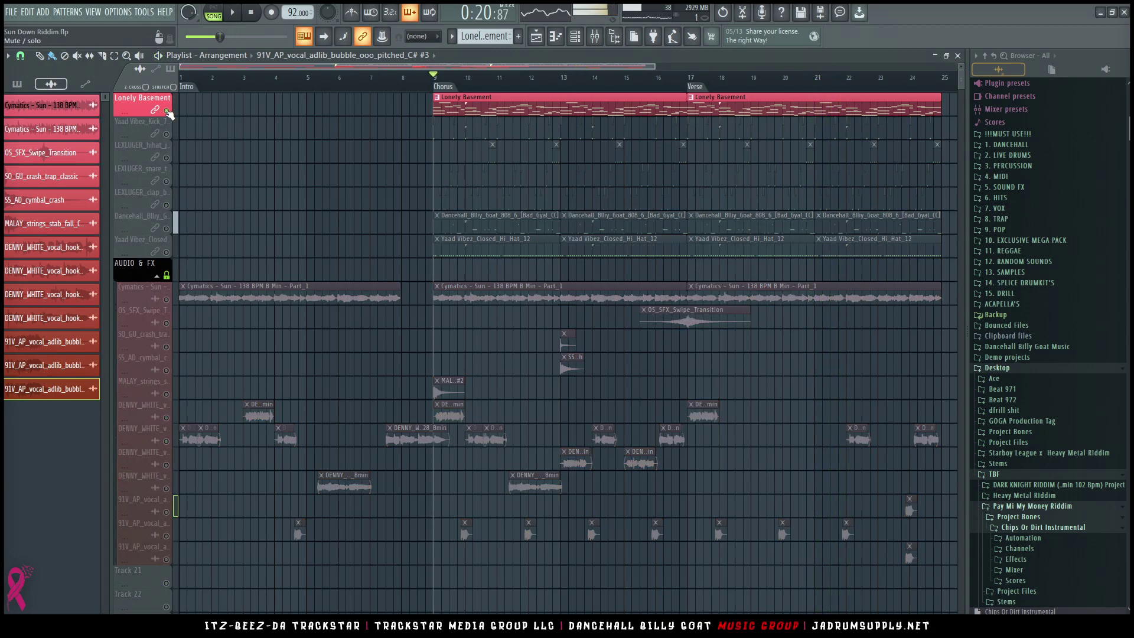
key(space)
click(688, 80)
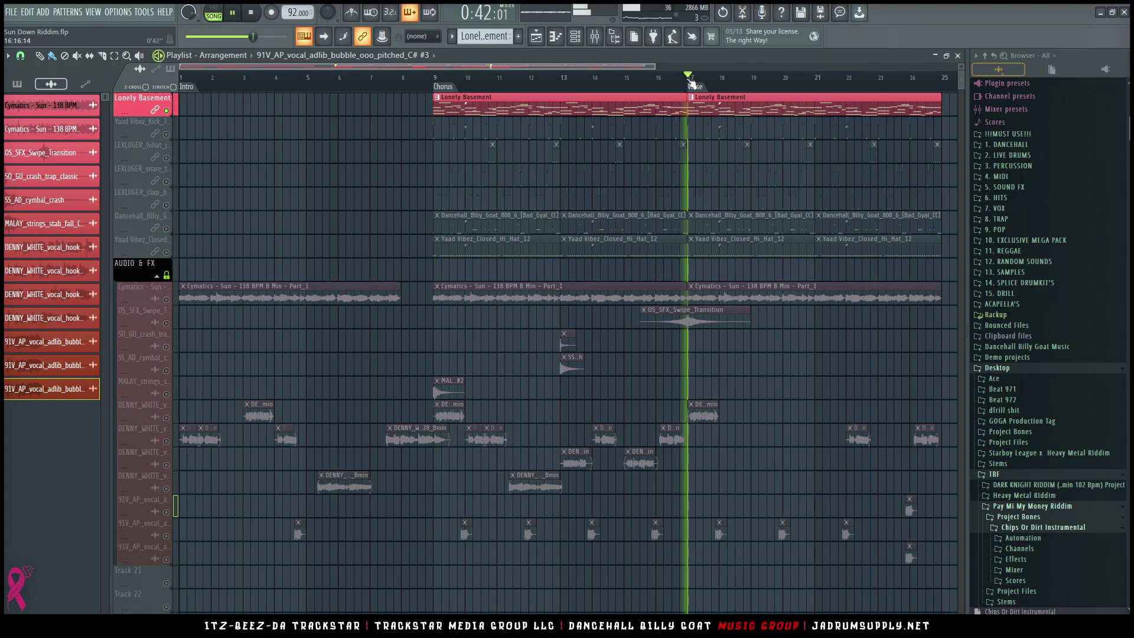
Step: Inspect mixer track Insert 2 and its effects while the soloed Lonely Basement melody plays, closing the mixer and stopping playback when done
click(576, 37)
click(609, 39)
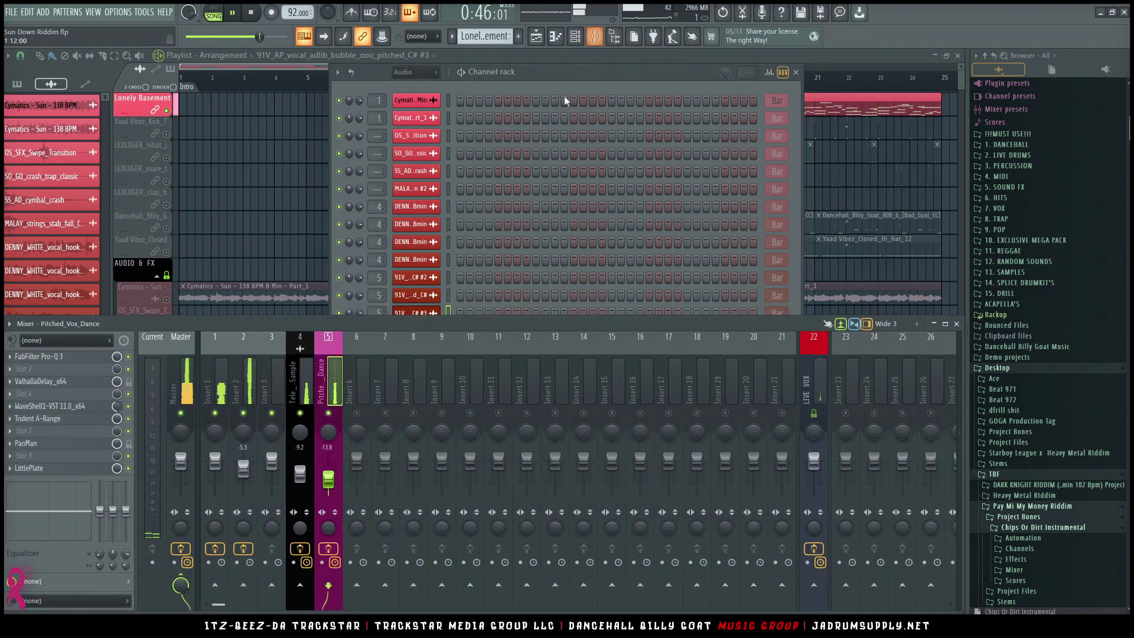
click(246, 381)
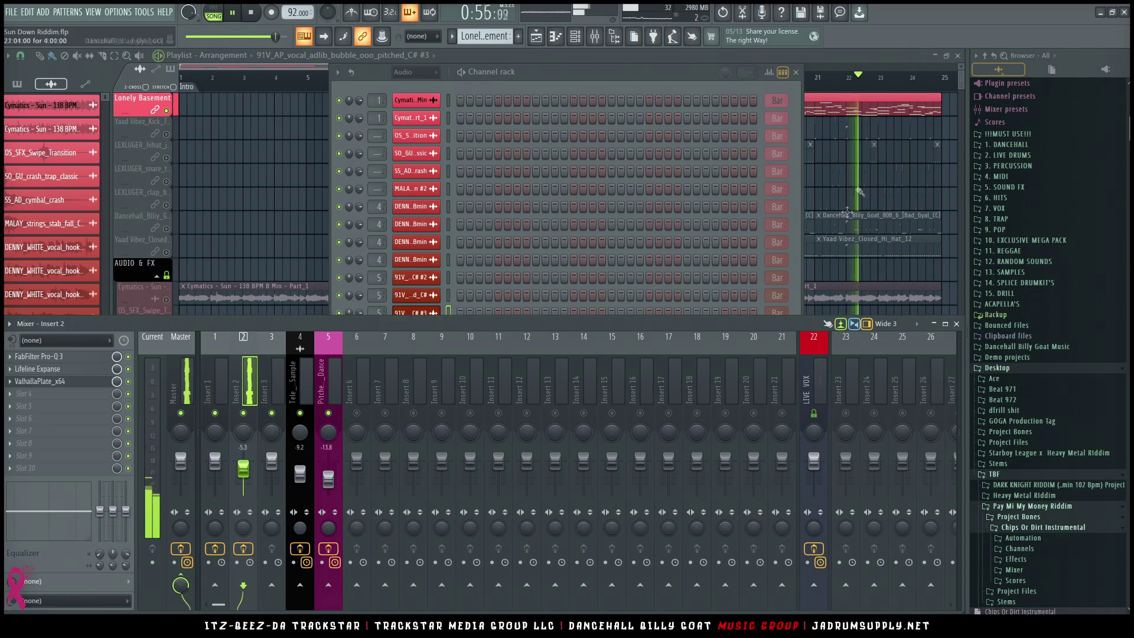
key(F12)
key(space)
Step: Insert two empty playlist tracks directly below the Lonely Basement track
scroll(650, 93, down, 3)
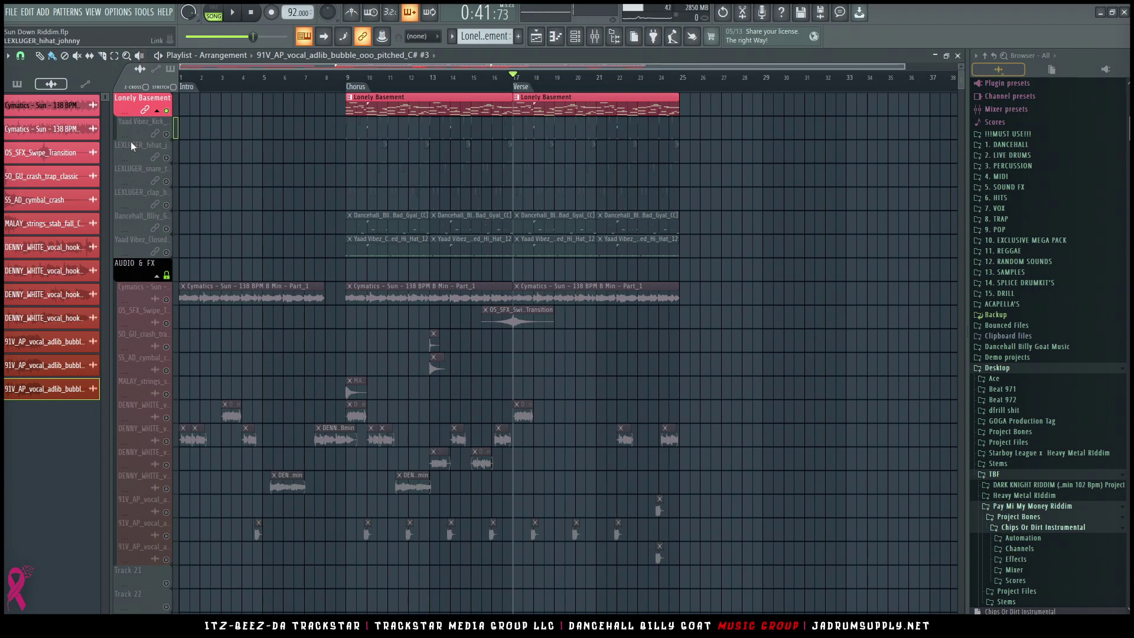
right_click(141, 127)
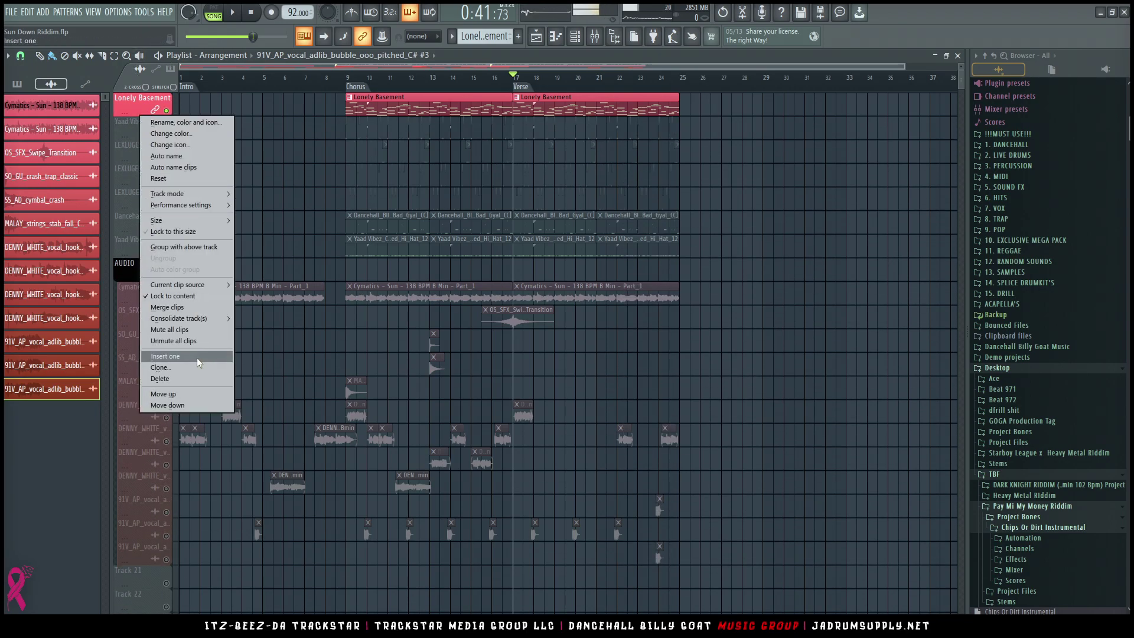
click(198, 362)
right_click(142, 126)
click(199, 356)
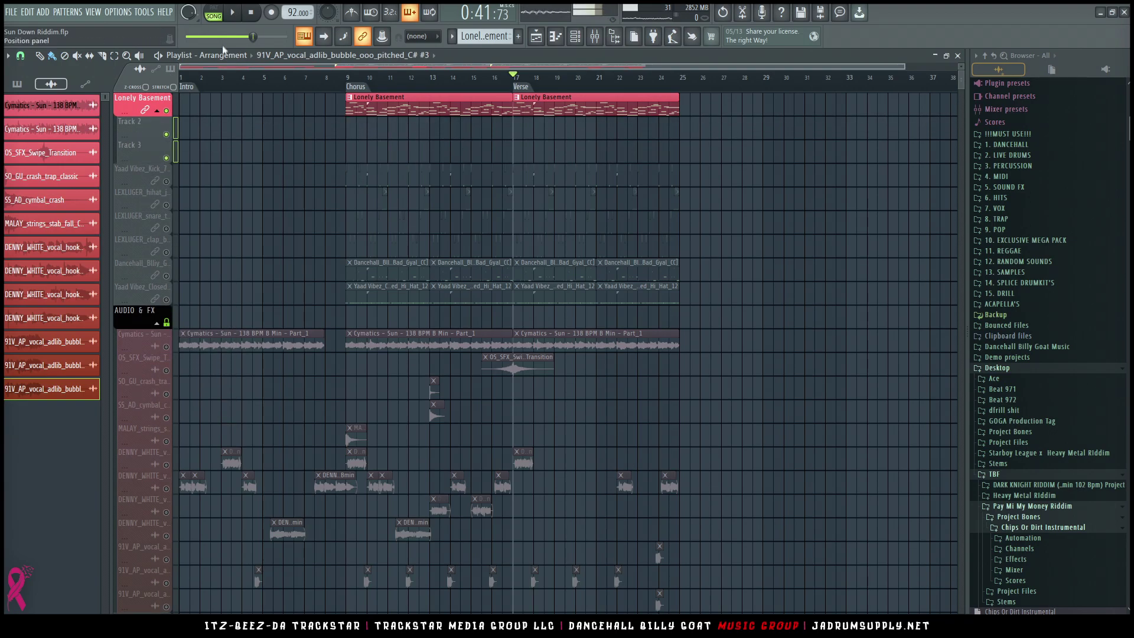
Step: Select the chorus time range from bar 9 up to bar 17 and reset Insert 2's mixer volume to its default
drag(347, 81, 505, 78)
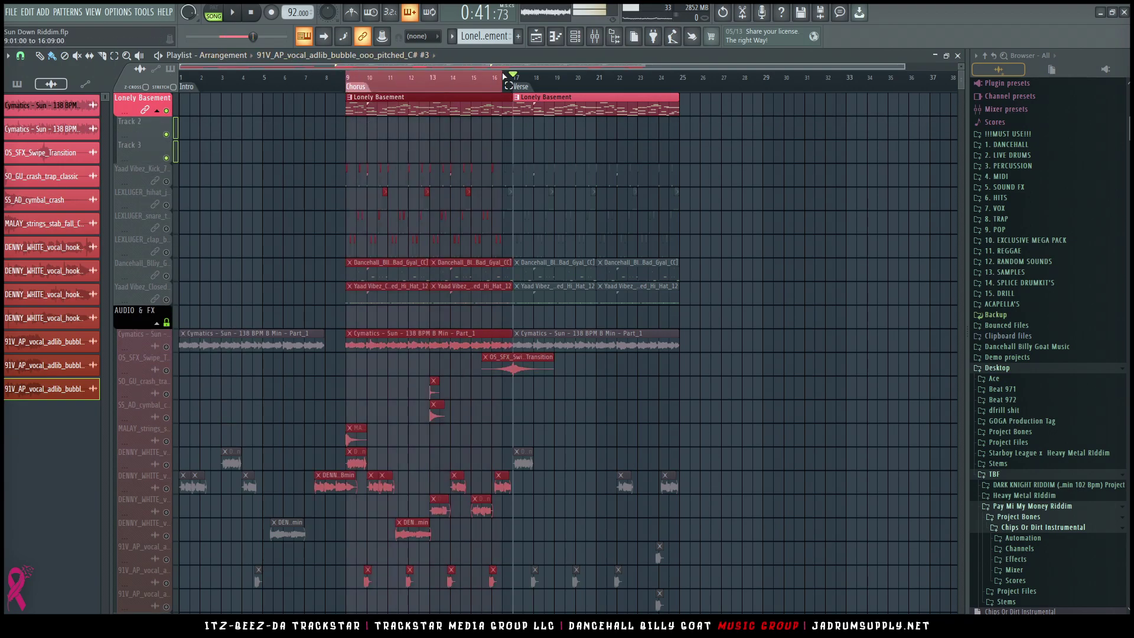
key(F9)
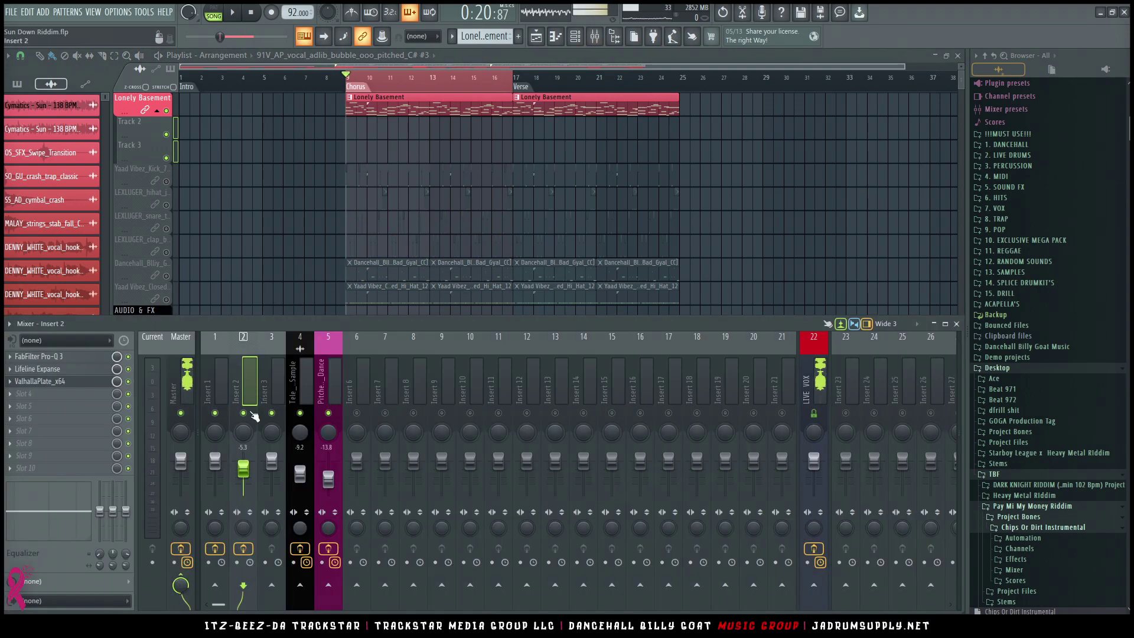
right_click(247, 470)
click(281, 563)
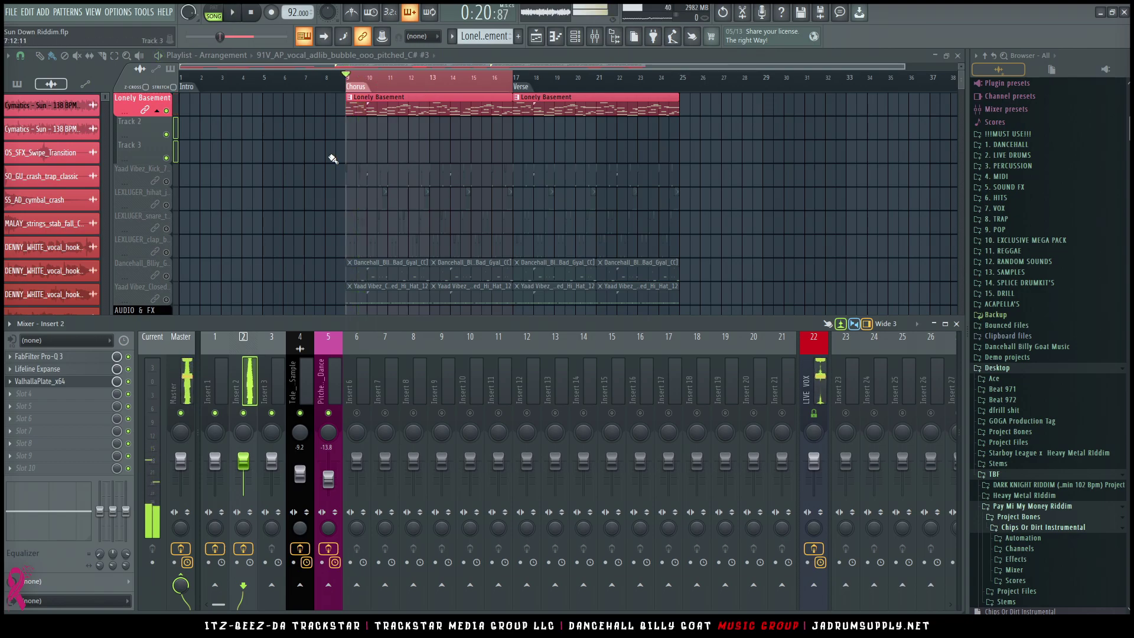
key(F9)
Step: Open the chorus's Lonely Basement pattern in the piano roll and play it
click(391, 104)
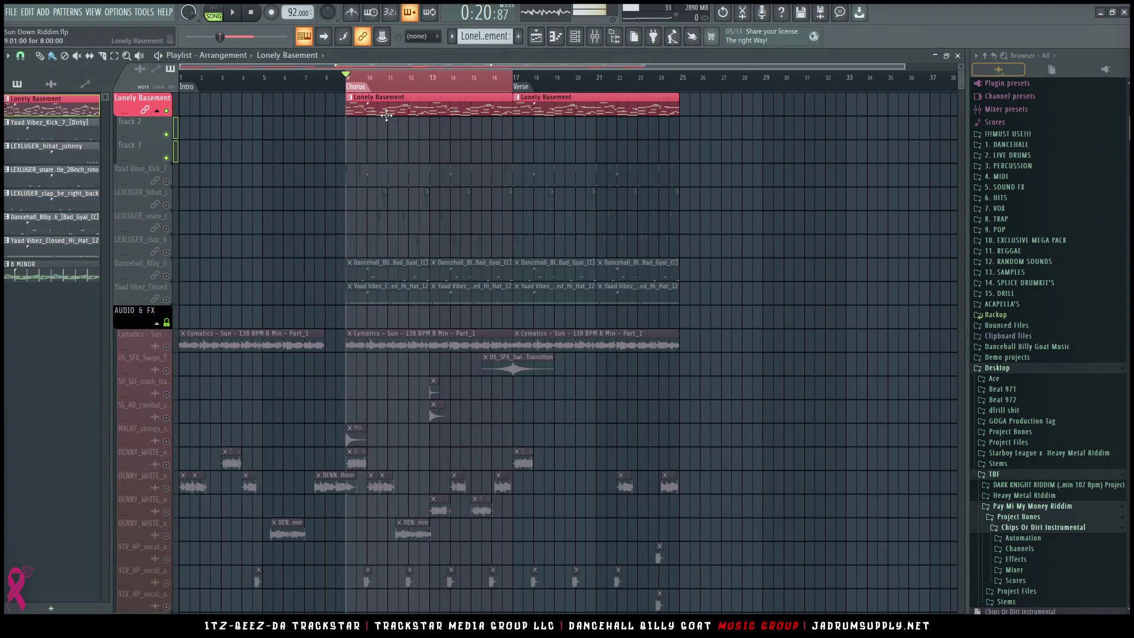
double_click(386, 114)
key(ctrl+Up)
key(space)
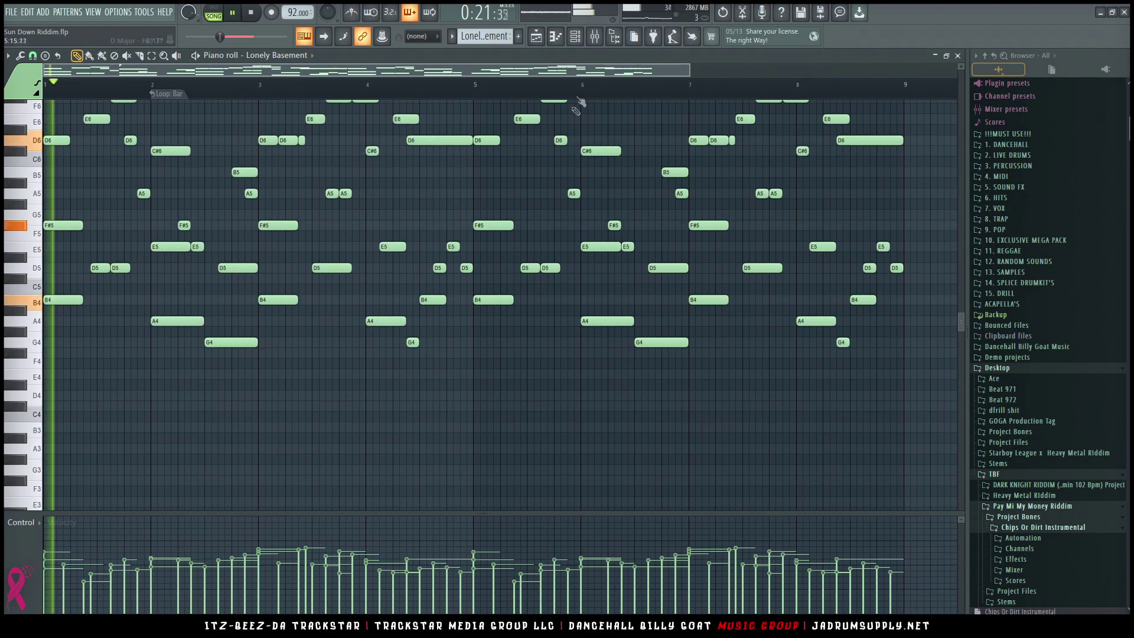
Step: Bring up the channel rack and mixer and turn off the effect slots on Insert 2
key(F6)
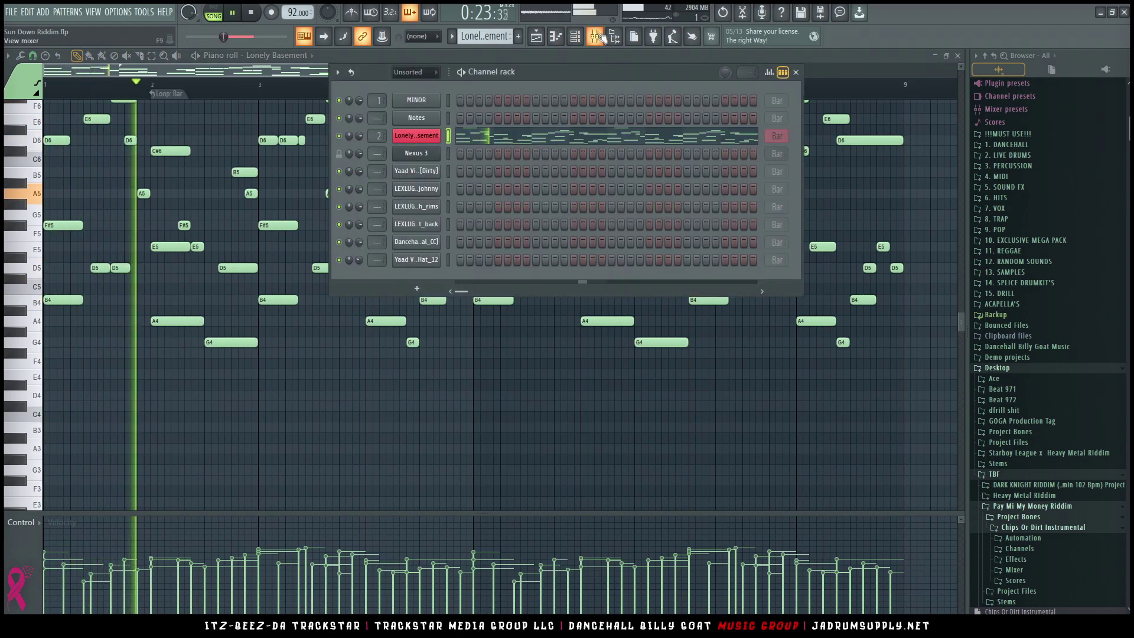
click(603, 37)
key(space)
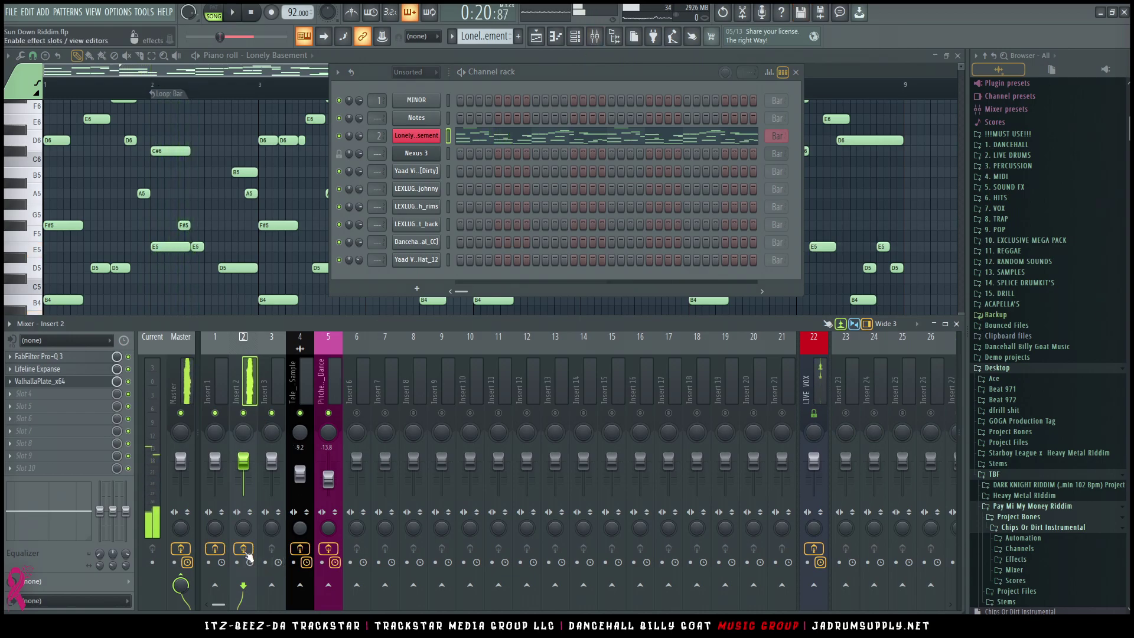
key(space)
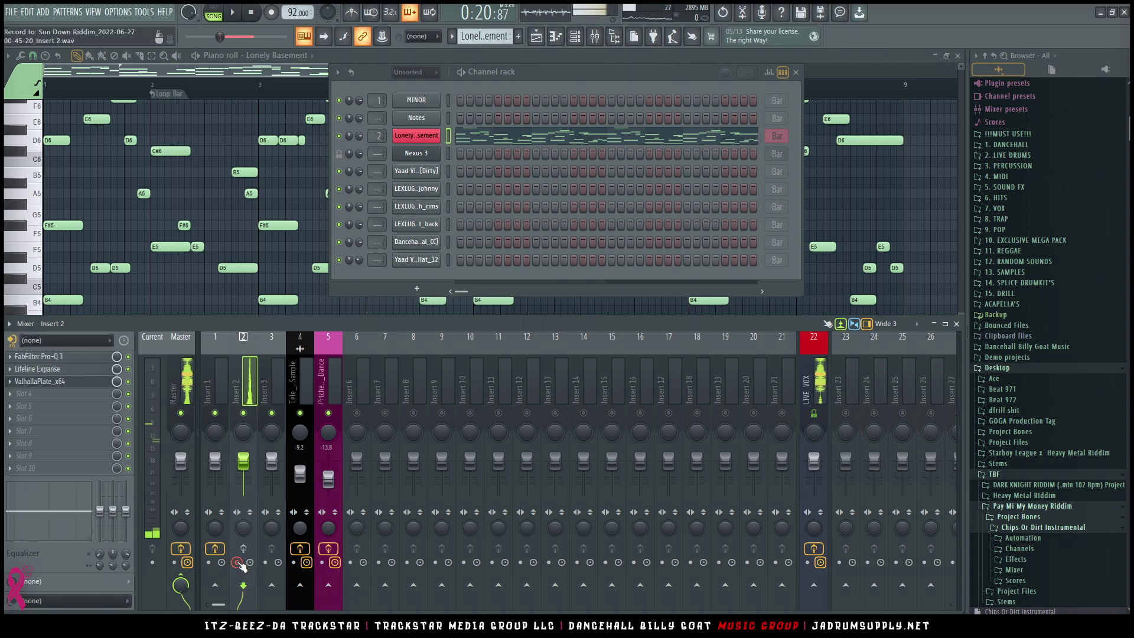
Step: Place a copy of the Lonely Basement pattern on Track 2 at bar 9 of the playlist
click(537, 39)
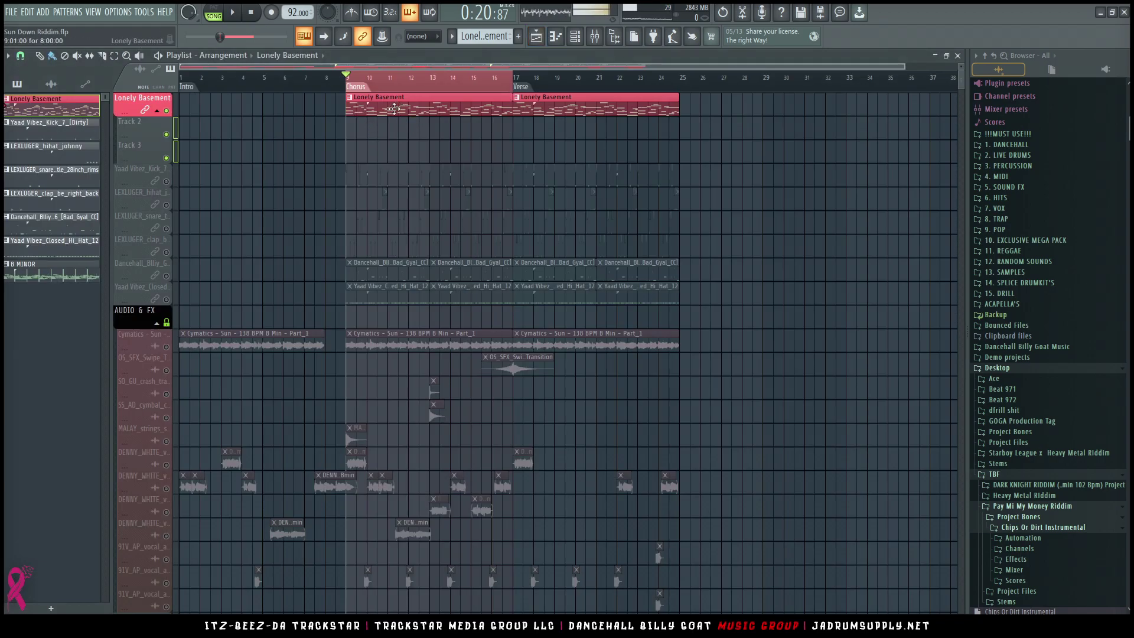
click(391, 134)
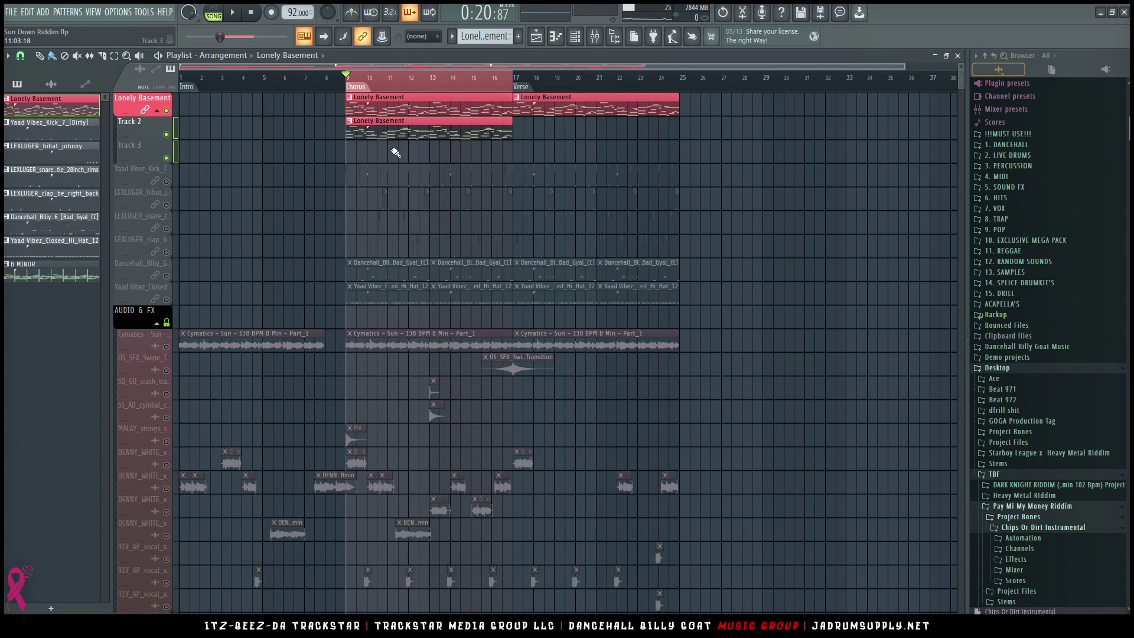
right_click(154, 135)
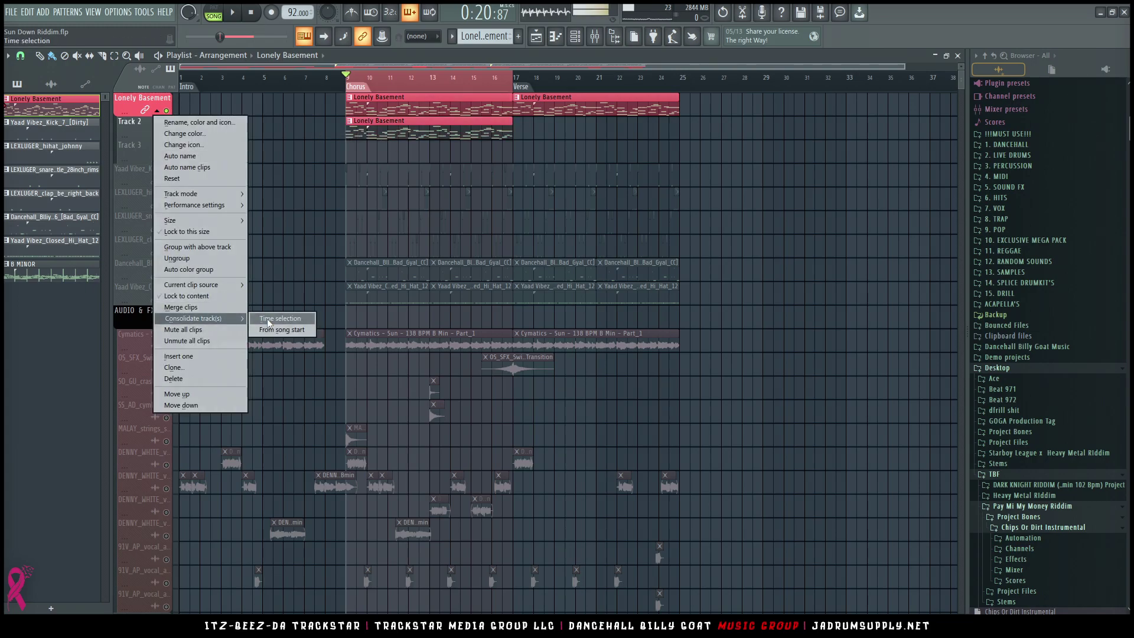
click(282, 317)
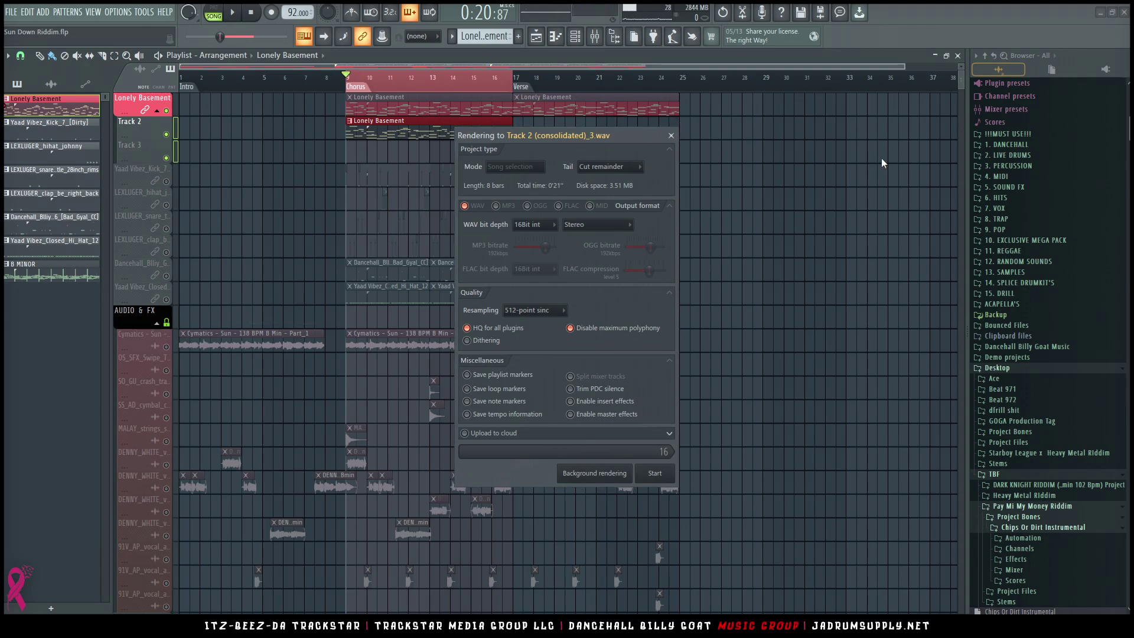
click(672, 136)
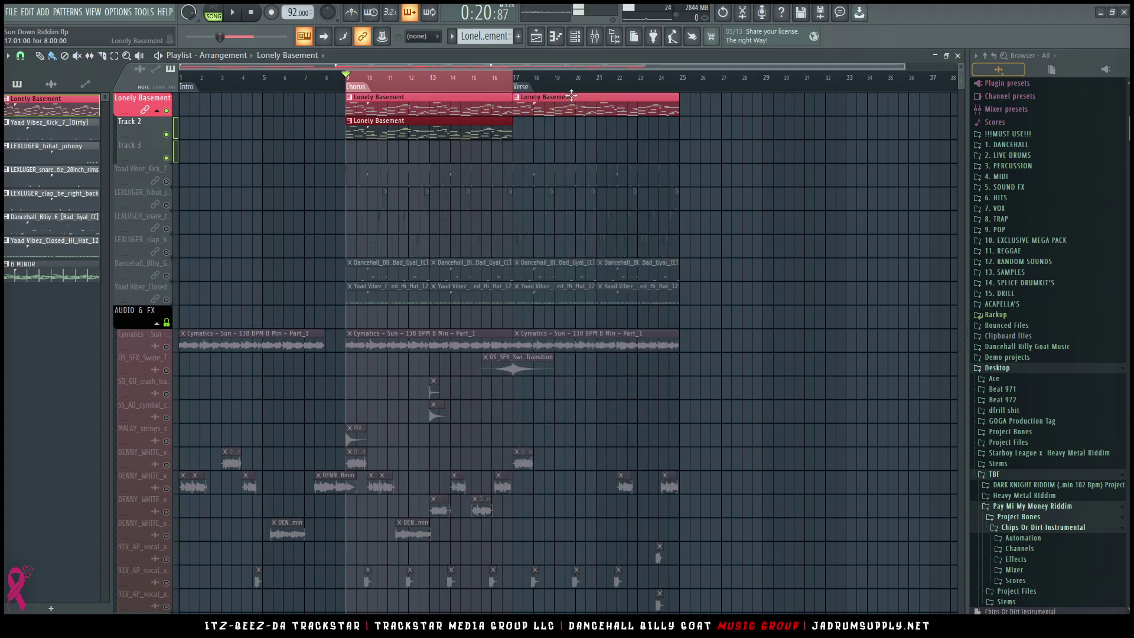
Step: Extend the time selection from bar 9 to bar 19 and consolidate Track 2 into an audio clip
drag(512, 82, 539, 82)
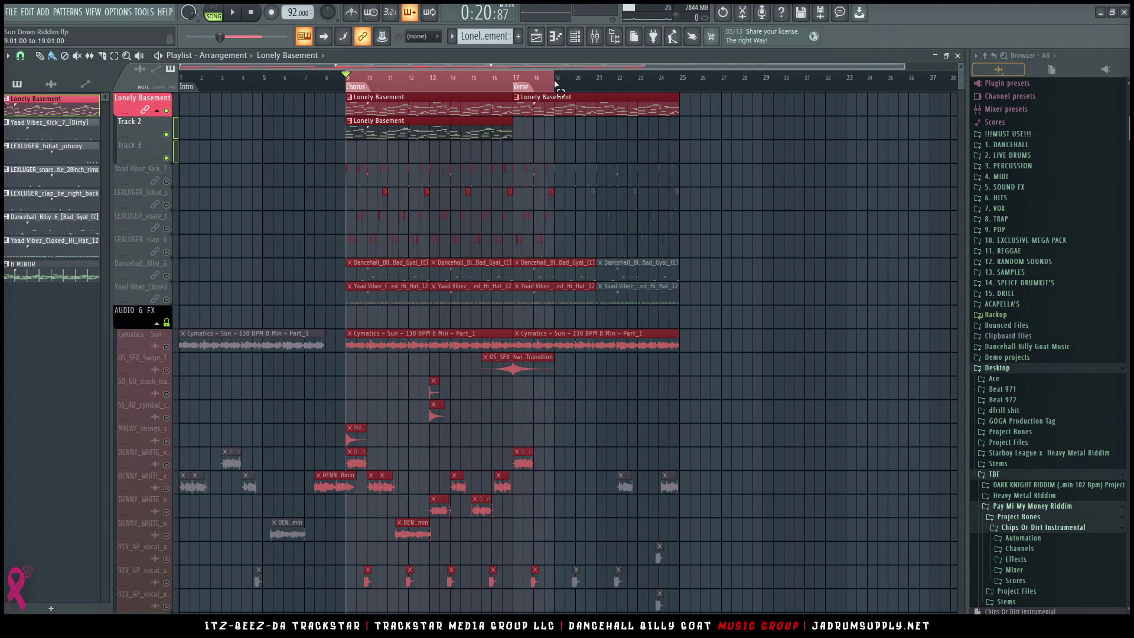
right_click(146, 117)
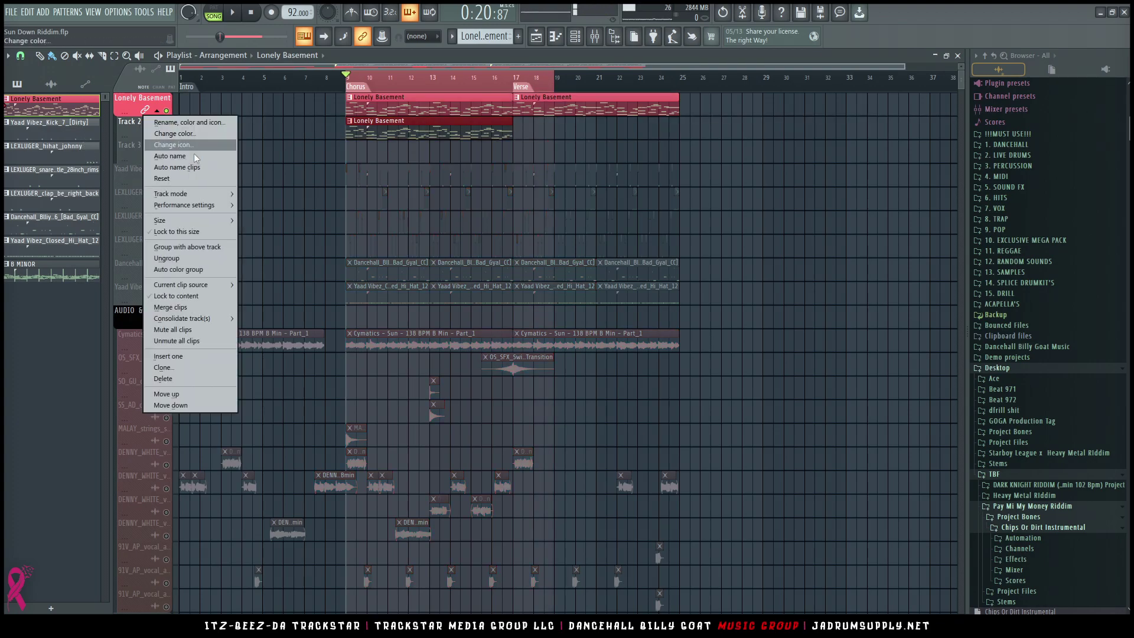
mouse_move(199, 321)
click(268, 318)
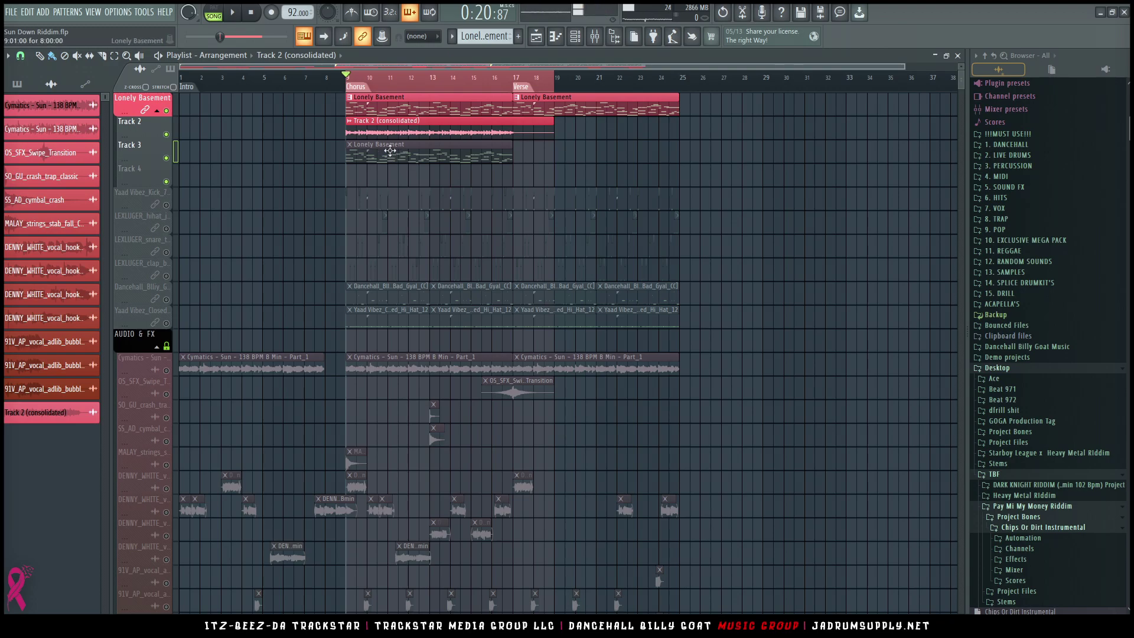
Step: Arm Insert 2 for recording and turn its effect slots back on
double_click(390, 151)
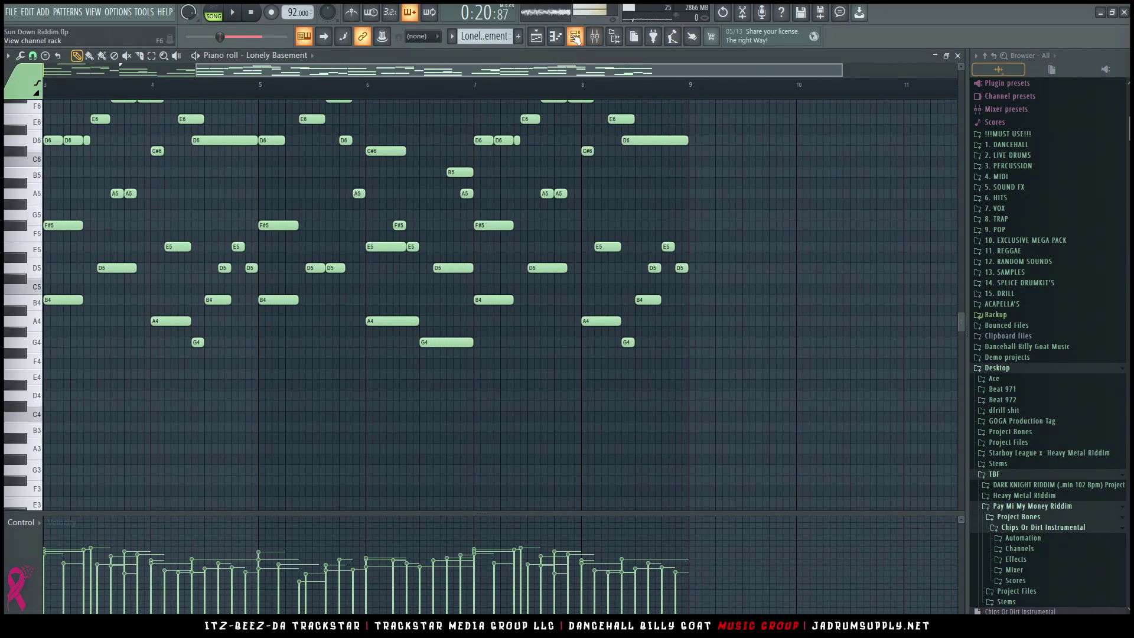
click(575, 37)
click(594, 37)
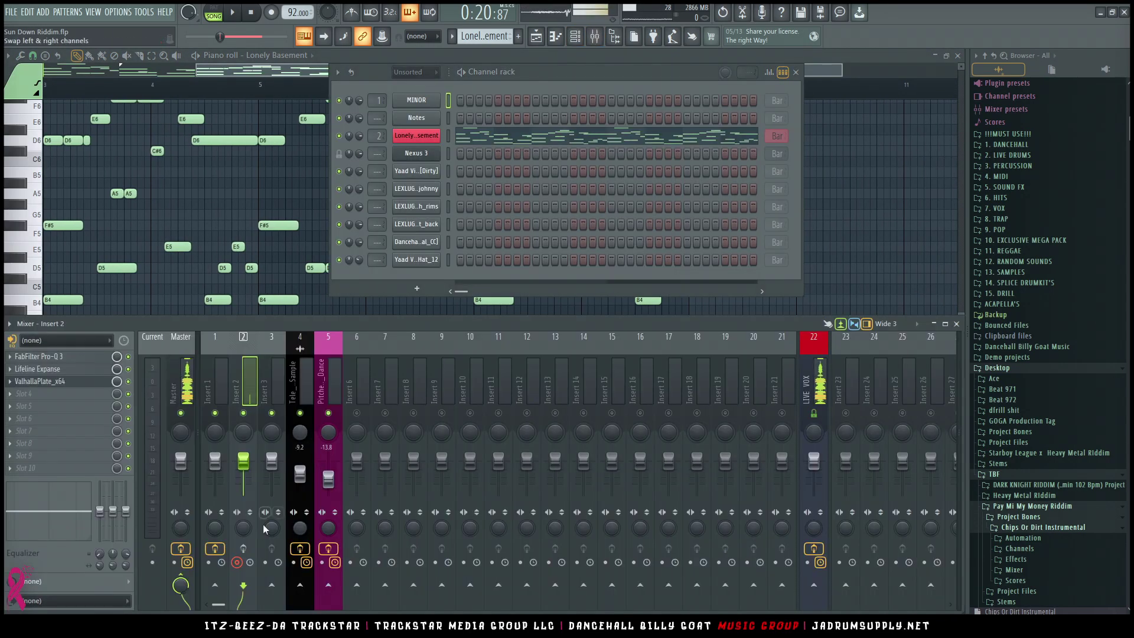
Step: Unmute the Lonely Basement pattern clip on Track 3 in the playlist
click(537, 38)
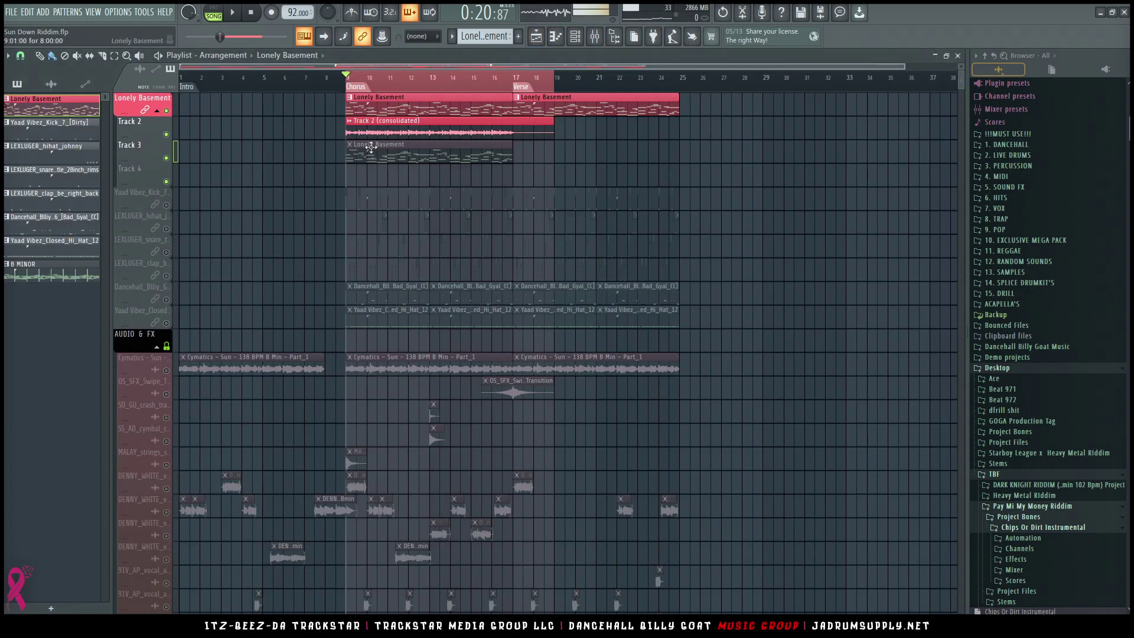
click(407, 156)
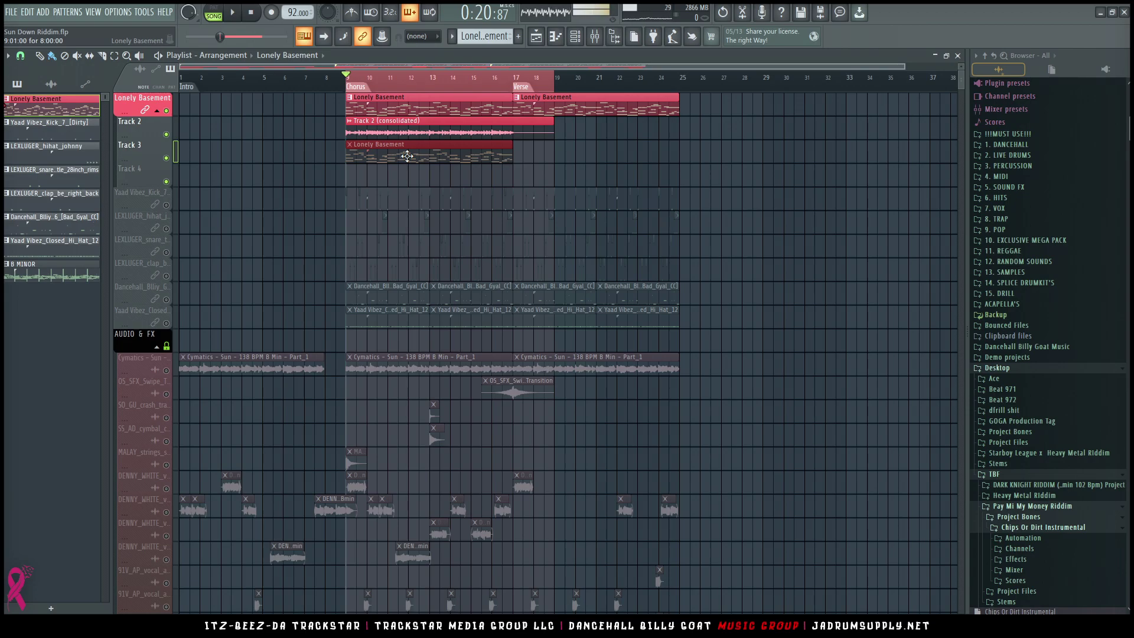
click(465, 154)
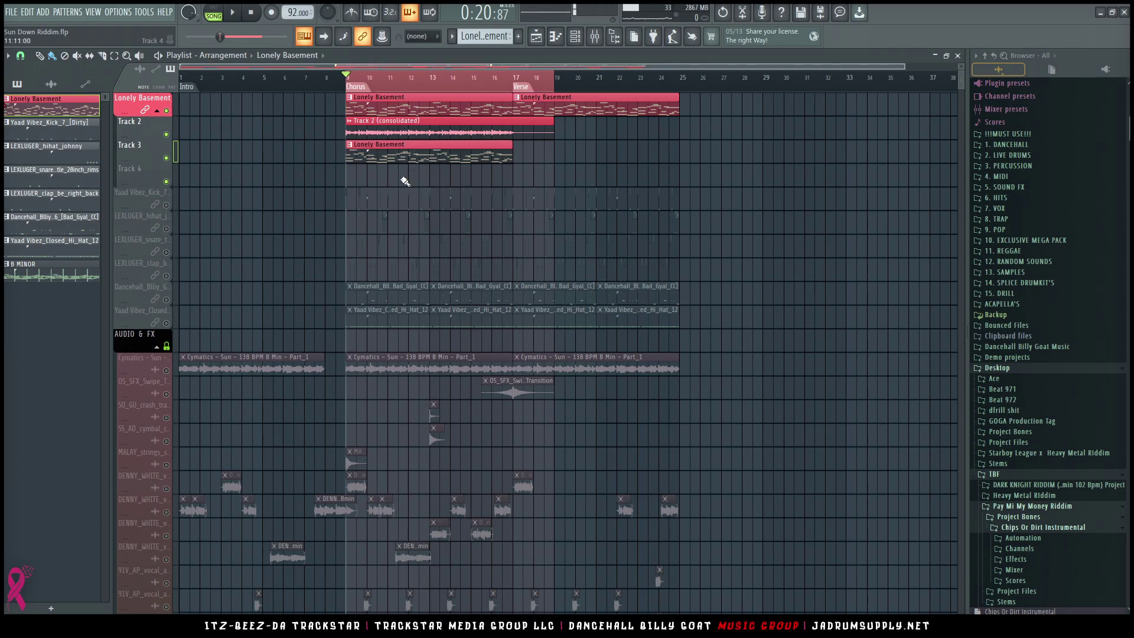
Step: Try to record Insert 2's audio from bar 9 to bar 19 and undo the recorded take
alt+scroll(389, 157, up, 4)
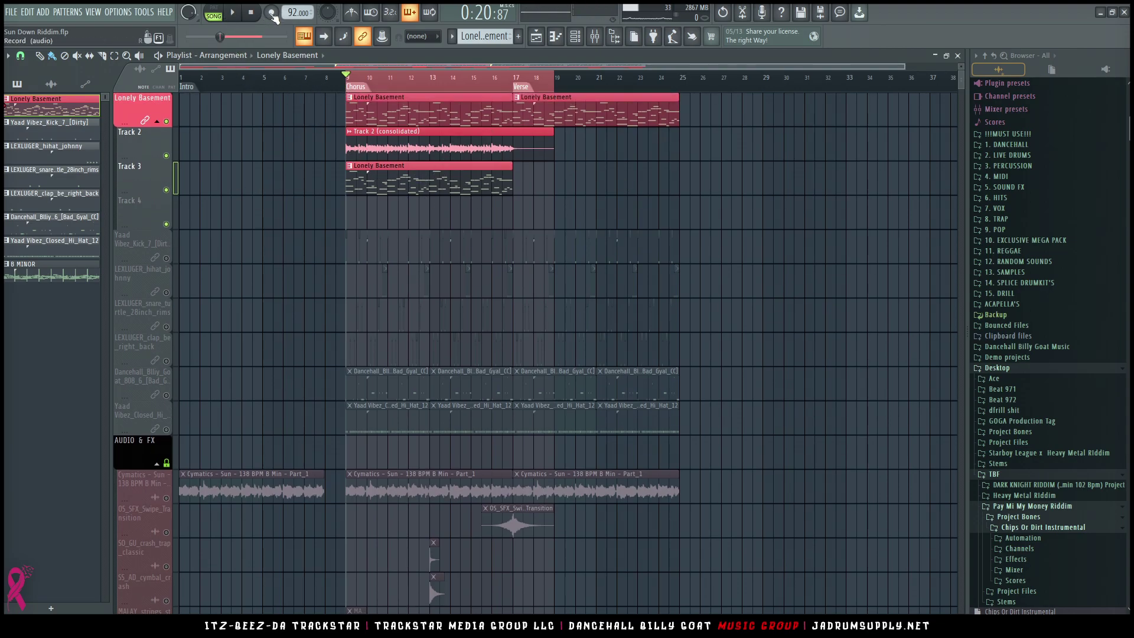
key(space)
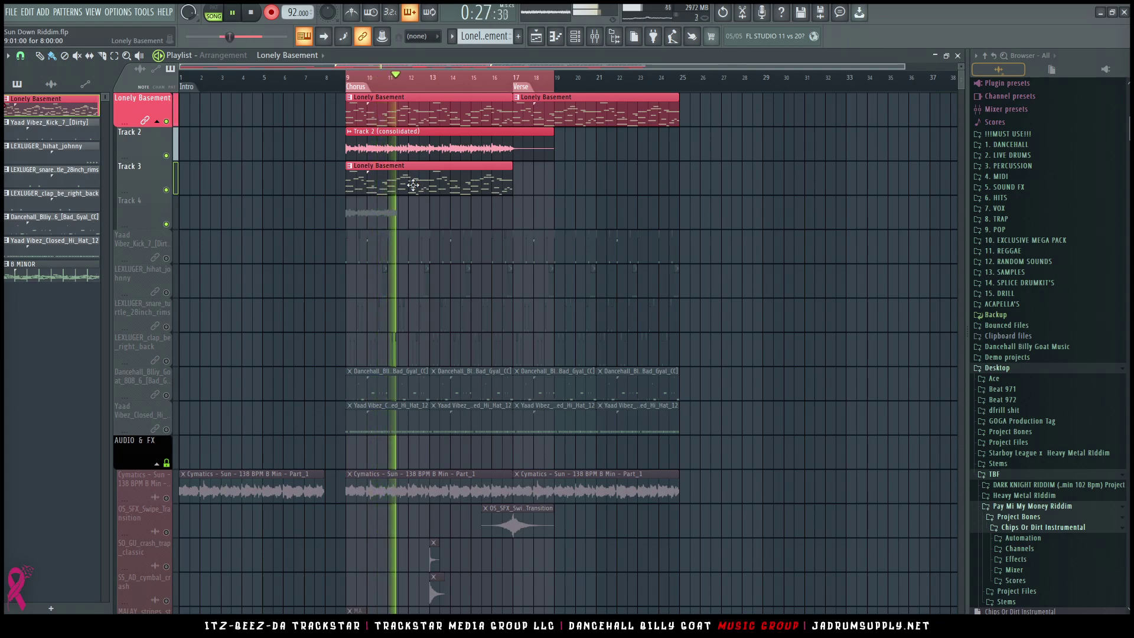
scroll(415, 186, down, 2)
scroll(415, 186, down, 2)
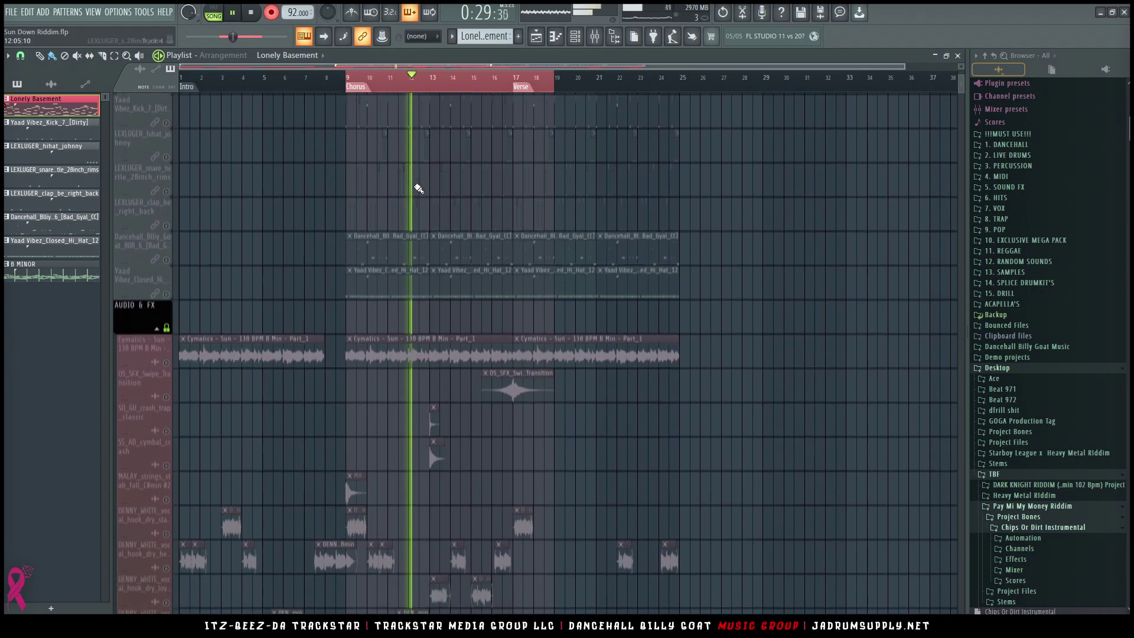
scroll(418, 188, up, 4)
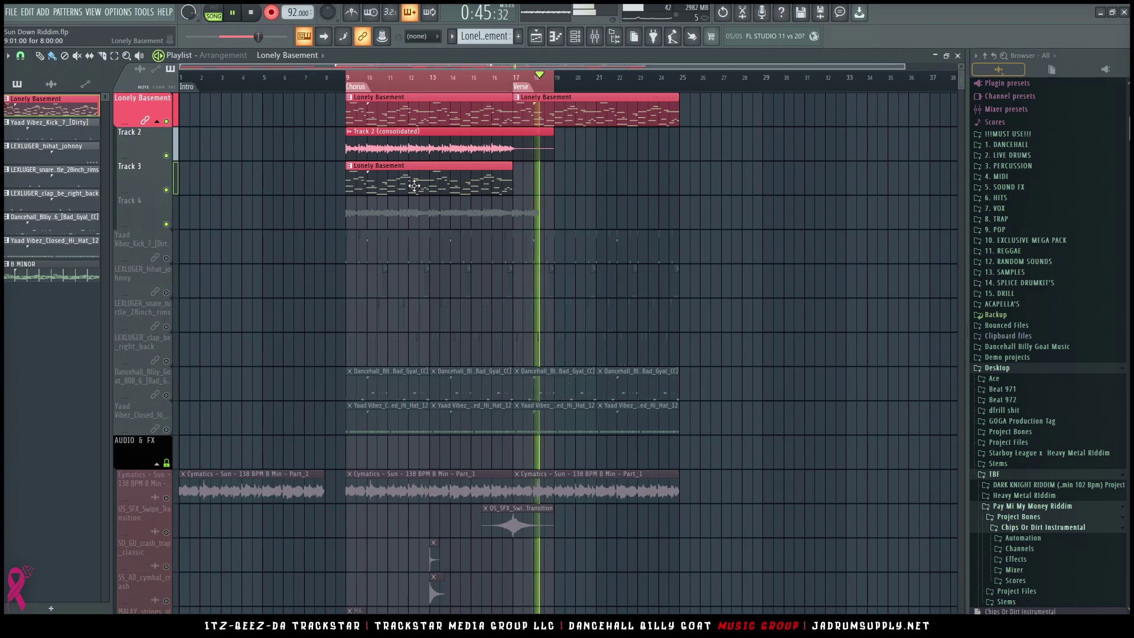
key(space)
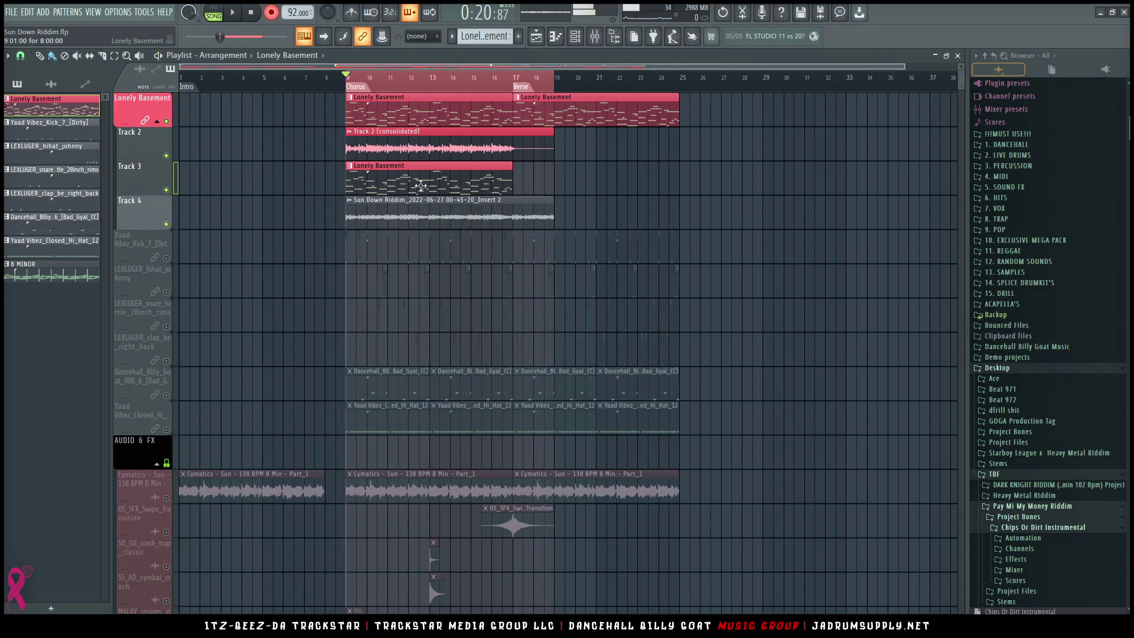
key(ctrl+z)
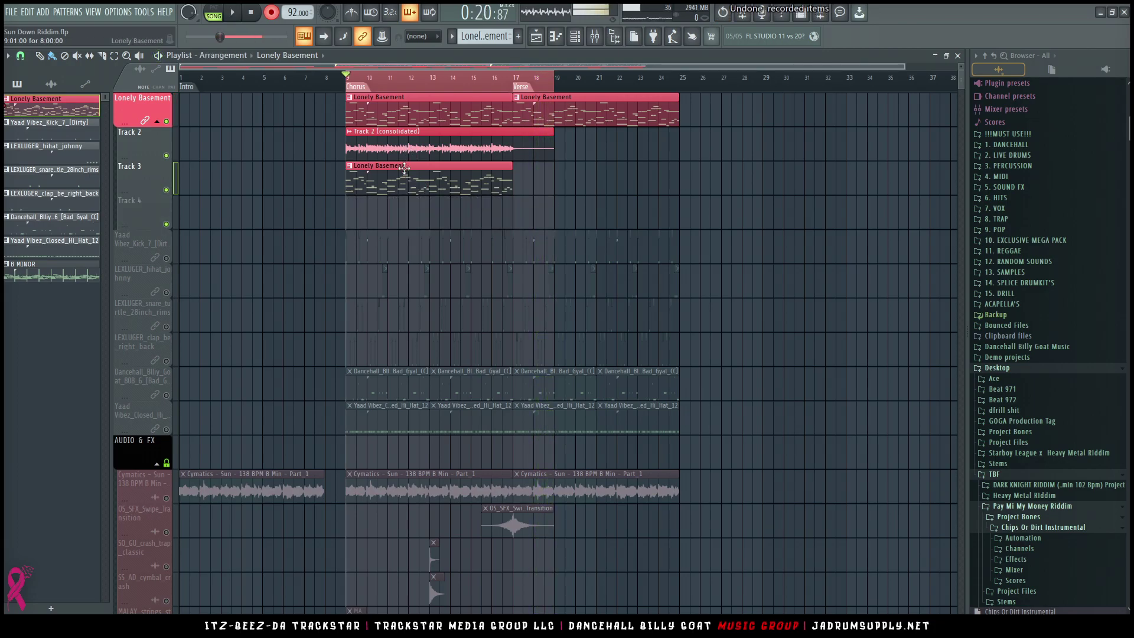
Step: Mute the top Lonely Basement track and record Insert 2's audio again over bars 9 to 19
click(167, 122)
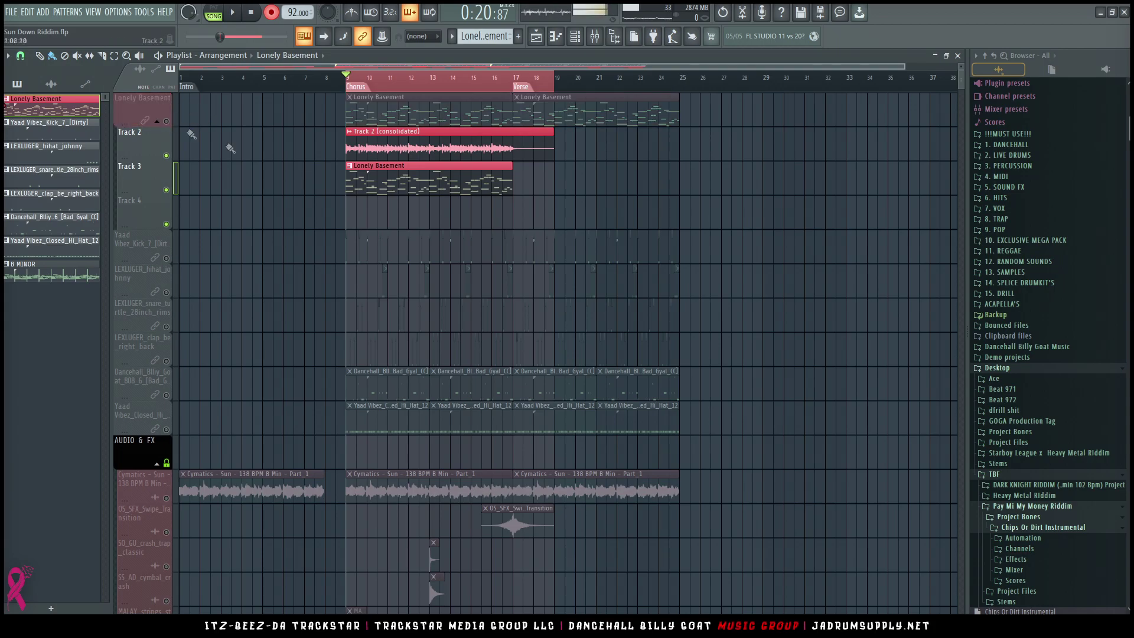
double_click(424, 148)
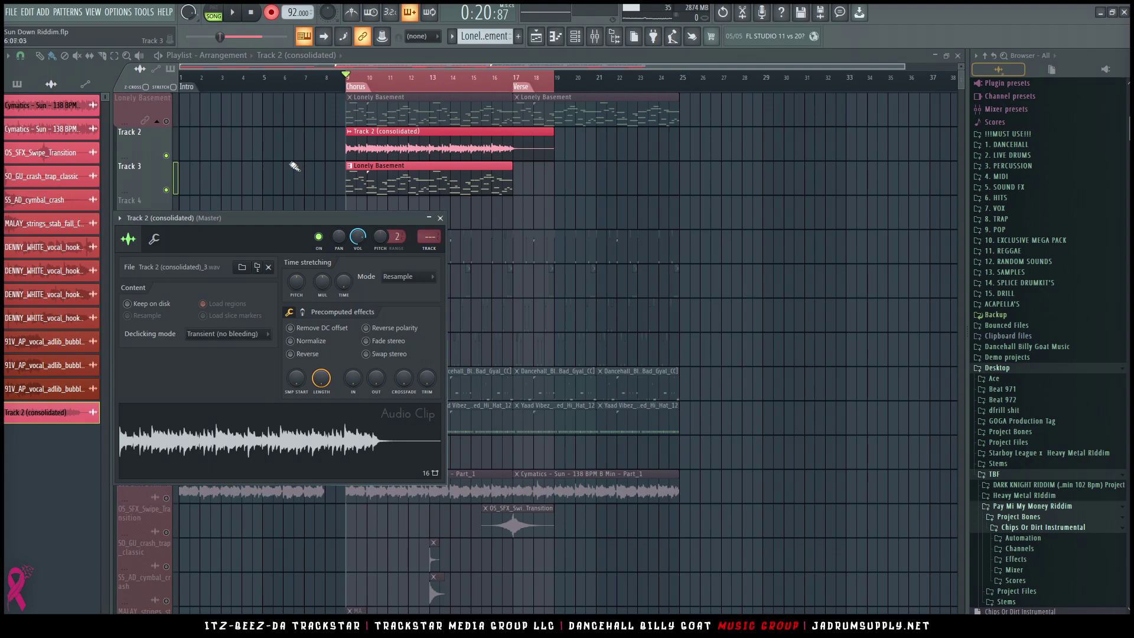
key(space)
key(Escape)
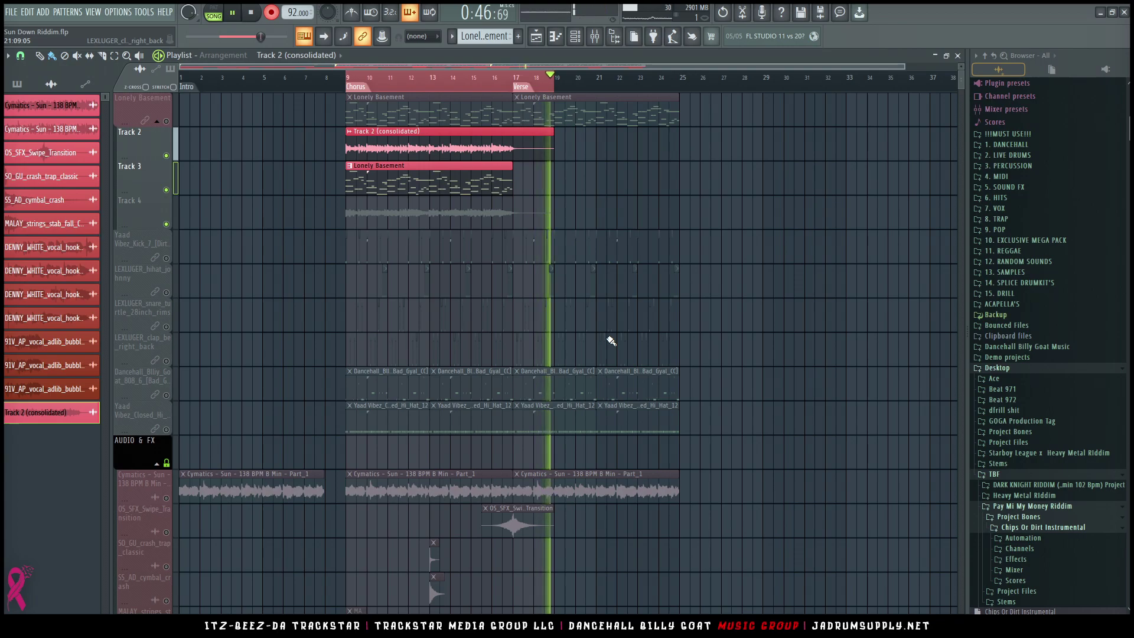
key(space)
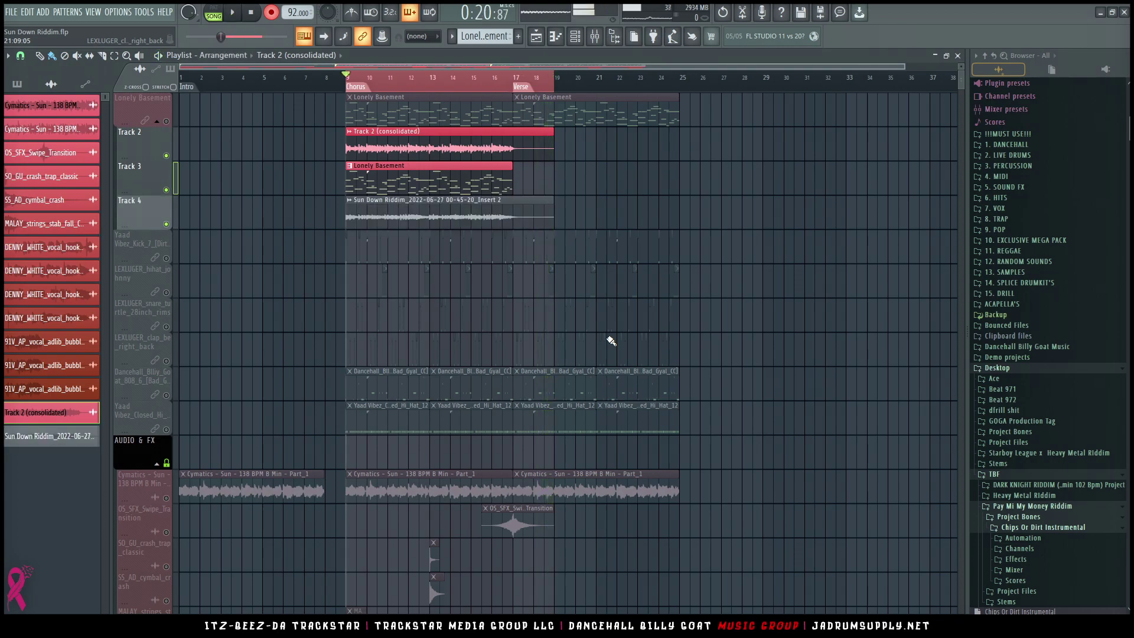
Step: Transpose the notes of the Lonely Basement pattern down one octave
double_click(390, 172)
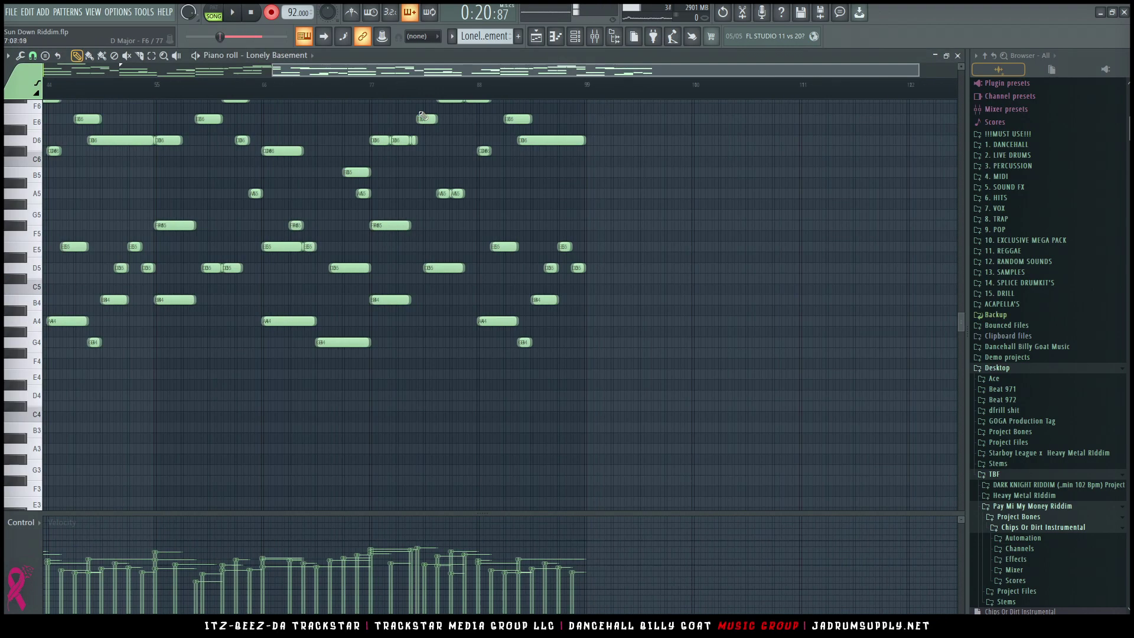
key(ctrl+Down)
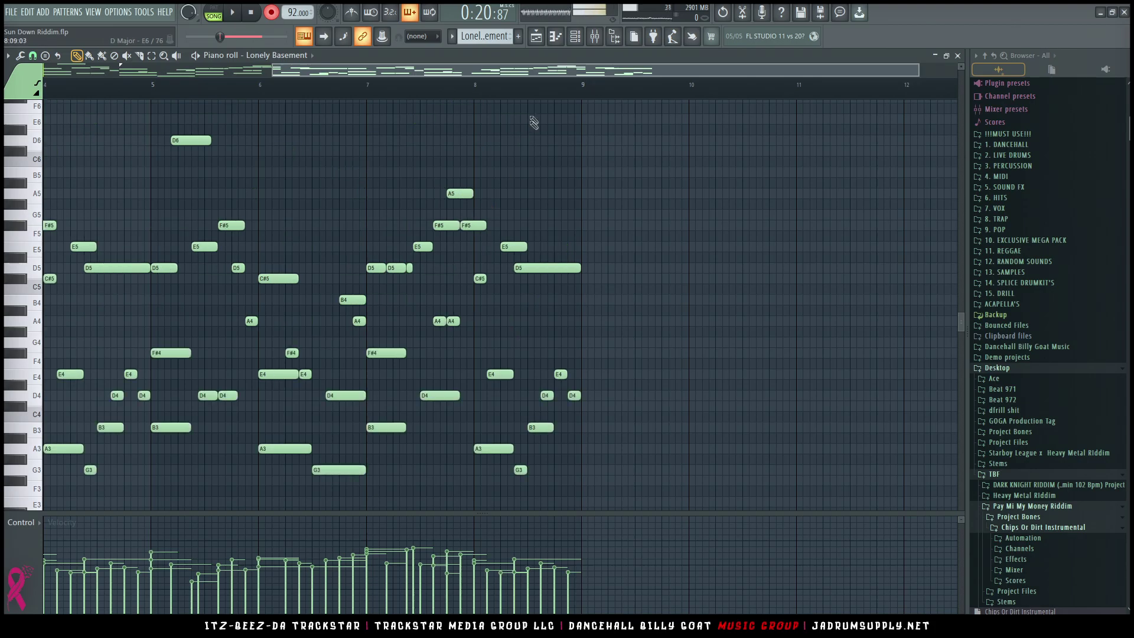
Step: Turn off recording, disarm Insert 2 and lower its mixer volume to about -5.3 dB
click(577, 42)
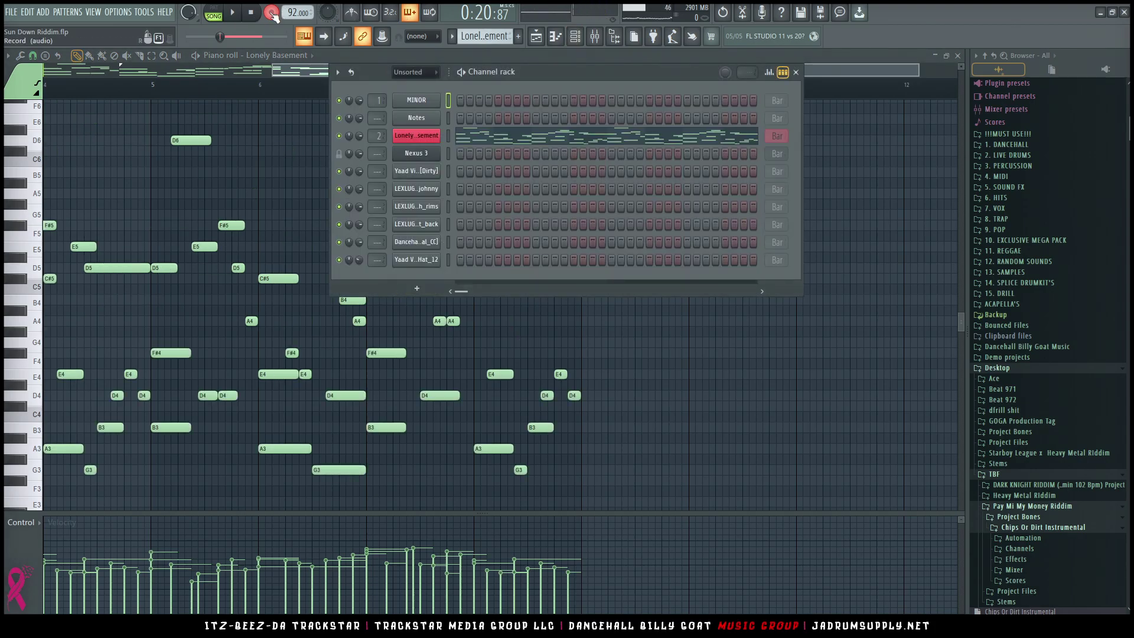
click(594, 37)
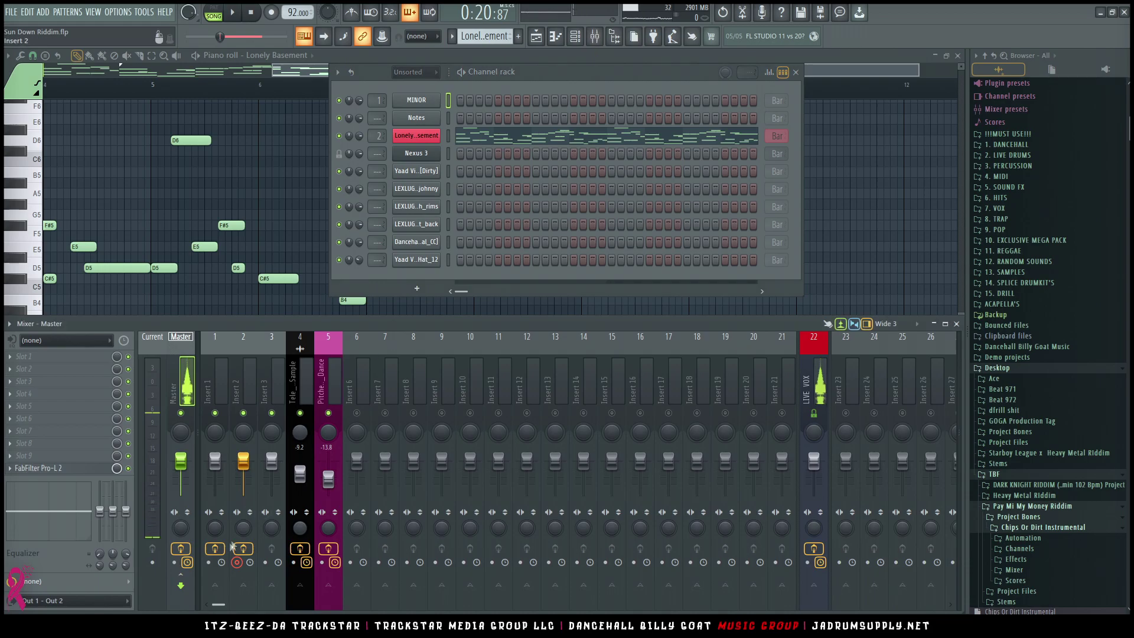
right_click(248, 566)
click(247, 384)
right_click(244, 414)
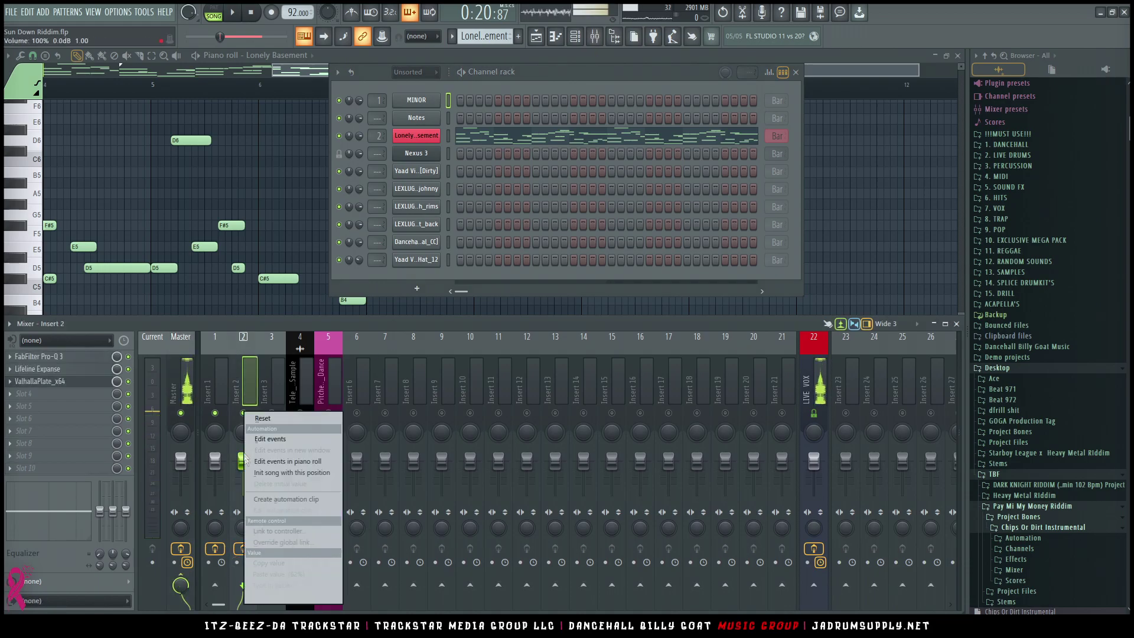
key(Escape)
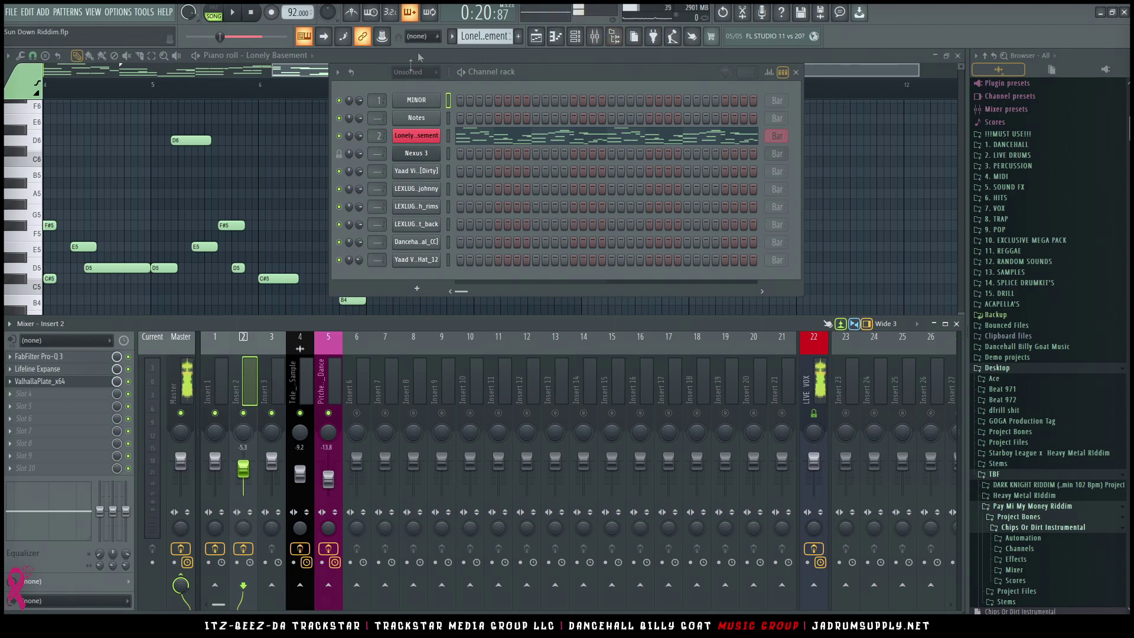
Step: Replace Track 3's pattern clip with the recorded Insert 2 audio clip and delete the emptied Track 4
click(536, 36)
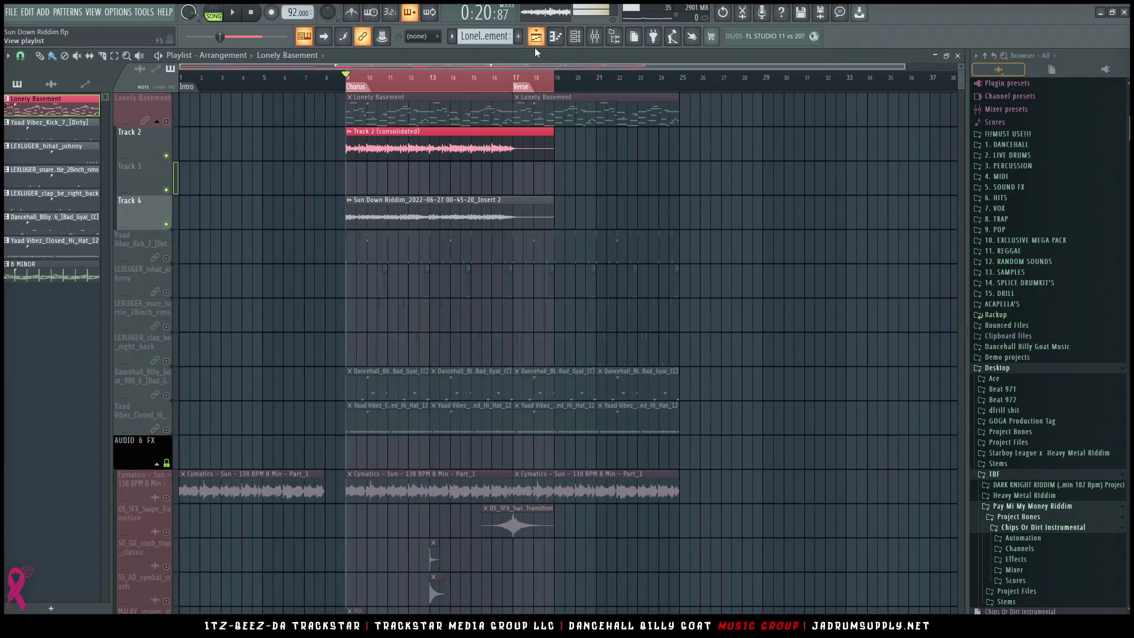
drag(417, 204, 416, 170)
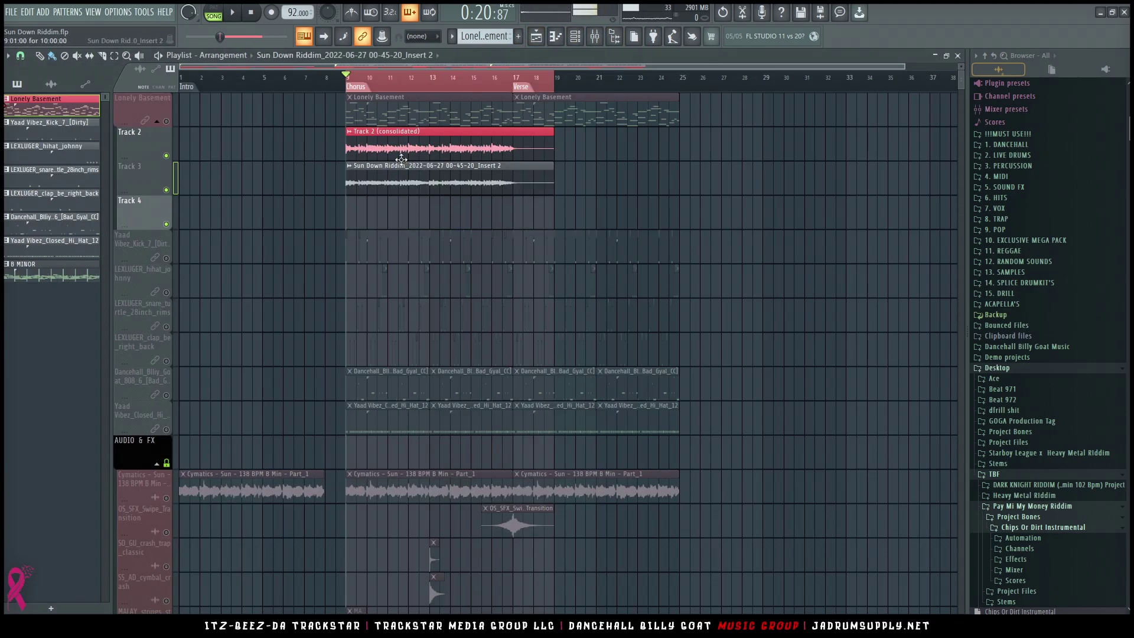
right_click(155, 197)
click(181, 457)
key(space)
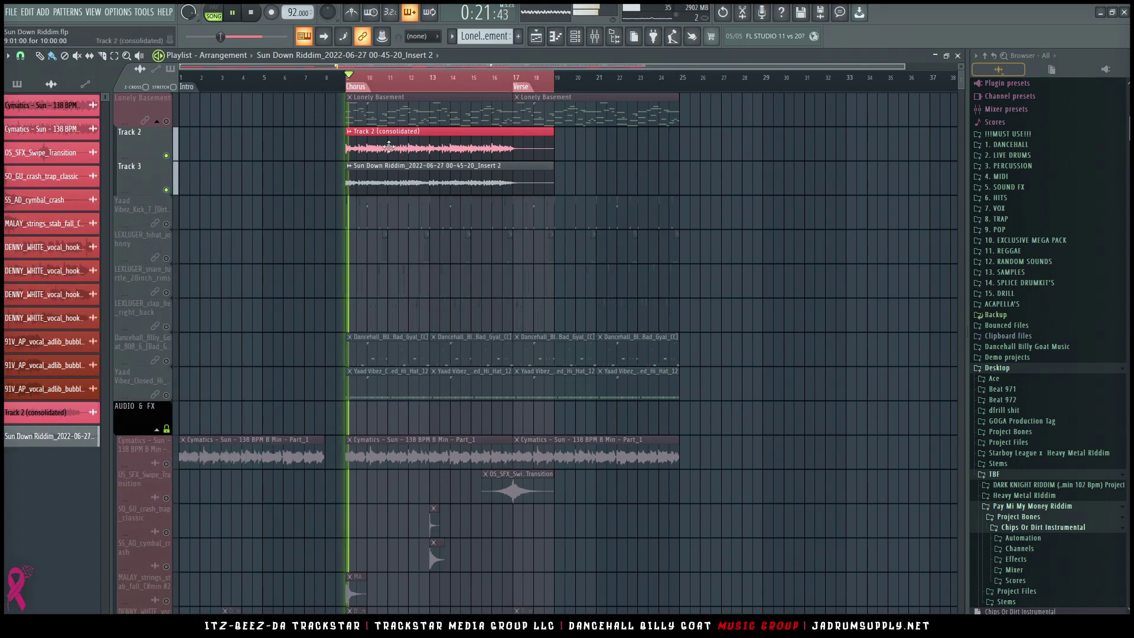
key(space)
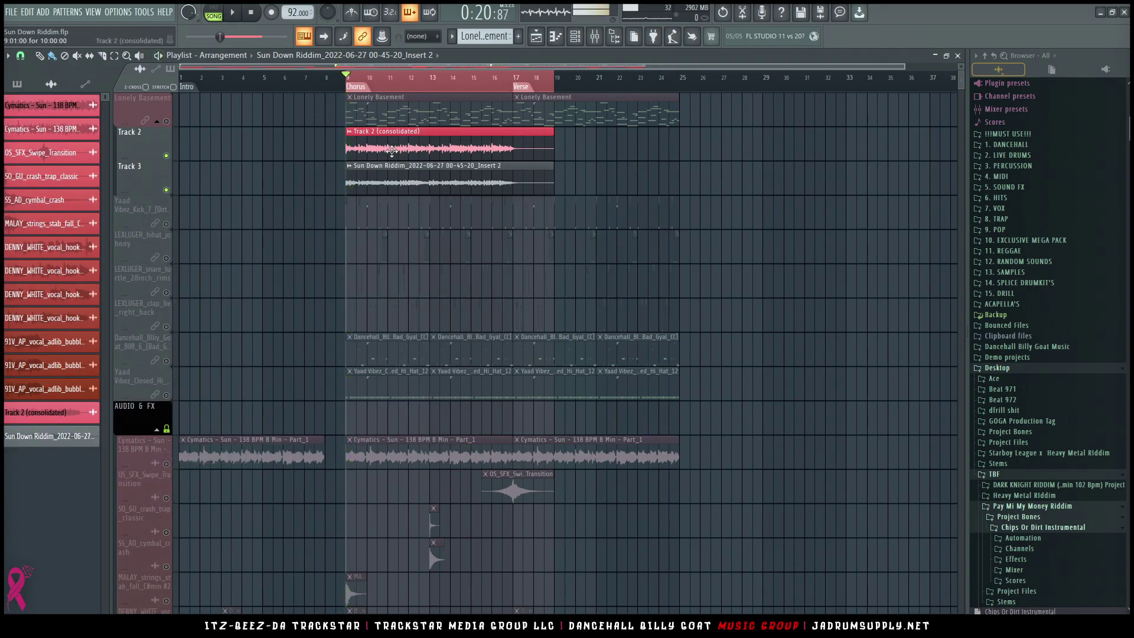
Step: Rename the consolidated audio clip on Track 2 as "Lonely Basement High (Natural)"
click(399, 110)
click(386, 138)
key(F2)
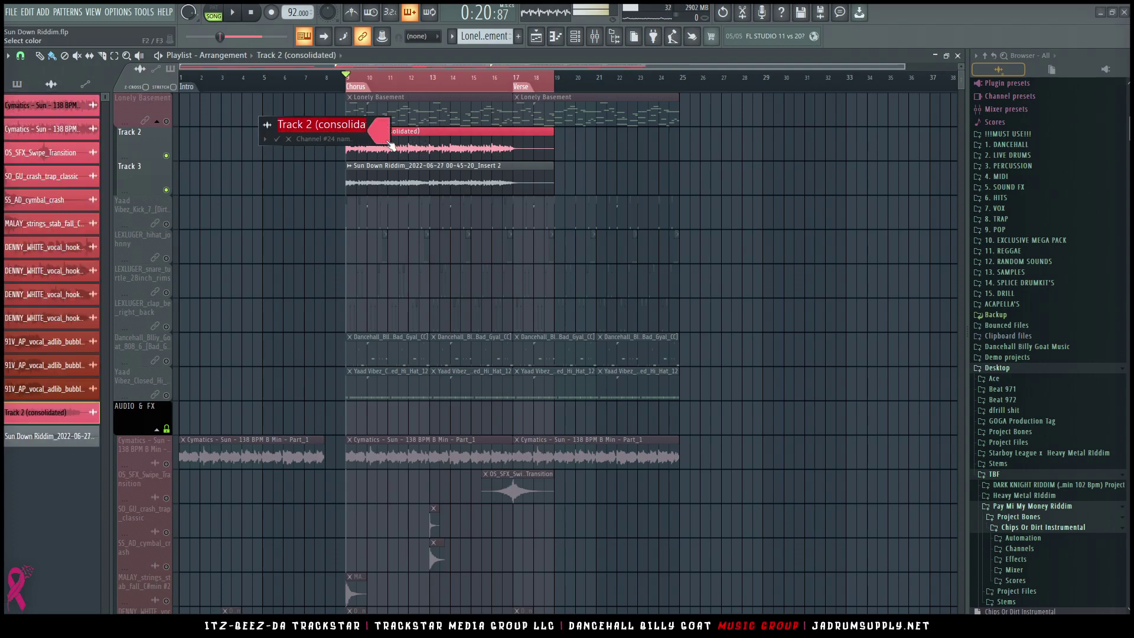
key(Escape)
click(413, 118)
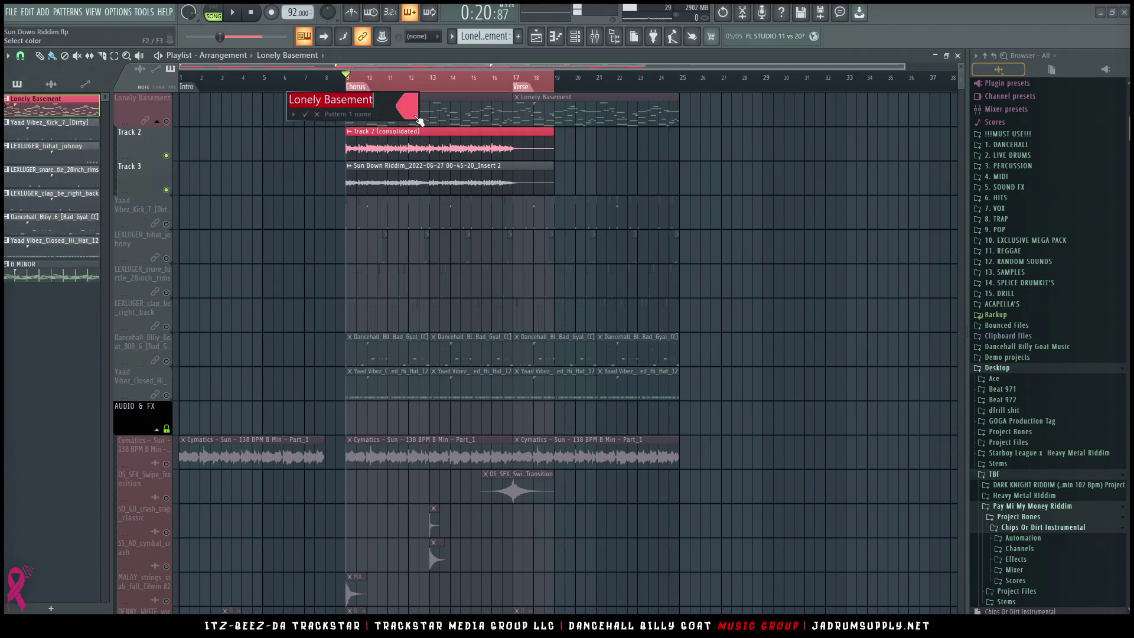
click(408, 130)
key(F2)
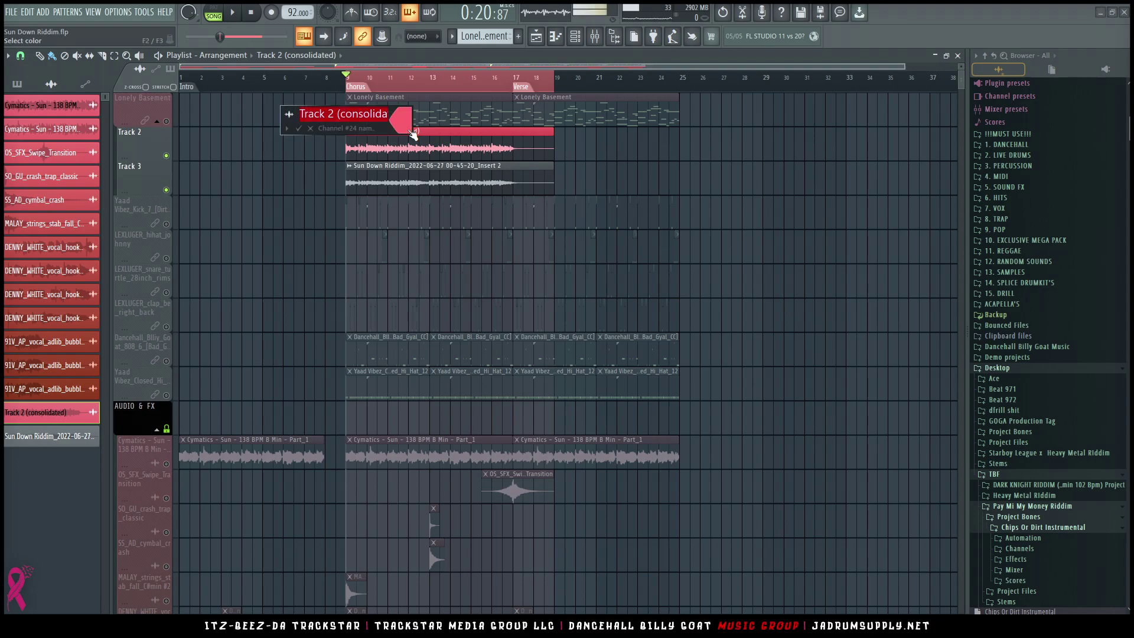
text(Lonely Basement)
text(High)
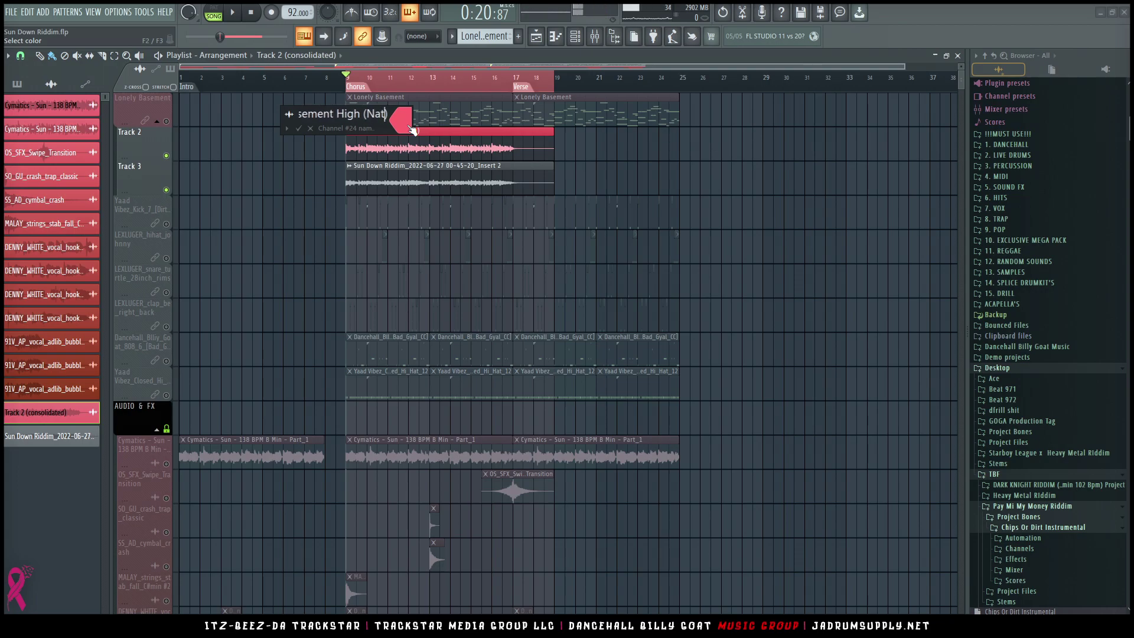
key(Return)
Step: Rename the recorded Insert 2 audio clip on Track 3 as "Lonely Basement (Lifeline)"
click(398, 171)
key(F2)
text(Lonely Basement)
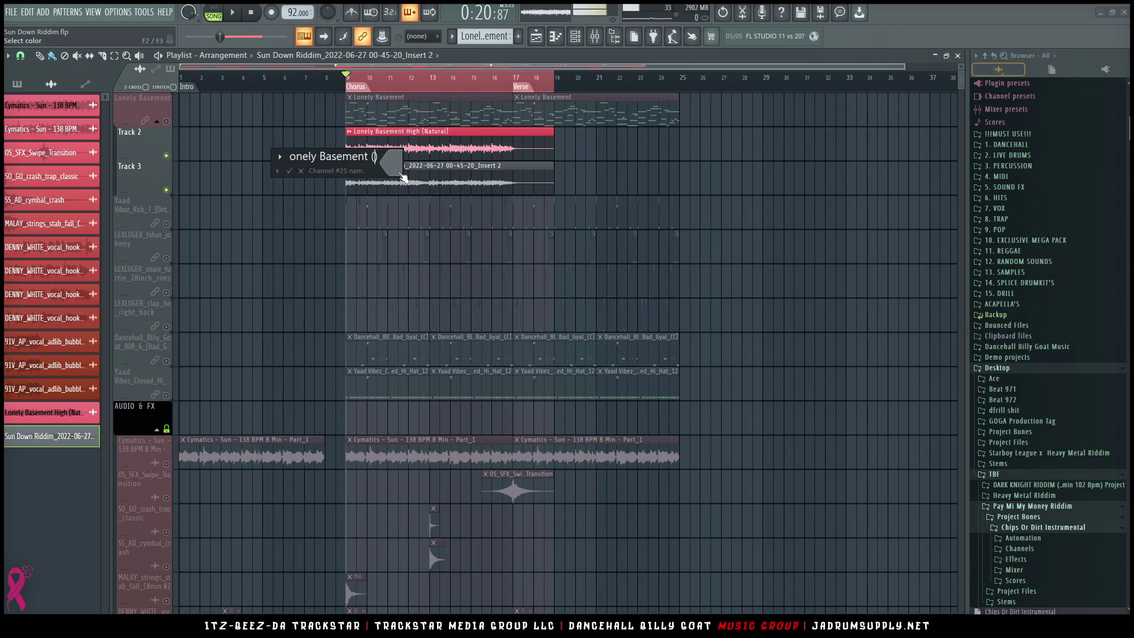
text(OL)
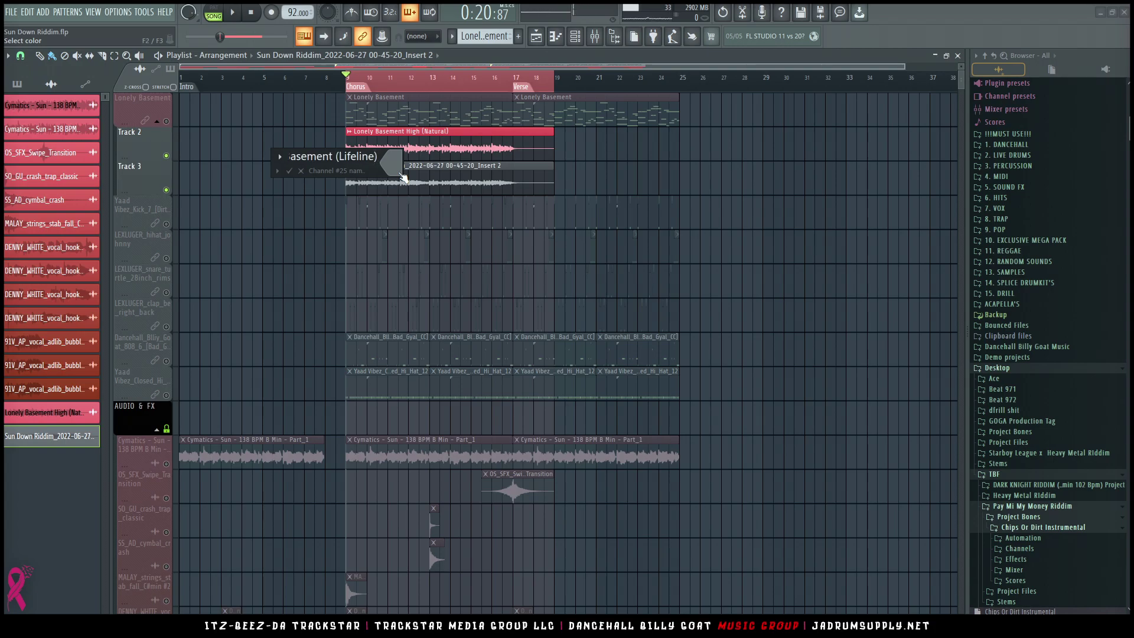
key(Return)
Step: Recolor the Lonely Basement (Lifeline) clip red to match the natural version
key(F2)
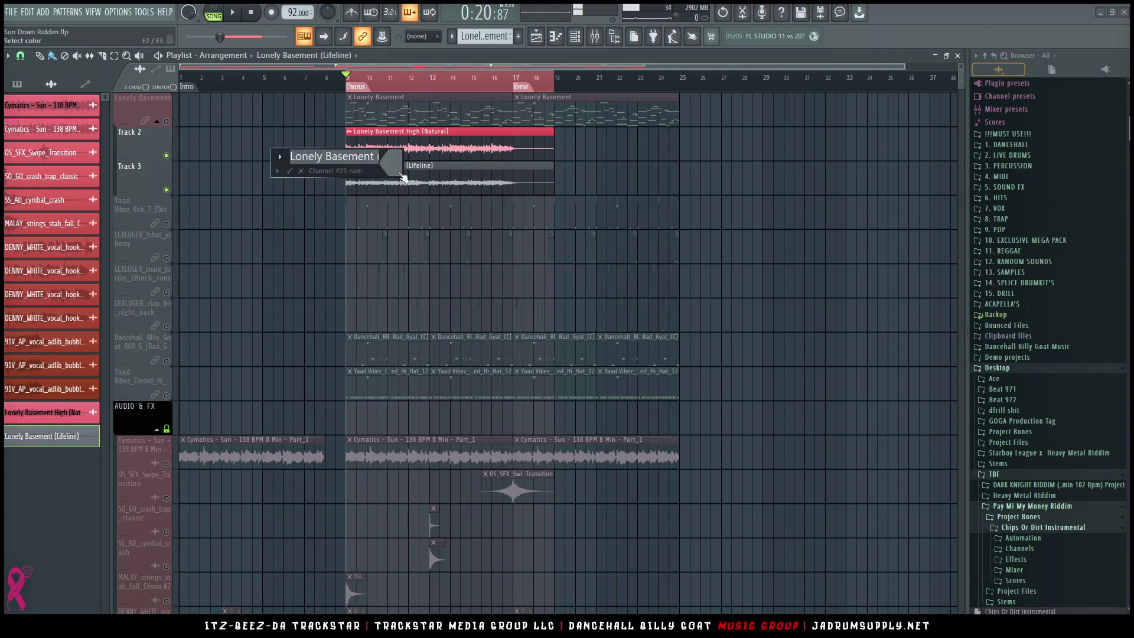
click(391, 162)
click(453, 353)
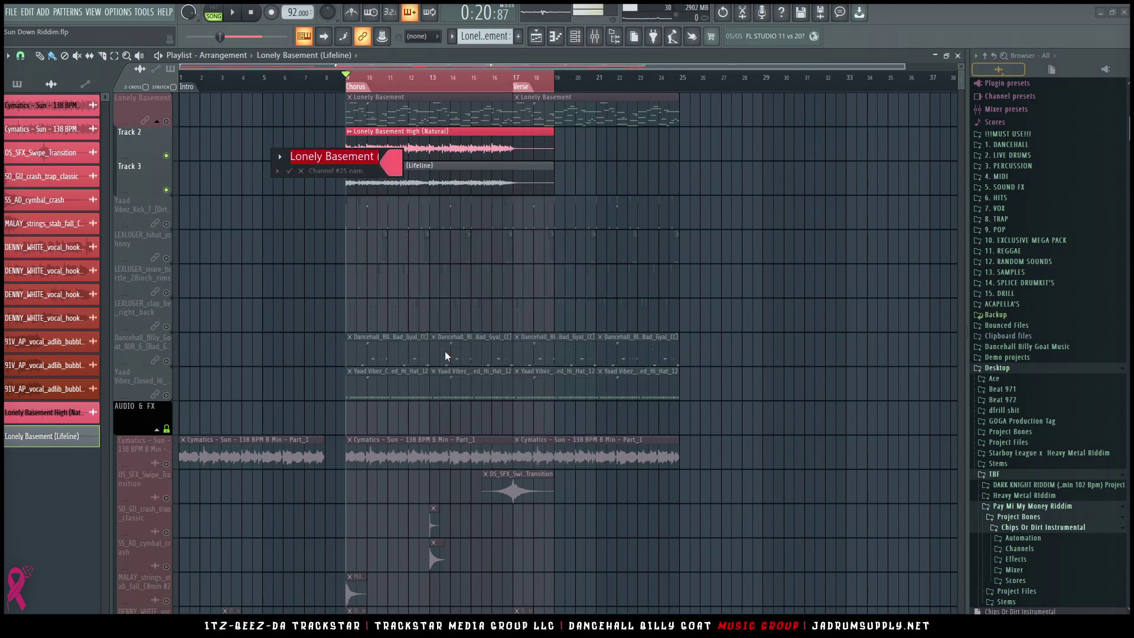
key(Return)
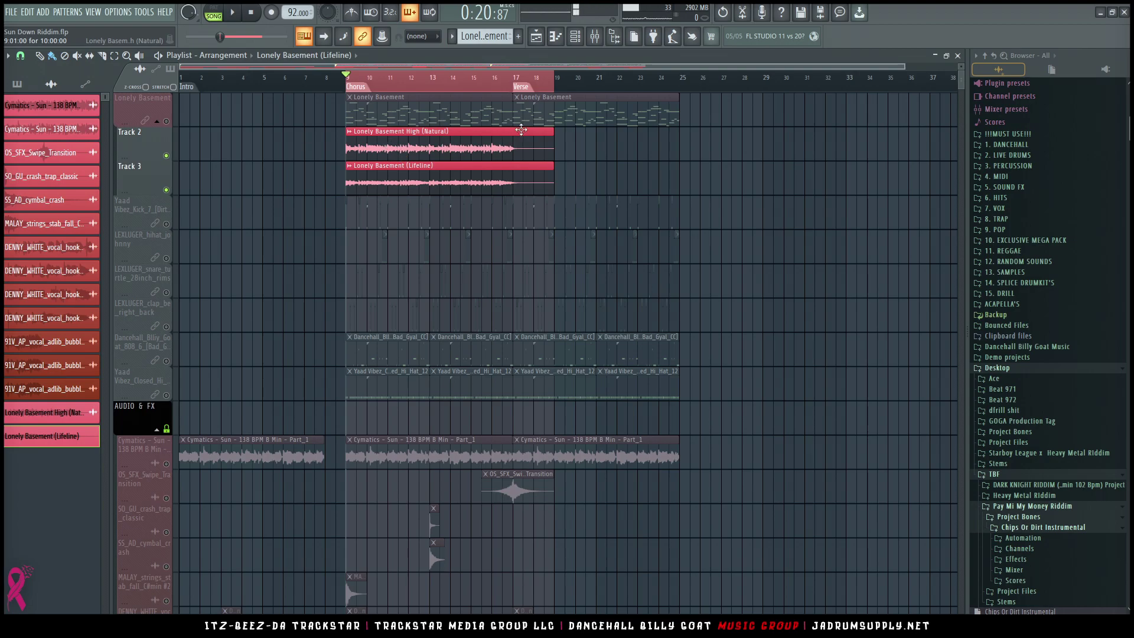
Step: Link the Lonely Basement Keyscape channel to mixer Insert 2 so the insert takes its name and color
key(F6)
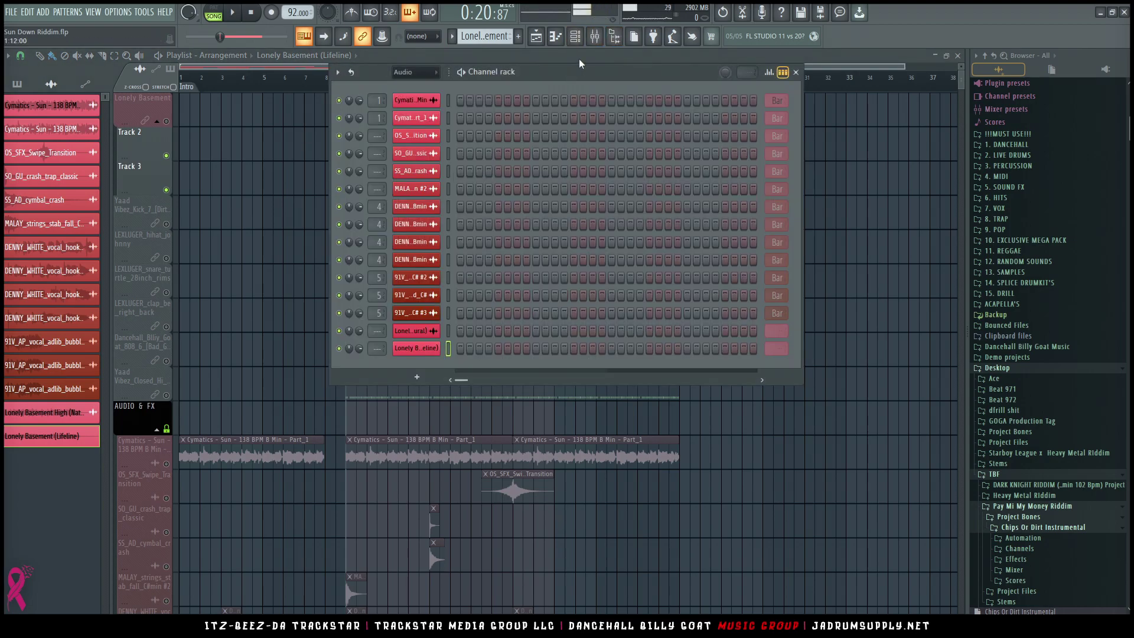
click(595, 36)
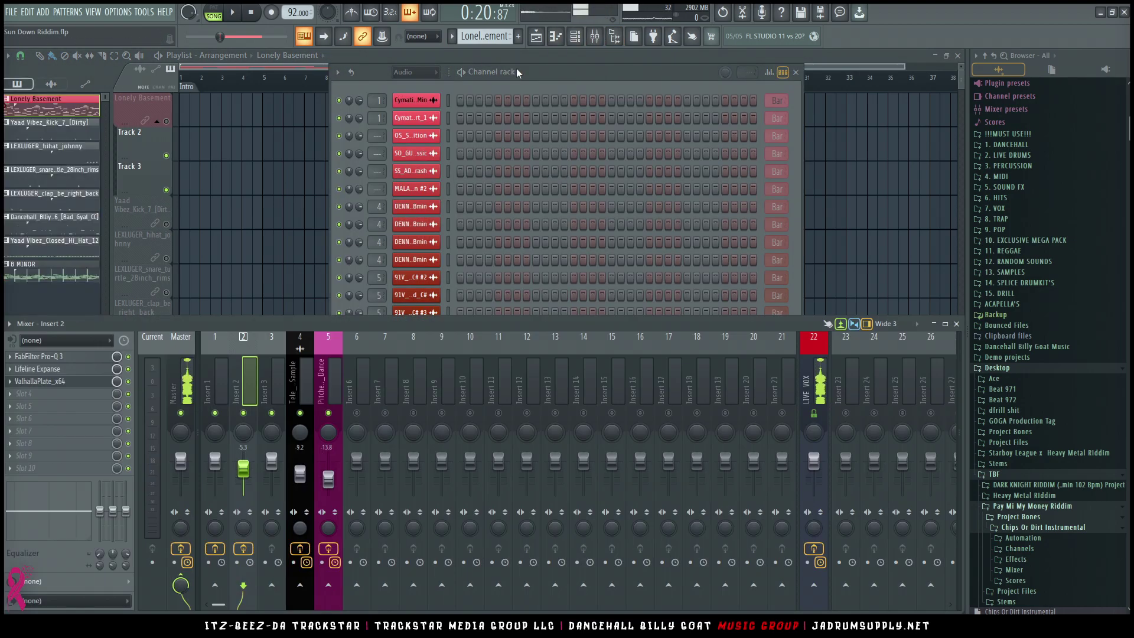
click(417, 137)
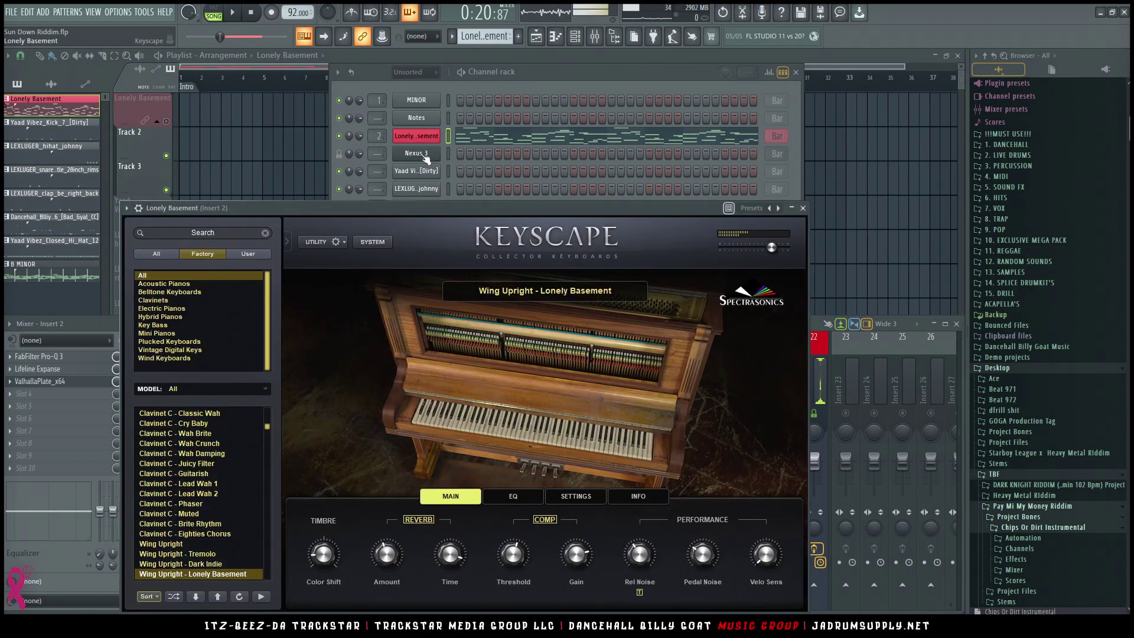
key(F9)
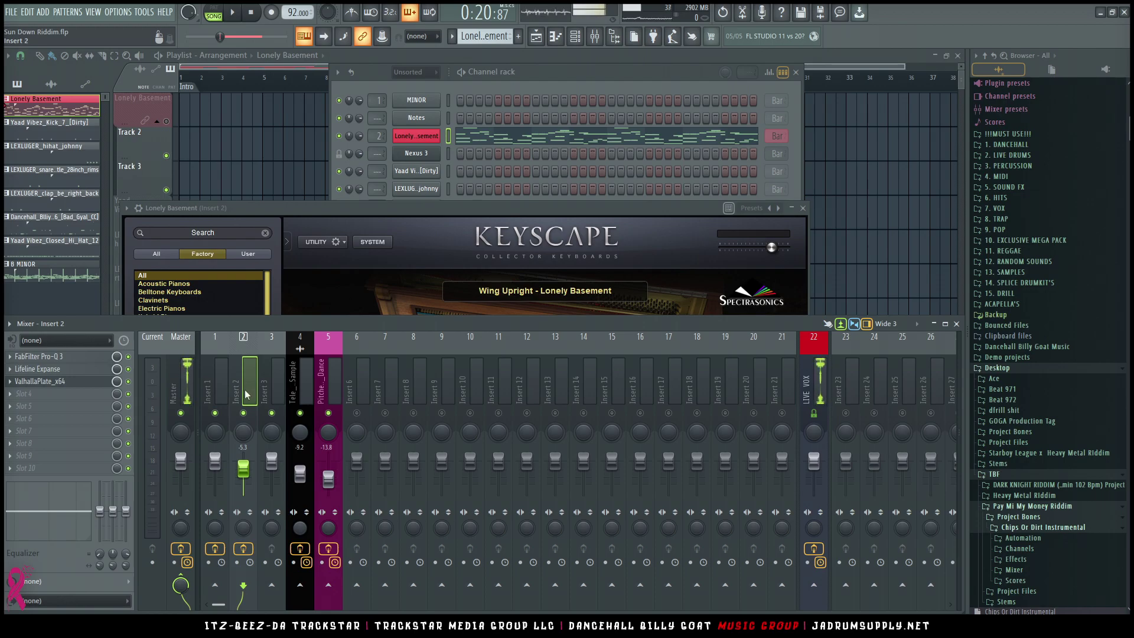
key(ctrl+l)
Step: Move mixer inserts 3 to 14 twelve slots to the right, starting at slot 15
drag(271, 384, 586, 402)
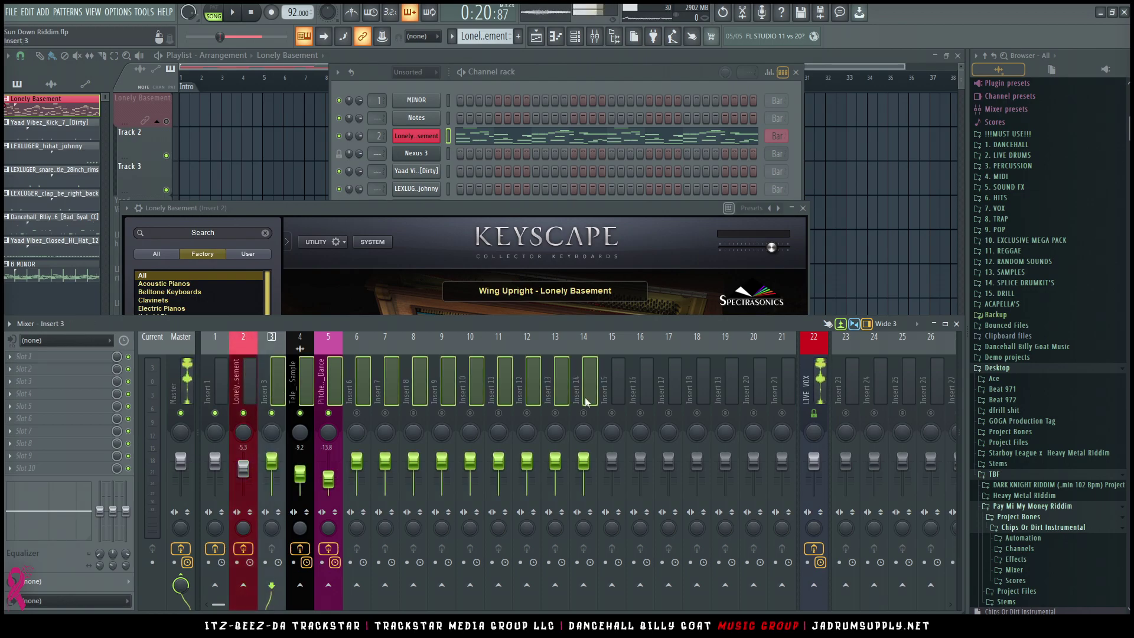
key(alt+Right)
key(alt+Right)
key(alt+Right)
key(alt+Right)
key(alt+Right)
key(alt+Right)
key(alt+Right)
key(alt+Right)
key(alt+Right)
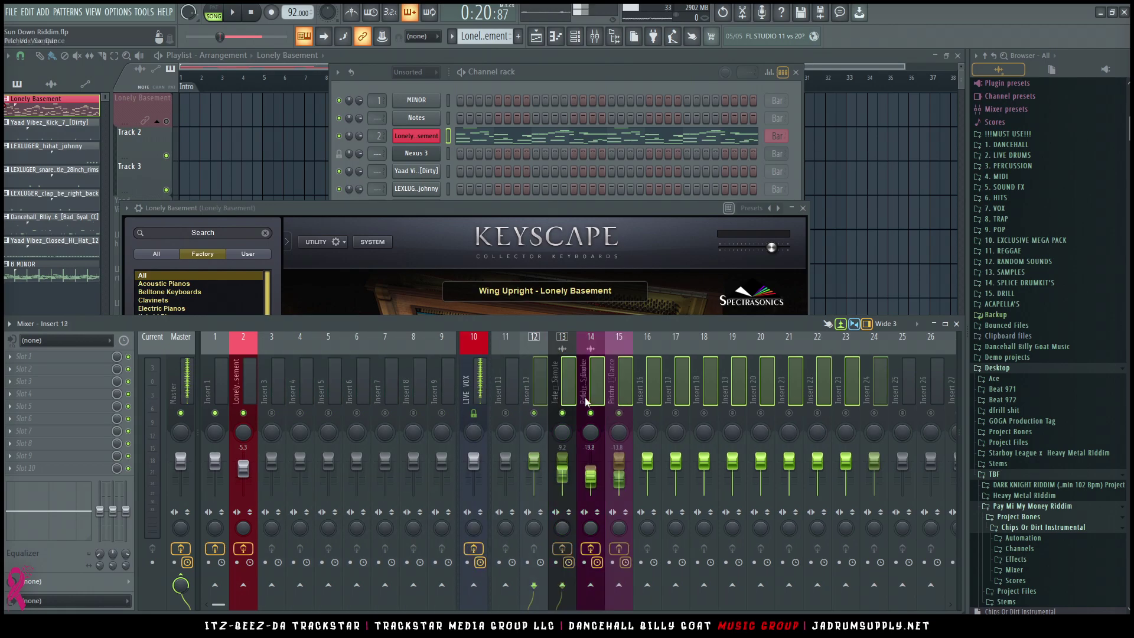
key(alt+Right)
key(alt+Right)
key(alt+Right)
Step: Show all channels and link the Lonely Basement High (Natural) and Lonely Basement (Lifeline) audio channels to mixer inserts 3 and 4
click(520, 87)
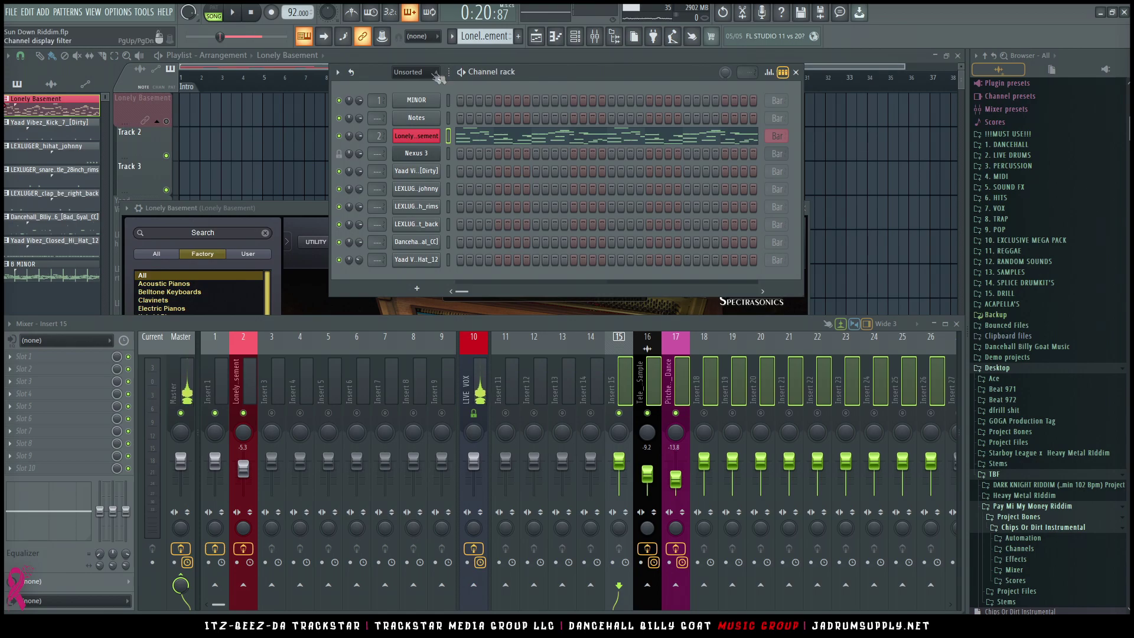
scroll(439, 75, up, 1)
click(448, 508)
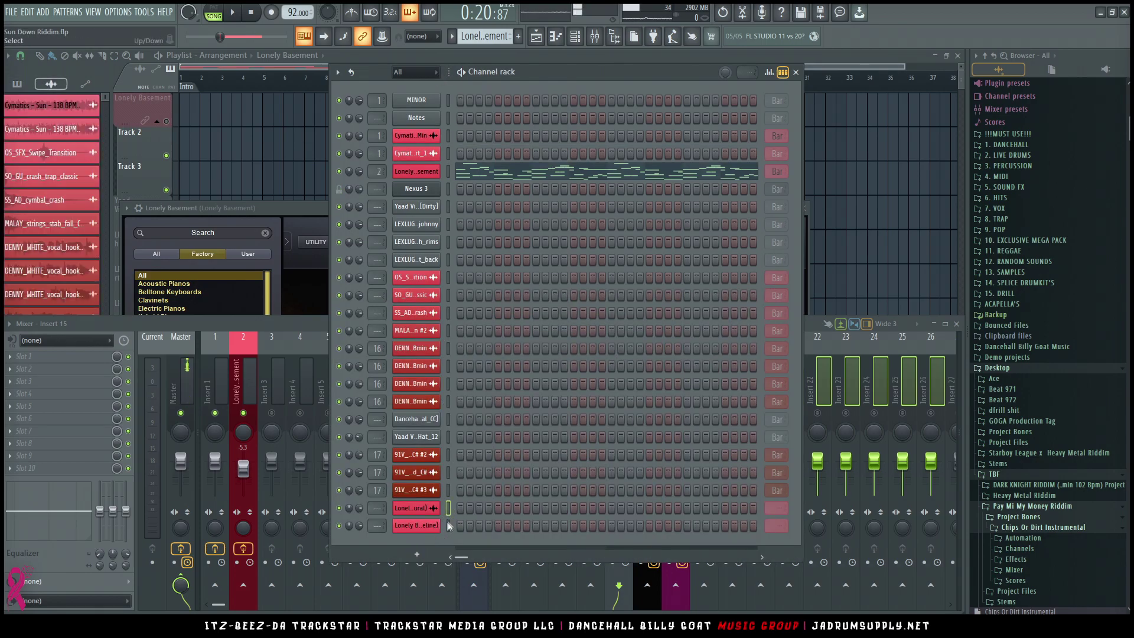
click(261, 364)
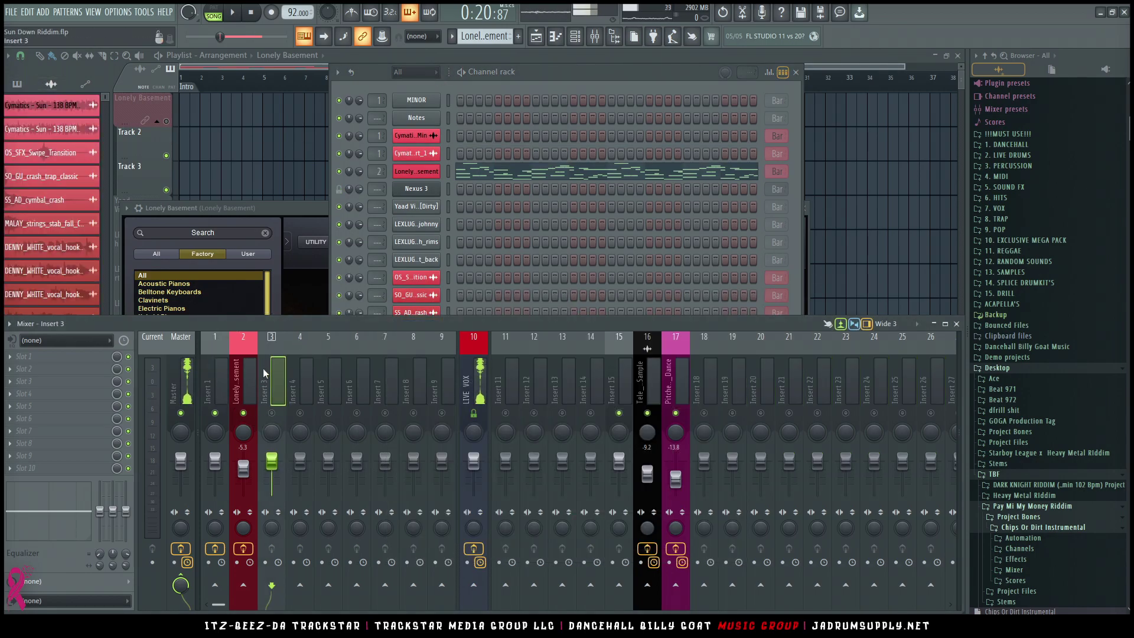
click(264, 368)
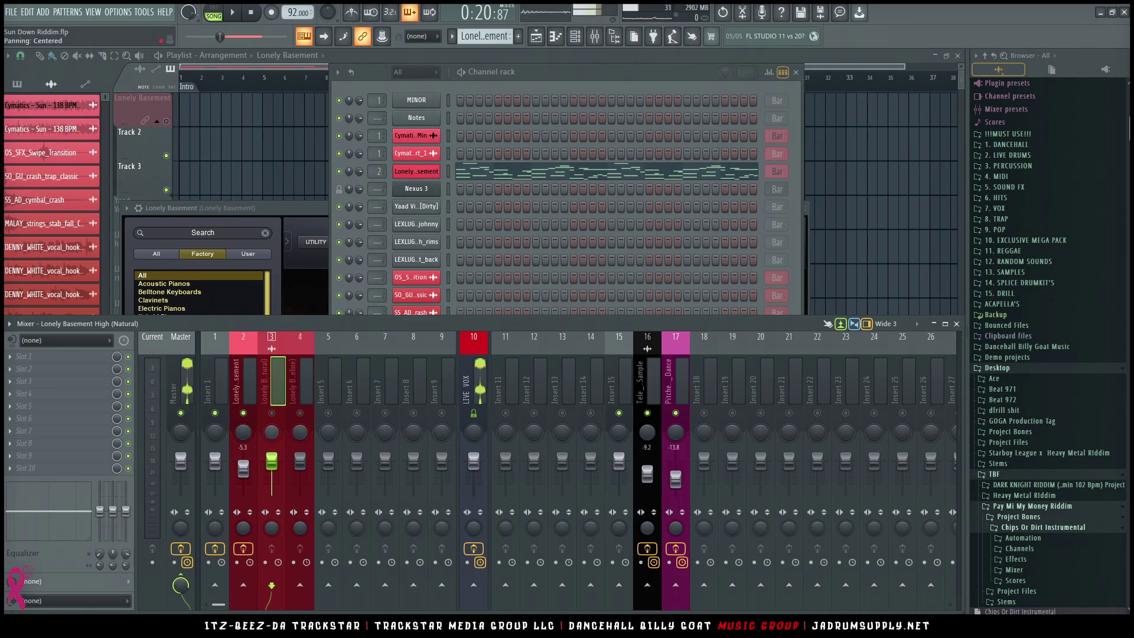
Step: Pan the Natural insert left and the Lifeline insert right, and lower both volumes to -9.4 dB
click(301, 432)
drag(300, 431, 300, 427)
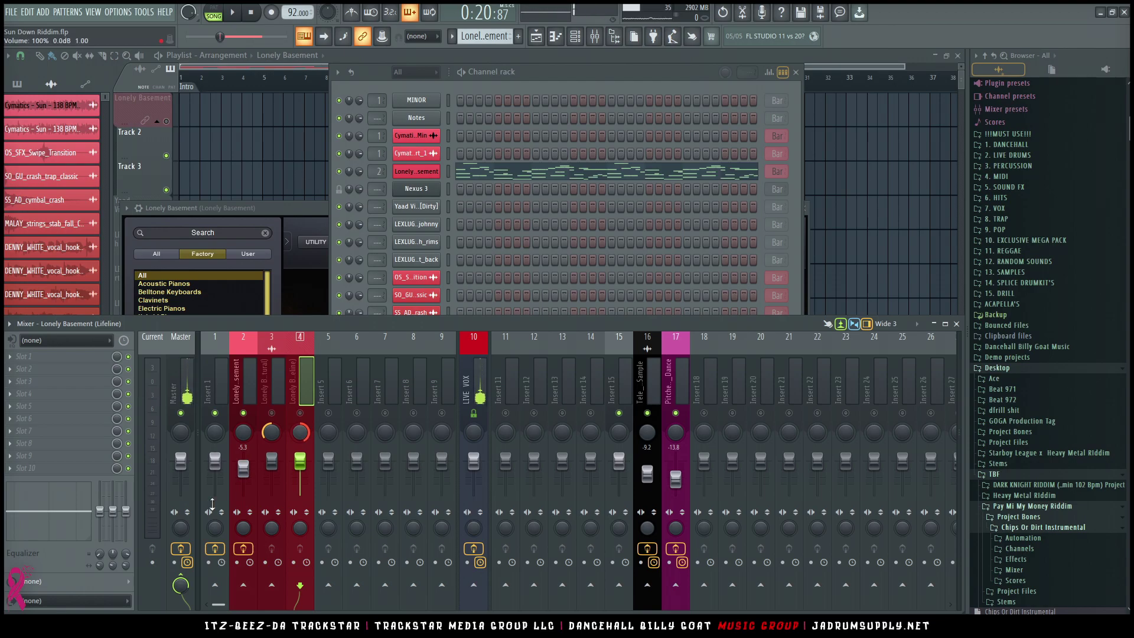
ctrl+click(275, 459)
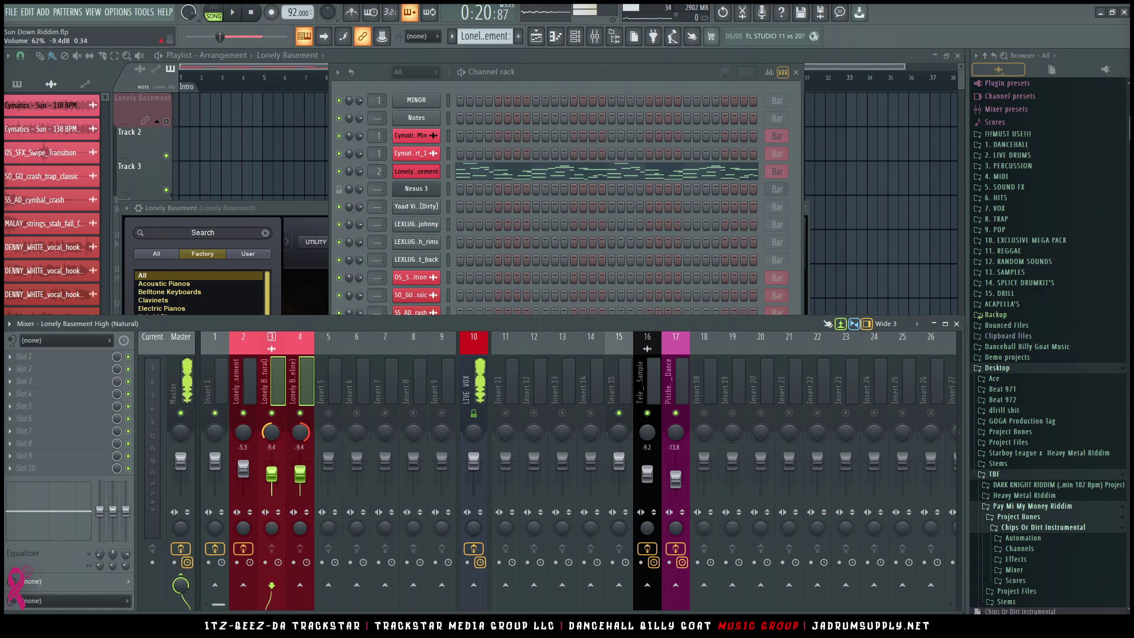
Step: Audition the panned Natural and Lifeline audio together, and compare it with the Lifeline mixer track muted
key(space)
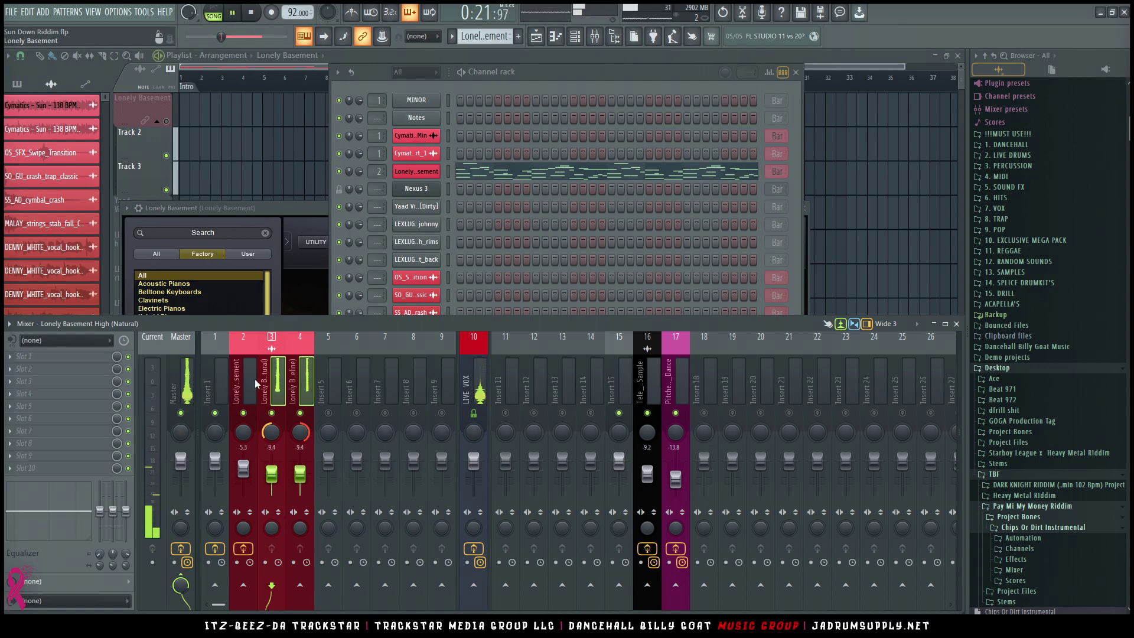
key(F12)
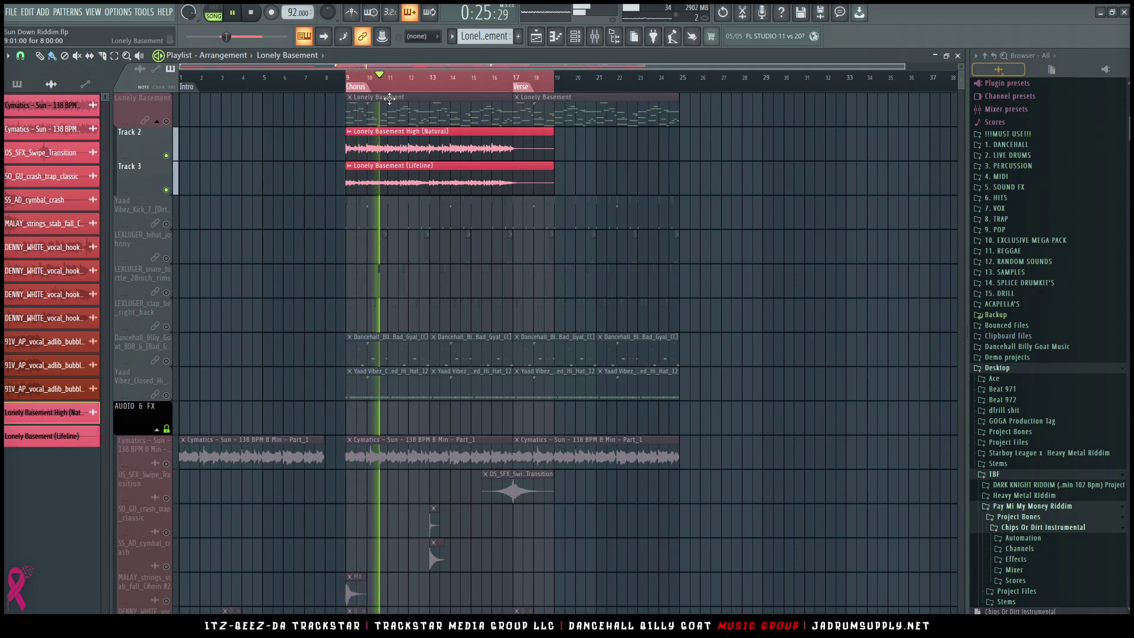
key(space)
click(575, 36)
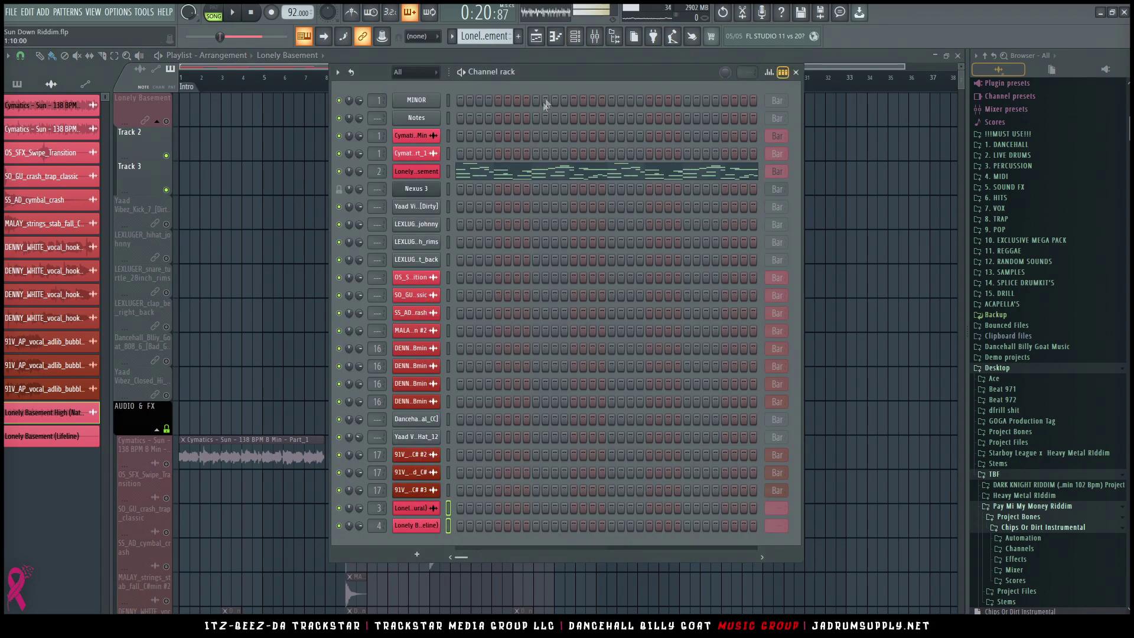
key(F9)
click(309, 436)
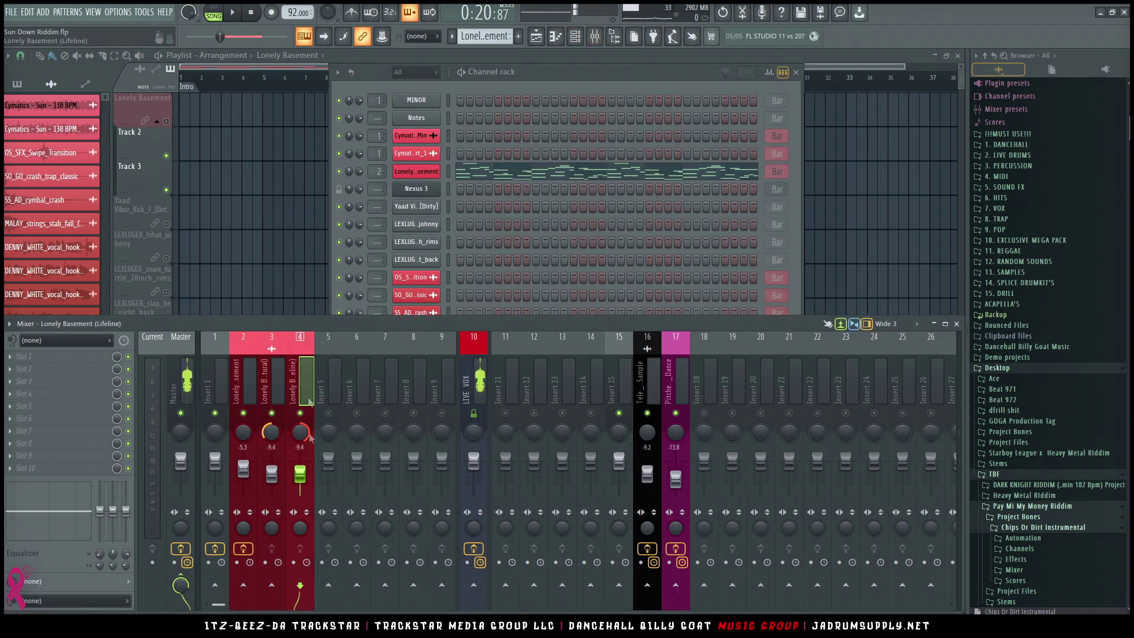
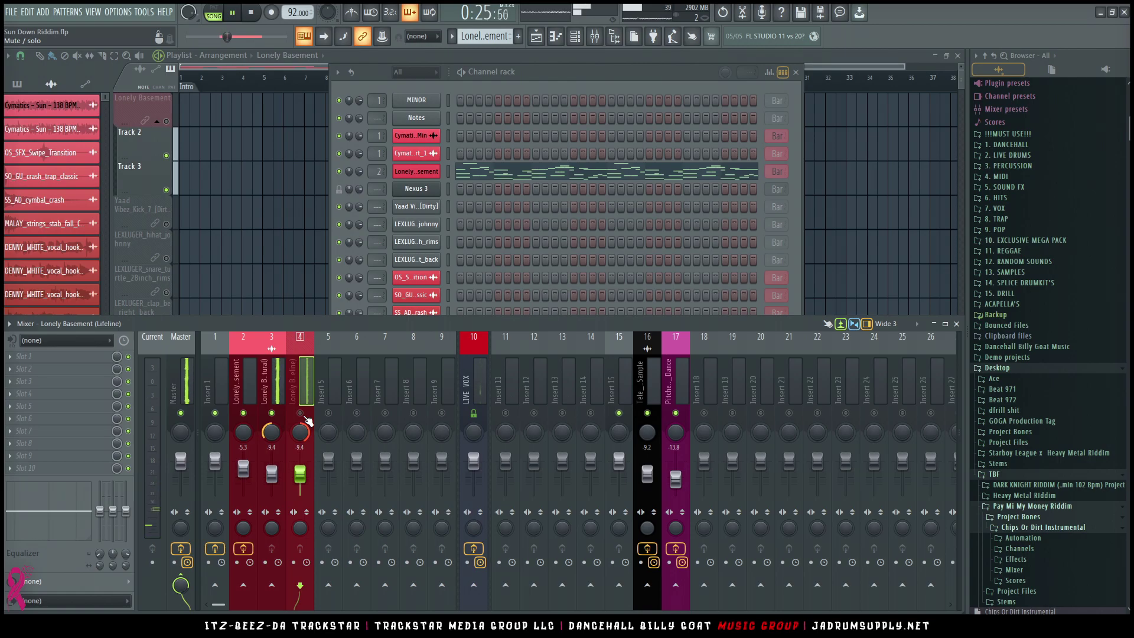
key(space)
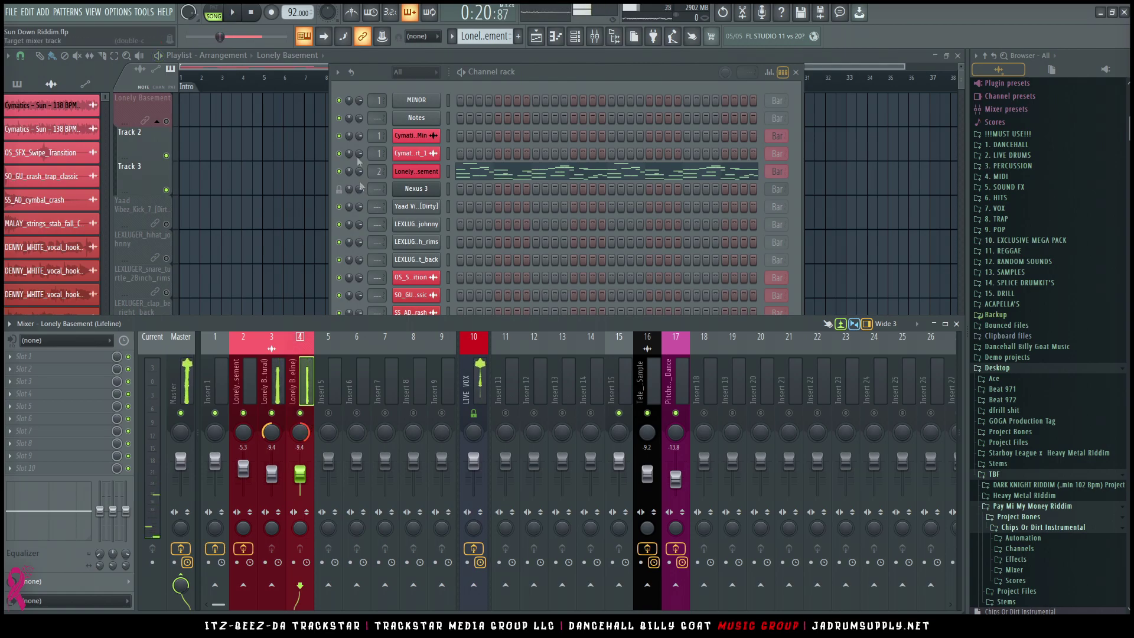
Step: Unmute the original Lonely Basement pattern track in the playlist and play it together with the two audio clips
key(F5)
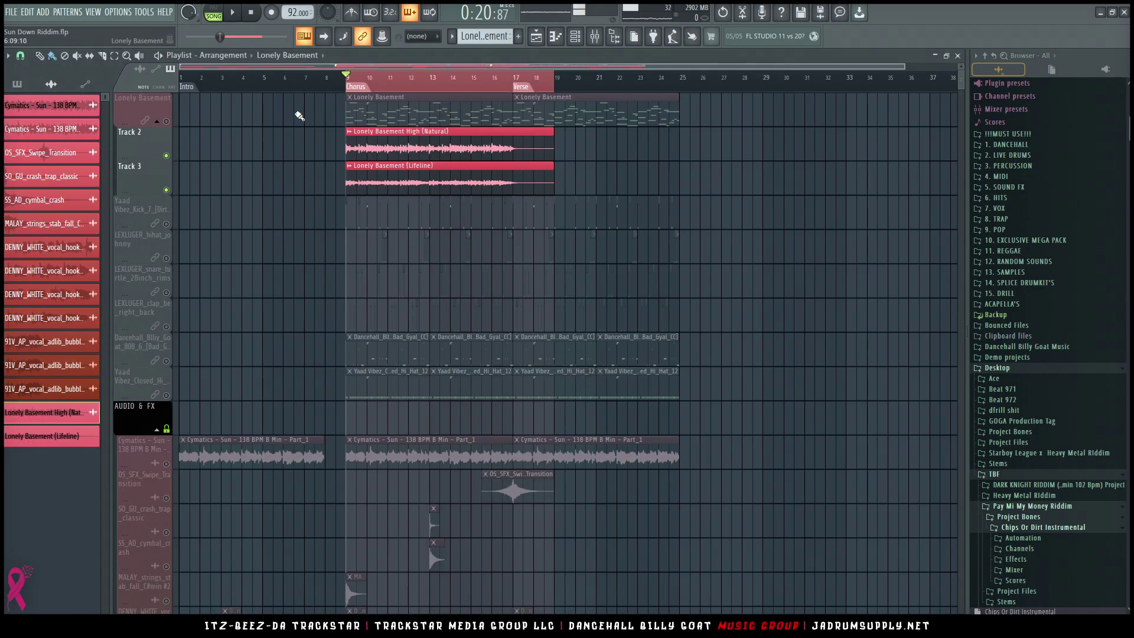
click(151, 115)
key(space)
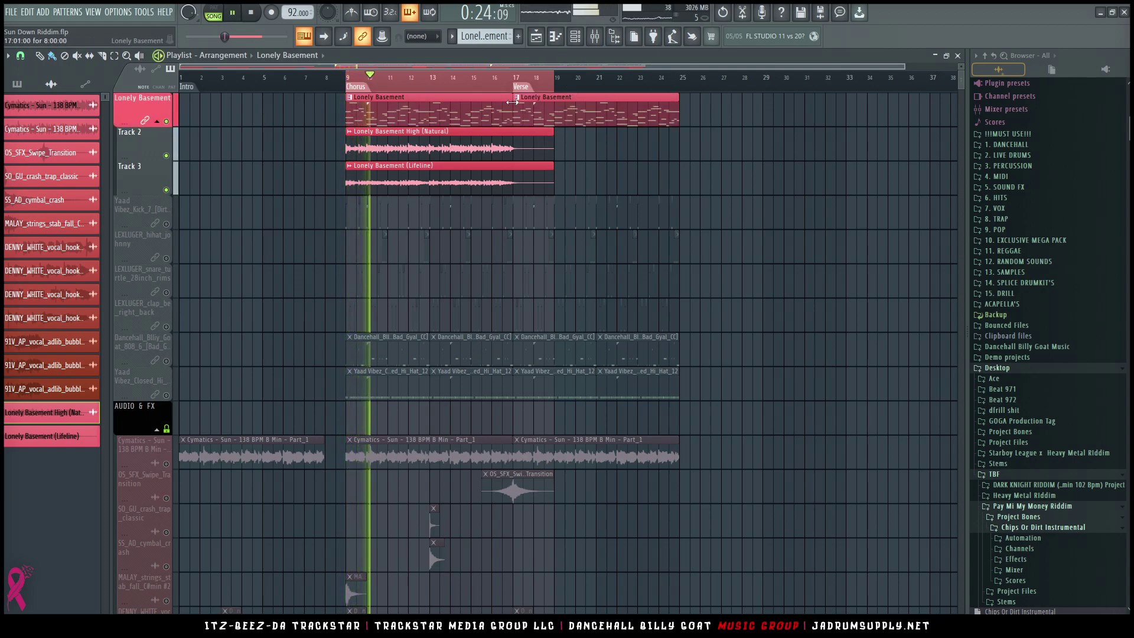
key(space)
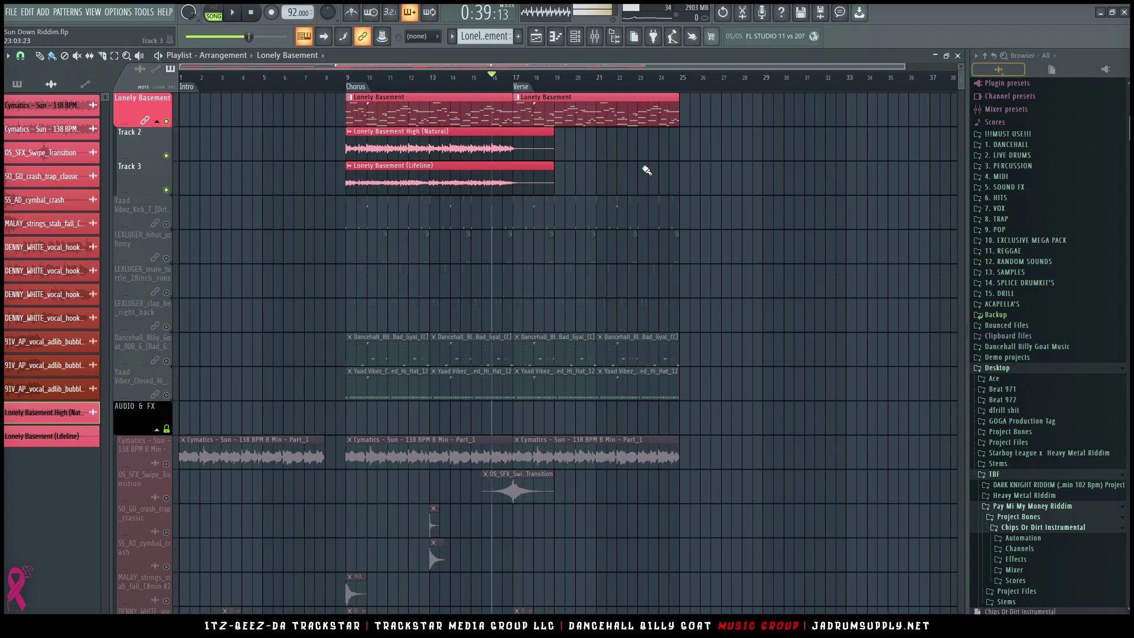
key(space)
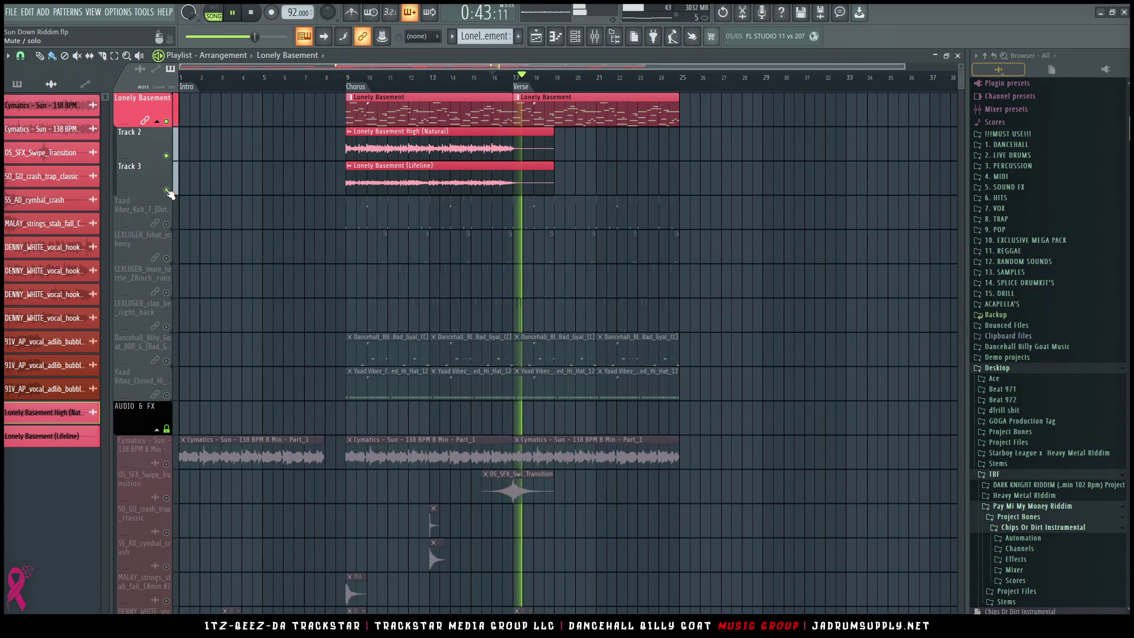
key(space)
Step: Name and color playlist Tracks 2 and 3 after their Lonely Basement High (Natural) and Lonely Basement (Lifeline) clips
drag(145, 138, 145, 171)
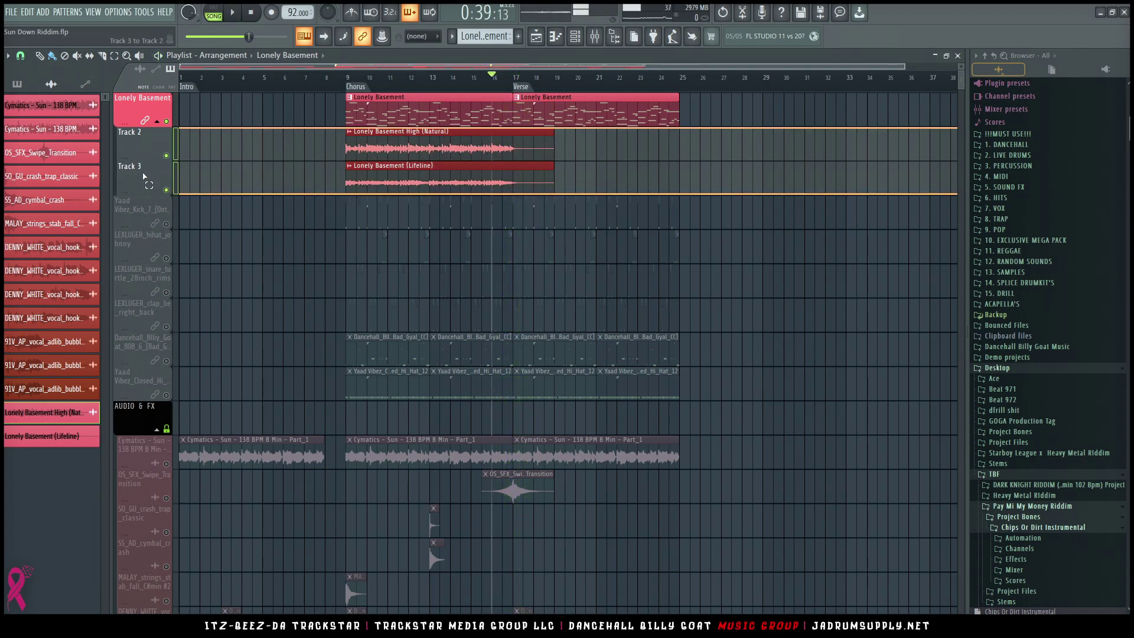
right_click(143, 165)
click(177, 341)
right_click(137, 131)
click(172, 304)
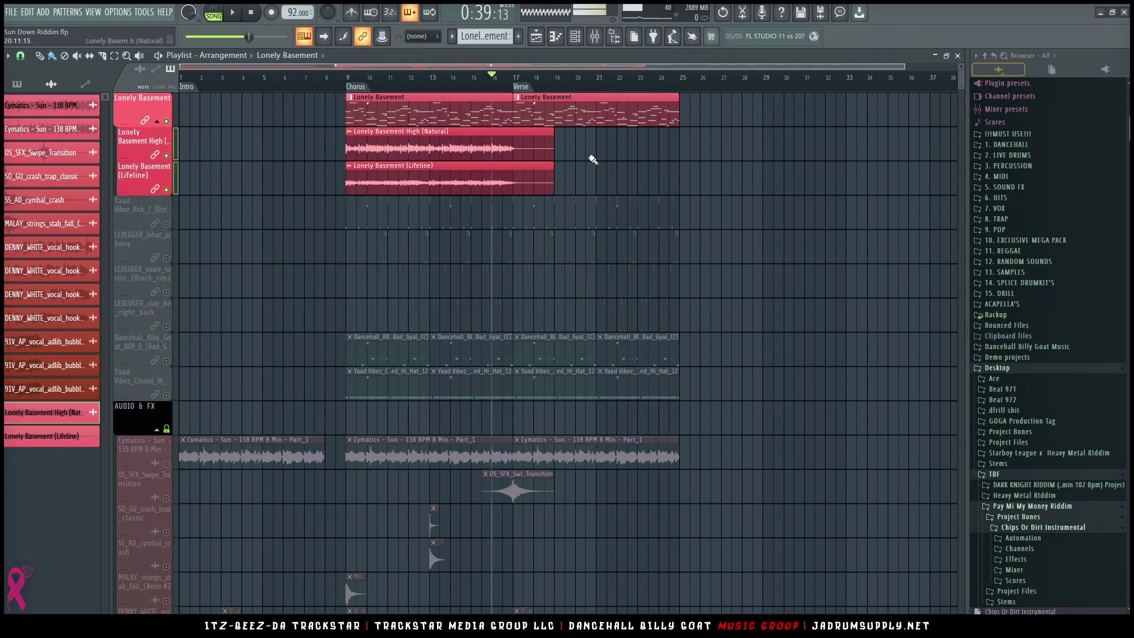
double_click(488, 149)
click(216, 328)
click(224, 366)
click(42, 436)
click(136, 241)
click(136, 289)
click(348, 126)
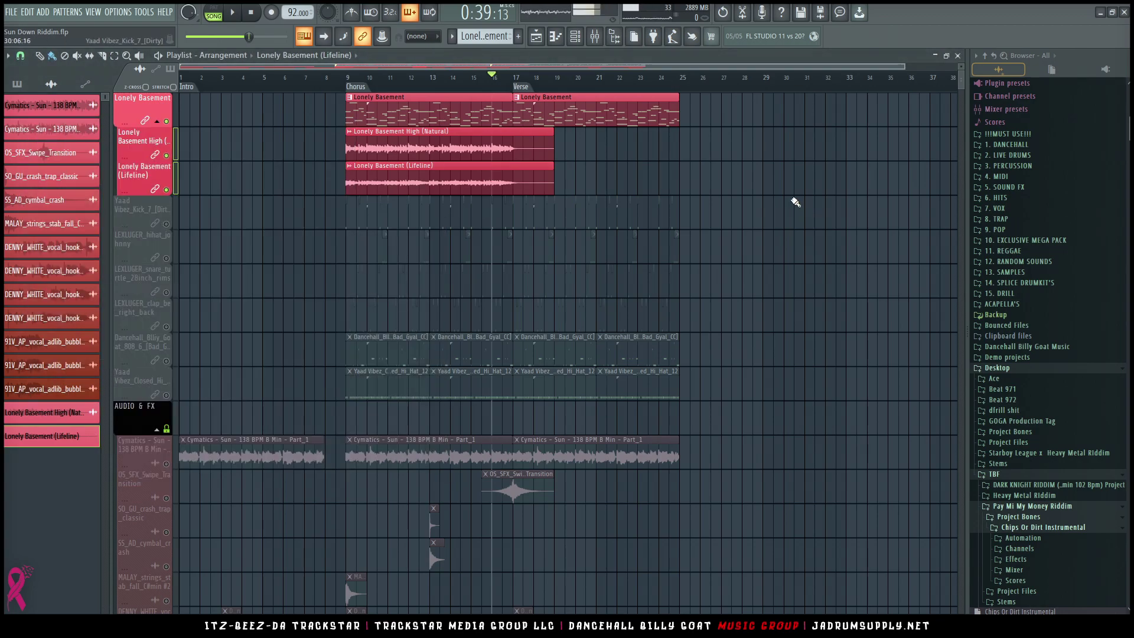
Step: Link the Yaad Vibez kick and the LEXLUGER hihat, snare rims and clap channels to mixer inserts 5 to 8
scroll(768, 178, up, 3)
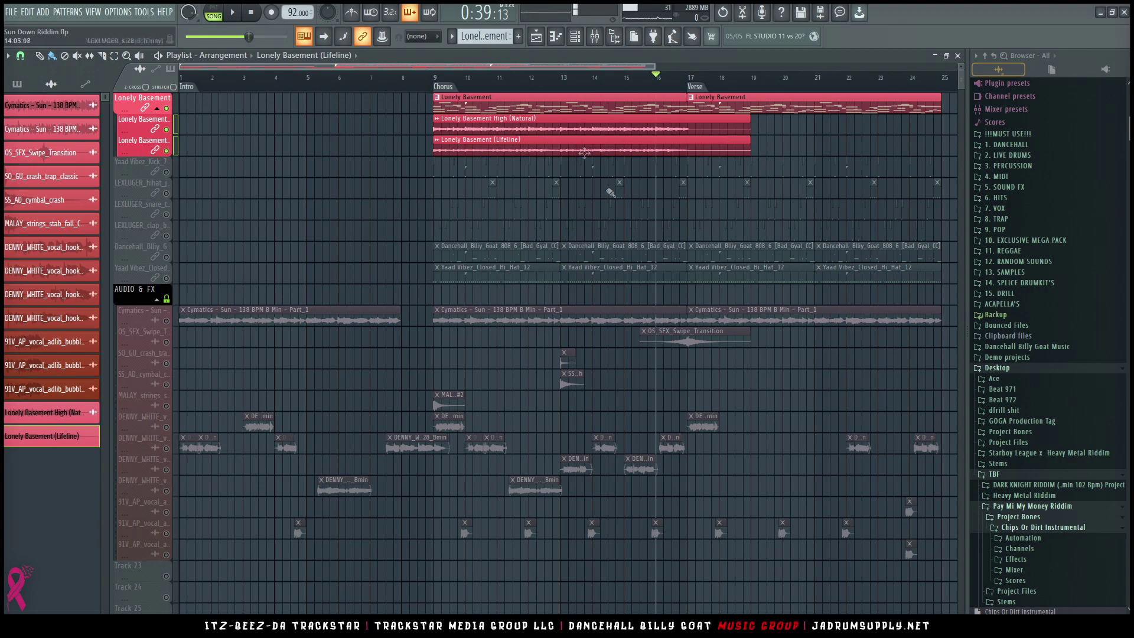
click(575, 36)
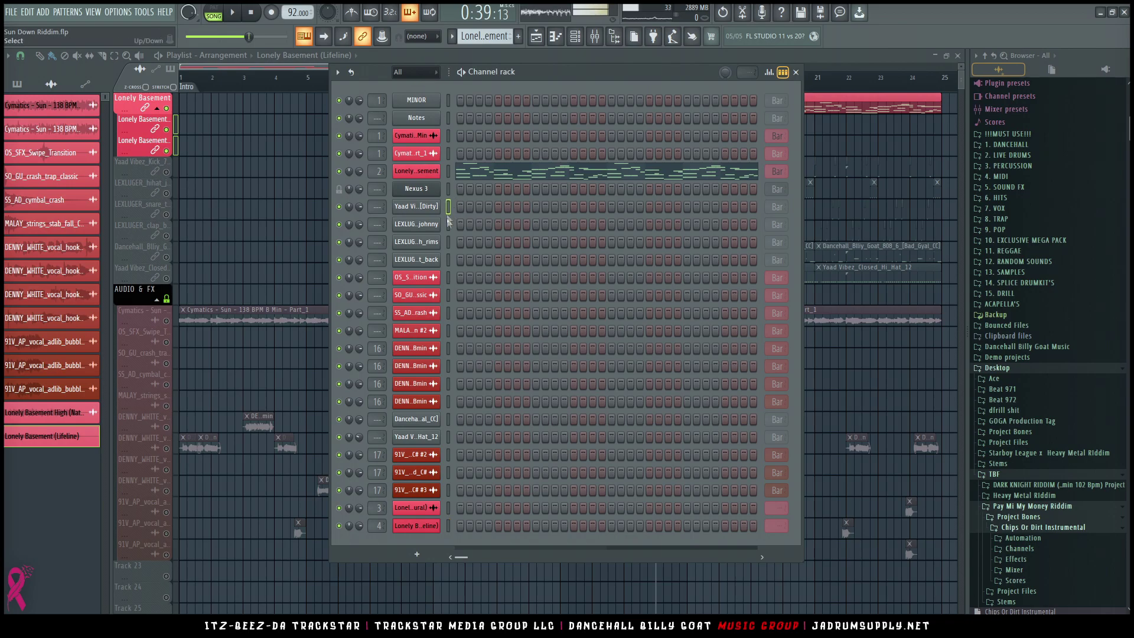
key(F9)
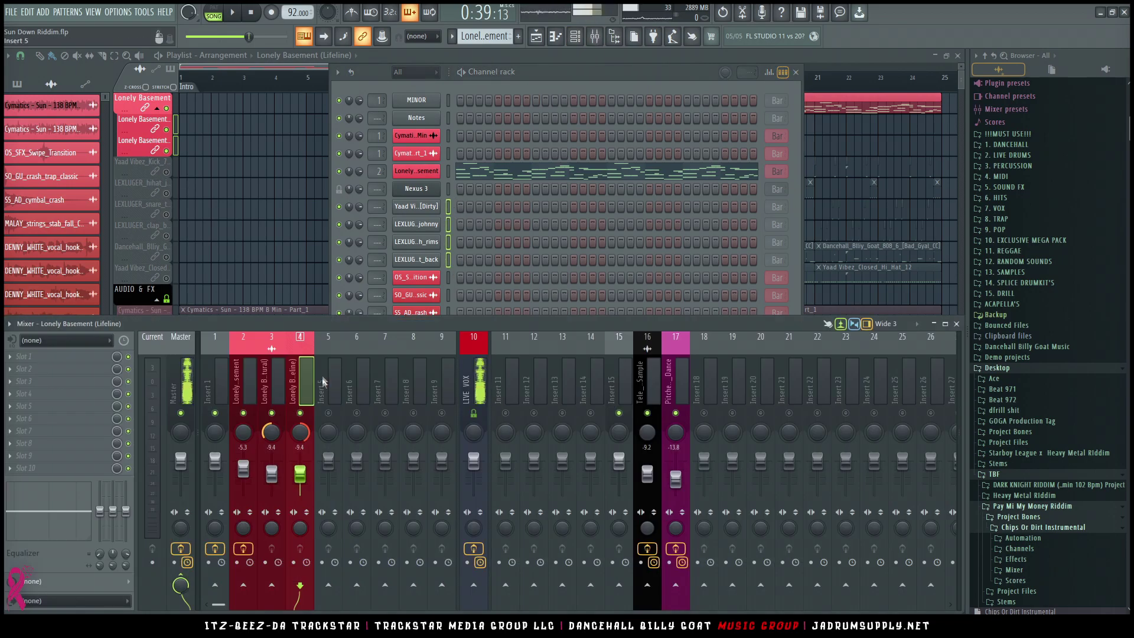
click(323, 383)
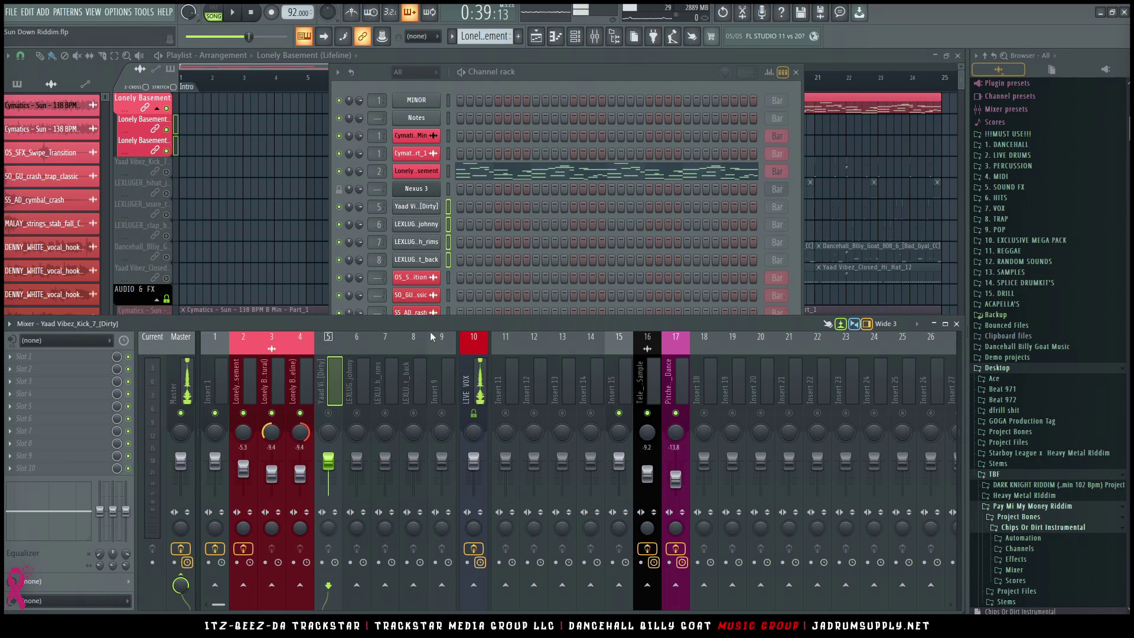
right_click(301, 413)
click(543, 148)
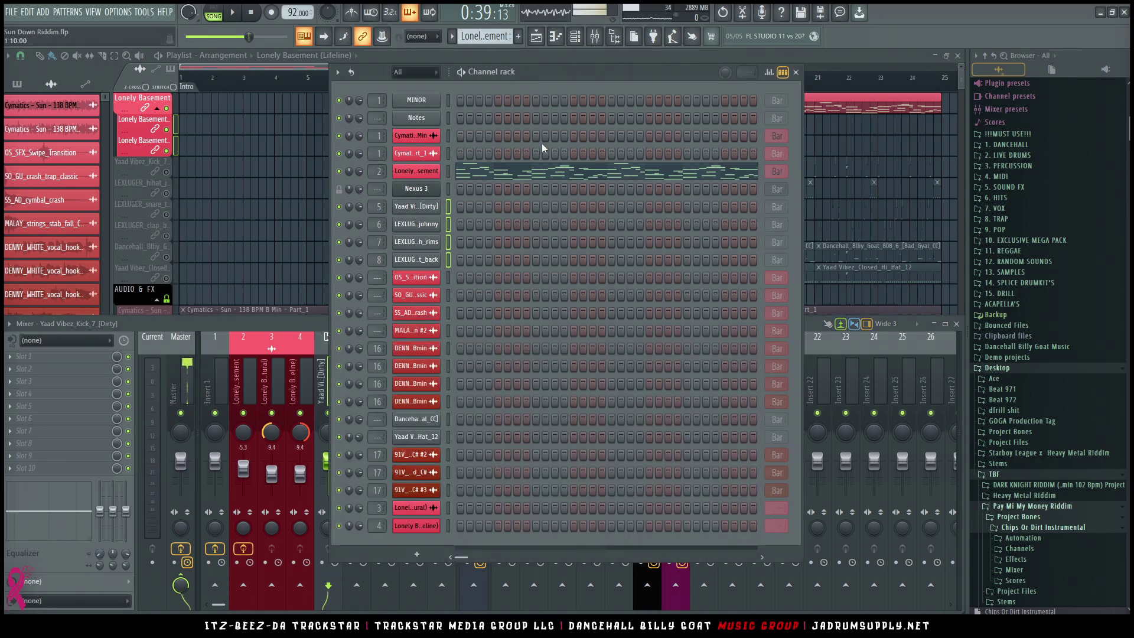
Step: Show only the audio channels in the channel rack and link the two Cymatics - Sun channels to mixer insert 1
click(432, 73)
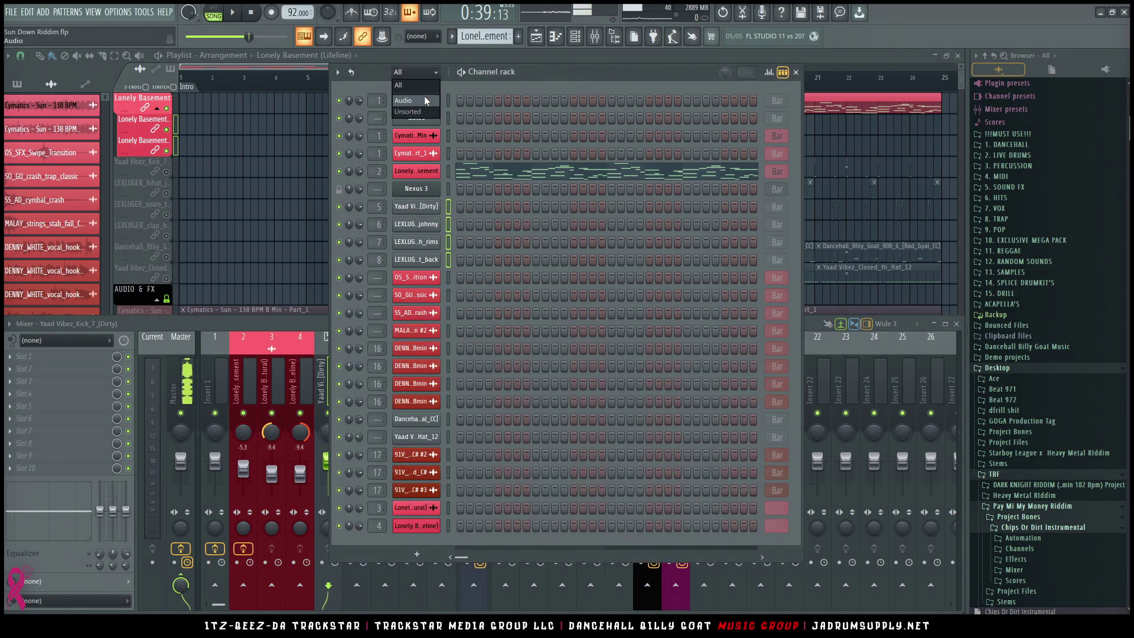
click(421, 112)
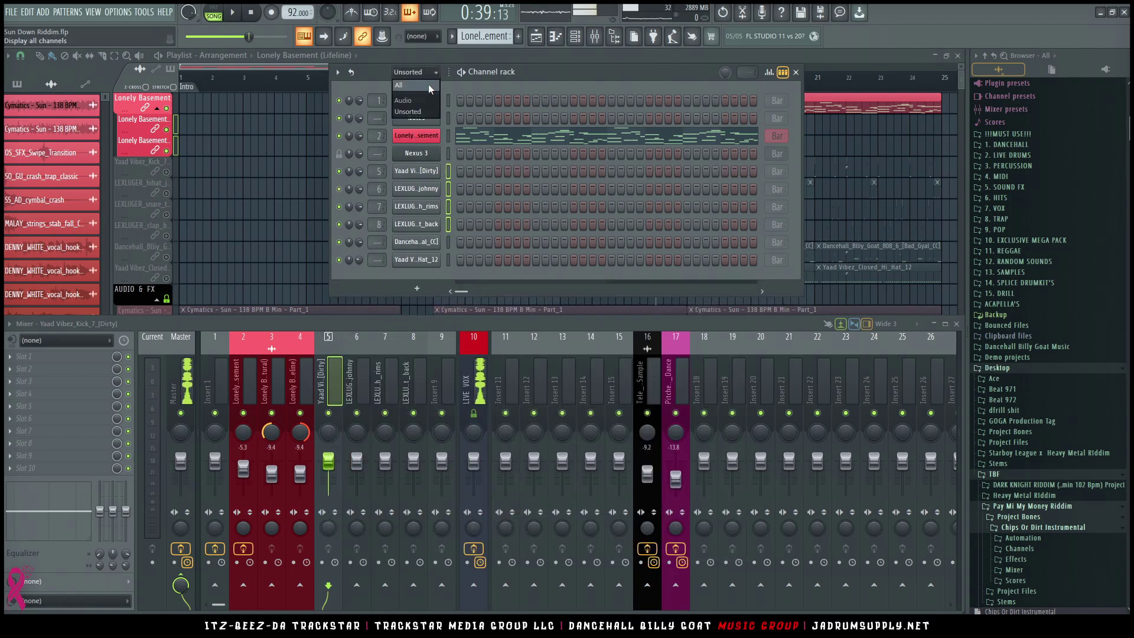
click(416, 101)
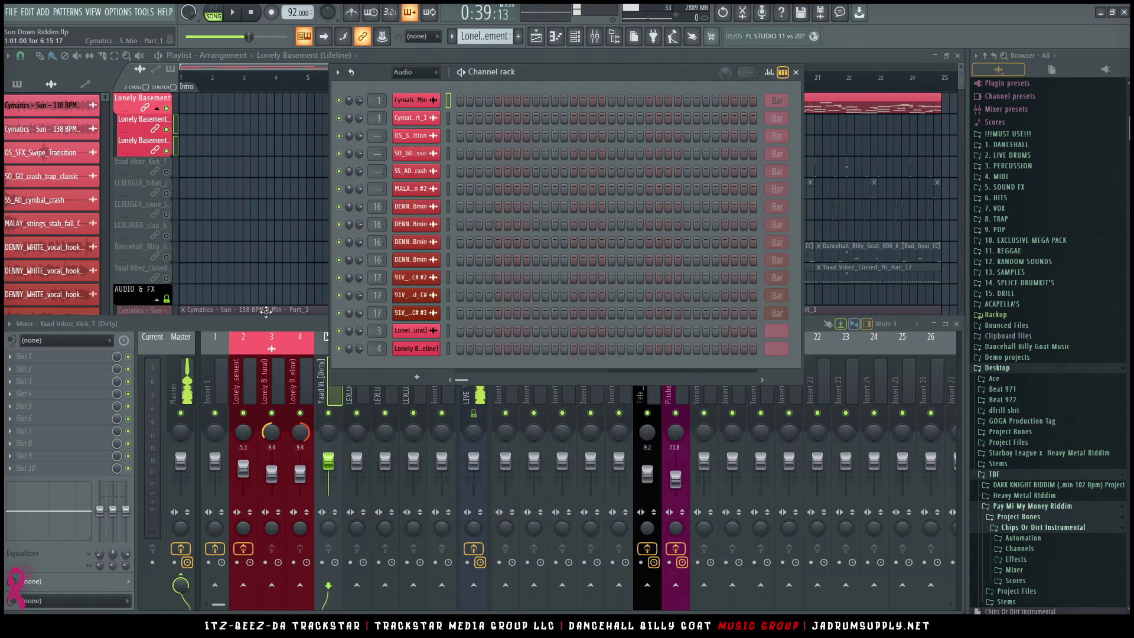
click(217, 378)
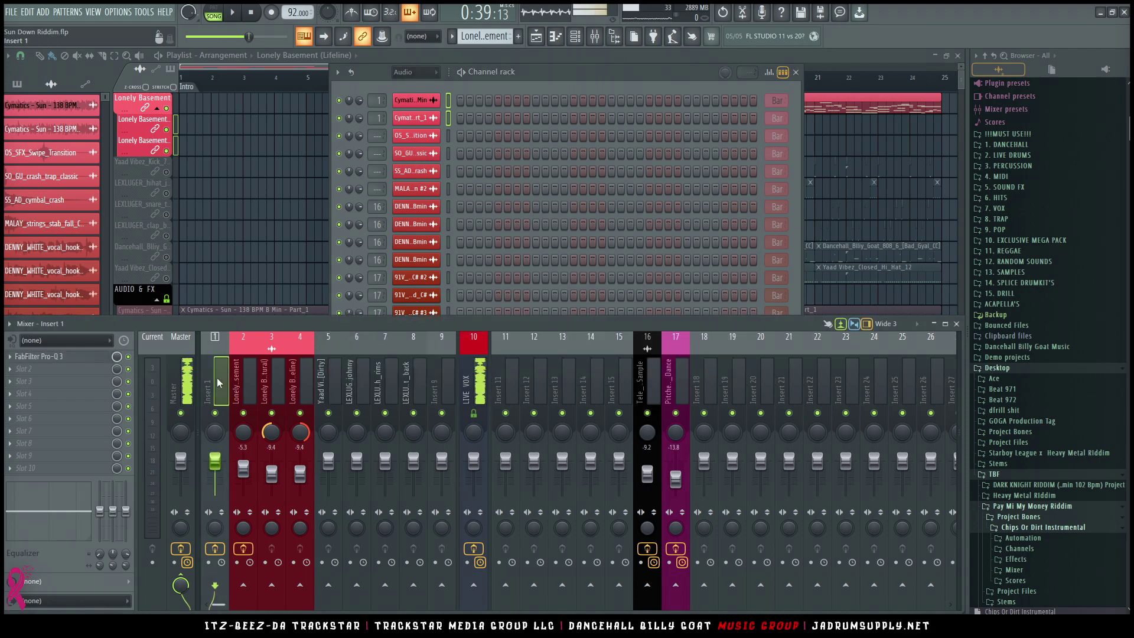
key(ctrl+l)
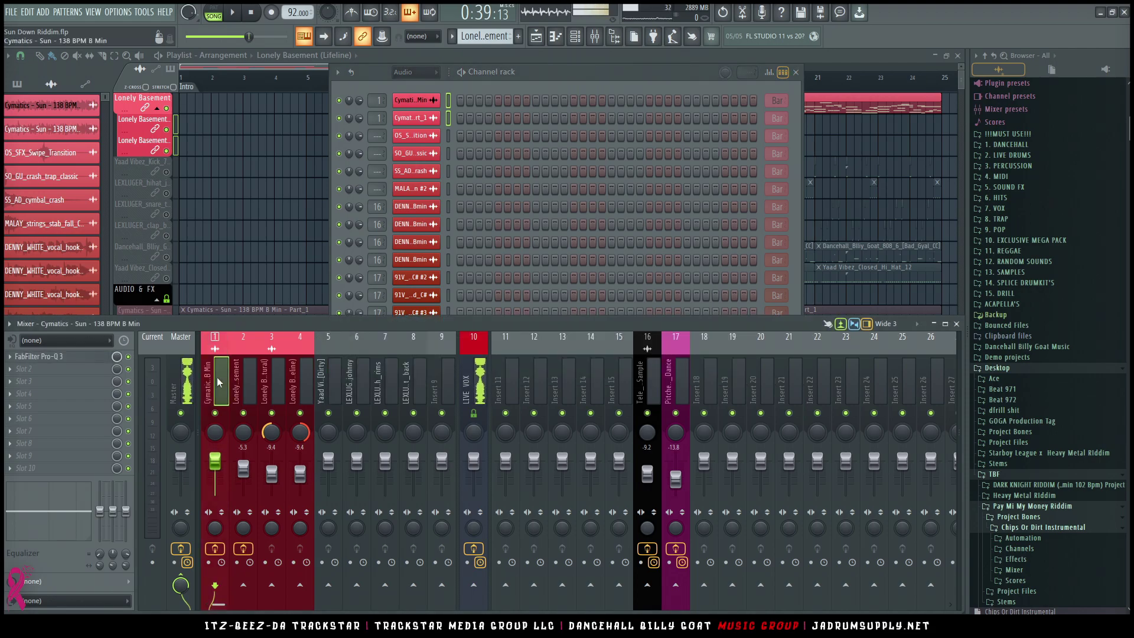
Step: Move the Cymatics mixer track from insert 1 to insert 10, just past the LIVE VOX track
key(alt+Right)
key(alt+Right)
key(alt+Right)
key(alt+Right)
key(alt+Right)
key(alt+Right)
key(alt+Right)
key(alt+Right)
key(alt+Right)
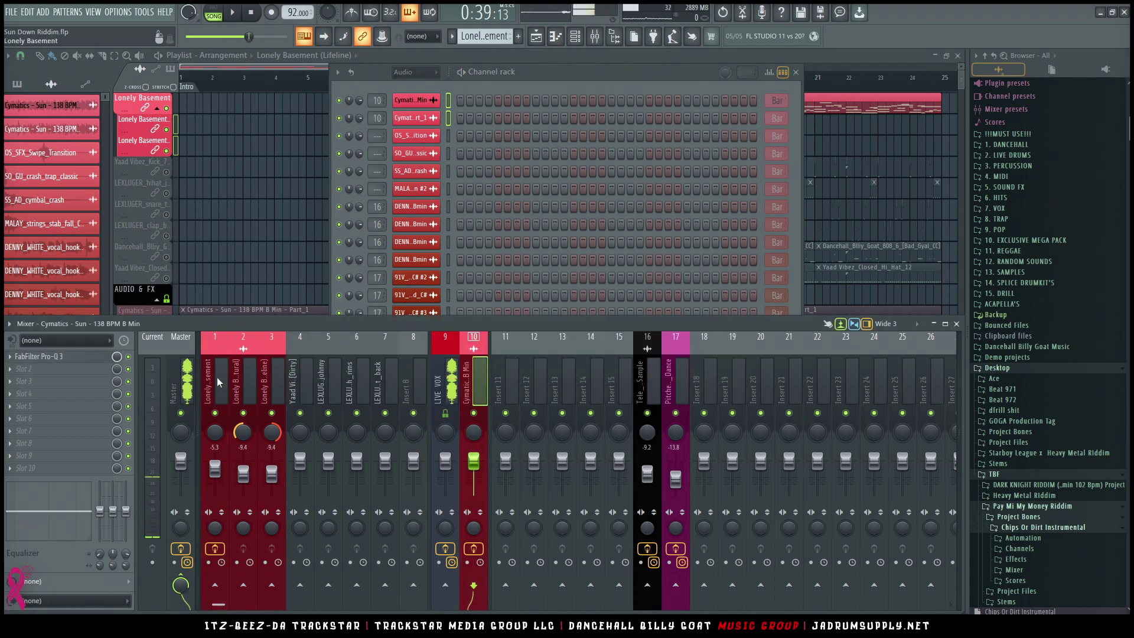
Step: Move the LIVE VOX mixer track to insert 15, directly beside the Tele_Vox_Sample track
key(alt+Left)
key(Right)
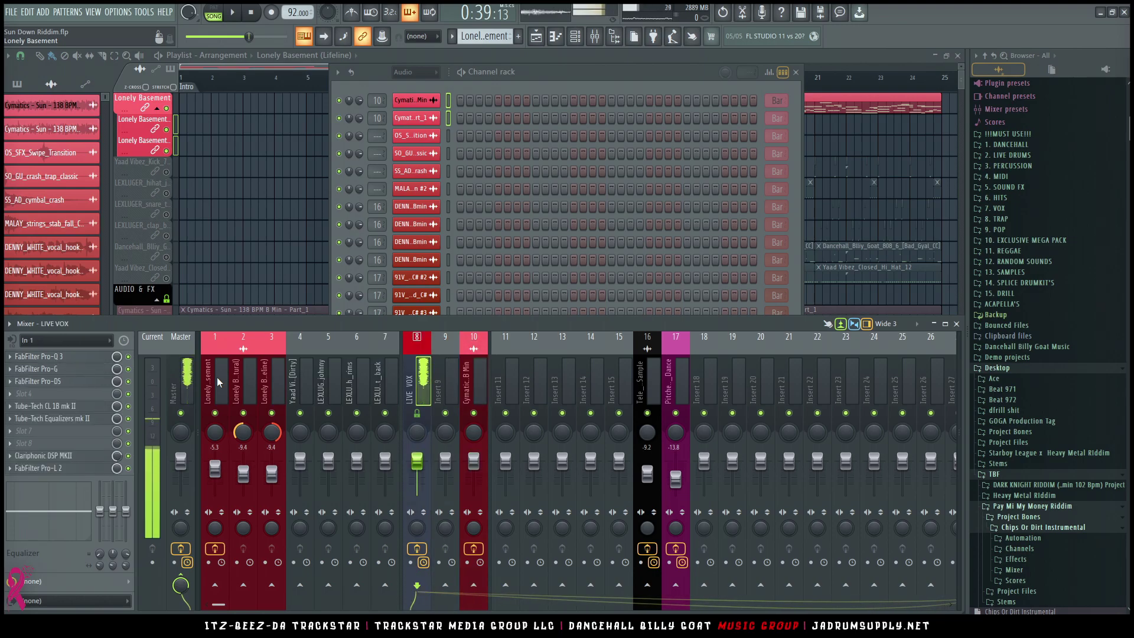
key(alt+Right)
key(alt+Right)
key(alt+Right)
key(alt+Right)
key(alt+Right)
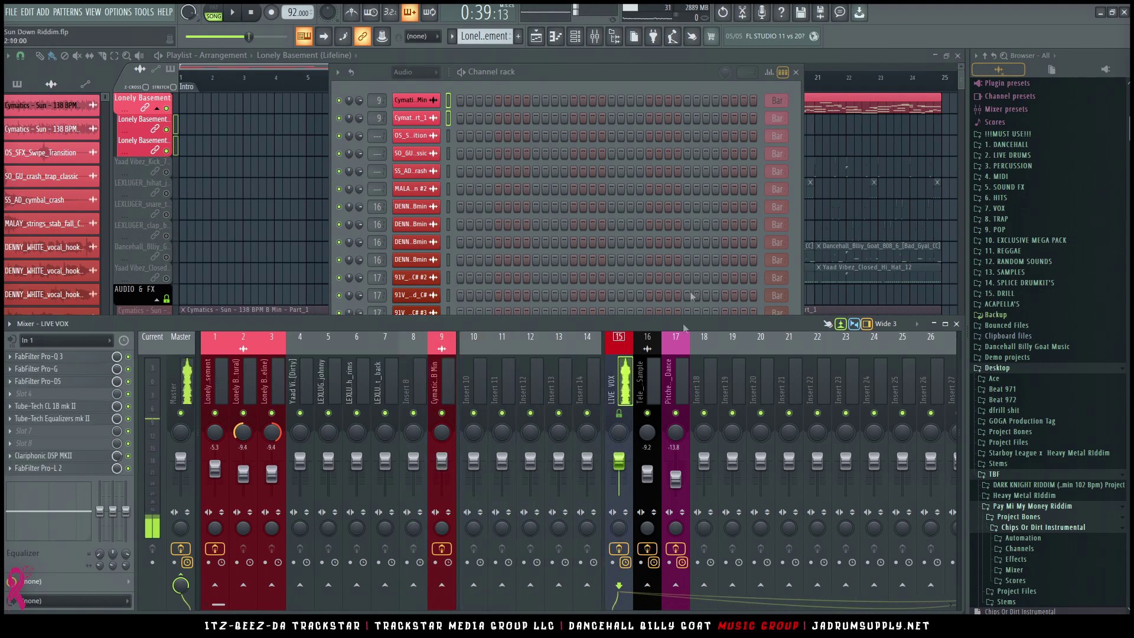
Step: Shift the LIVE VOX, Tele_Vox_Sample and Pitched_Vox_Dance mixer tracks together to inserts 22 to 24
drag(587, 384, 731, 410)
key(alt+Right)
key(alt+Right)
key(alt+Right)
key(alt+Right)
key(alt+Right)
key(alt+Right)
key(alt+Right)
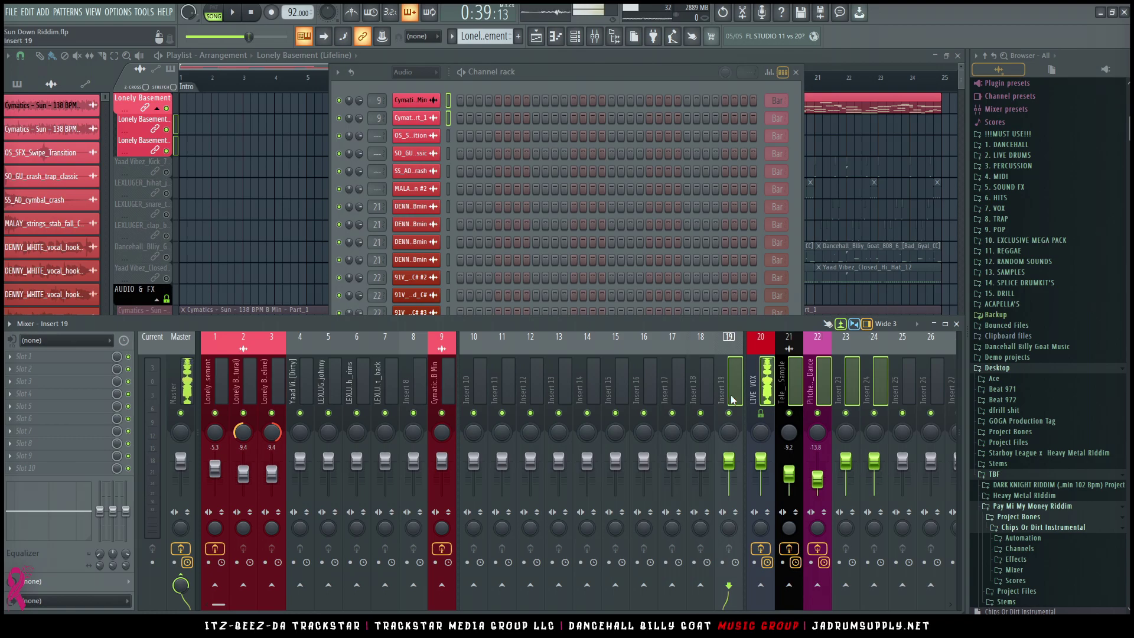
Step: Link the OS_SFX, SO_GU crash, SS_AD cymbal and MALAY strings channels to inserts 10 to 13, and remove the separator before insert 10
click(549, 94)
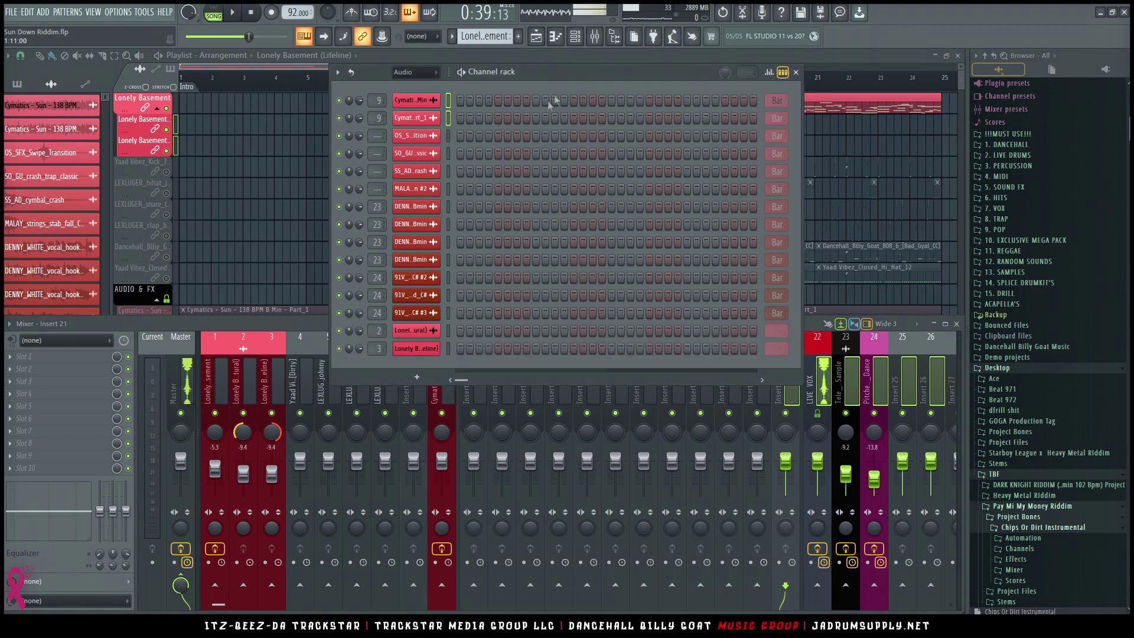
click(437, 135)
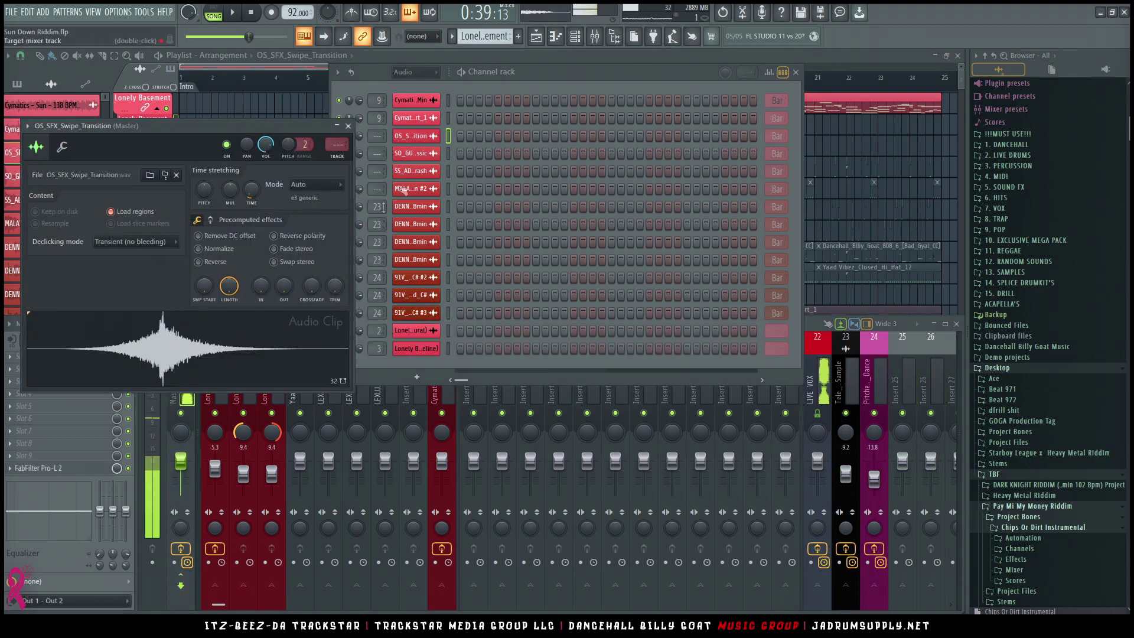
click(414, 153)
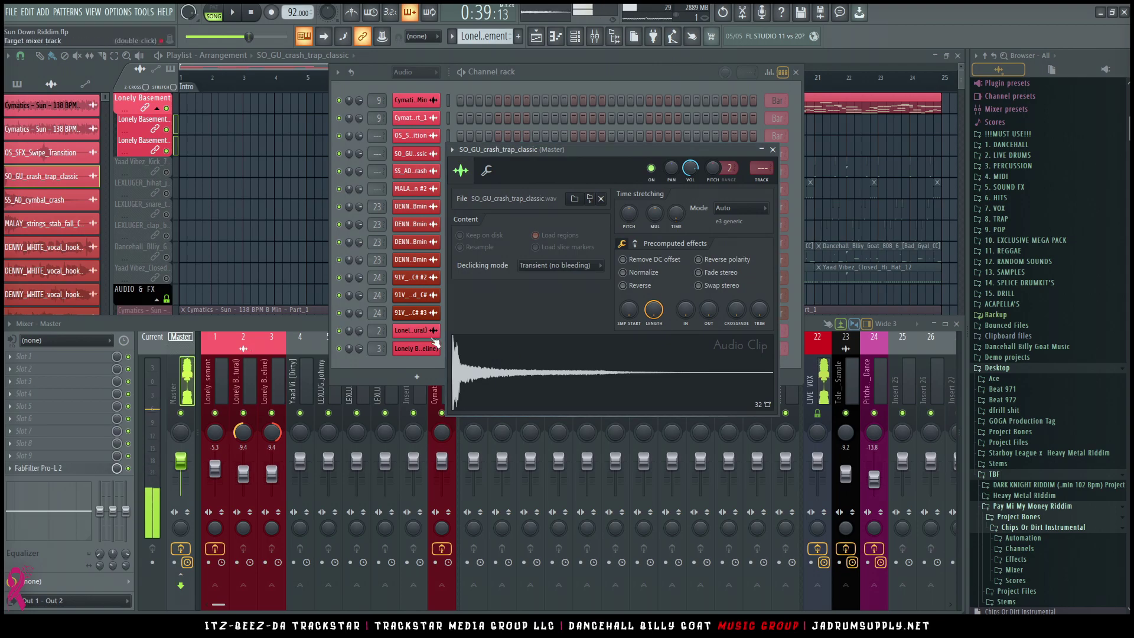
click(449, 136)
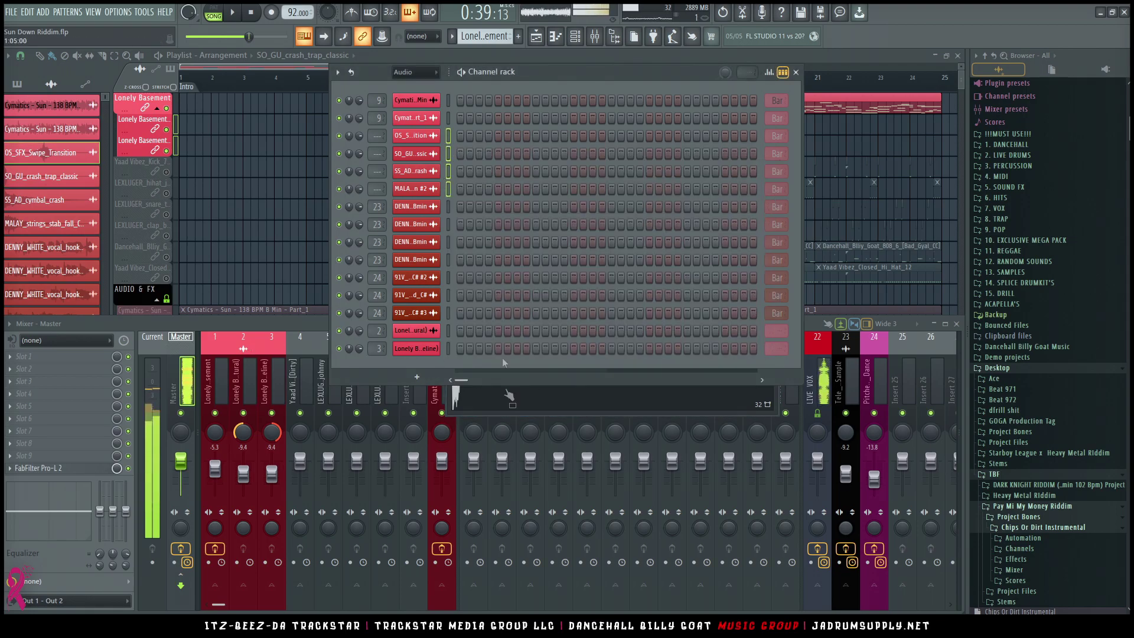
click(483, 398)
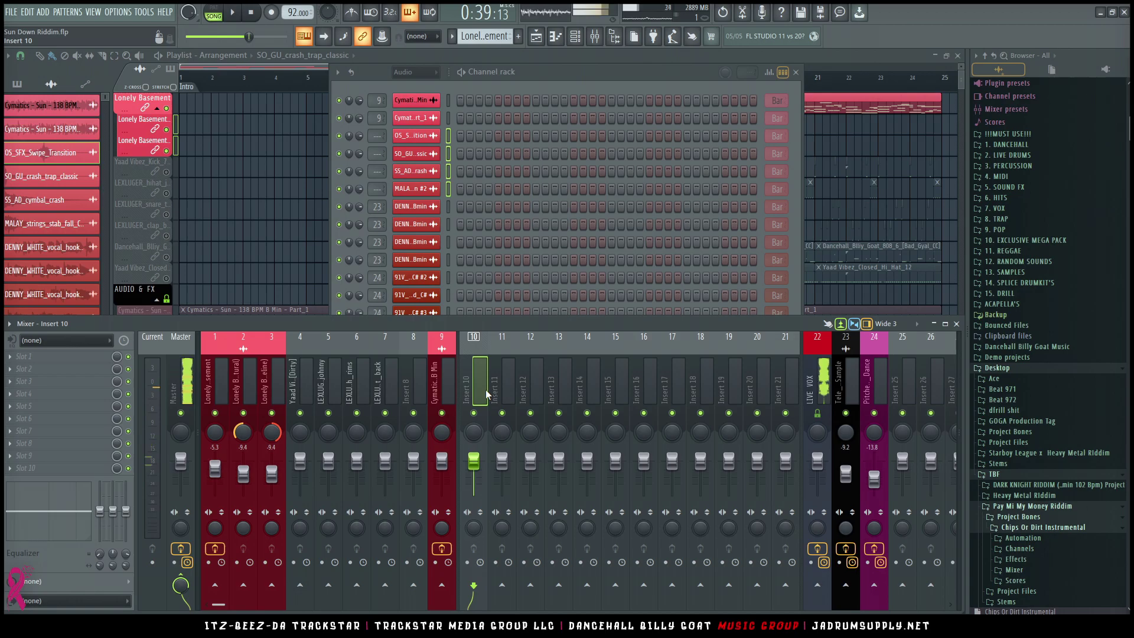
key(ctrl+l)
right_click(488, 394)
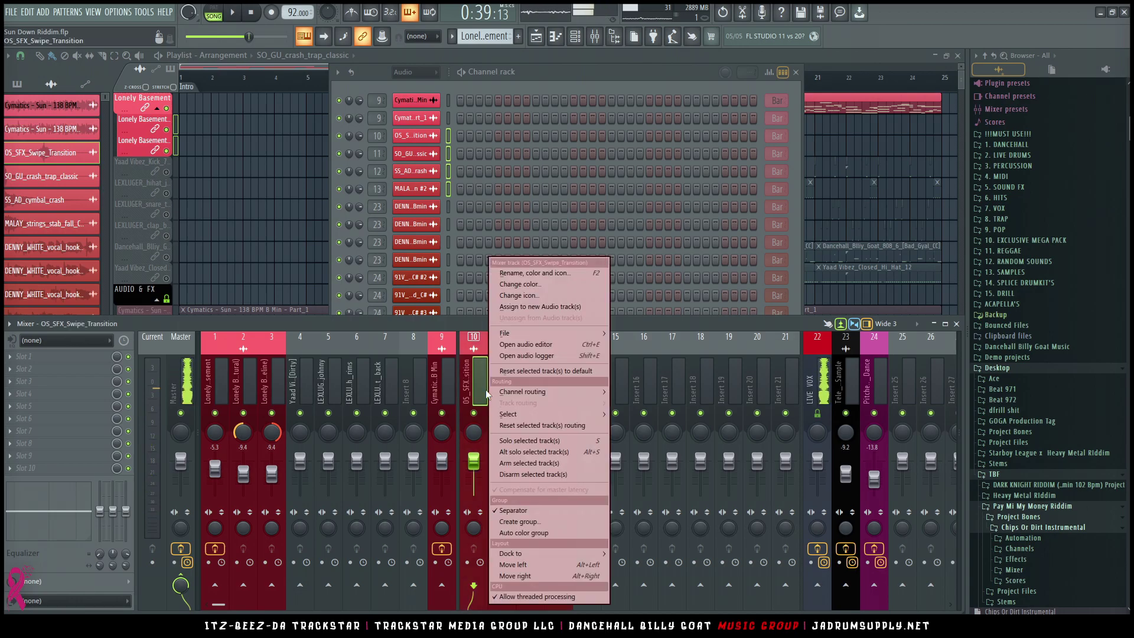
click(520, 521)
Step: Name and color the Tele_Vox_Sample mixer track after its four DENNY_WHITE vocal hook channels by clearing its custom name
click(447, 207)
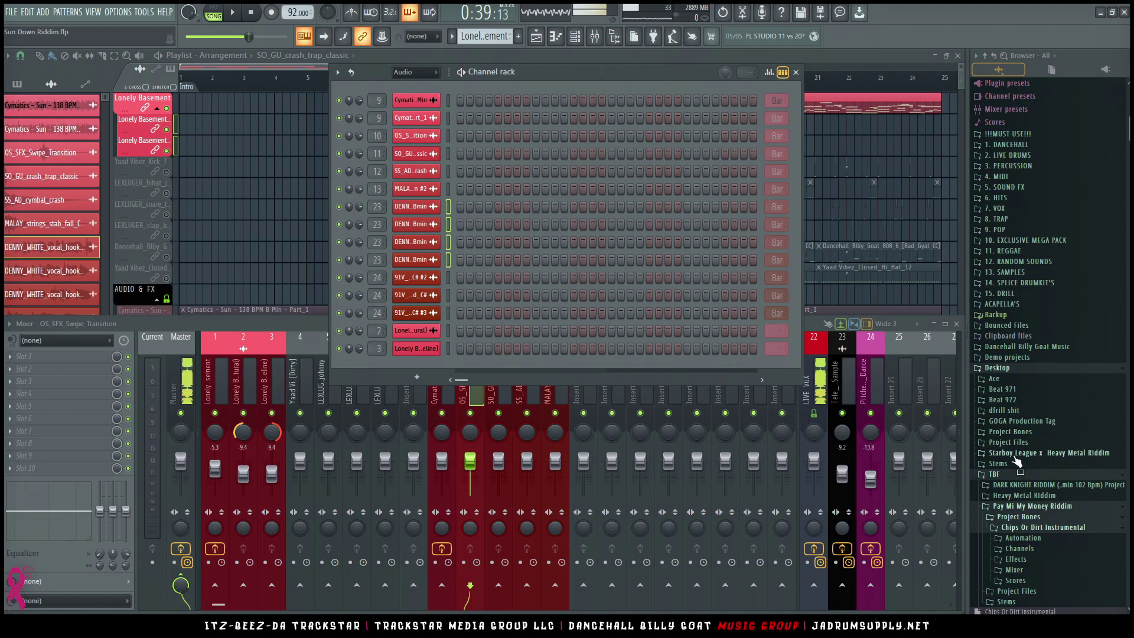
click(847, 377)
right_click(848, 377)
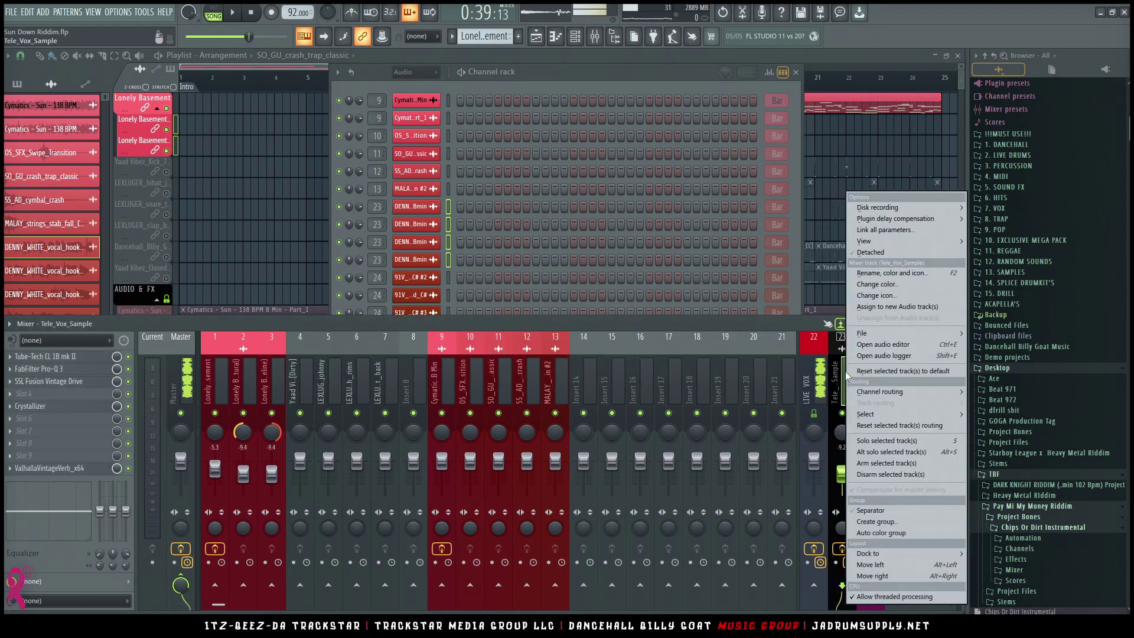
key(F2)
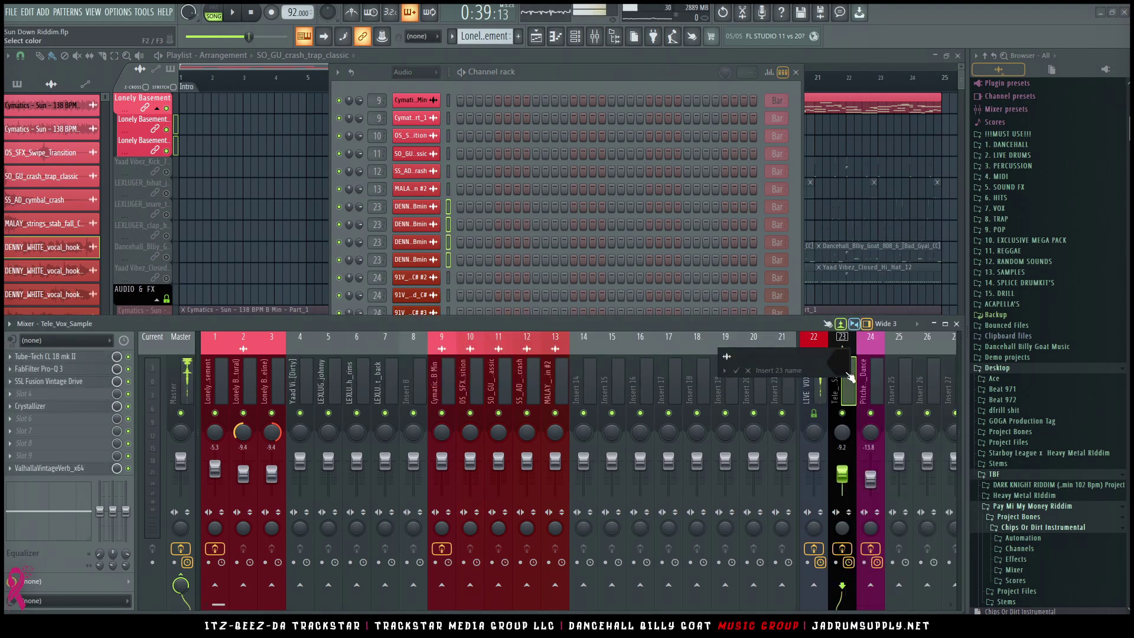
key(Return)
Step: Move the DENNY_WHITE vocal hook mixer track to insert 14, next to the MALAY strings track
key(alt+Left)
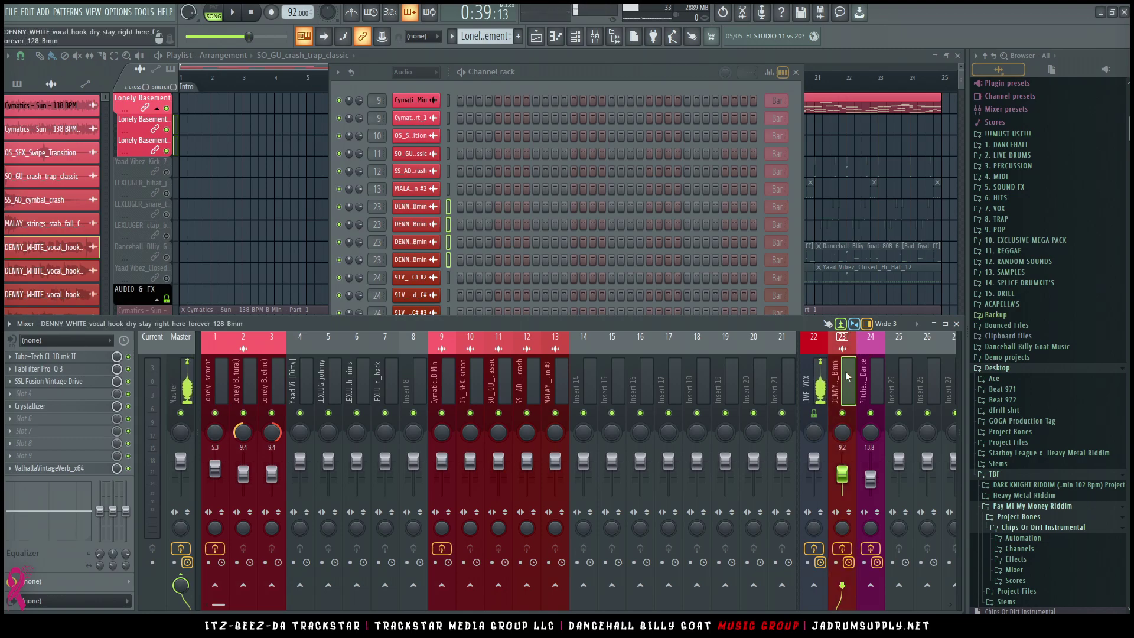
key(alt+Right)
key(alt+Left)
key(alt+Left)
key(alt+Left)
key(alt+Left)
key(alt+Left)
key(alt+Left)
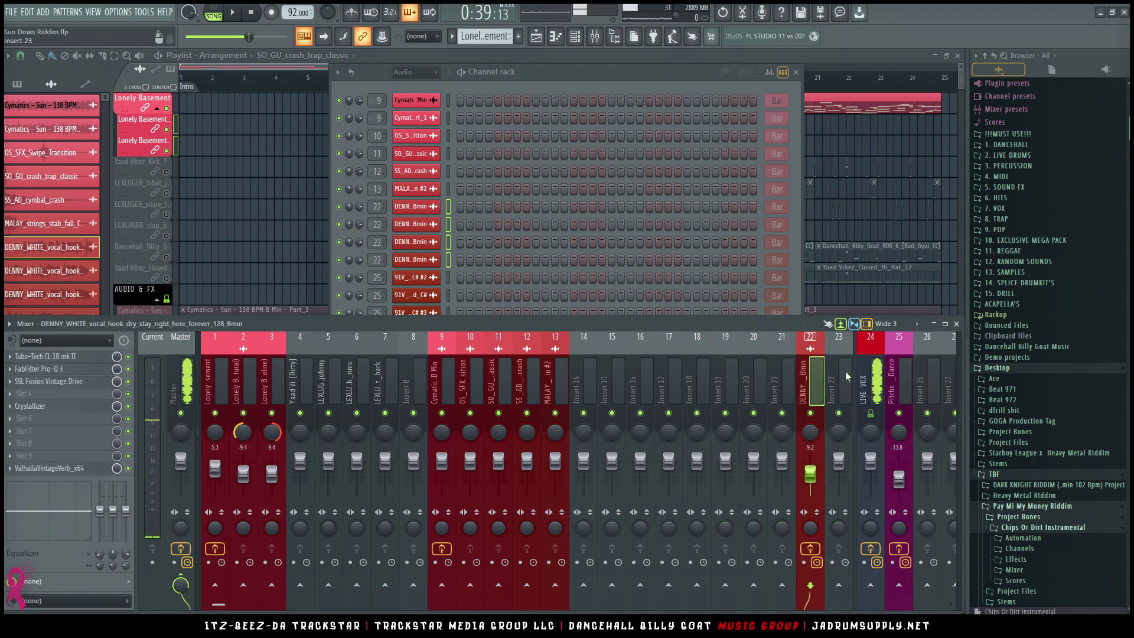
key(alt+Left)
key(alt+Left)
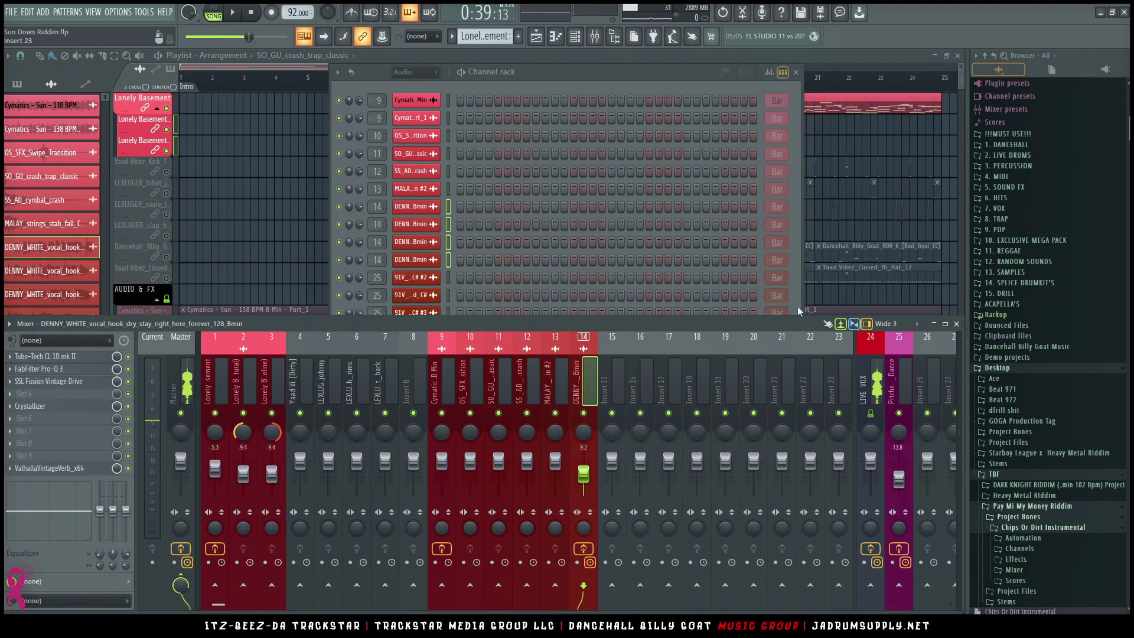
Step: Name and color the Pitched_Vox_Dance mixer track after its three 91V_AP vocal adlib channels by clearing its custom name
click(449, 279)
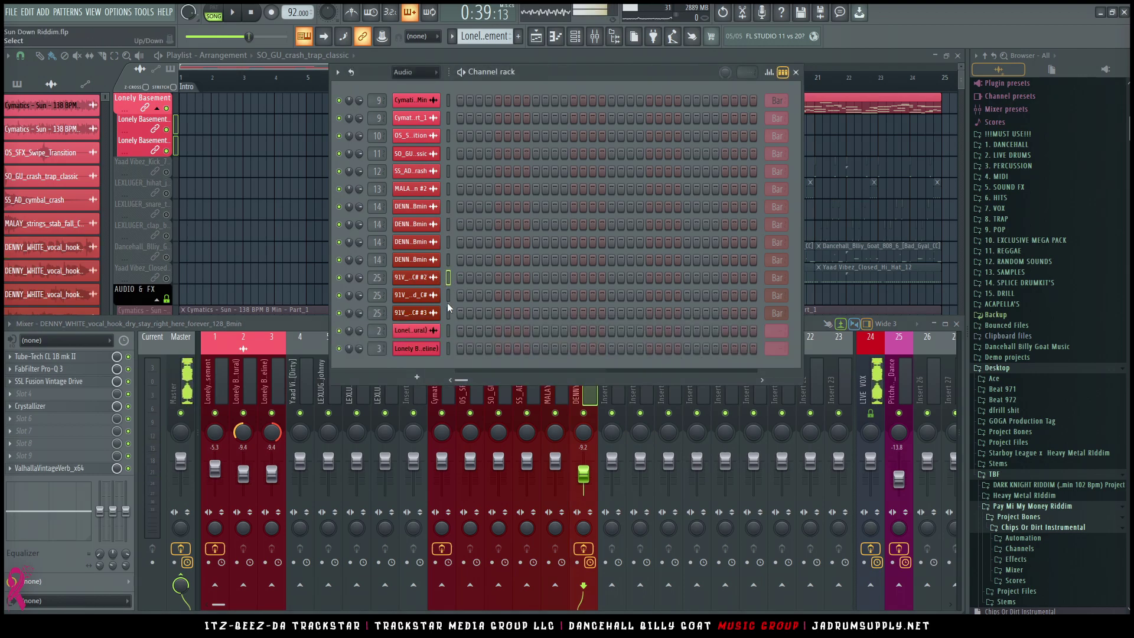
click(897, 384)
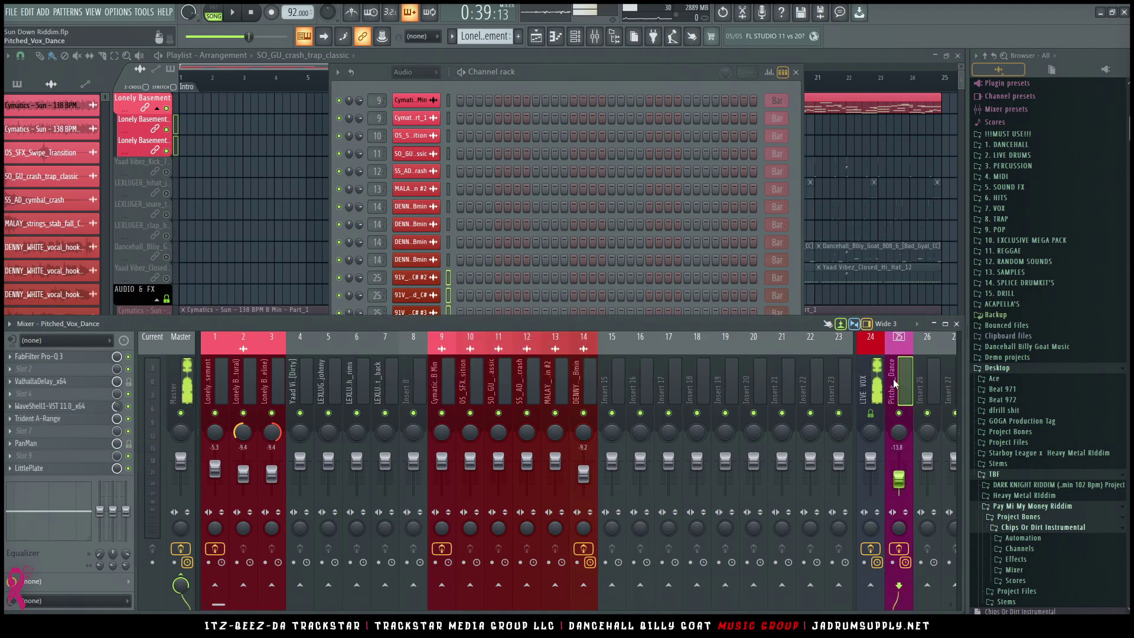
key(F2)
key(Delete)
key(Return)
Step: Move the 91V_AP vocal adlib mixer track to insert 15 and open the Lonely Basement High (Natural) channel settings
key(alt+Left)
key(alt+Left)
key(alt+Left)
key(alt+Left)
key(alt+Left)
key(alt+Left)
key(alt+Left)
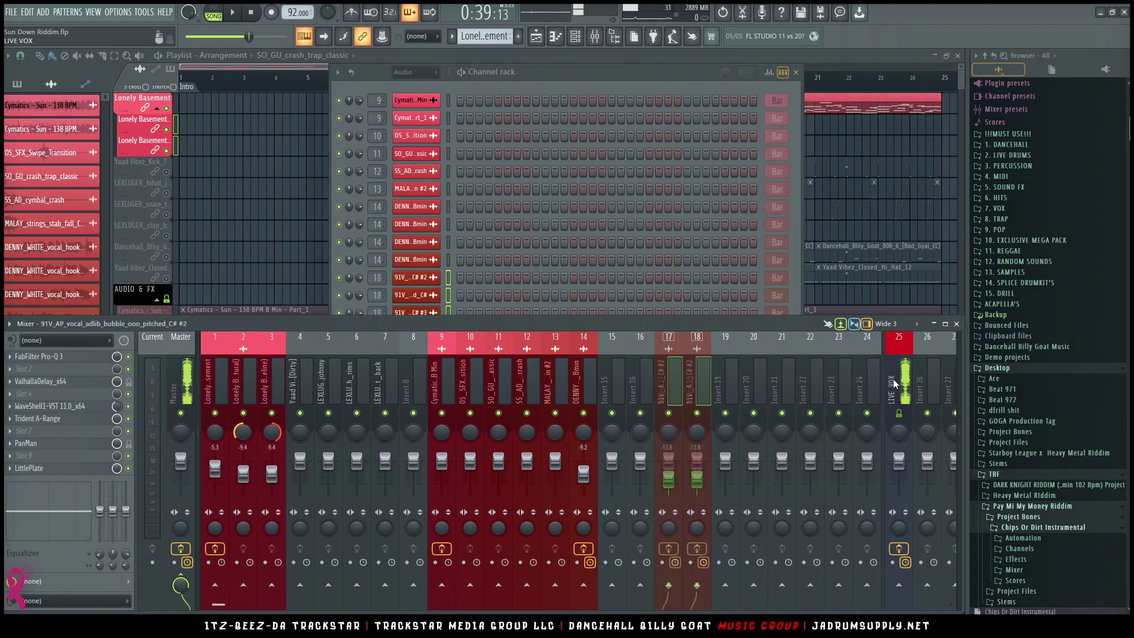
key(alt+Left)
key(alt+Left)
key(alt+Left)
click(597, 69)
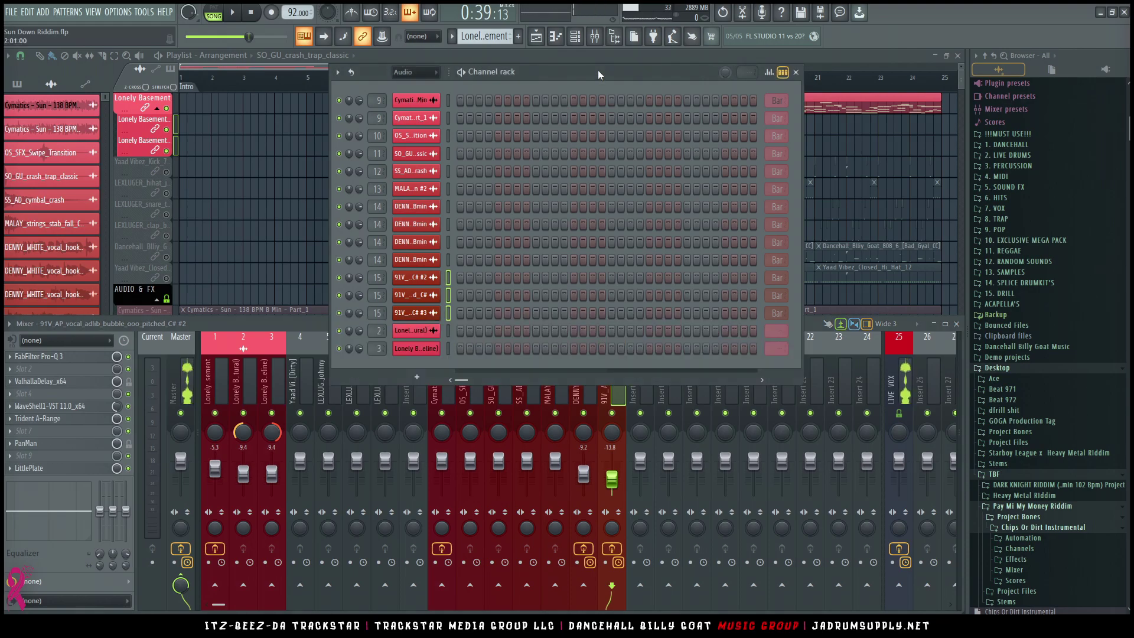
click(427, 331)
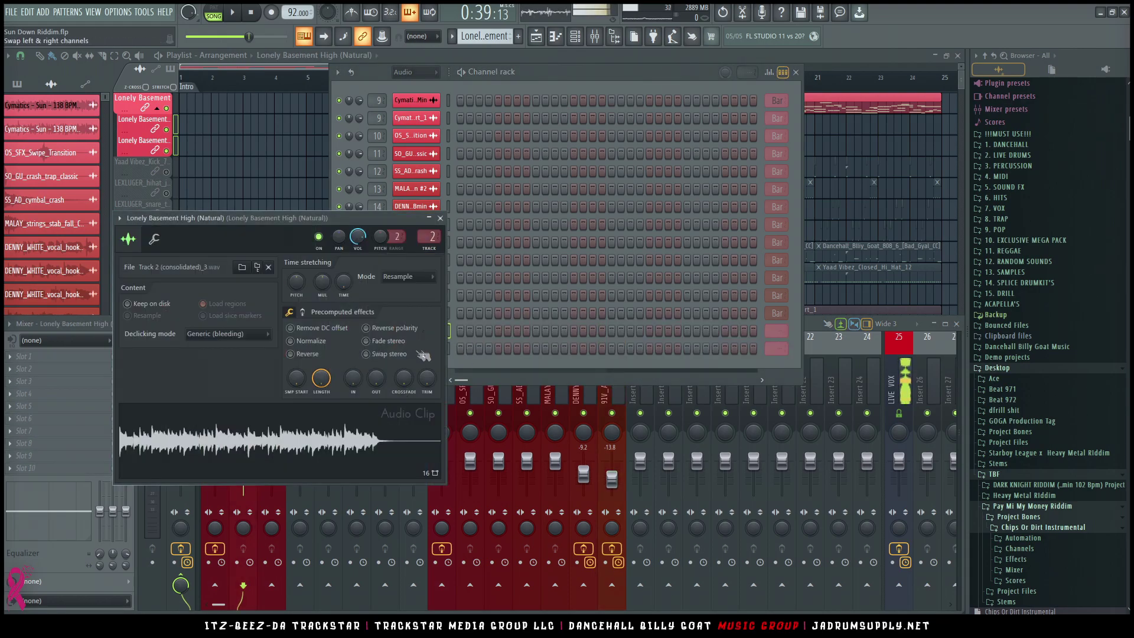
Step: Move the SongSig-A, Vintage Verb and Timeless 3 effect tracks together to mixer inserts 19 to 21
click(890, 384)
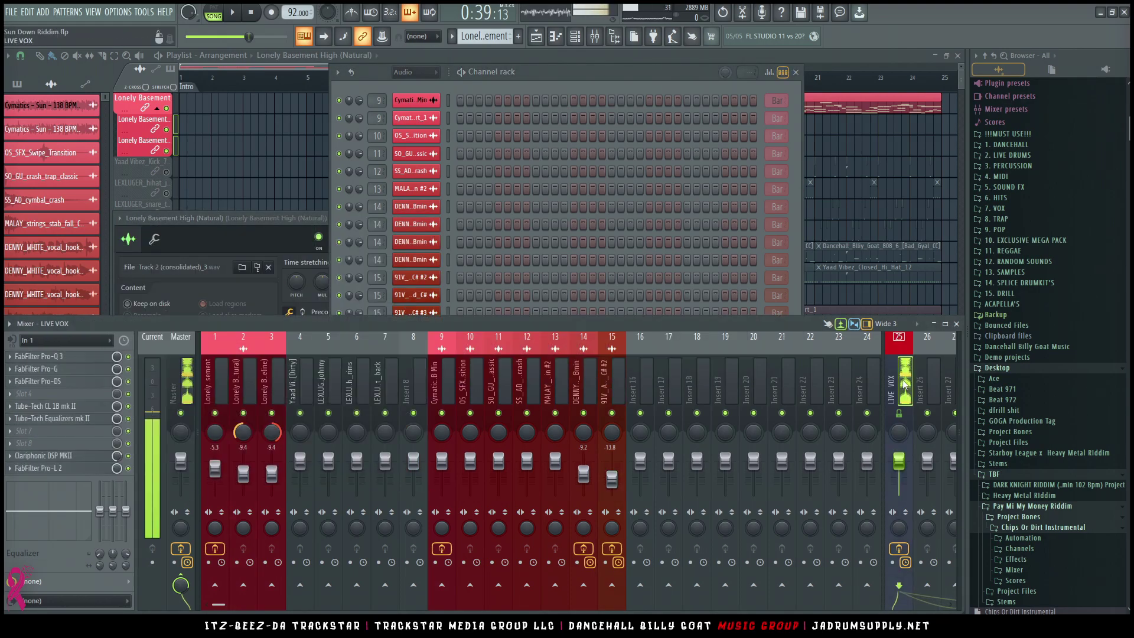
scroll(890, 384, down, 4)
drag(644, 384, 694, 384)
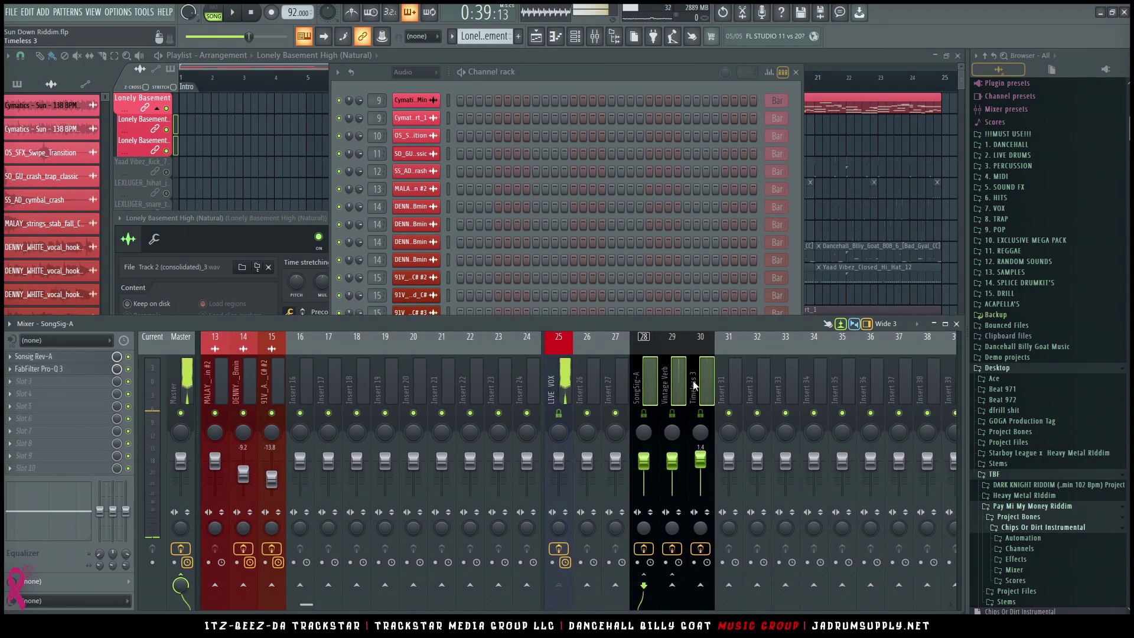
key(alt+Left)
key(alt+Left)
key(alt+Left)
key(alt+Left)
key(alt+Left)
key(alt+Left)
key(alt+Left)
key(alt+Left)
key(alt+Left)
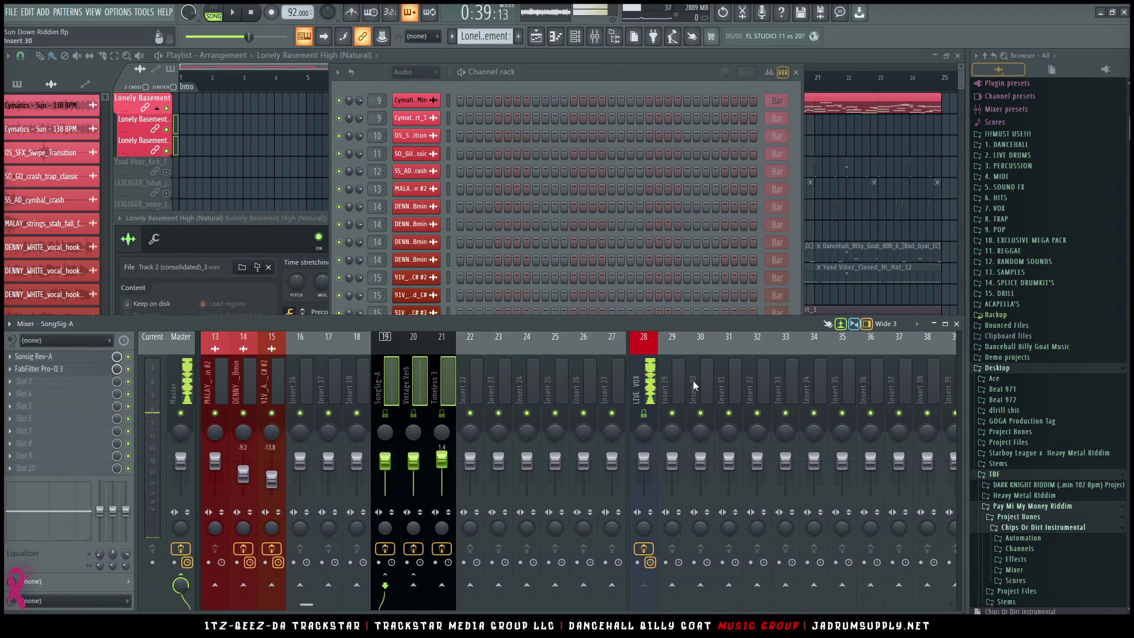
Step: Unmute all playlist tracks and play the full arrangement from about bar 7 into the chorus
click(266, 154)
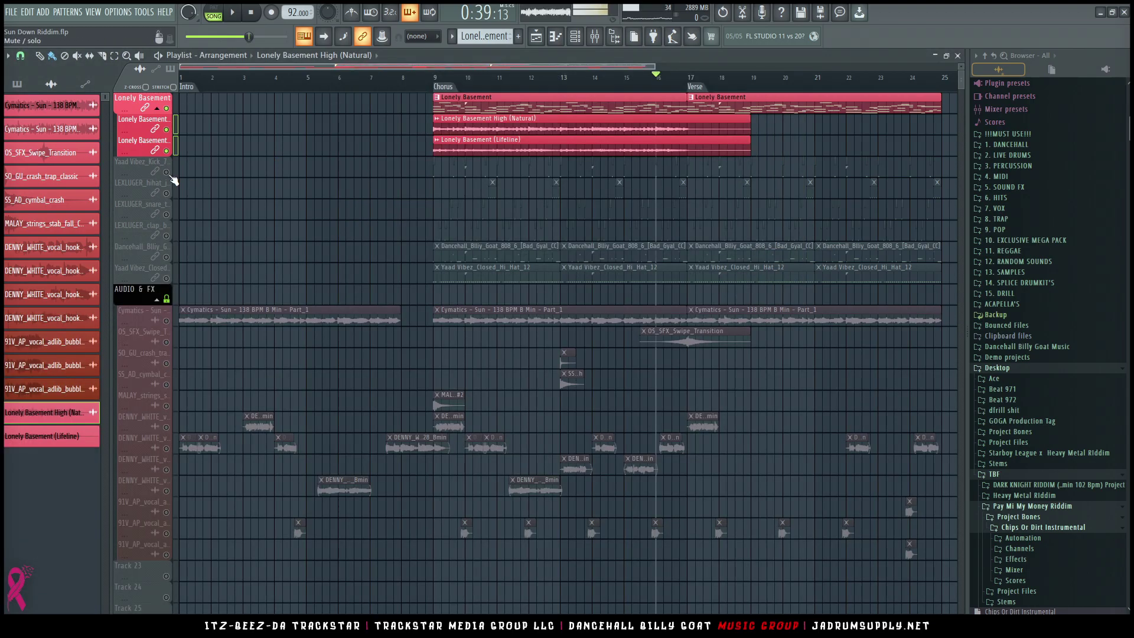
scroll(183, 174, up, 2)
scroll(189, 171, down, 3)
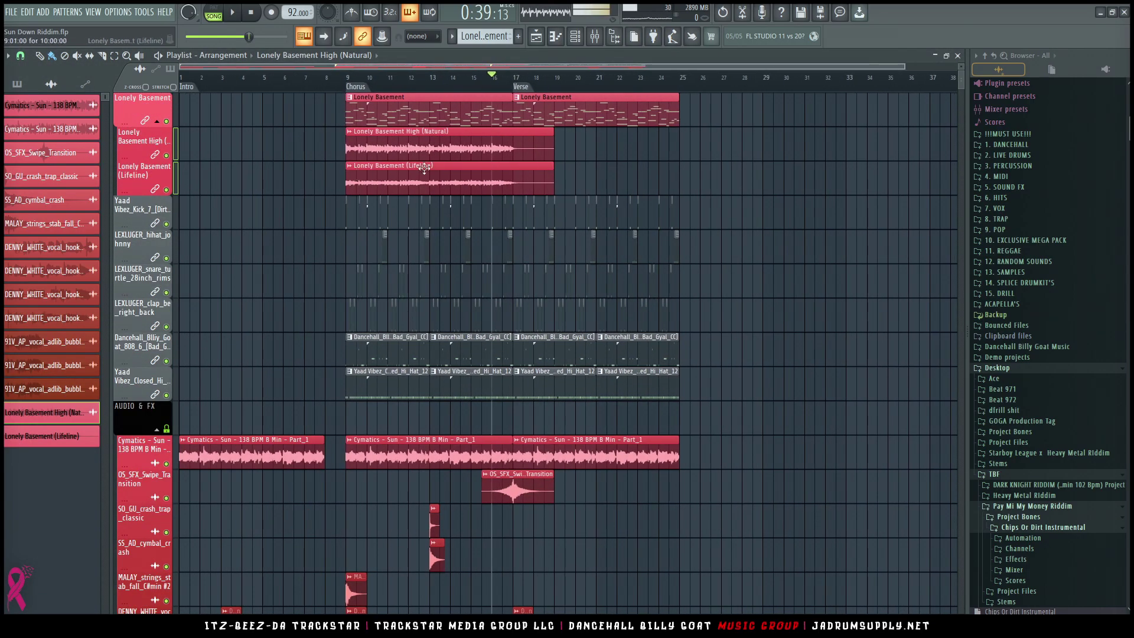
scroll(960, 67, down, 2)
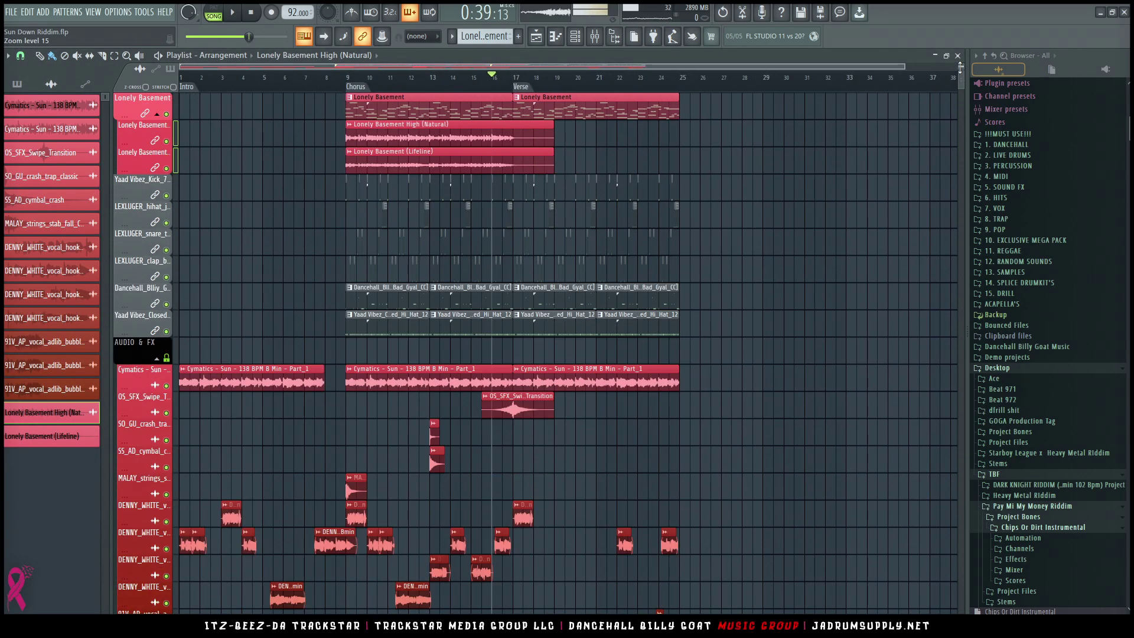
scroll(960, 66, up, 2)
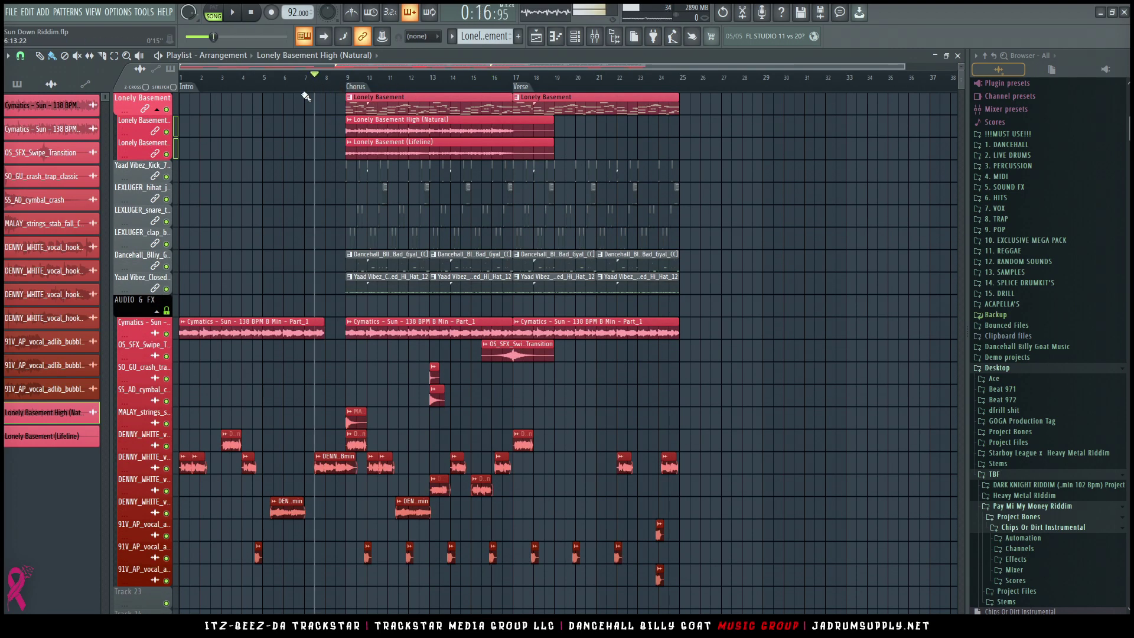
key(space)
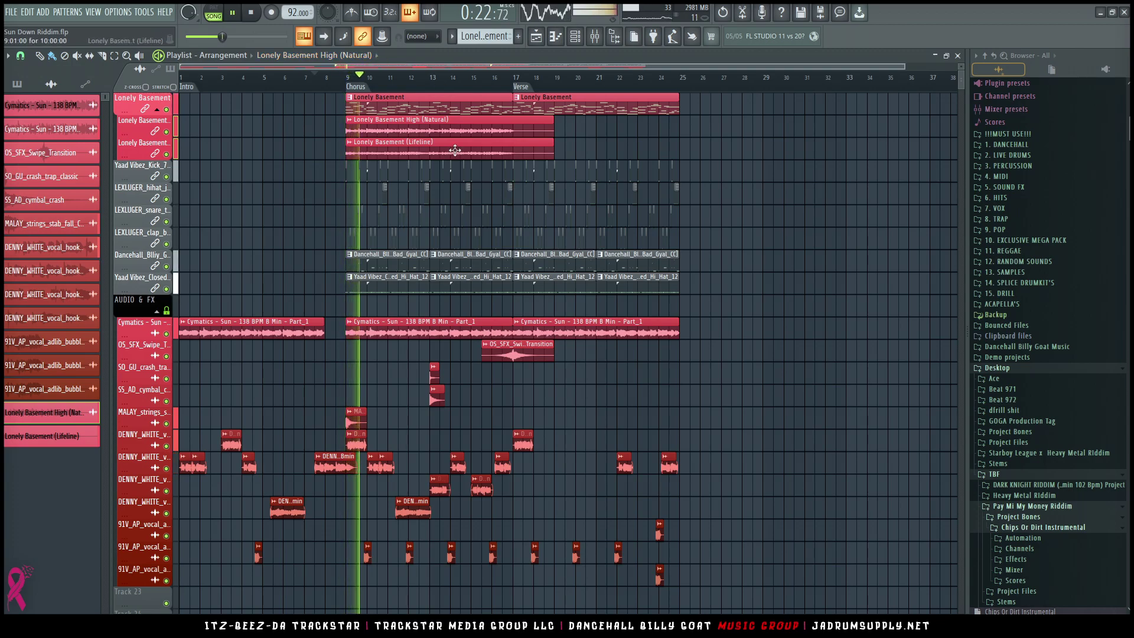
scroll(455, 150, down, 2)
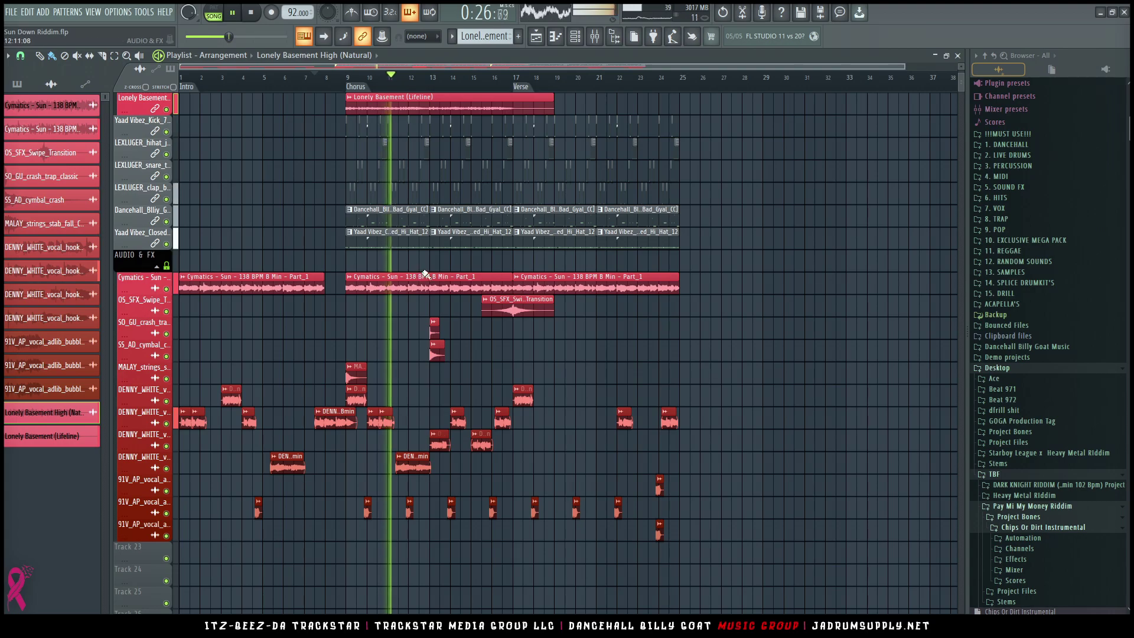
Step: Review all playlist tracks while the arrangement plays from the first chorus through the verse to about bar 23
scroll(425, 274, up, 2)
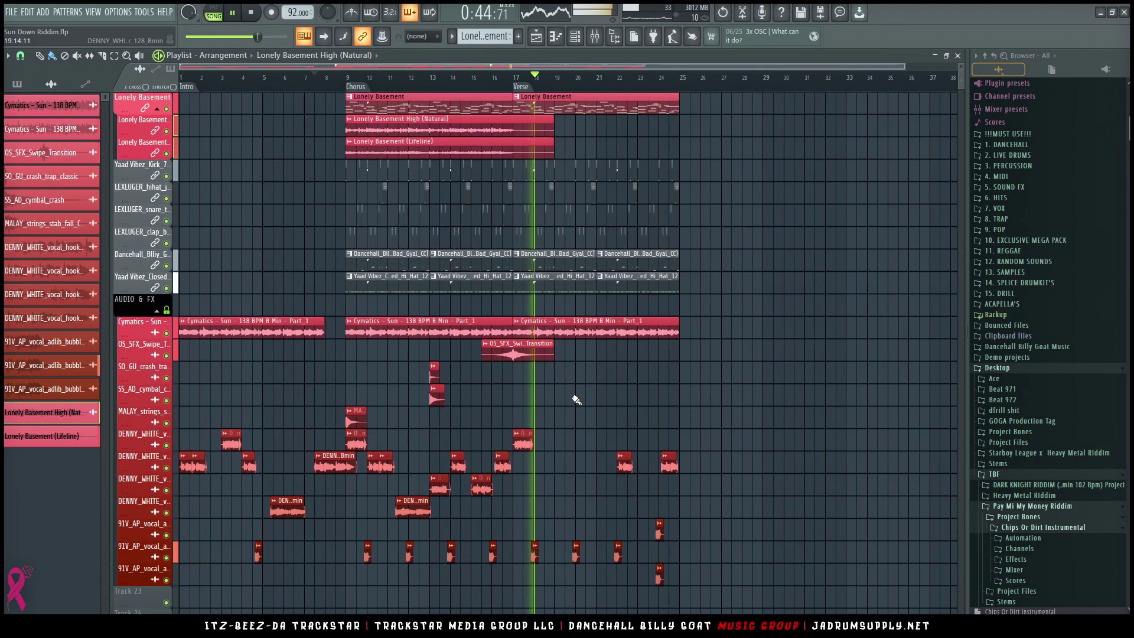
scroll(577, 398, down, 2)
scroll(721, 247, up, 2)
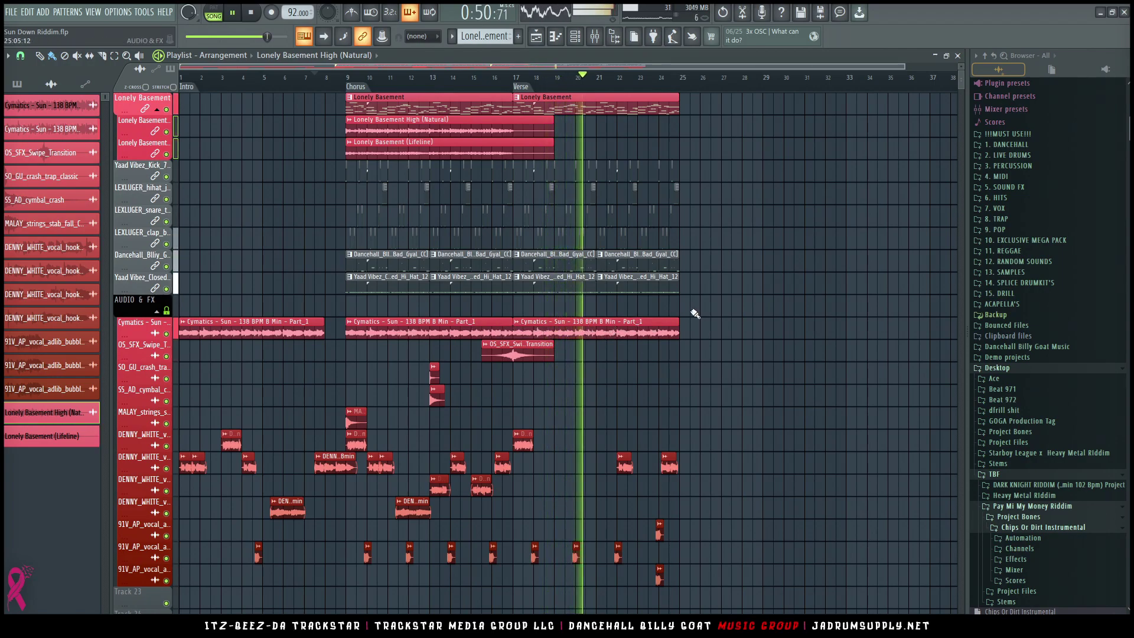
scroll(716, 303, down, 3)
scroll(790, 268, down, 2)
scroll(620, 177, up, 4)
scroll(618, 83, down, 2)
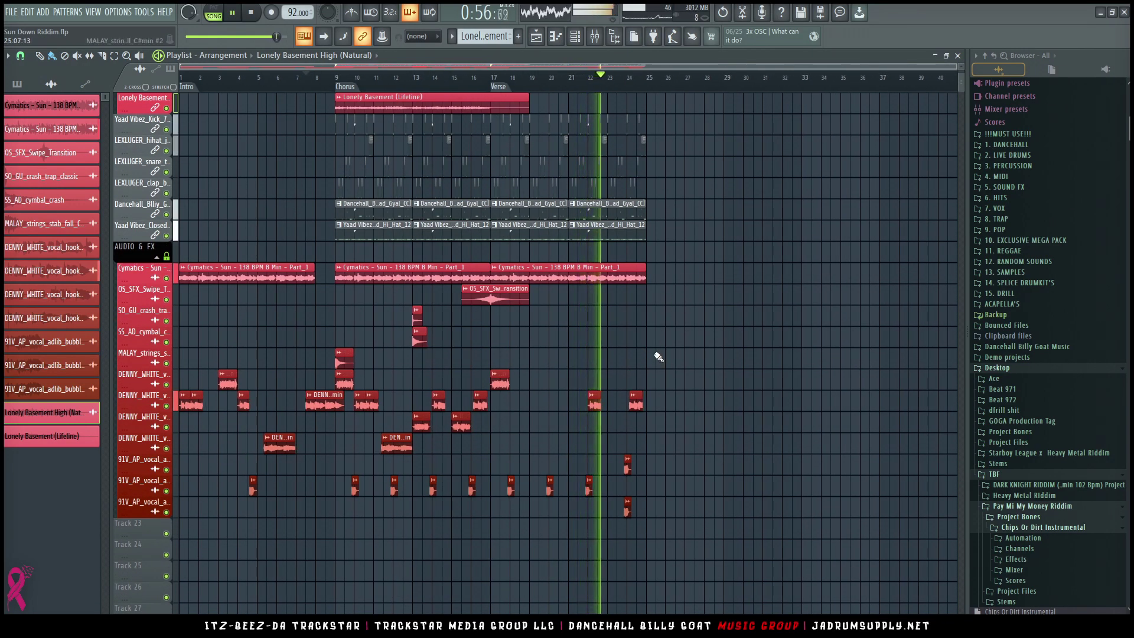
scroll(665, 343, up, 2)
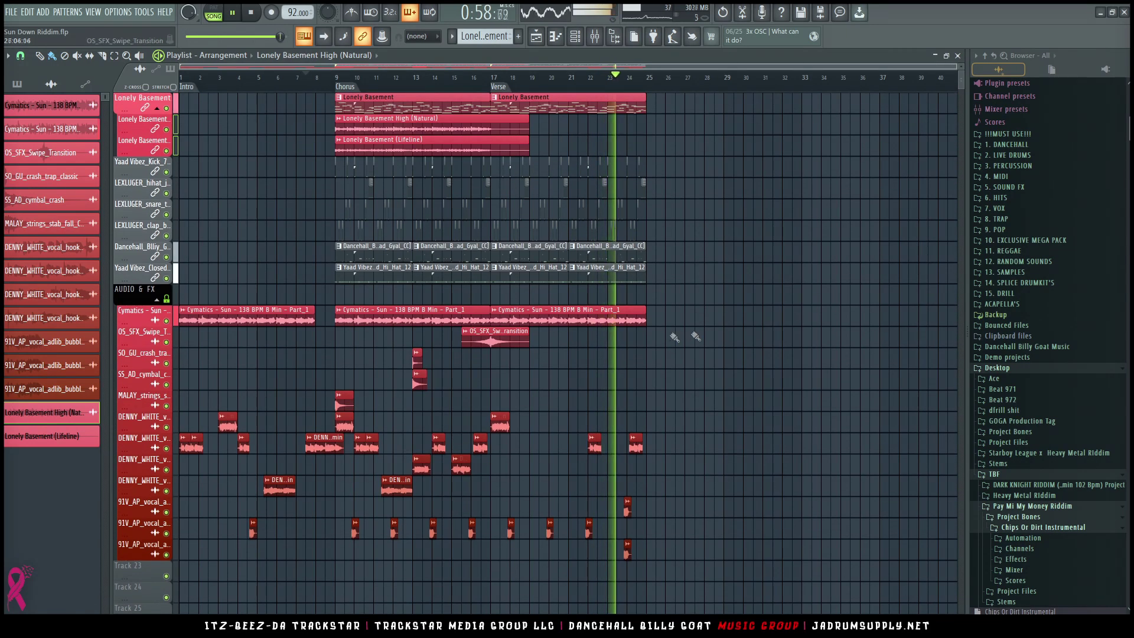
Step: Copy the two crash clips from bar 13 to bar 25 and duplicate the chorus section from bar 9 to bar 25
drag(427, 376, 655, 373)
key(space)
click(347, 86)
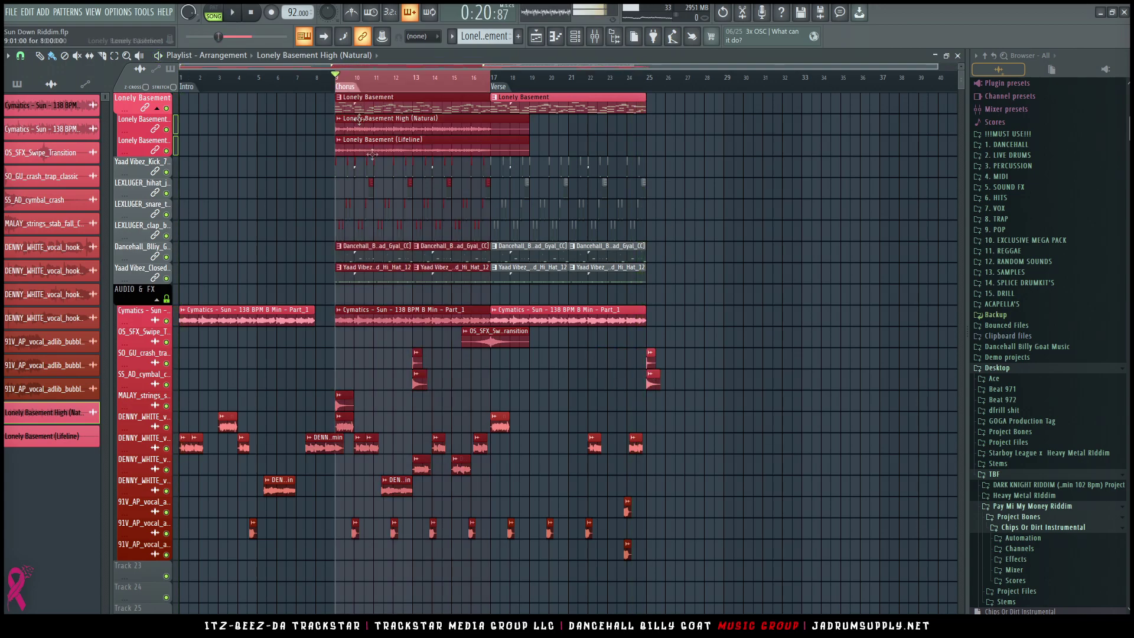
scroll(372, 362, down, 2)
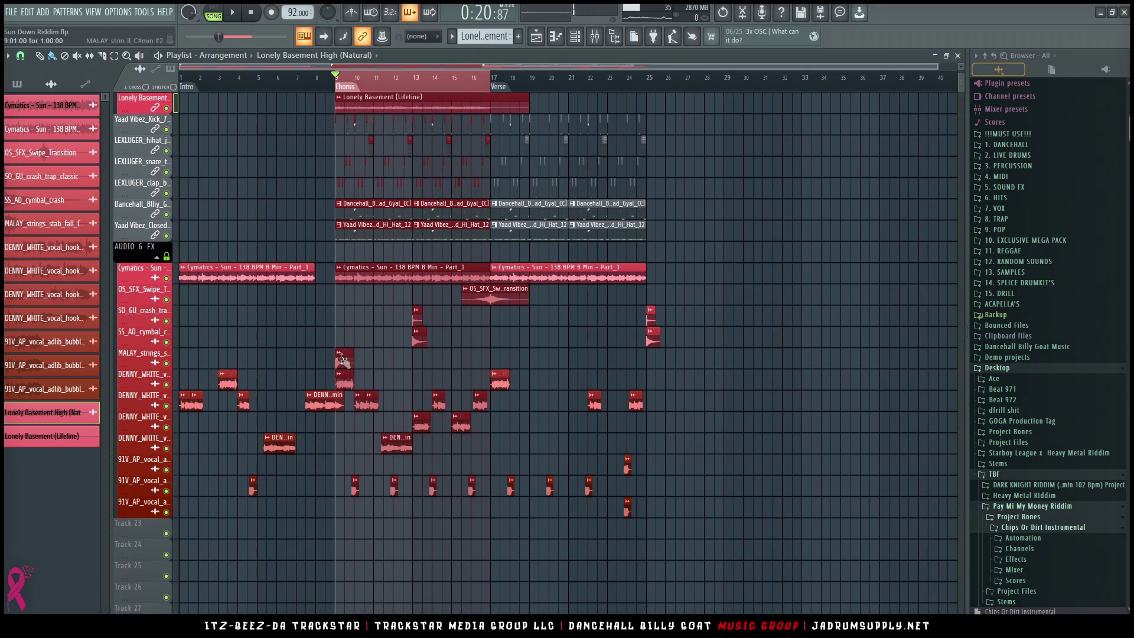
drag(443, 267, 794, 250)
drag(679, 269, 638, 267)
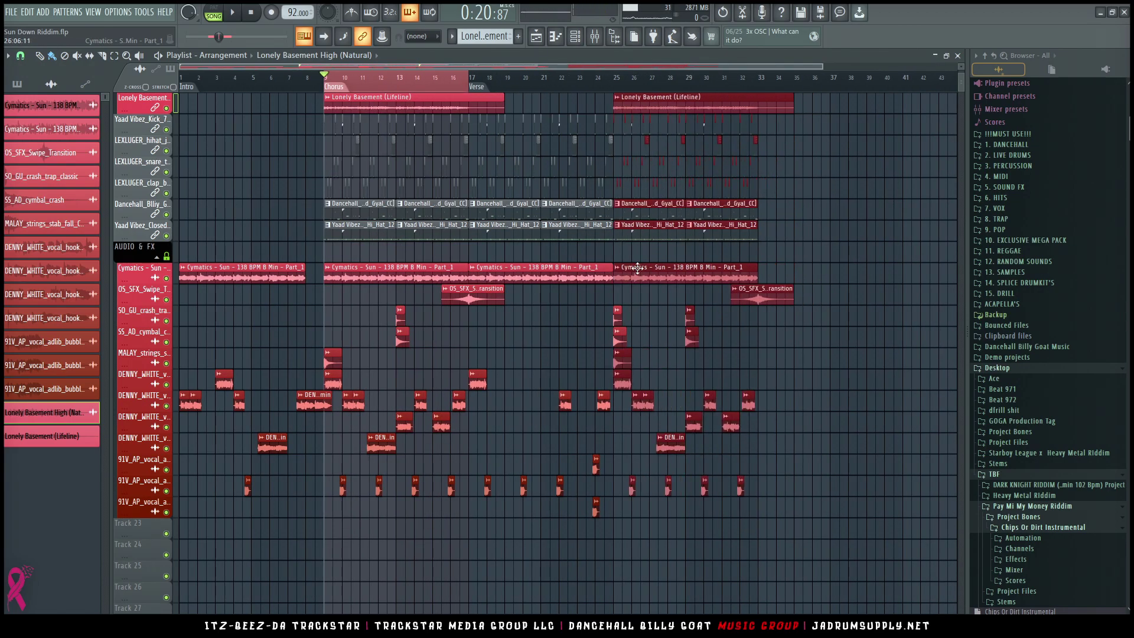
Step: Add a time marker named Chorus at bar 25
right_click(615, 93)
click(622, 97)
text(Chorus)
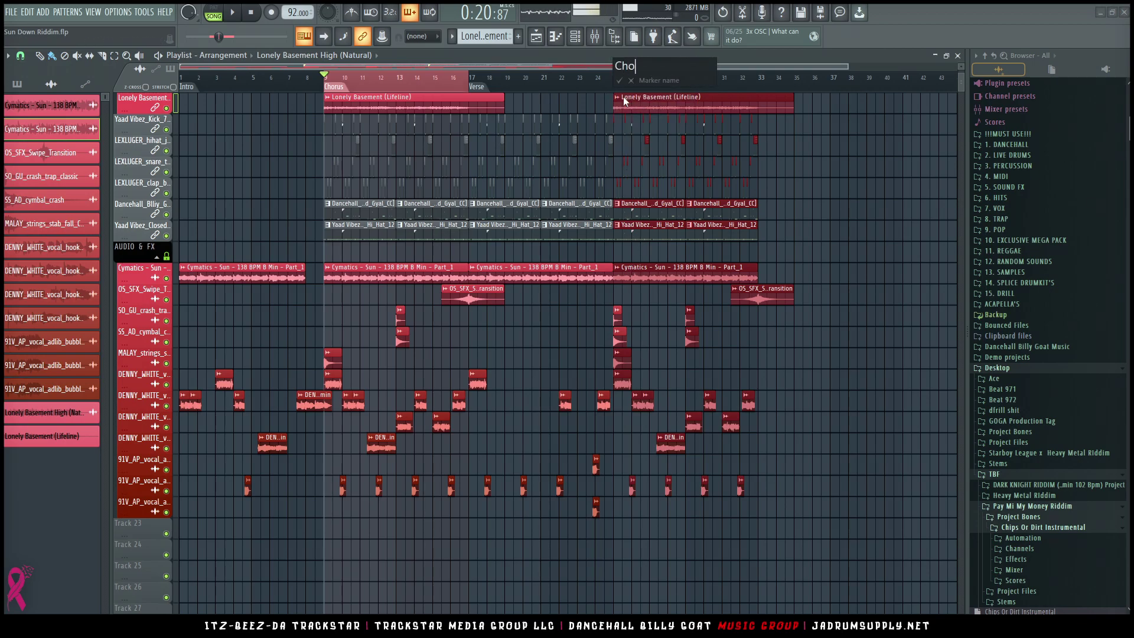
key(Return)
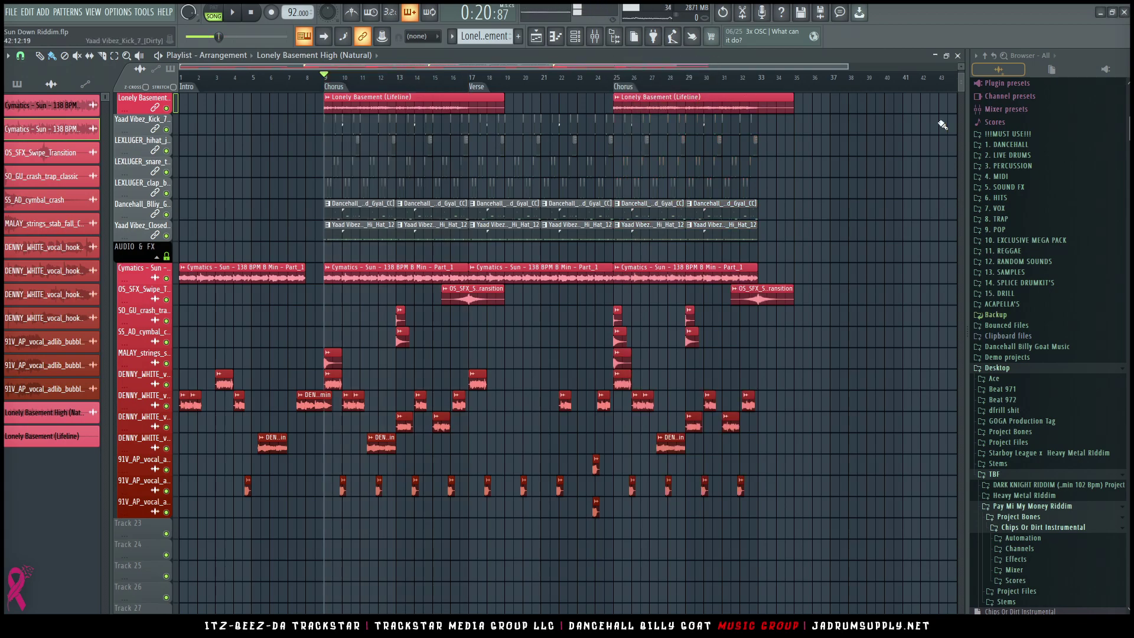
Step: Audition samples in the Dancehall Billy Goat Drumkit Vol. 1 folder and place OS_HC_Crash_Poser on Track 23 at bar 25
click(1011, 144)
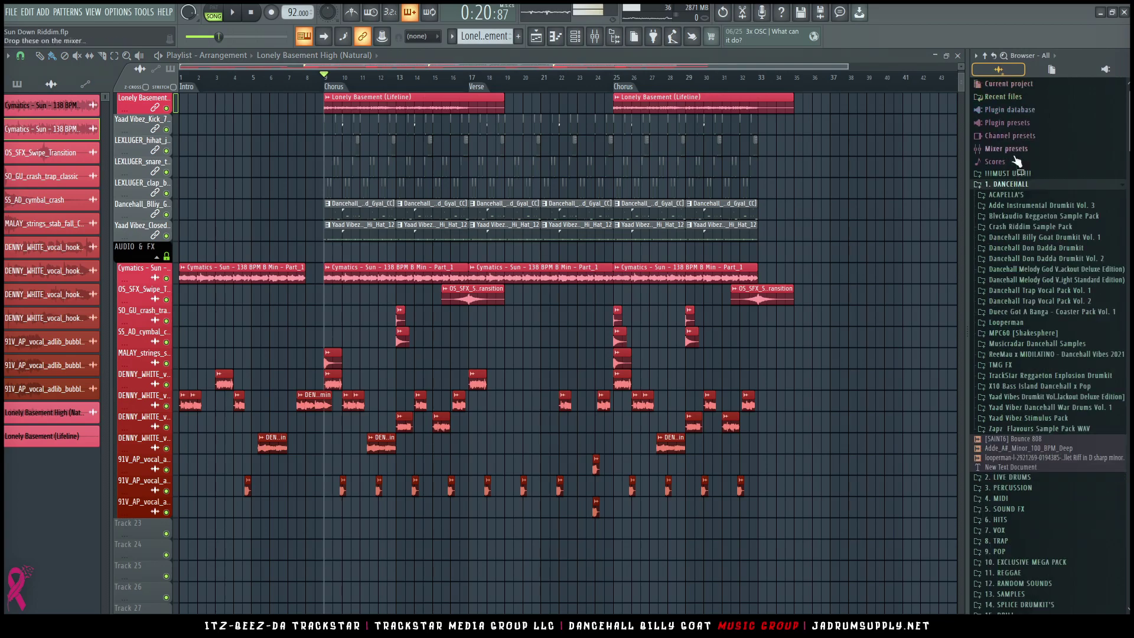
click(1053, 238)
drag(1044, 269, 1047, 250)
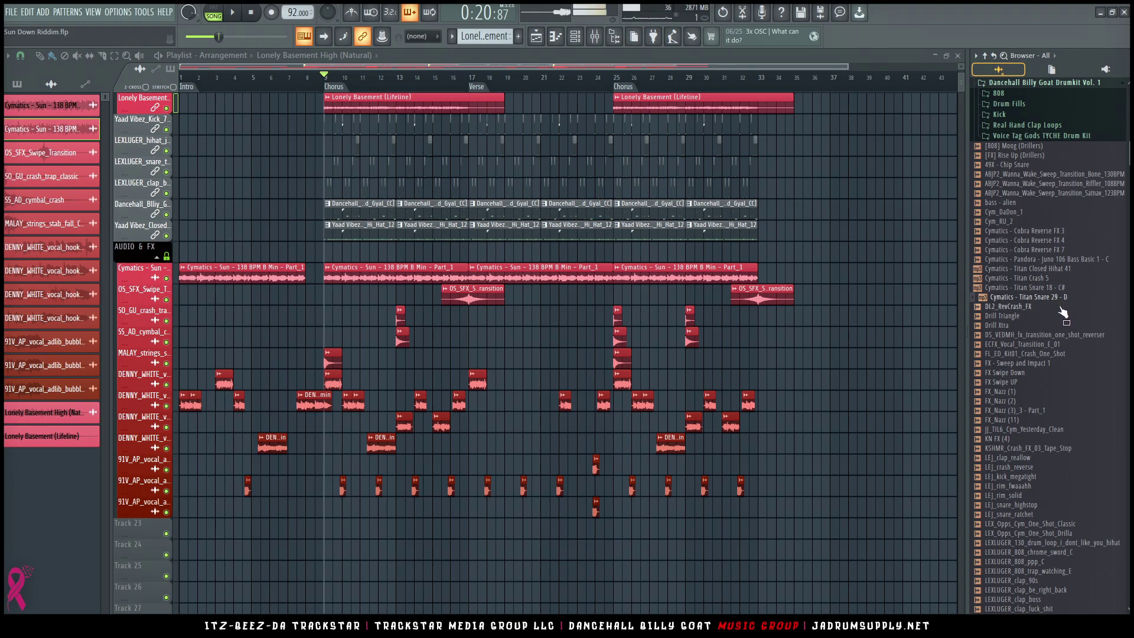
scroll(1035, 342, down, 6)
drag(1032, 379, 1039, 304)
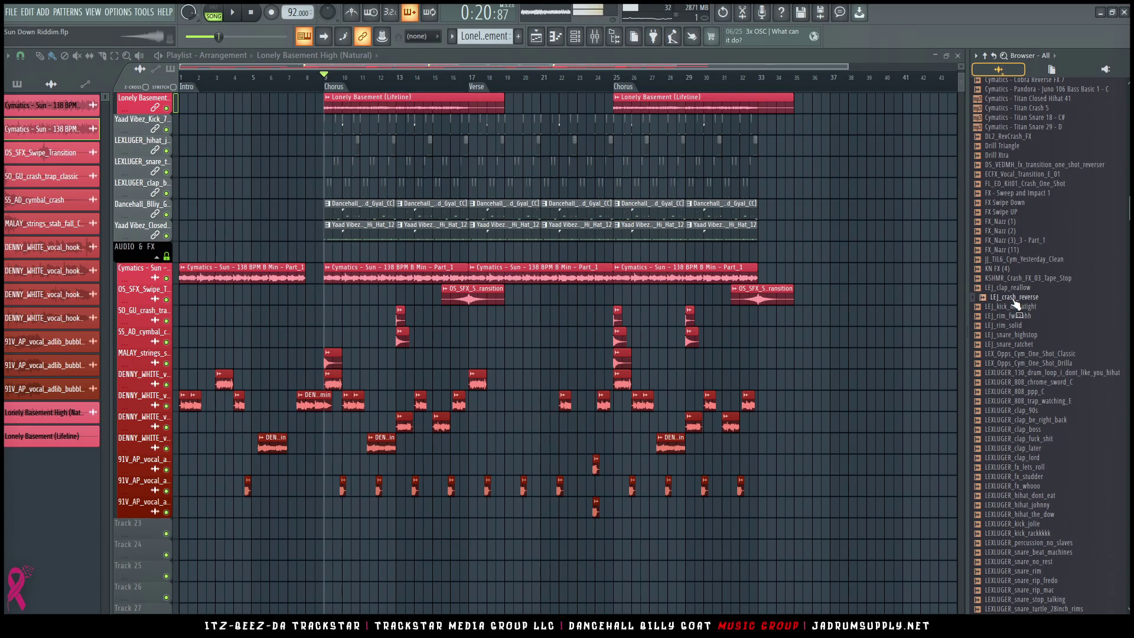
scroll(1036, 387, down, 10)
drag(1038, 388, 1009, 322)
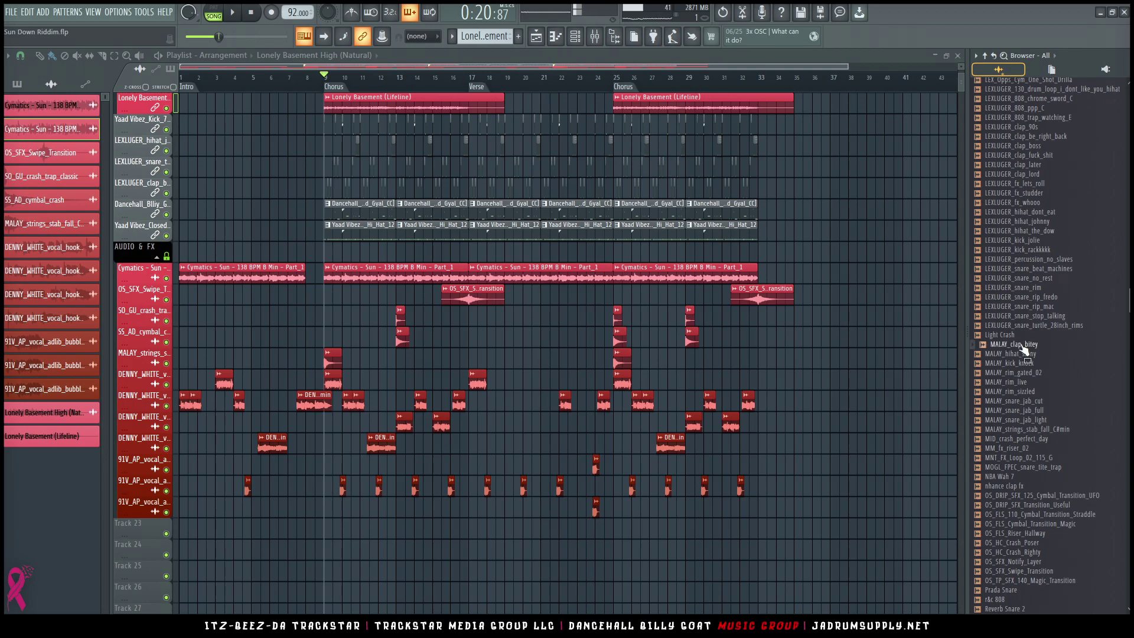
scroll(1044, 305, down, 10)
drag(1020, 359, 1043, 253)
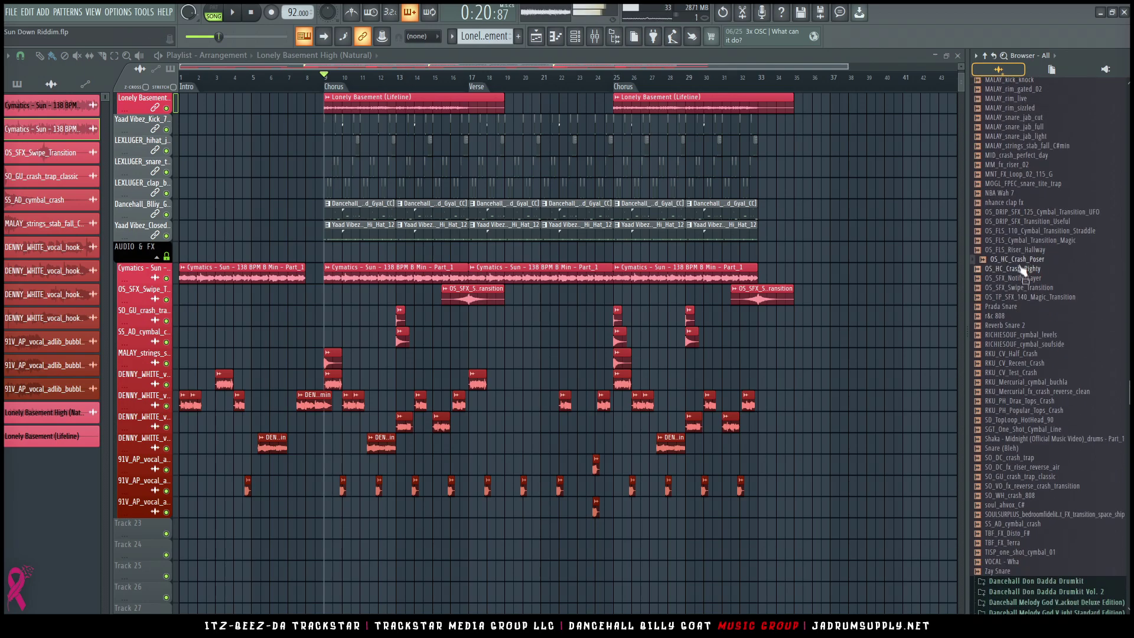
drag(677, 486, 616, 527)
scroll(621, 509, down, 2)
scroll(622, 509, up, 4)
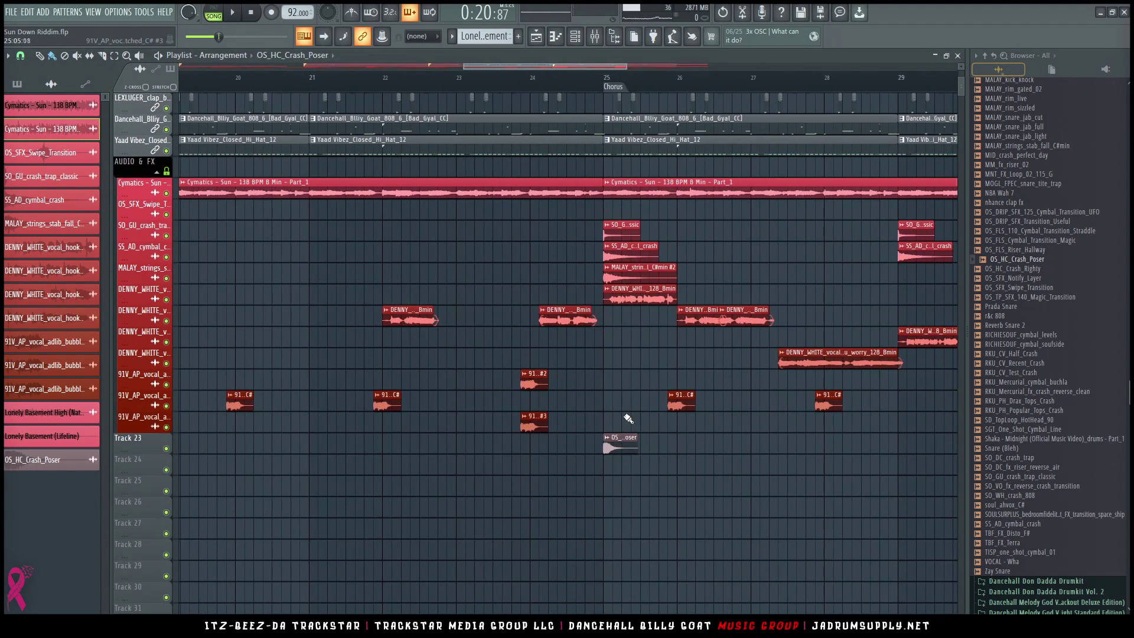
Step: Set the OS_HC_Crash_Poser clip's stretch mode to Auto, reverse it, and move it so it ends at bar 25
double_click(615, 448)
click(332, 201)
click(366, 211)
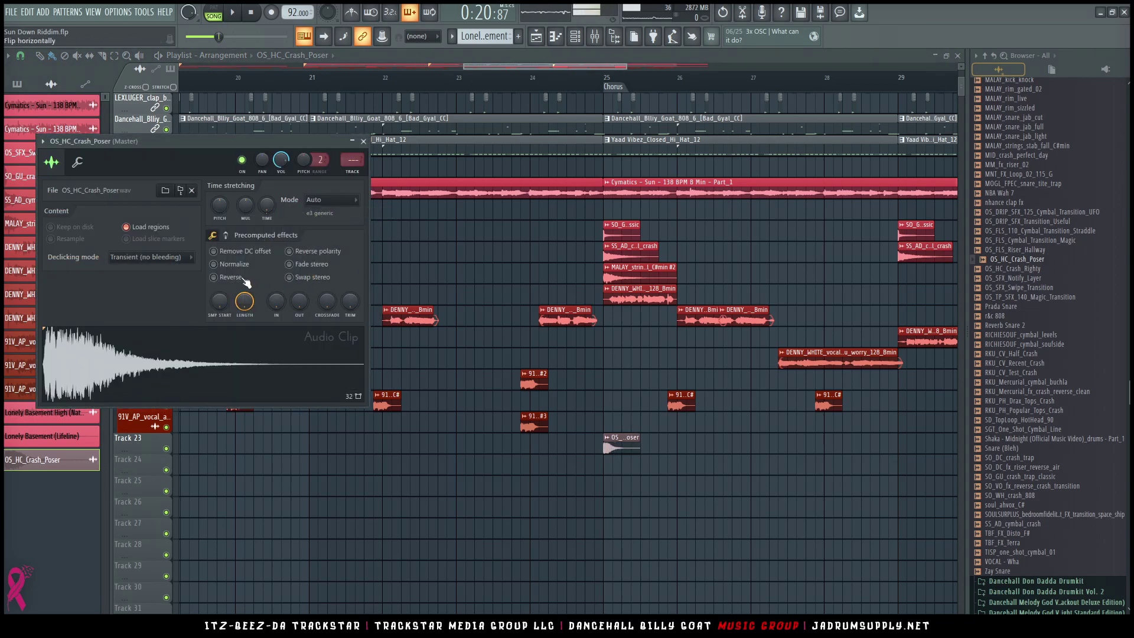
click(214, 277)
drag(616, 440, 567, 436)
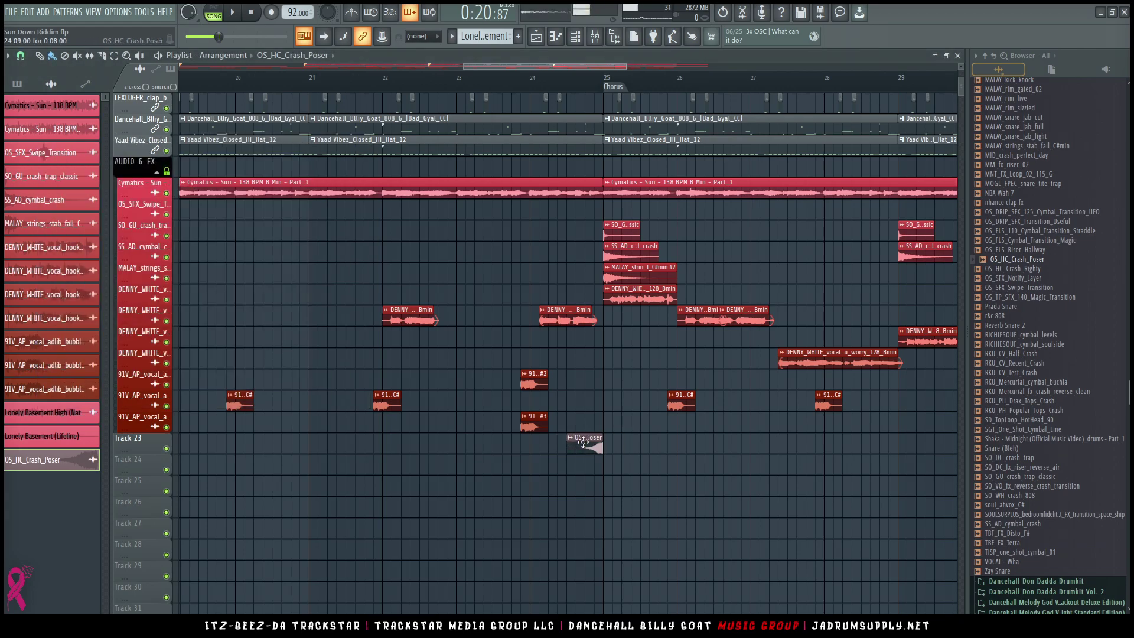
Step: Lower the reversed OS_HC_Crash_Poser channel's volume and audition the transition into the second chorus
double_click(583, 442)
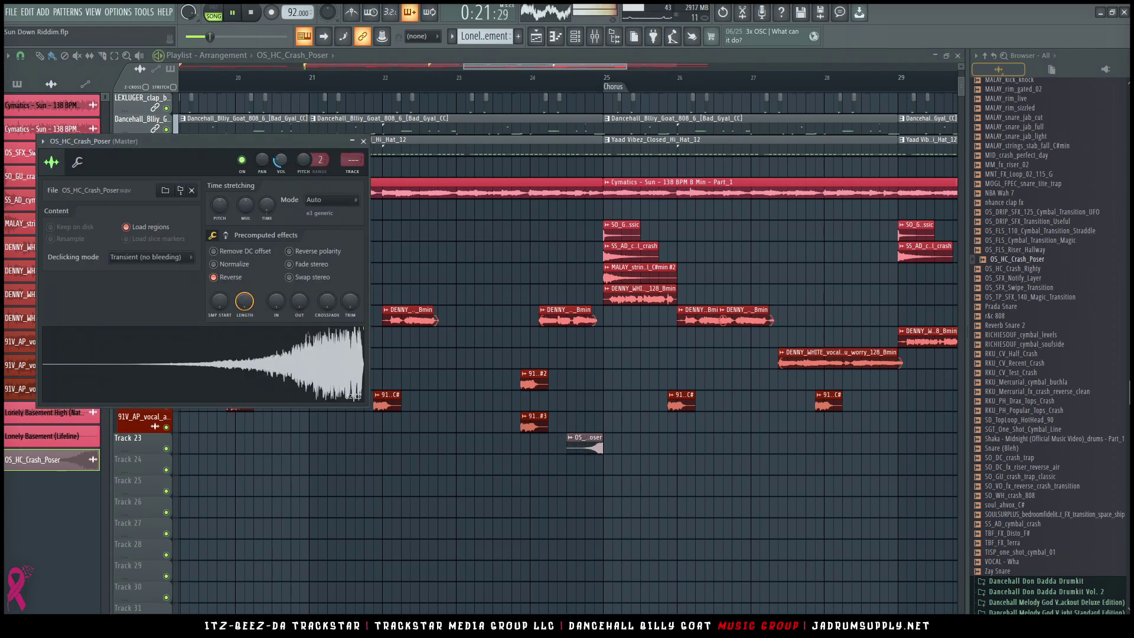
click(582, 443)
key(space)
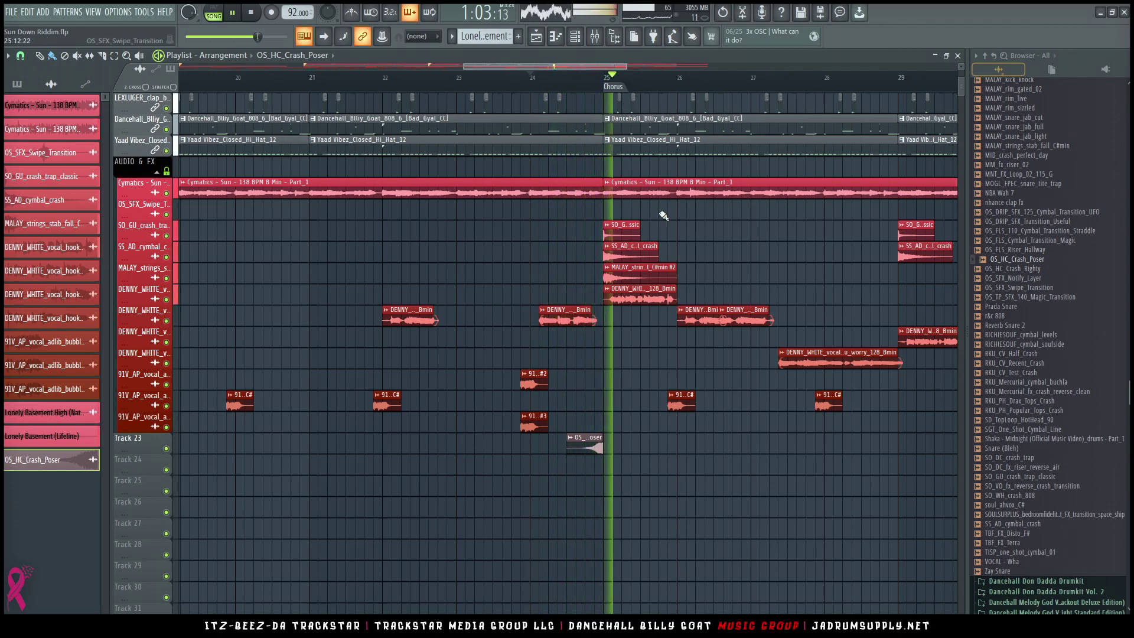
key(space)
Step: Set the MALAY_strings_stab_fall_C#min #2 channel volume to about 44% and audition it at the second chorus
double_click(624, 271)
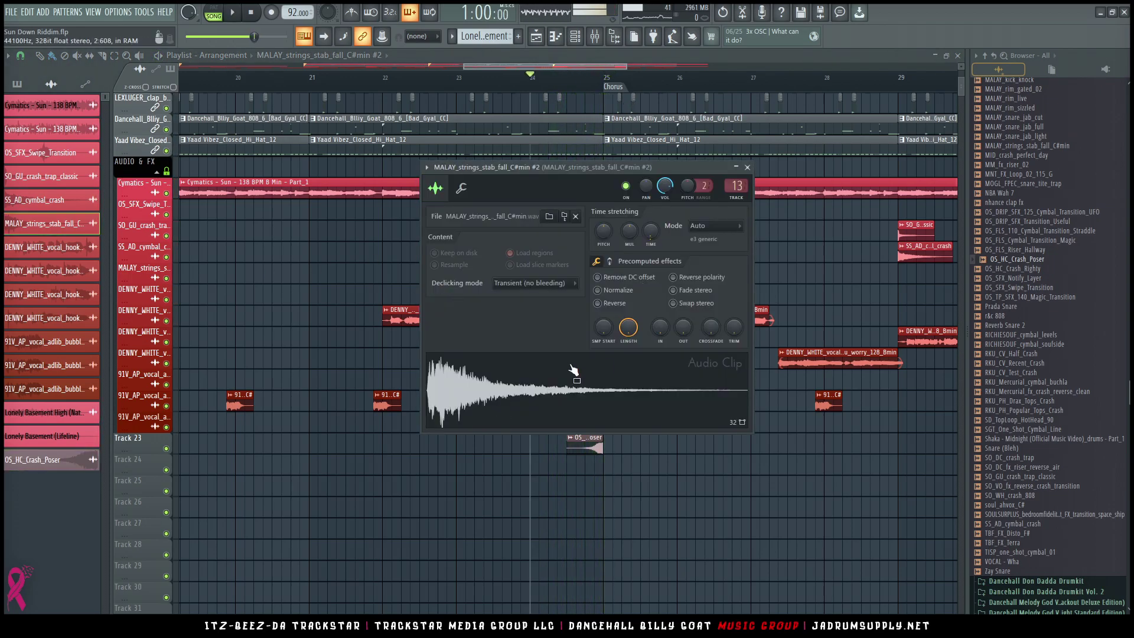
drag(609, 173, 387, 179)
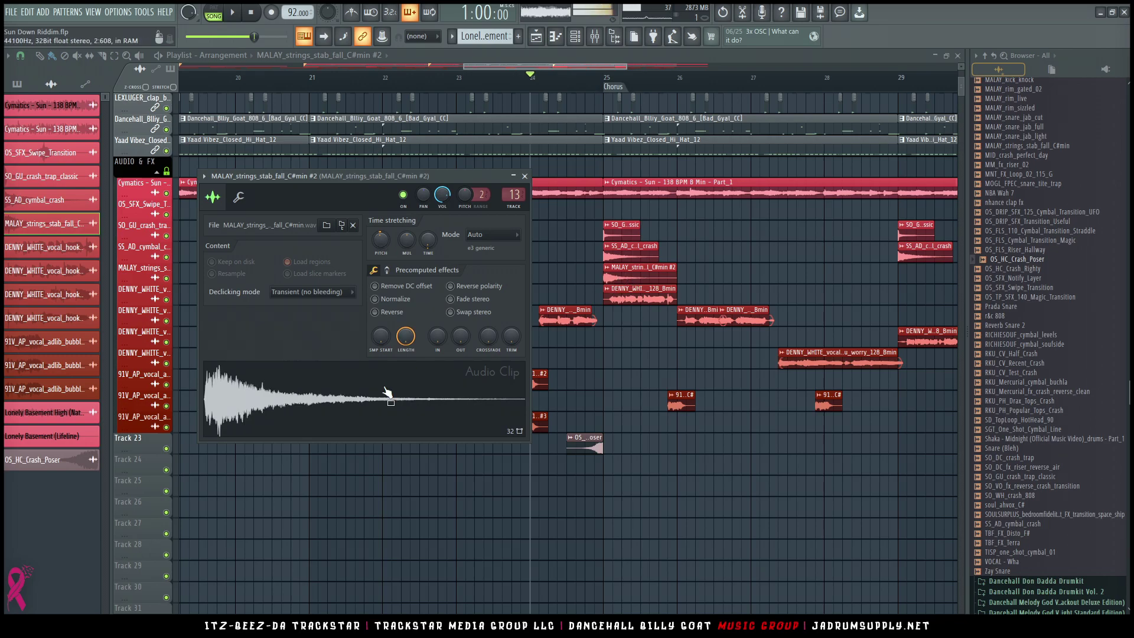
key(Escape)
key(space)
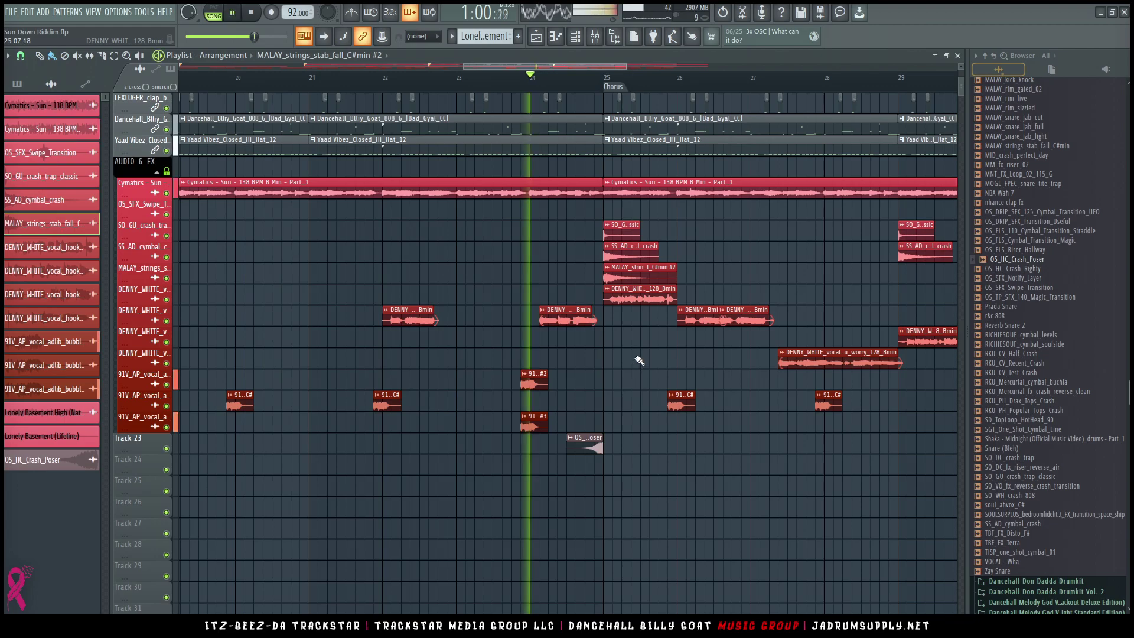
double_click(631, 278)
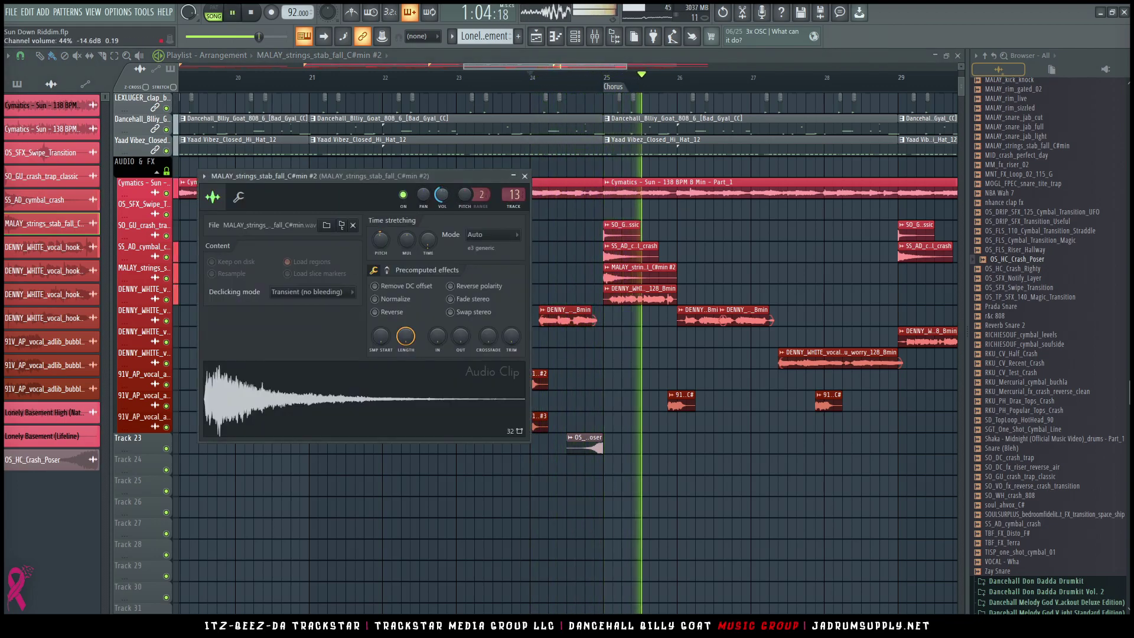
key(Escape)
key(space)
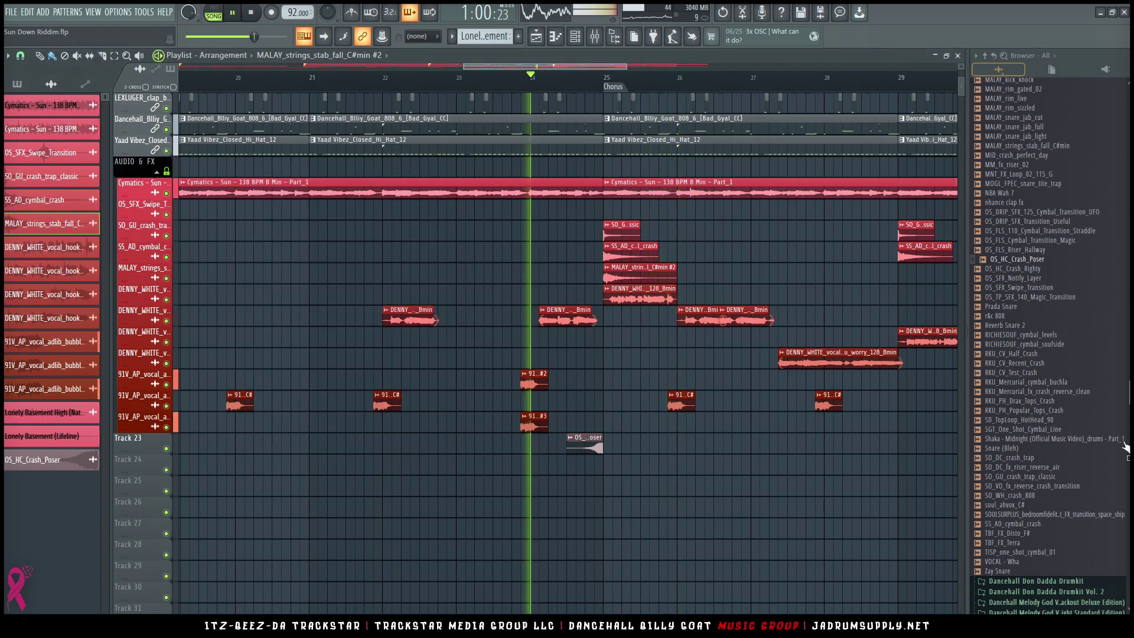
Step: Place SO_DC_fx_riser_reverse_air on Track 24 and stretch it in Auto mode so it ends at bar 25
scroll(1033, 390, down, 2)
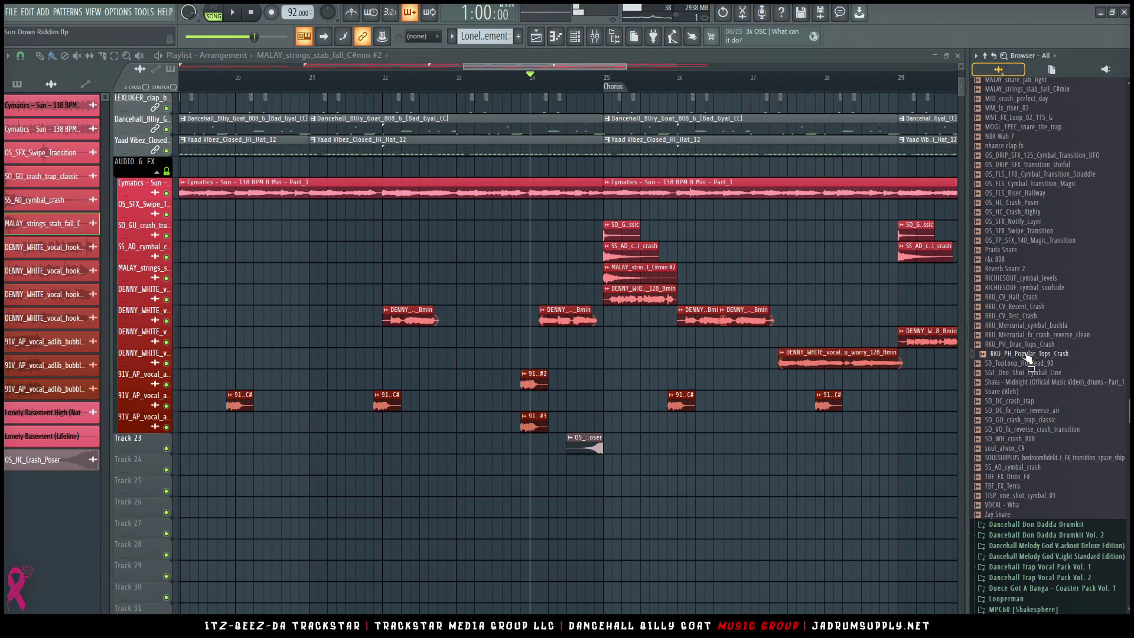
drag(1041, 417, 549, 471)
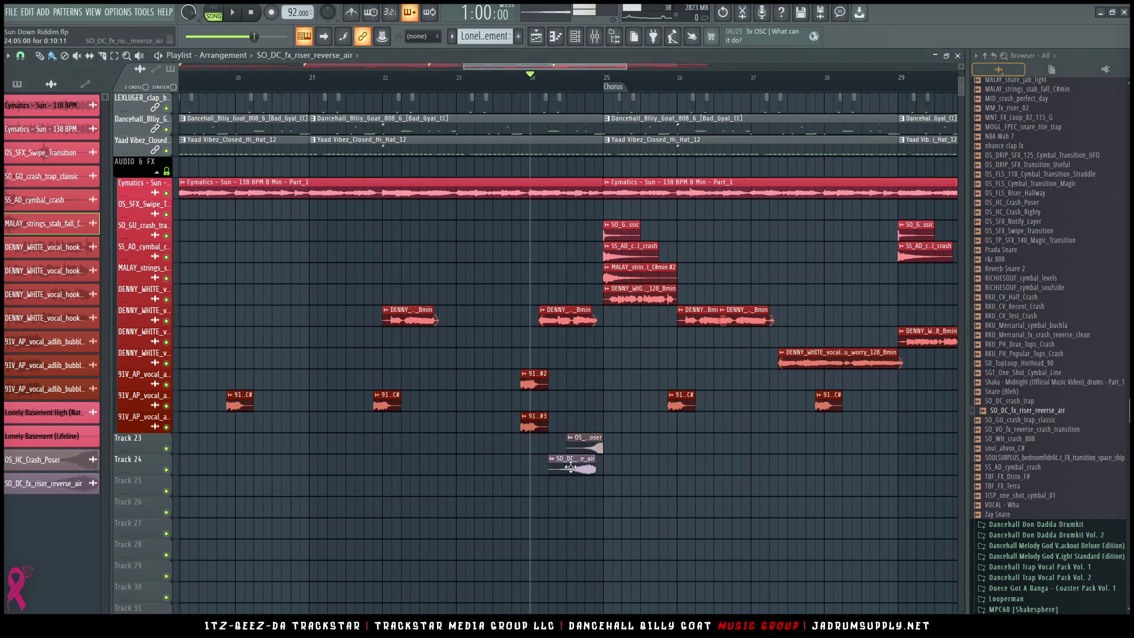
double_click(567, 465)
right_click(284, 223)
click(340, 237)
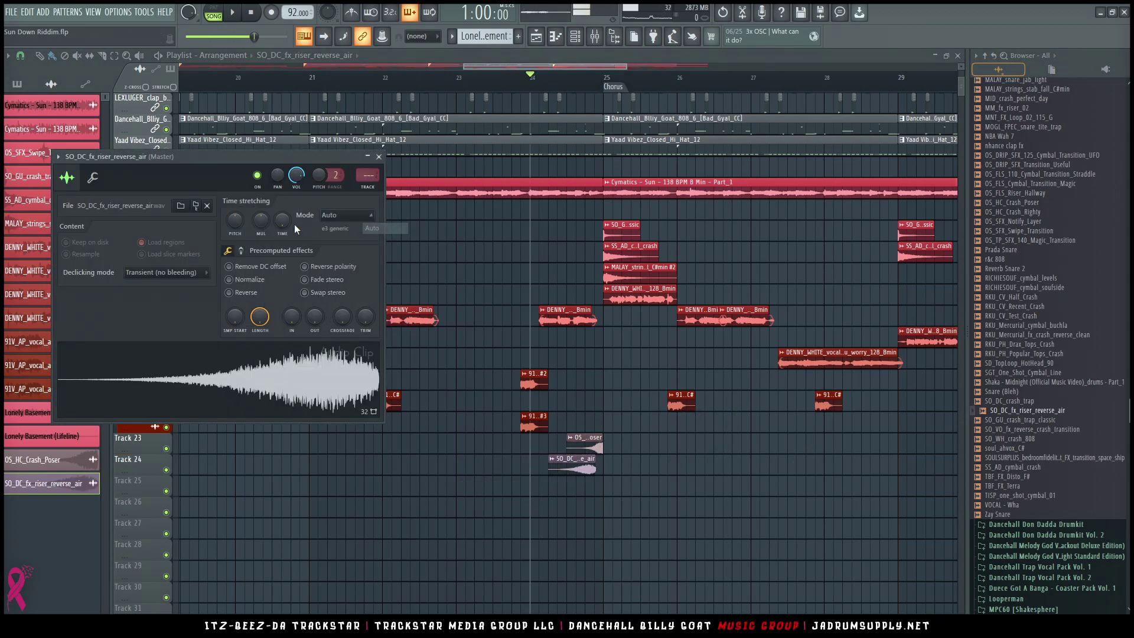
drag(285, 224, 286, 227)
Step: Set the riser's volume to about 50% and trim its start to match the reversed crash above, checking it in playback
key(space)
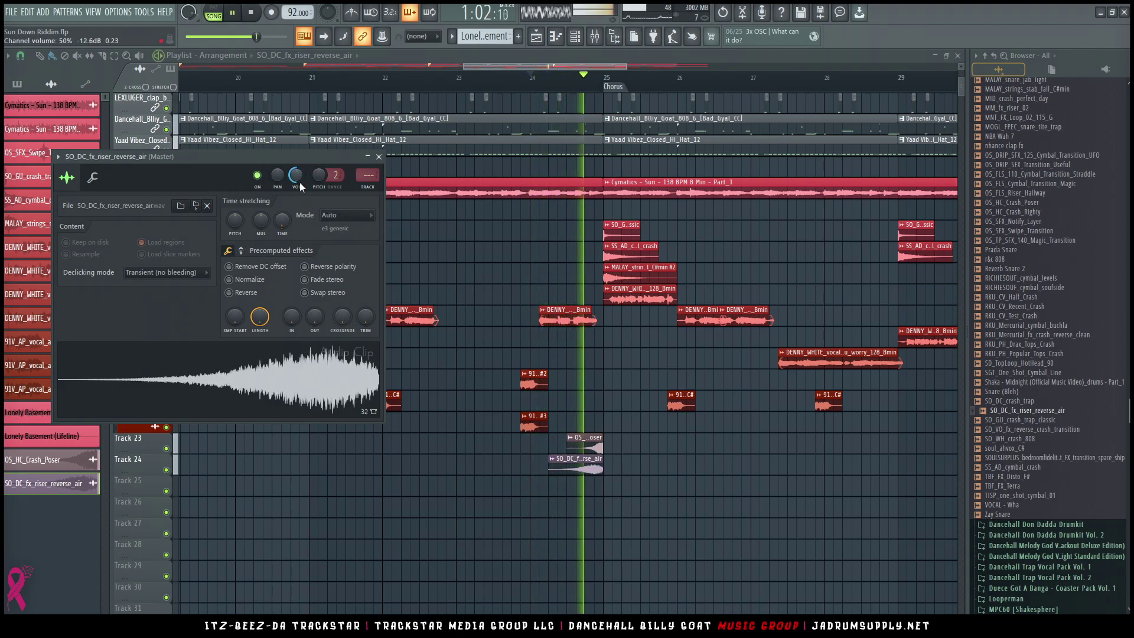
drag(587, 469, 595, 469)
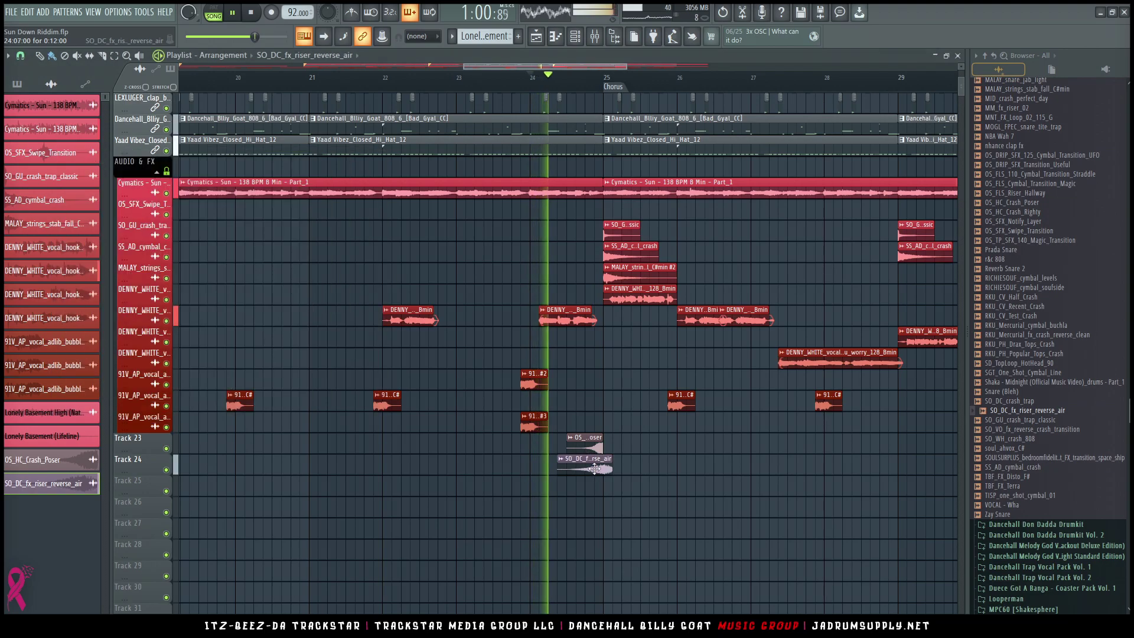
key(space)
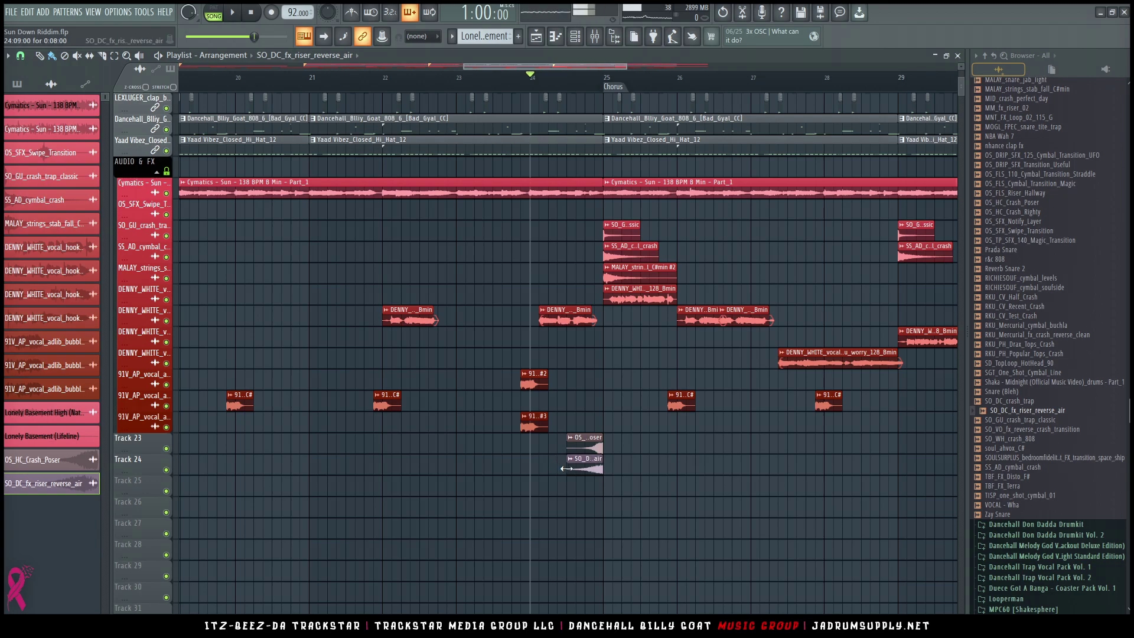
key(space)
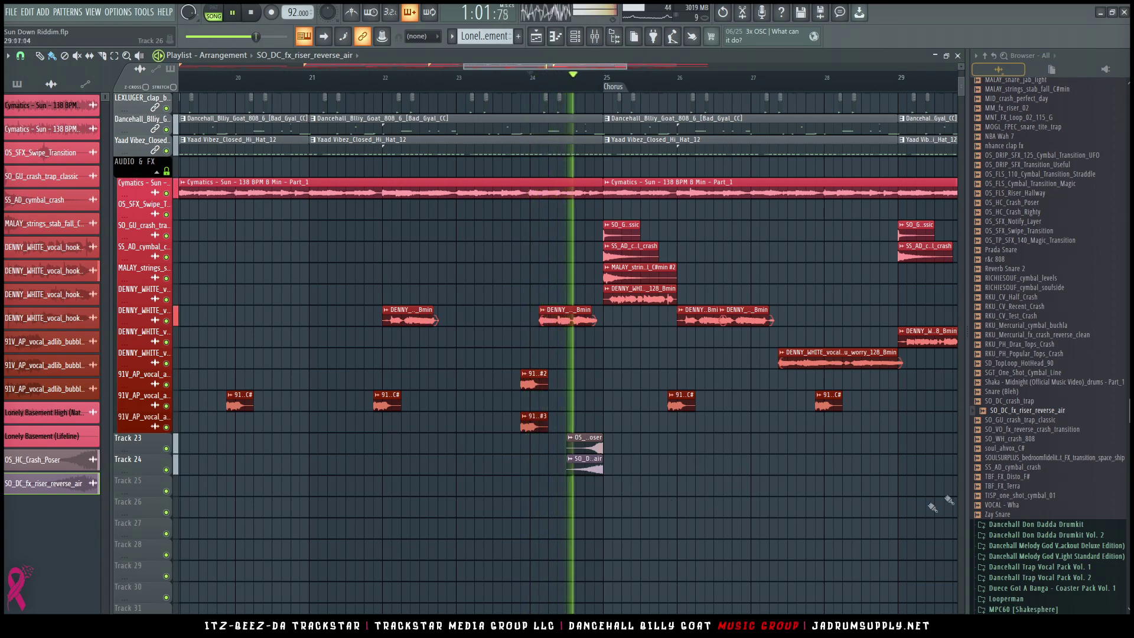
key(space)
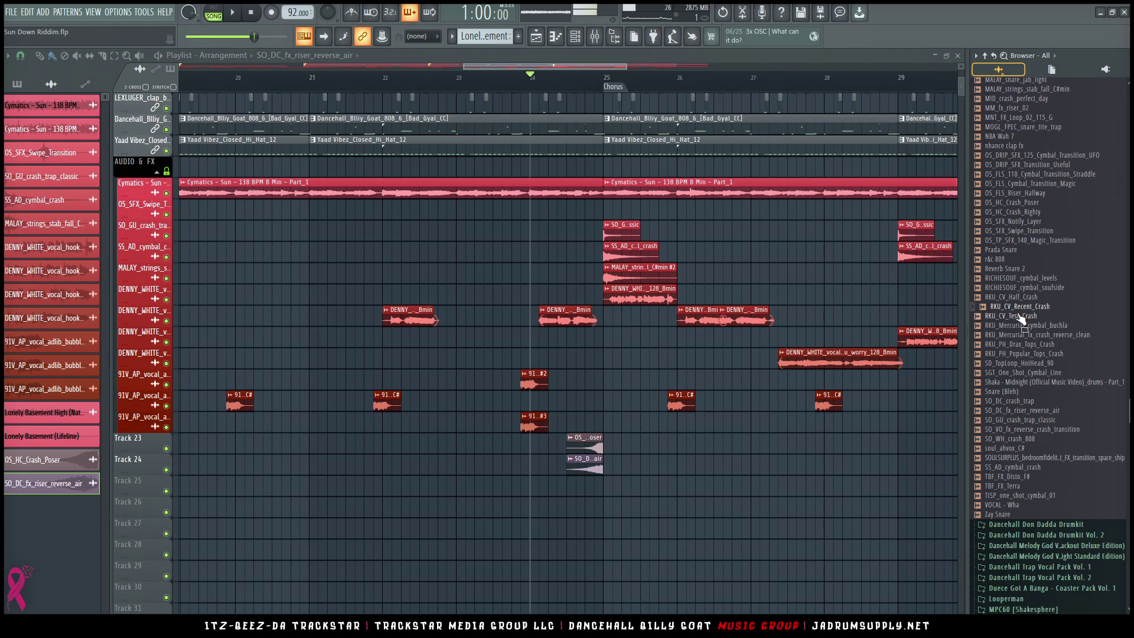
Step: Place RKU_CV_Test_Crash on Track 25 at bar 25, normalize it and set its channel volume to about 38%
drag(1018, 322, 614, 482)
double_click(614, 481)
click(244, 294)
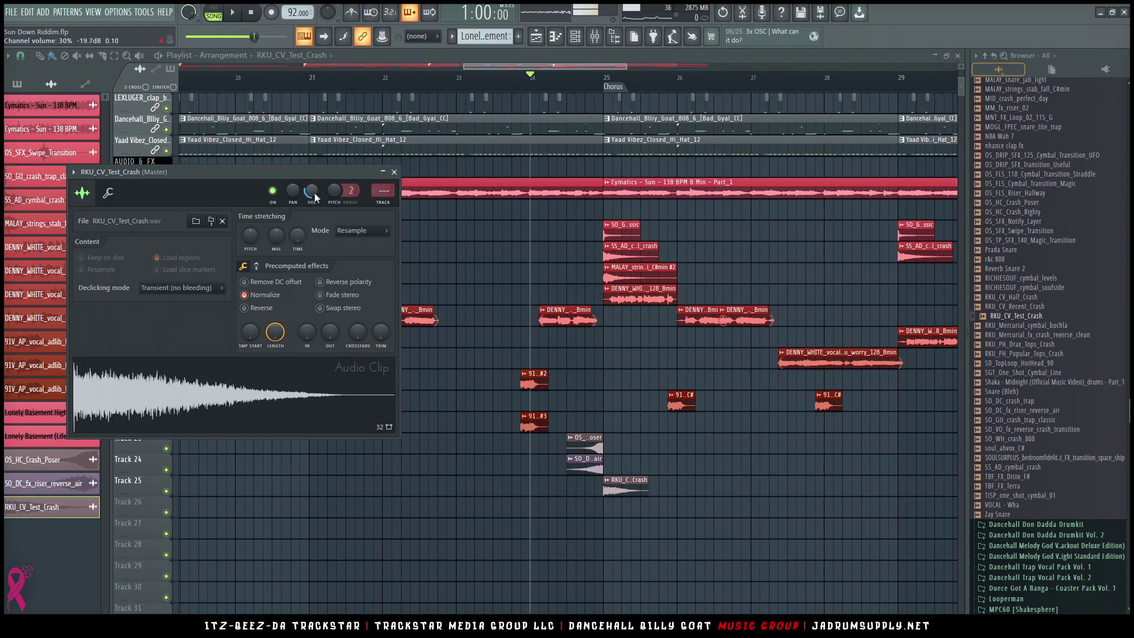
Step: Set the RKU_CV_Test_Crash clip's time-stretching mode to Auto, adjust its stretch time and audition it leading into bar 25
key(space)
click(360, 230)
click(382, 243)
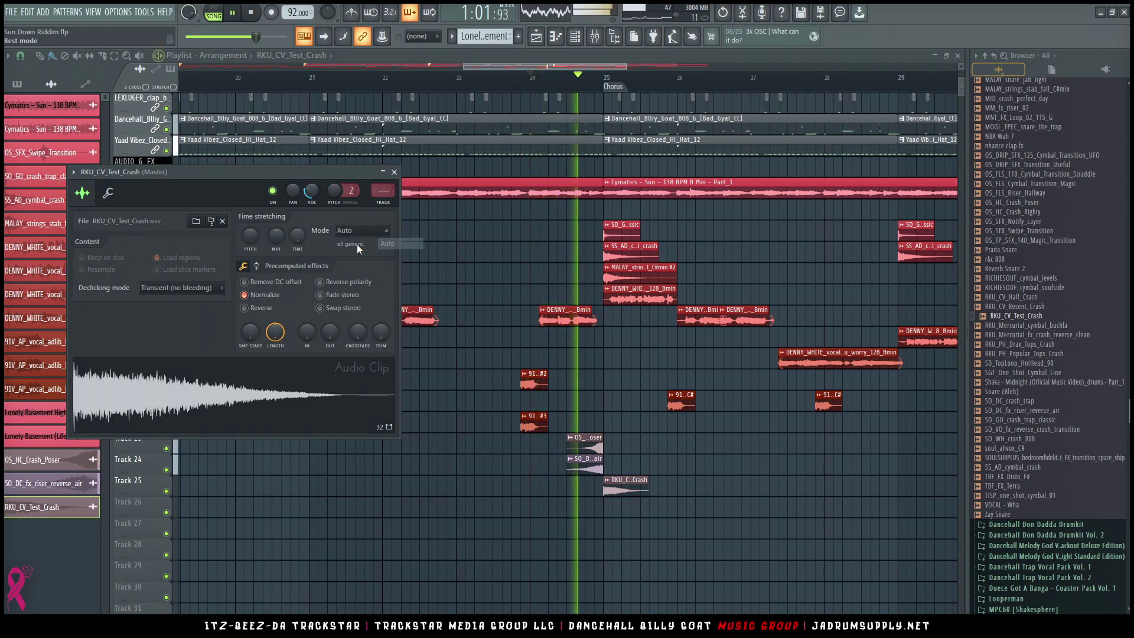
mouse_move(300, 238)
mouse_down()
mouse_move(299, 269)
mouse_move(298, 224)
mouse_move(288, 256)
mouse_up()
key(space)
click(256, 265)
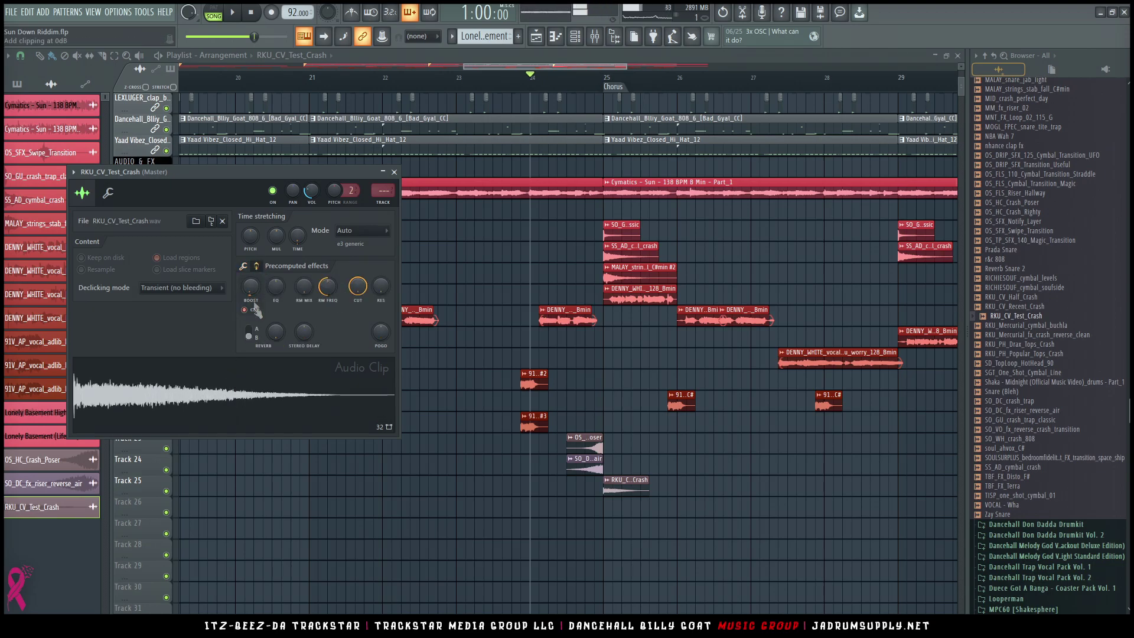
key(space)
Step: Lower the SS_AD_cymbal_crash channel volume and set the SO_GU_crash_trap_classic channel volume to about 37%
click(631, 246)
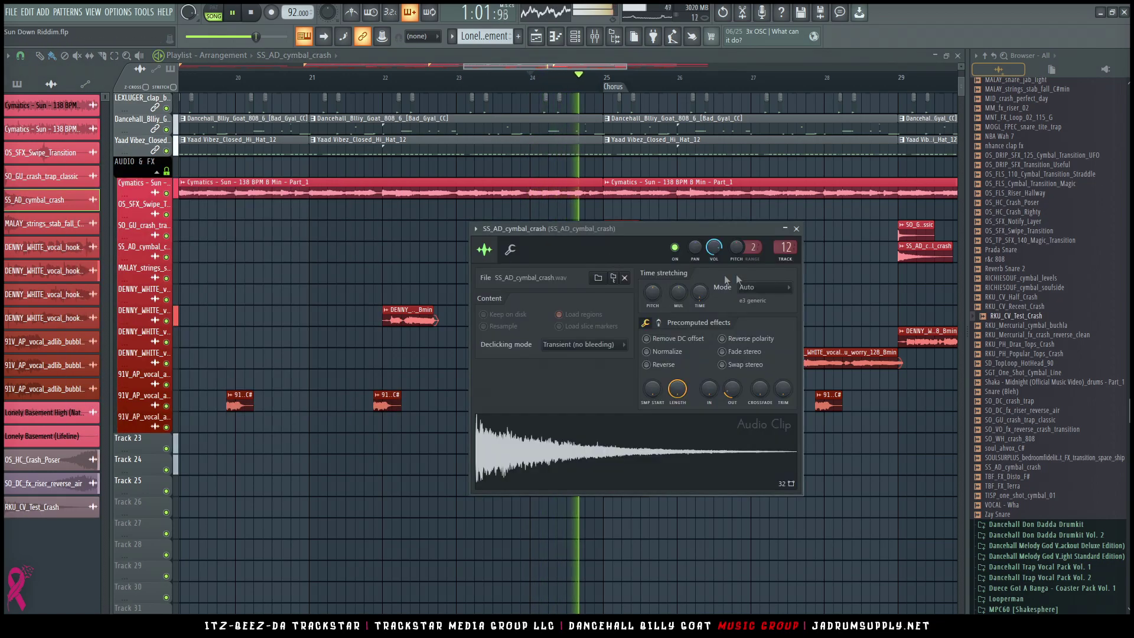
key(space)
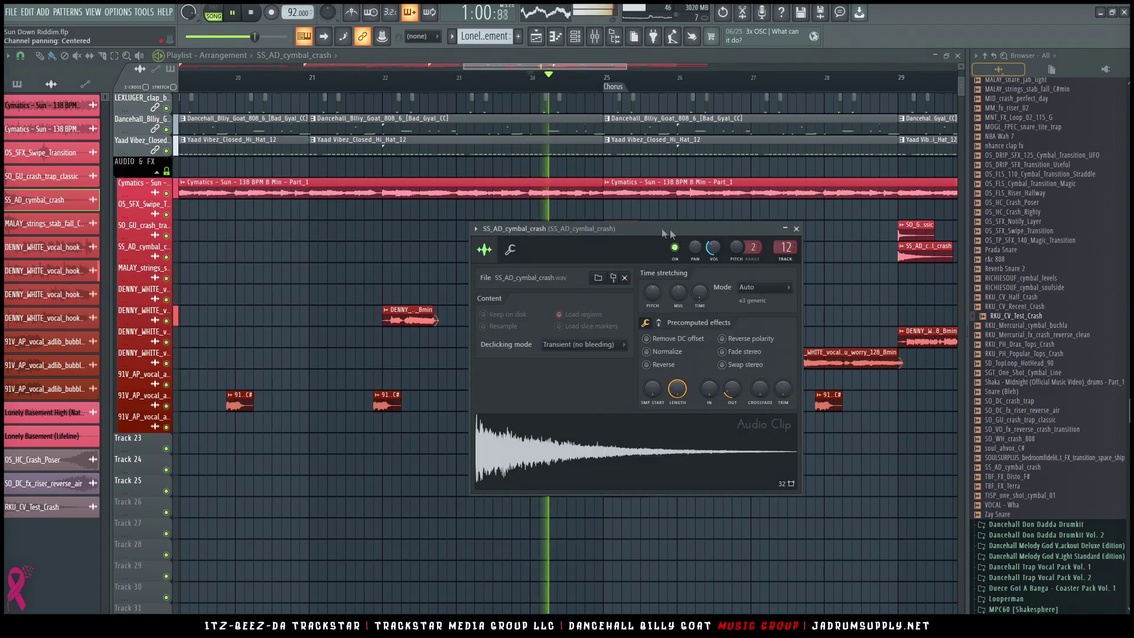
drag(667, 228, 389, 154)
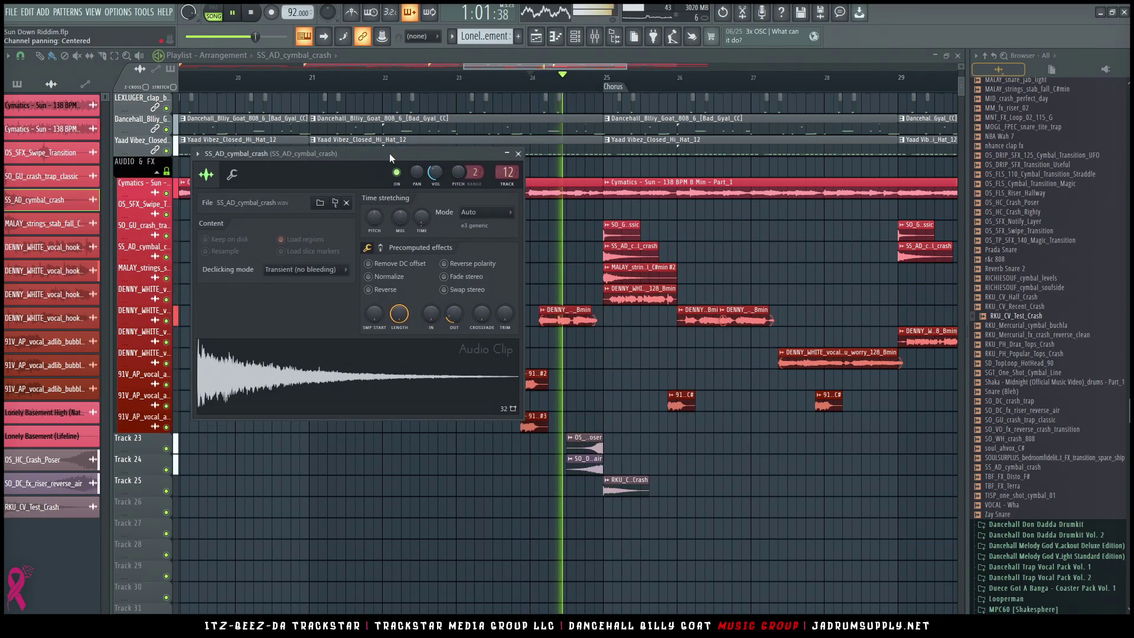
click(617, 224)
key(space)
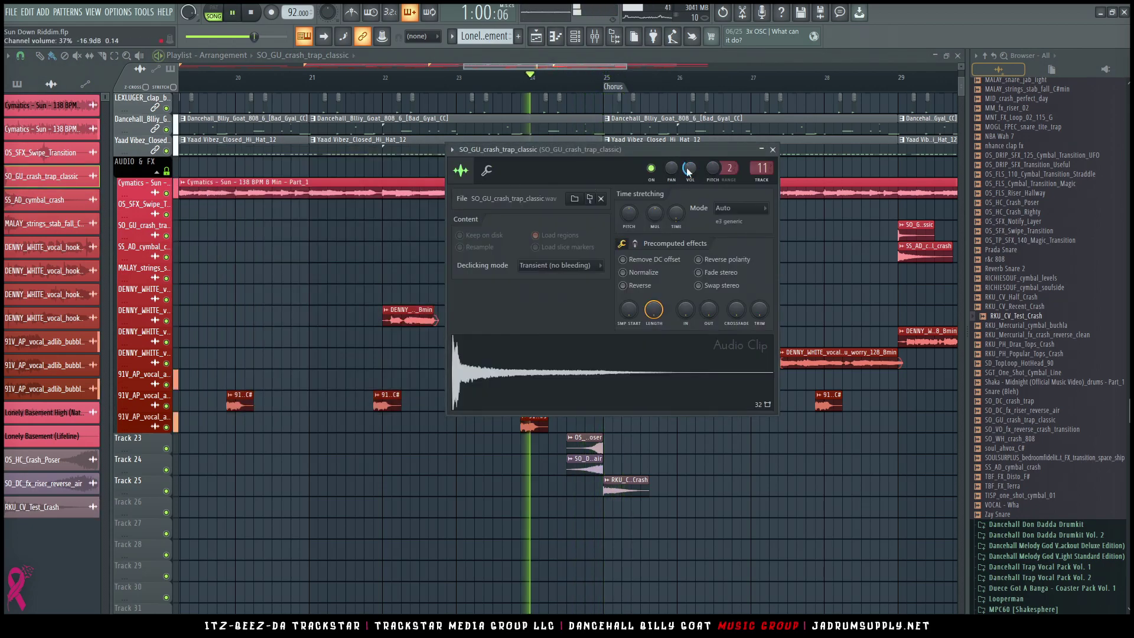
click(773, 150)
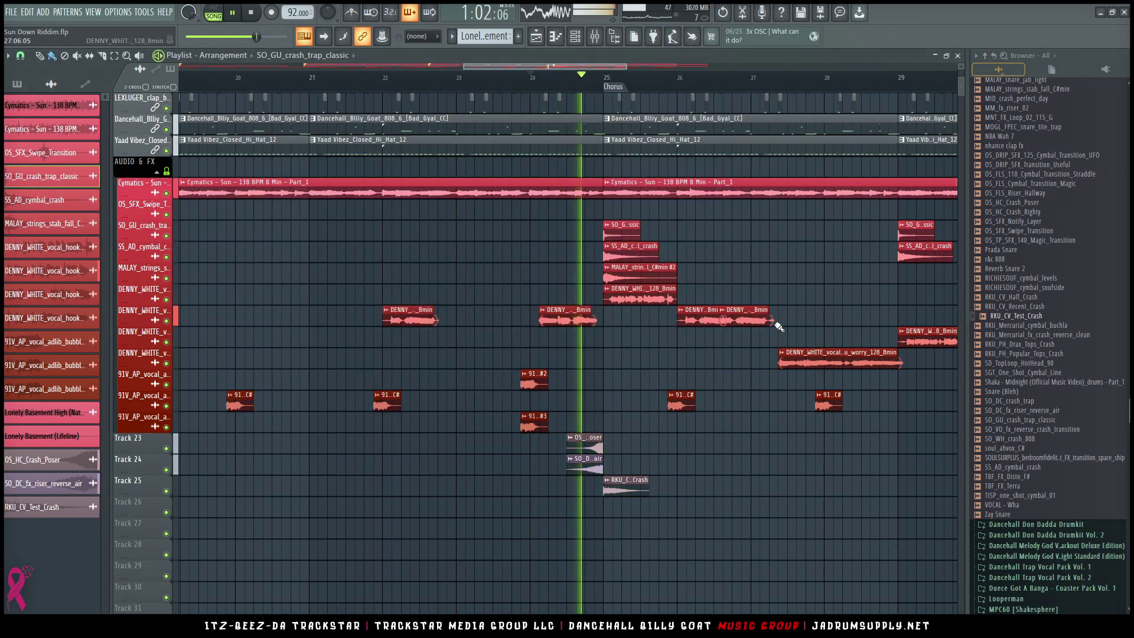
Step: Play back the crash and riser transition into the second chorus at bar 25 and check it across the arrangement
key(space)
key(space)
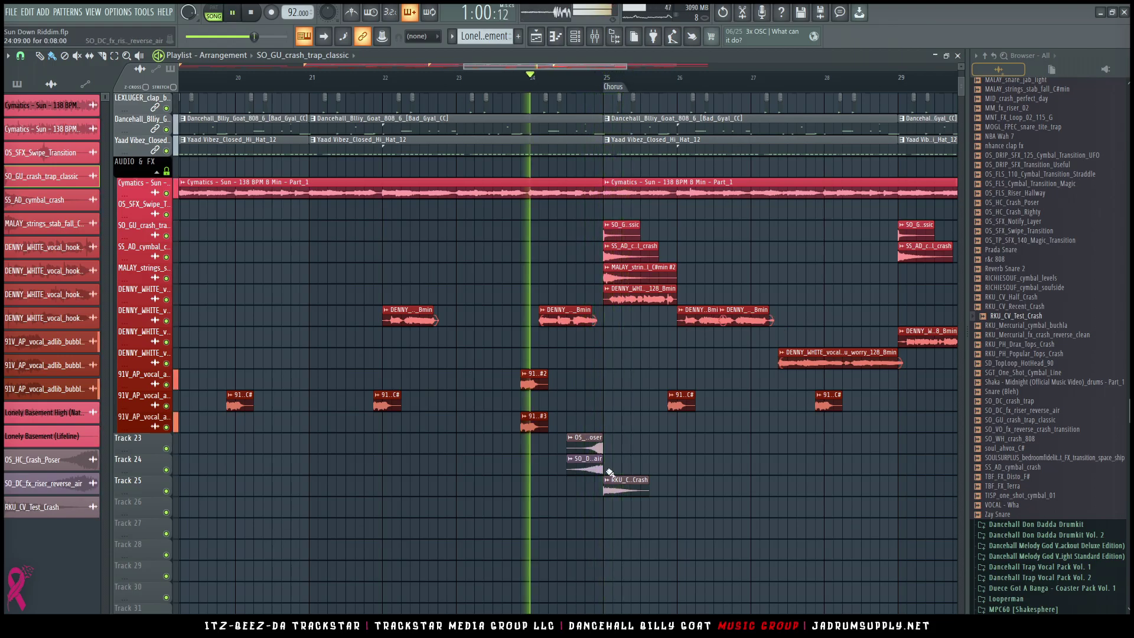
scroll(635, 83, down, 5)
scroll(665, 228, down, 3)
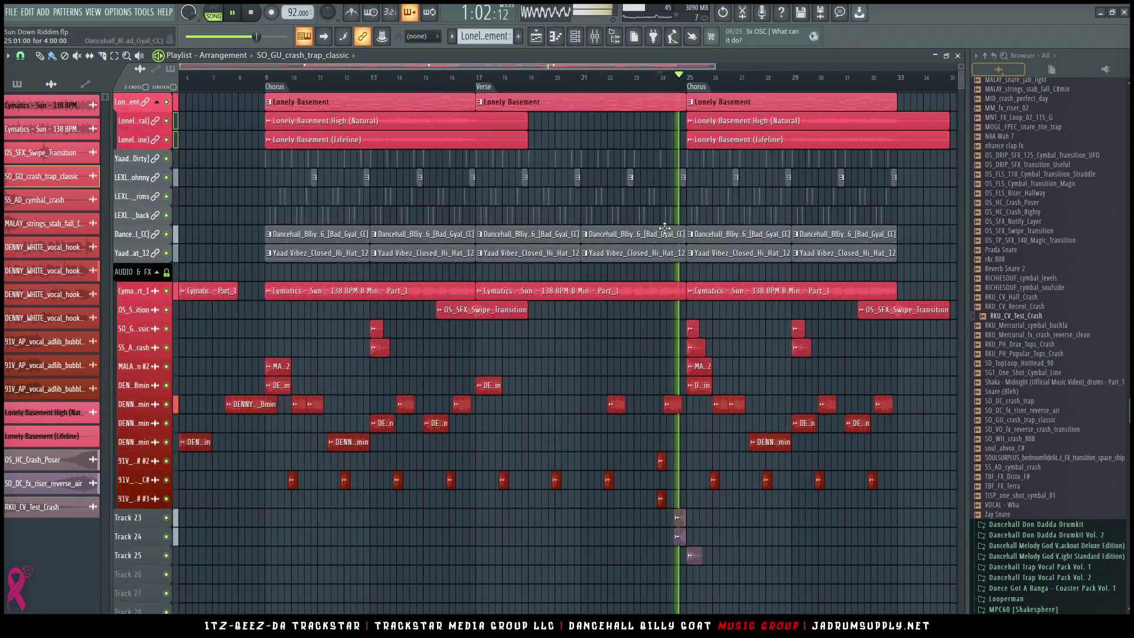
scroll(665, 228, down, 2)
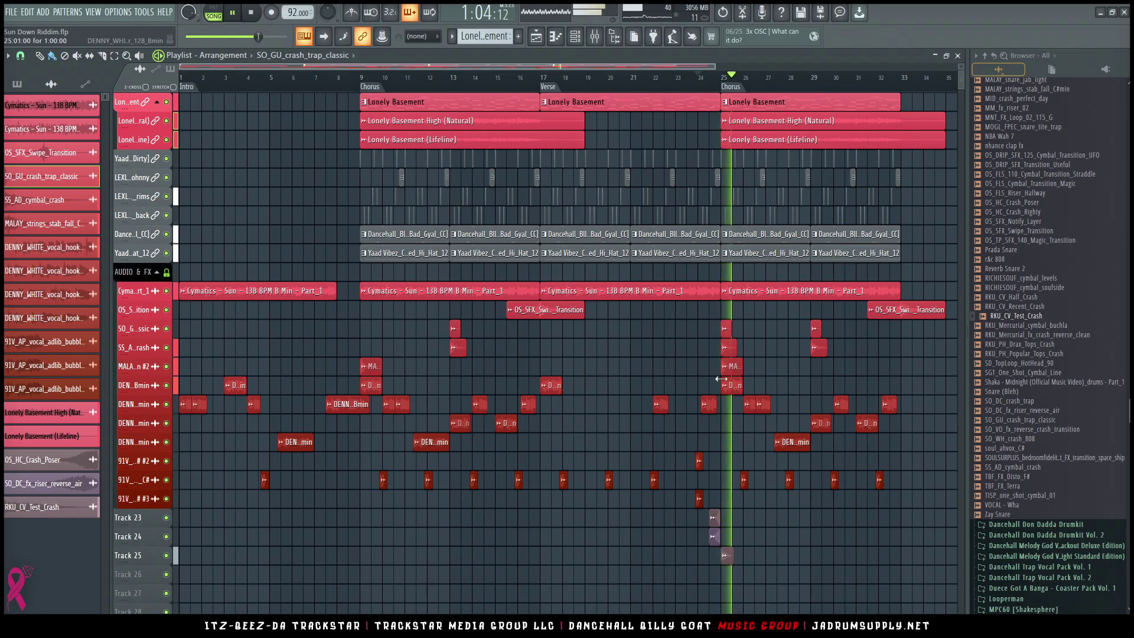
key(space)
Step: Audition the start of the verse at bar 17 and check the OS_SFS_Swipe_Transition channel's settings
click(546, 86)
key(space)
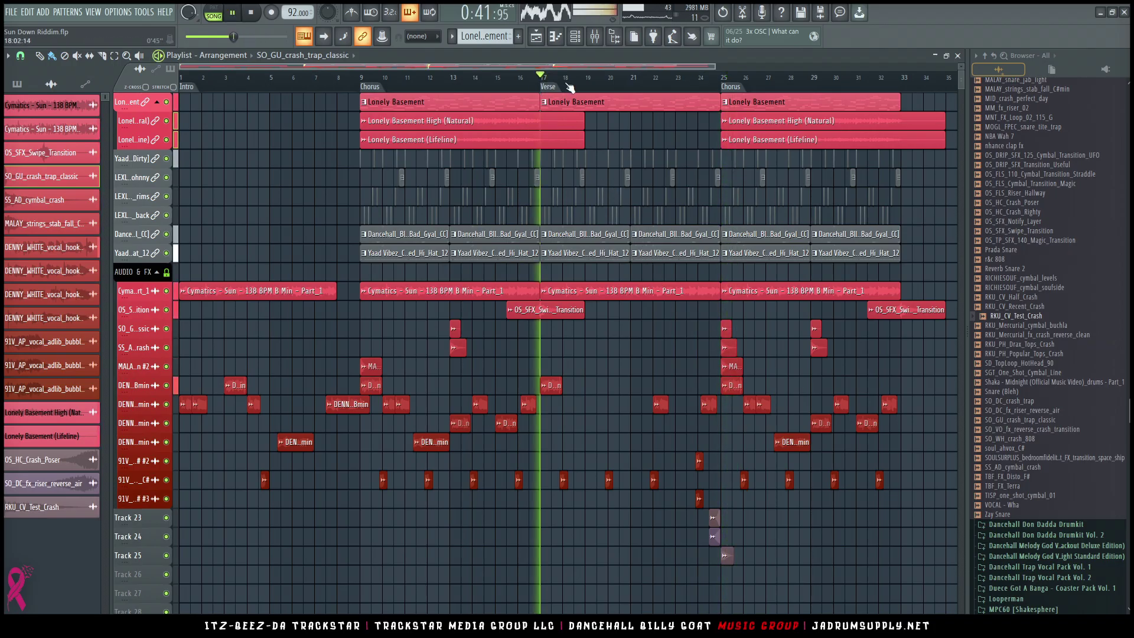
scroll(561, 86, up, 3)
scroll(644, 116, up, 3)
scroll(644, 116, down, 4)
key(space)
double_click(517, 228)
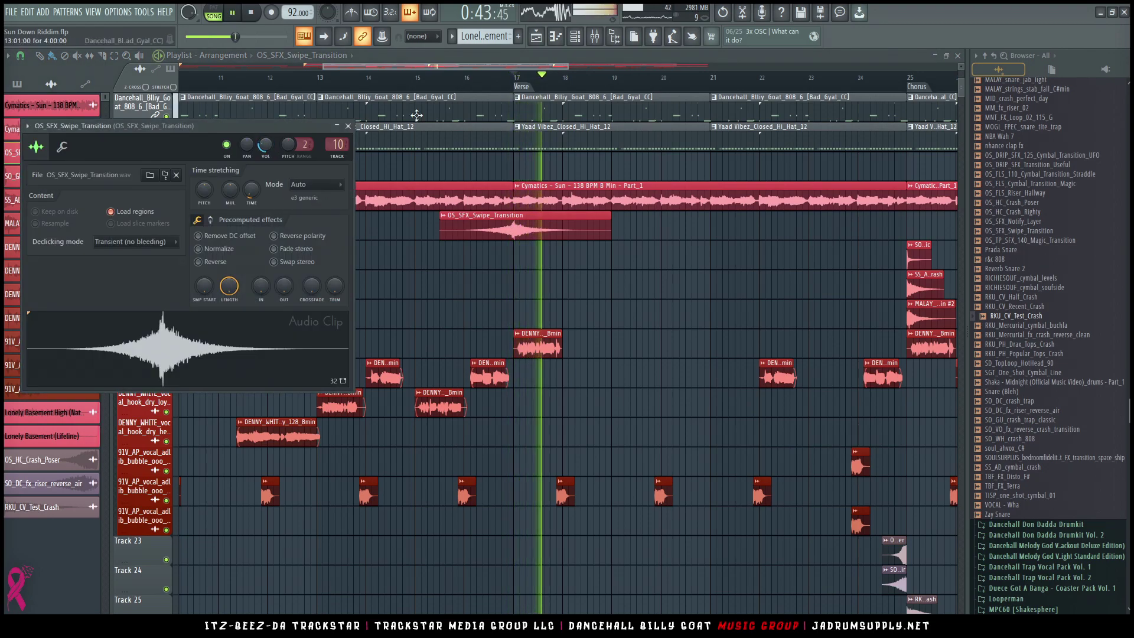
click(490, 77)
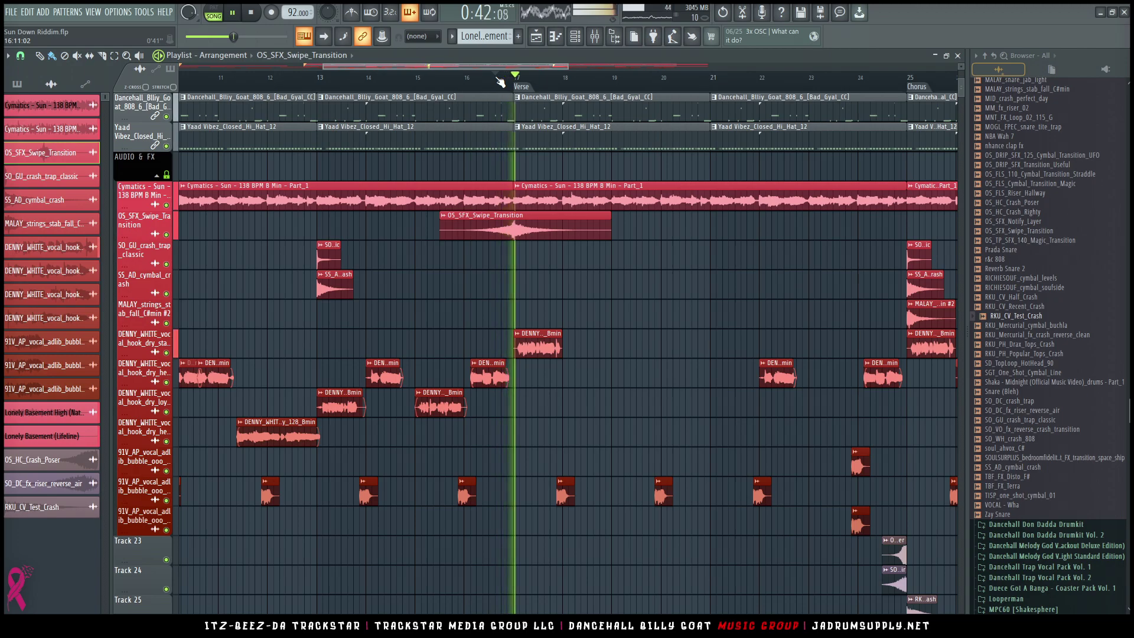
scroll(591, 142, up, 2)
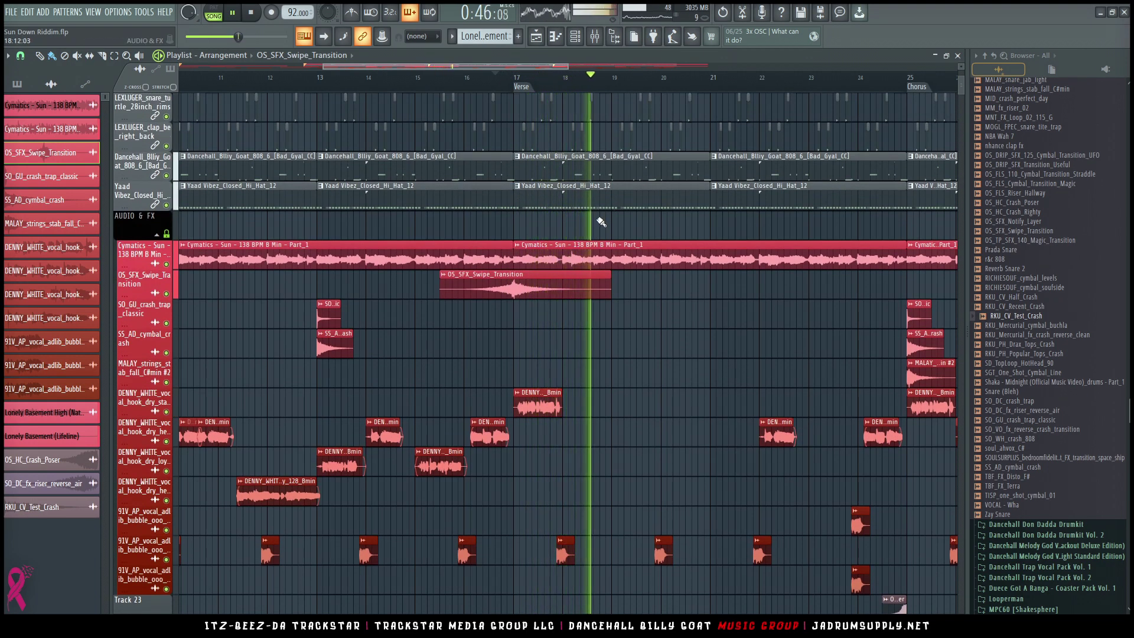
key(space)
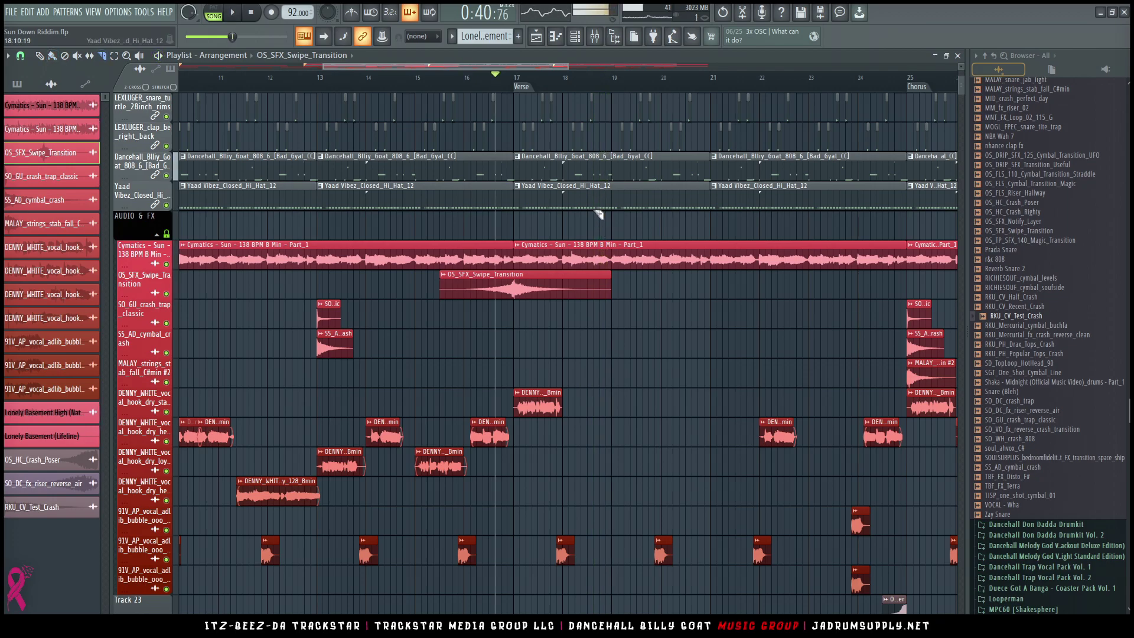
Step: Slice the verse's Yaad Vibez_Closed_Hi_Hat_12 clip midway through bar 18, try it without the first part, and restore that part
right_click(590, 208)
key(space)
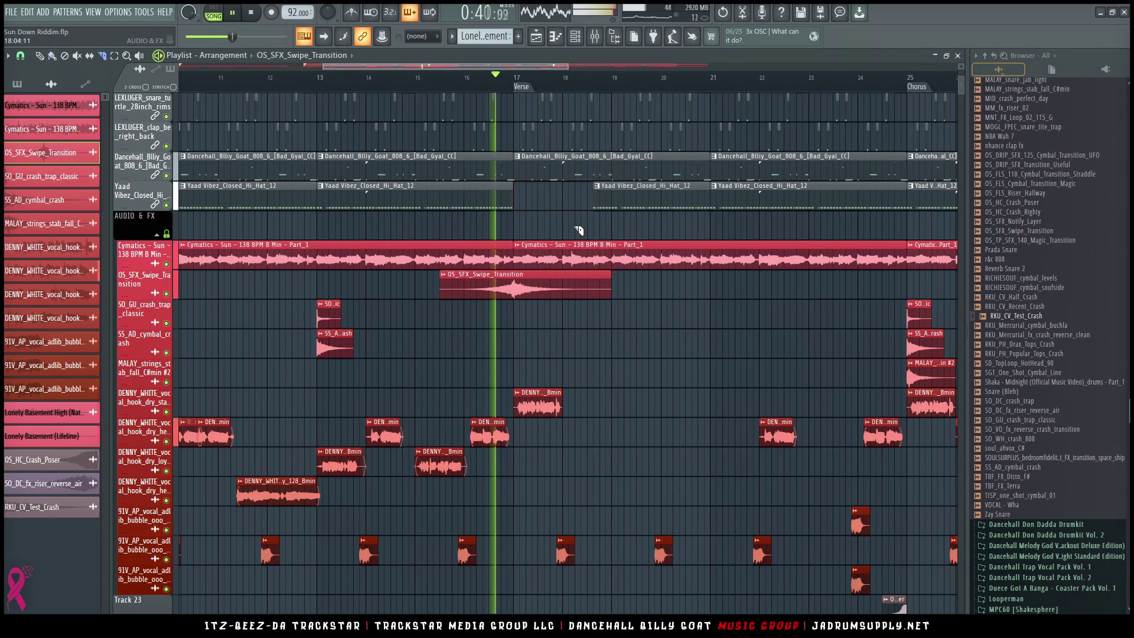
key(space)
key(space)
key(ctrl+z)
key(space)
key(space)
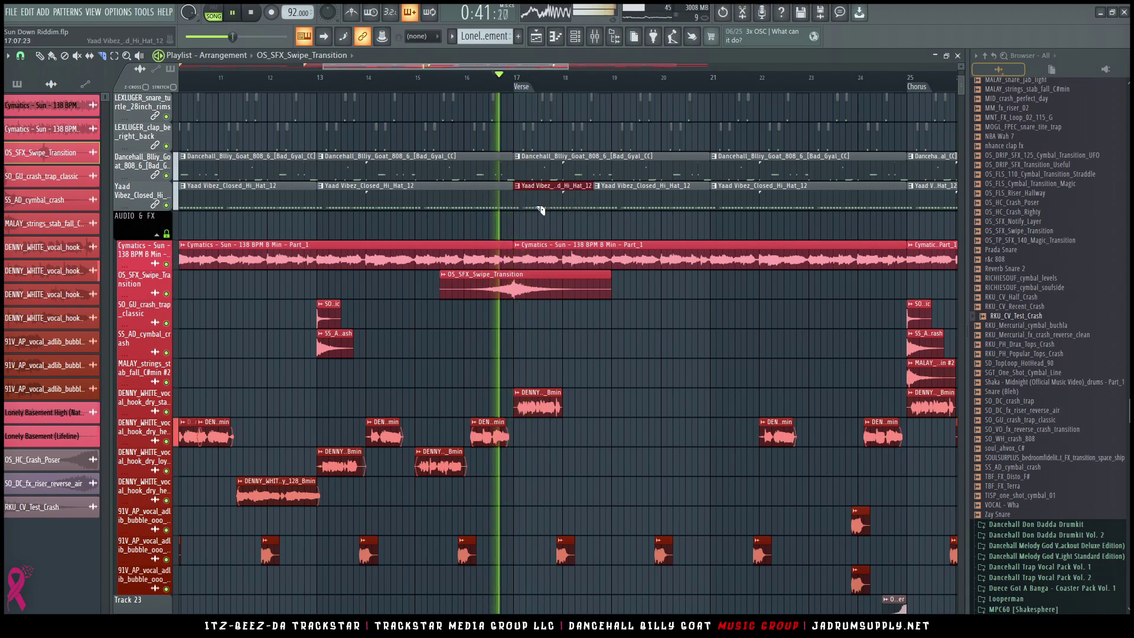
Step: Cut short gaps into the Yaad Vibez_Closed_Hi_Hat_12 clip during bar 17, checking the rhythm in playback
click(535, 206)
key(space)
key(space)
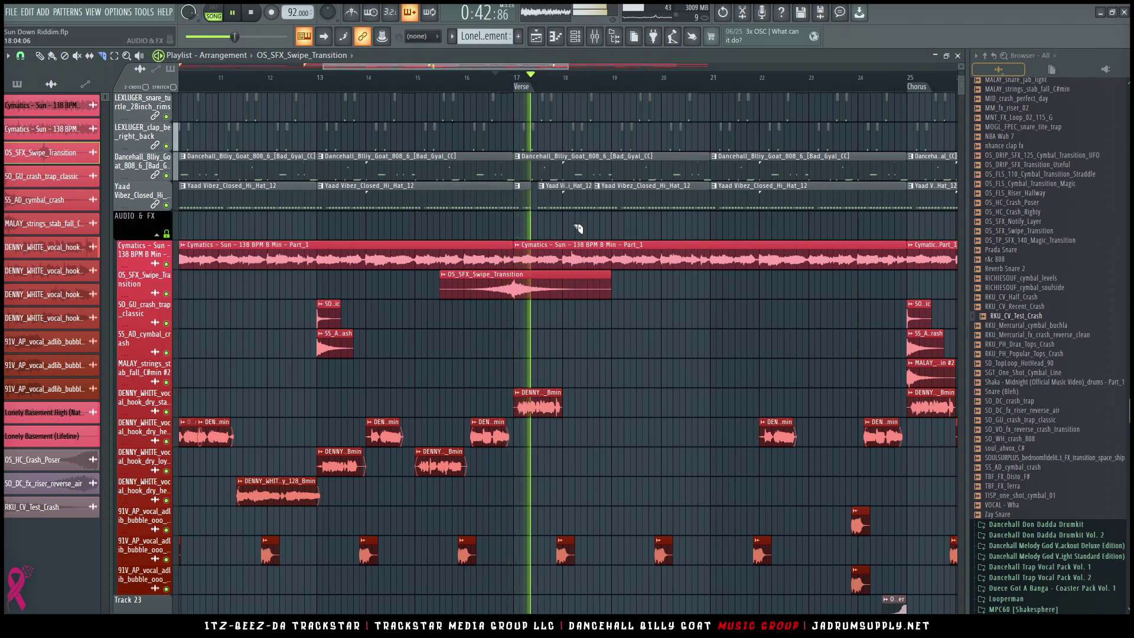
key(space)
key(space)
click(559, 206)
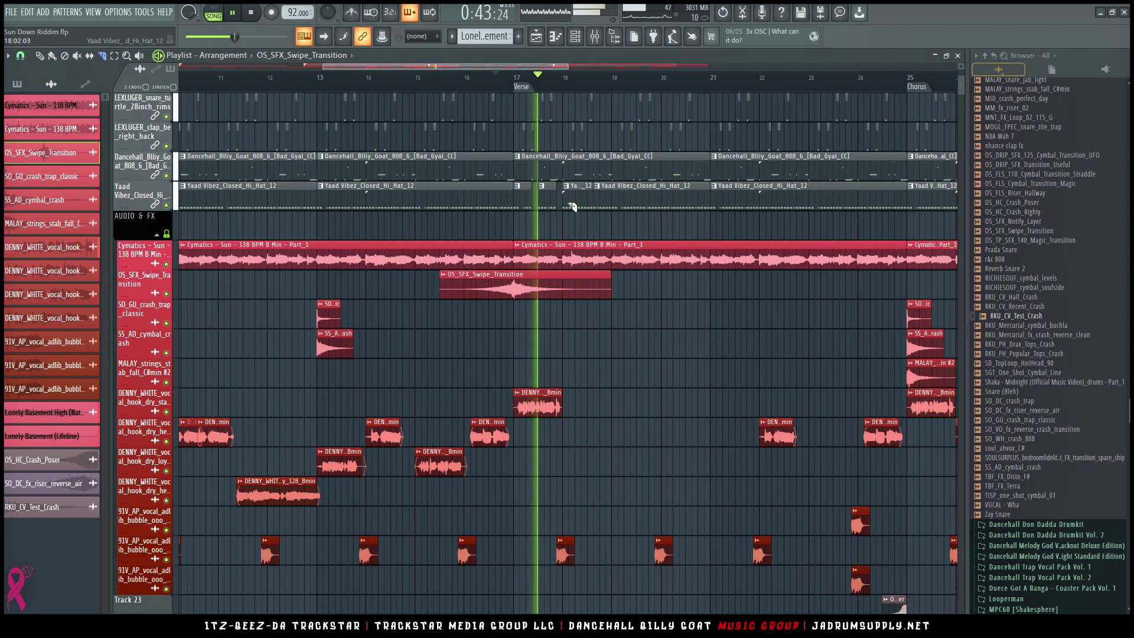
Step: Cut further short gaps into the verse's closed hi-hat clip in bars 18 to 20
click(615, 201)
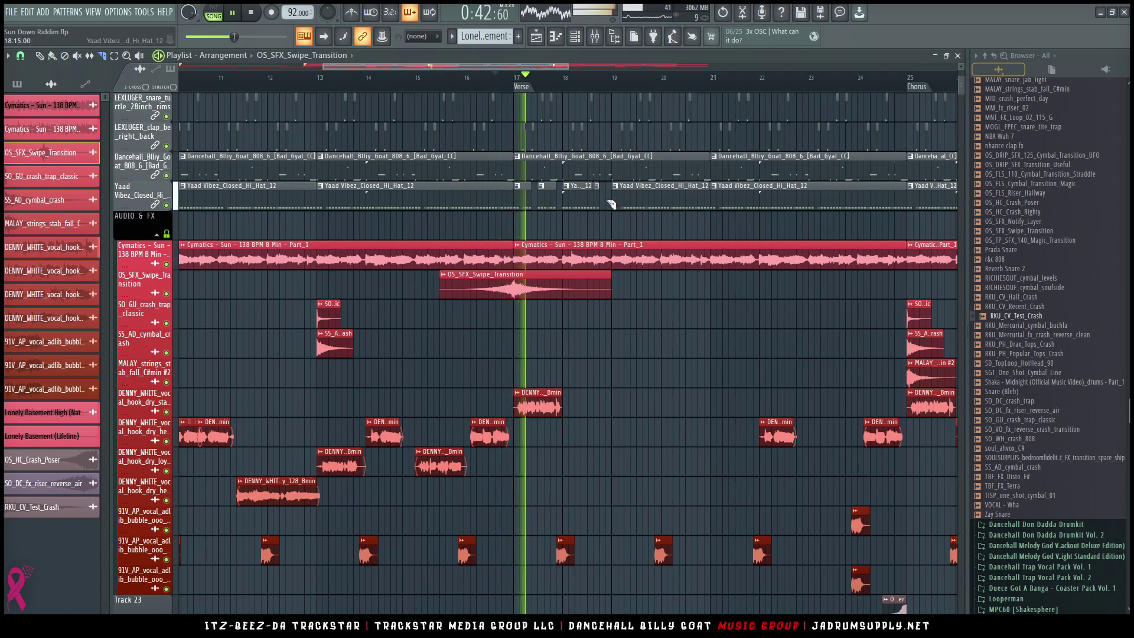
click(604, 204)
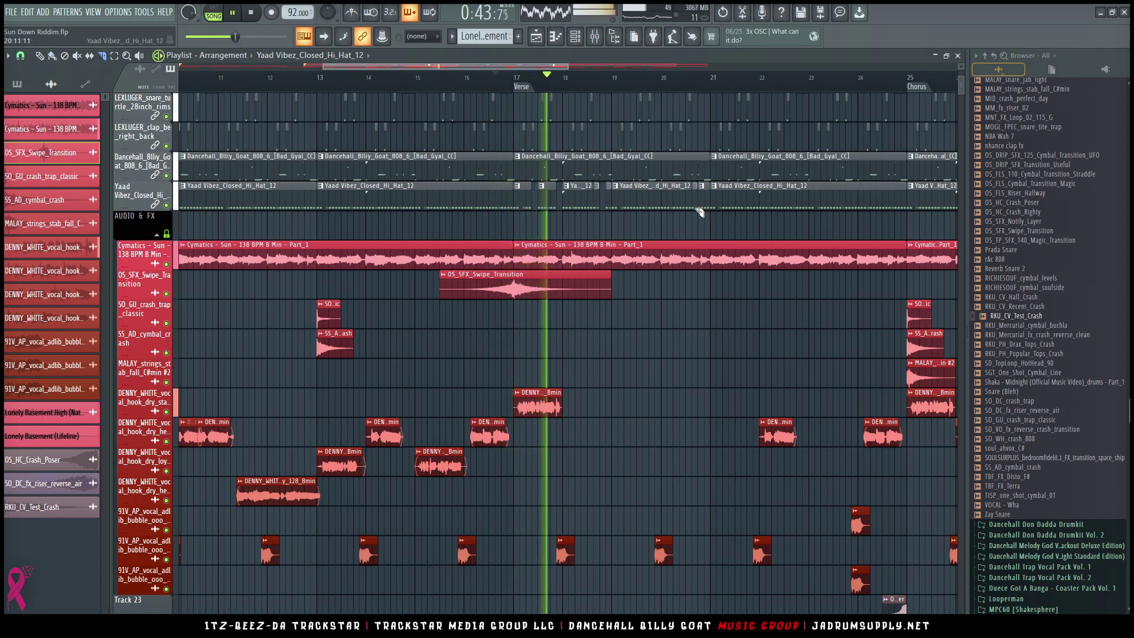
drag(700, 210, 695, 204)
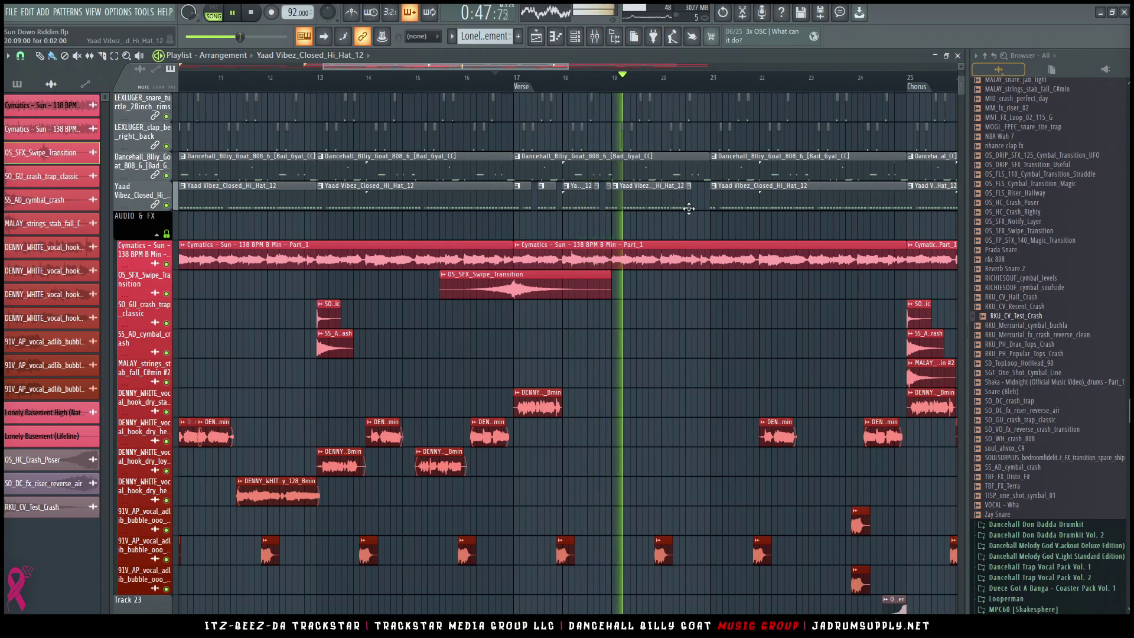
click(691, 206)
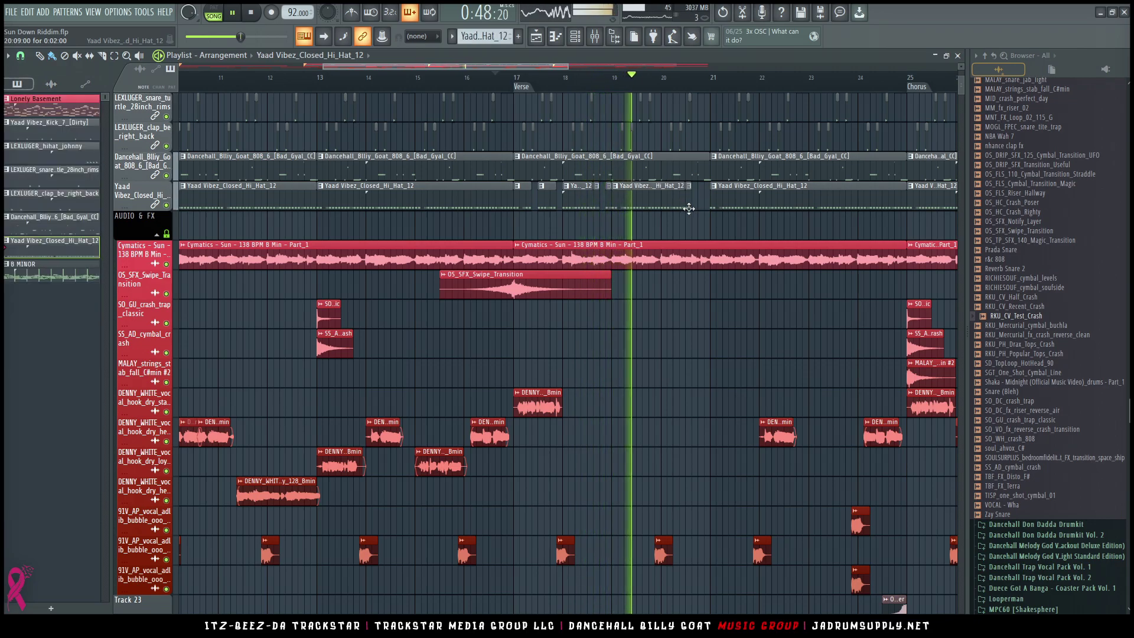
Step: Replace the closed hi-hat clip at bar 21 with a duplicate of the gapped hi-hat pattern from bars 17 to 20
right_click(737, 208)
drag(737, 208, 511, 210)
key(ctrl+b)
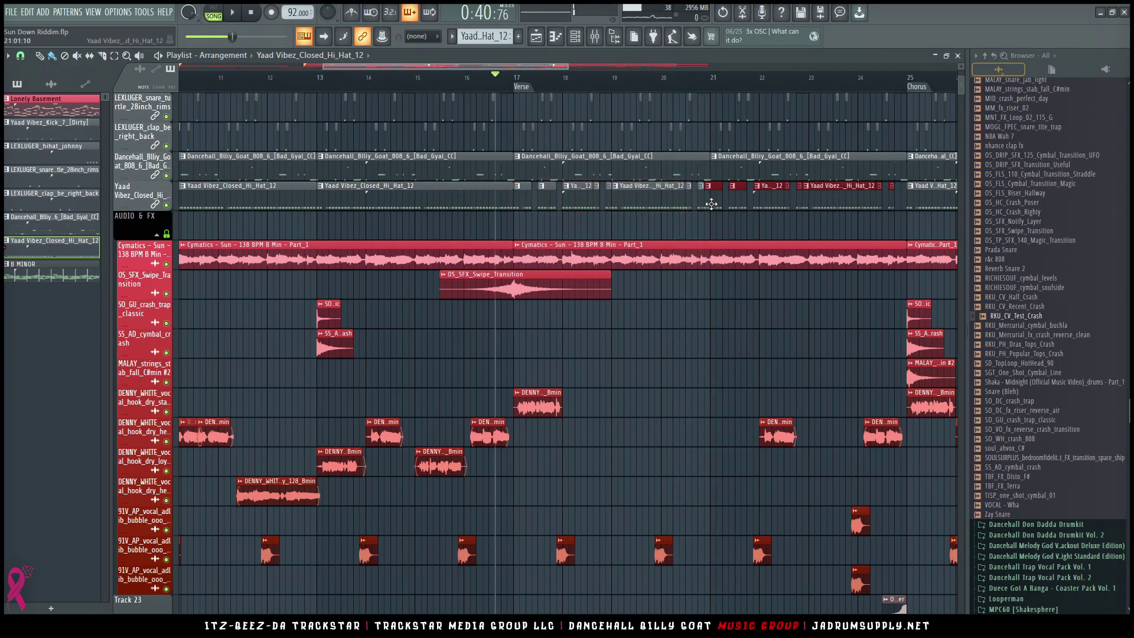
Step: Insert a new track above AUDIO & FX and move the gapped hi-hat clips from bars 17 to 24 onto it
right_click(149, 225)
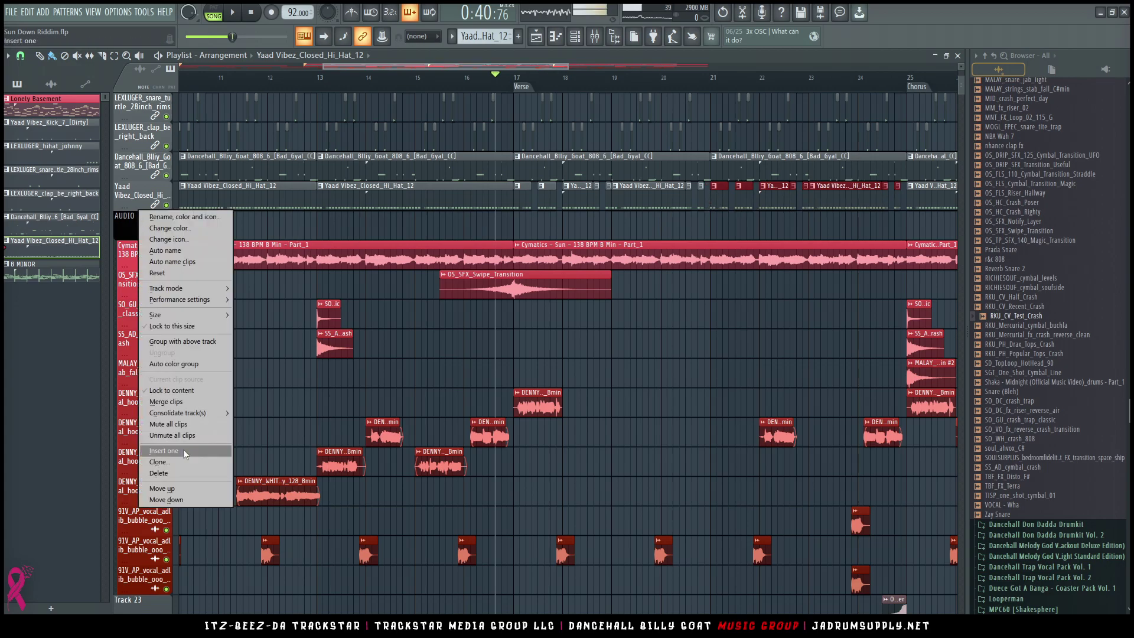
click(193, 458)
drag(524, 195, 802, 204)
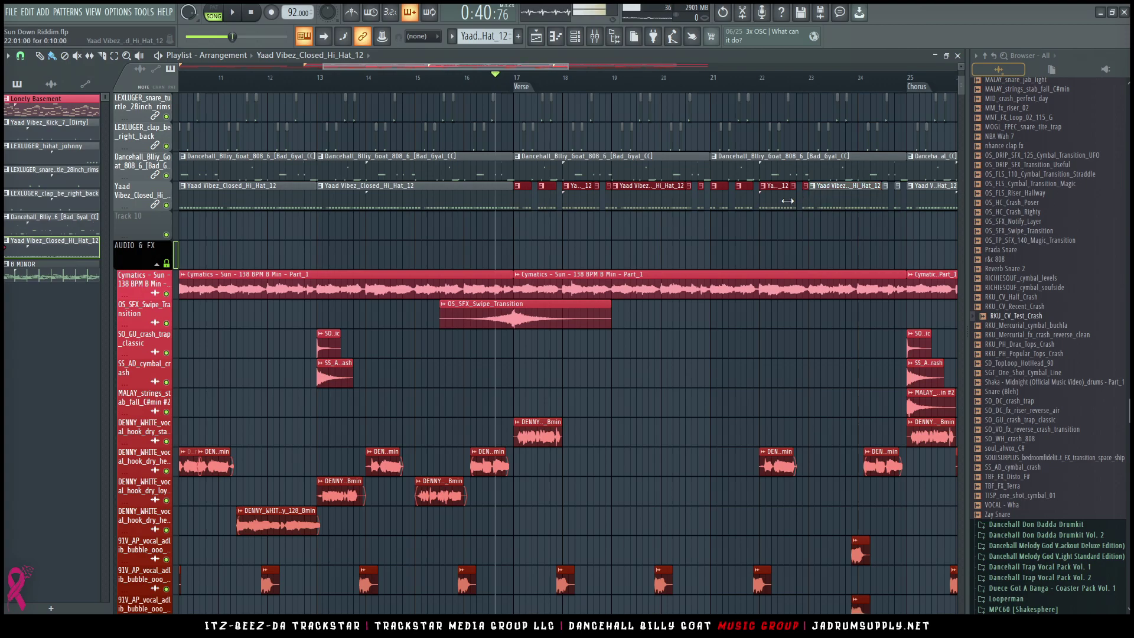
drag(903, 214, 522, 236)
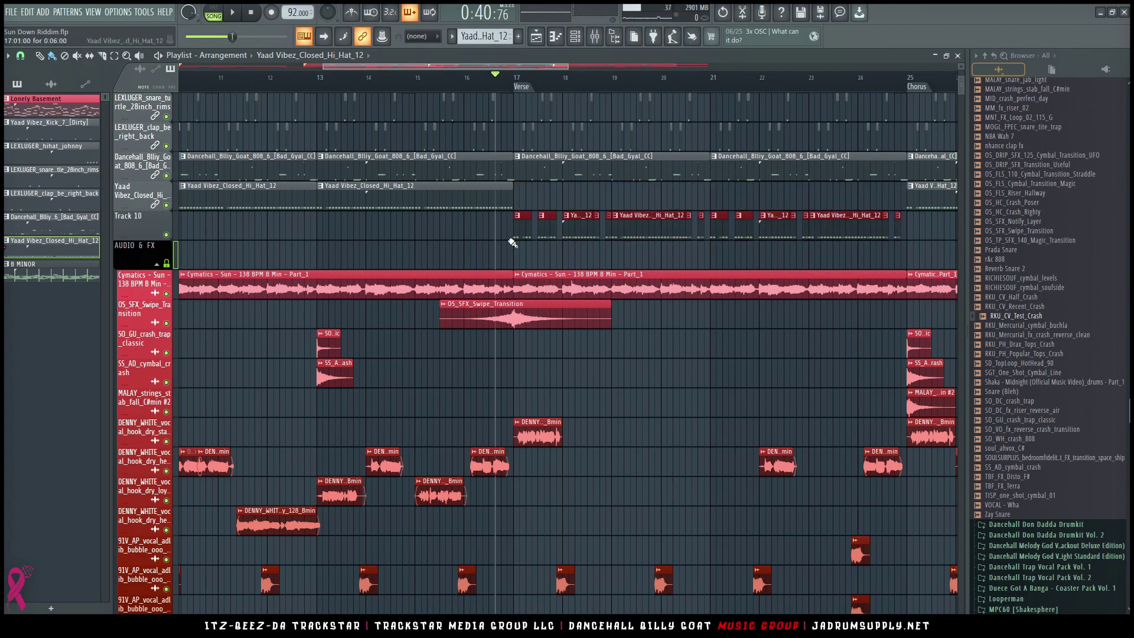
Step: Group Track 10 with the hi-hat track above, merge its clips into one pattern and check the notes in the piano roll
scroll(144, 235, up, 2)
right_click(156, 258)
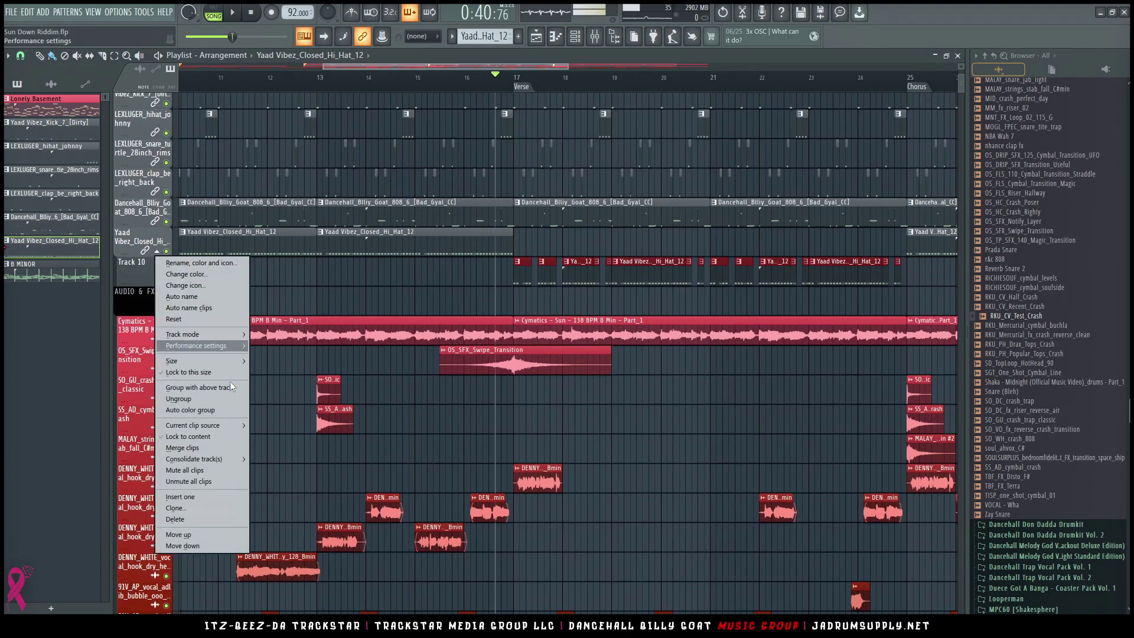
click(198, 450)
double_click(600, 277)
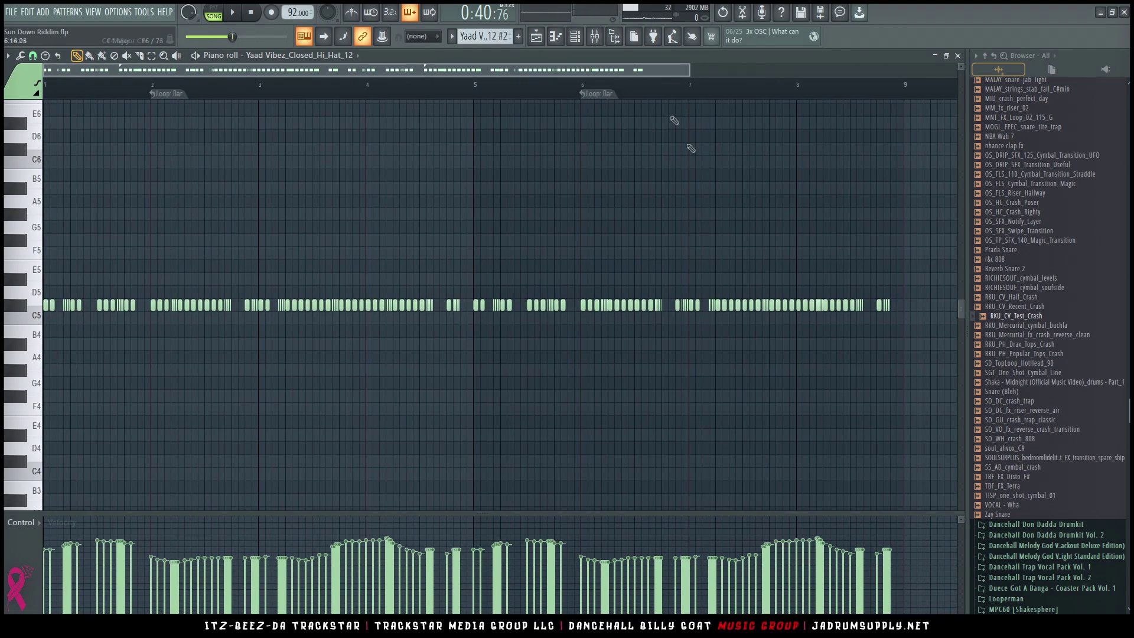
click(536, 37)
Step: Auto-name Track 10 after its merged hi-hat clip while playing back the verse
key(space)
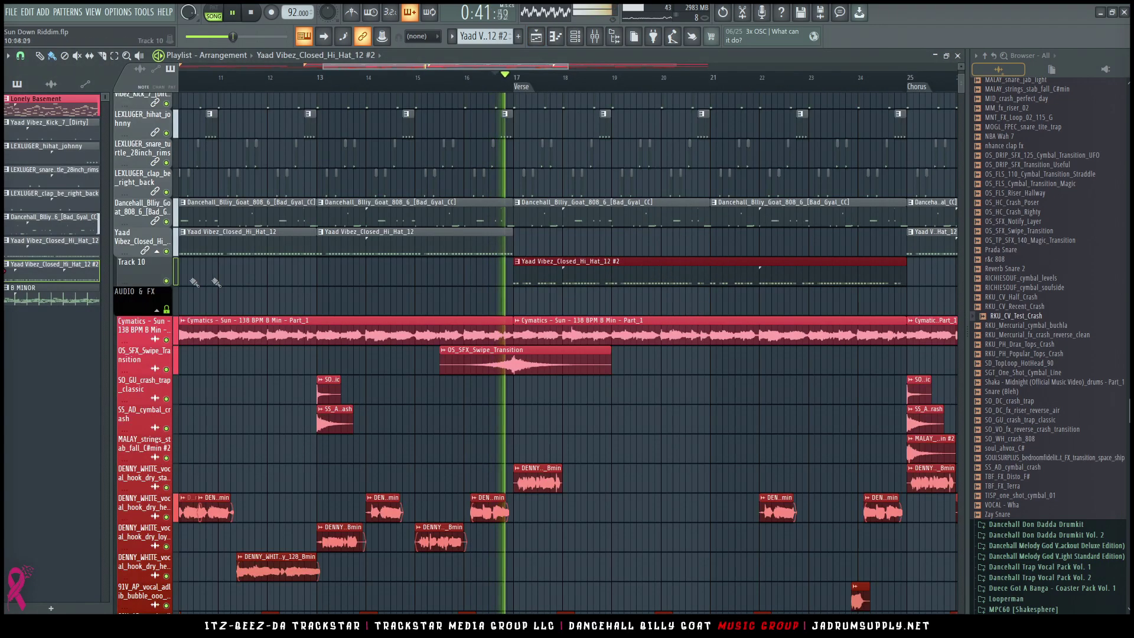
right_click(140, 260)
click(167, 296)
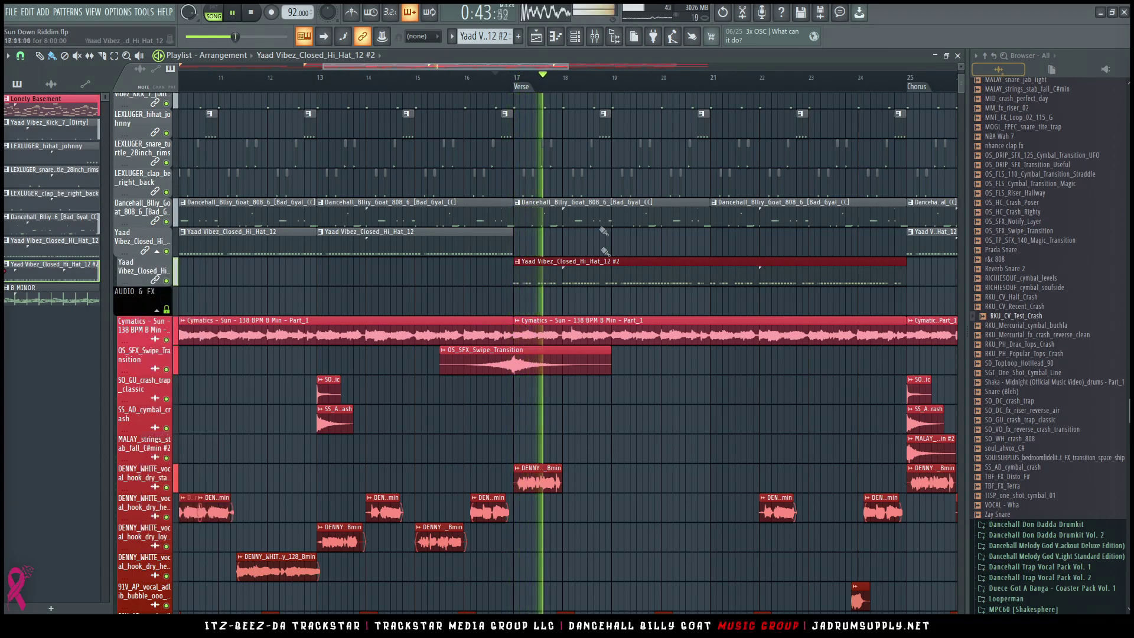
Step: Review all tracks from the intro through the second chorus while the verse plays
scroll(615, 84, down, 3)
scroll(670, 177, up, 4)
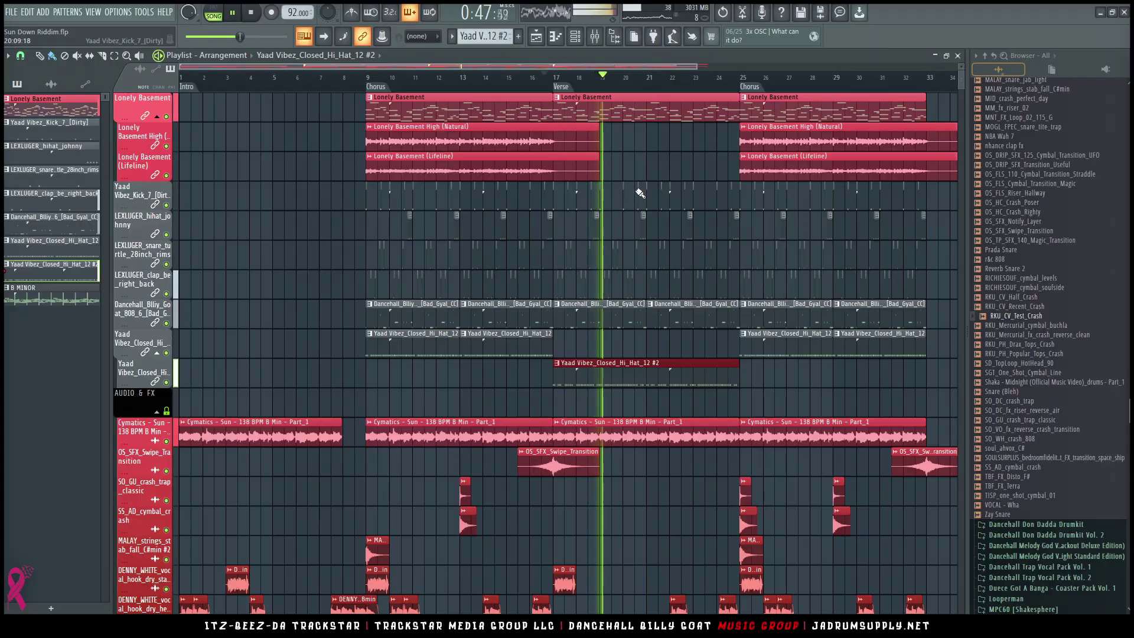
scroll(640, 192, down, 3)
scroll(640, 192, down, 6)
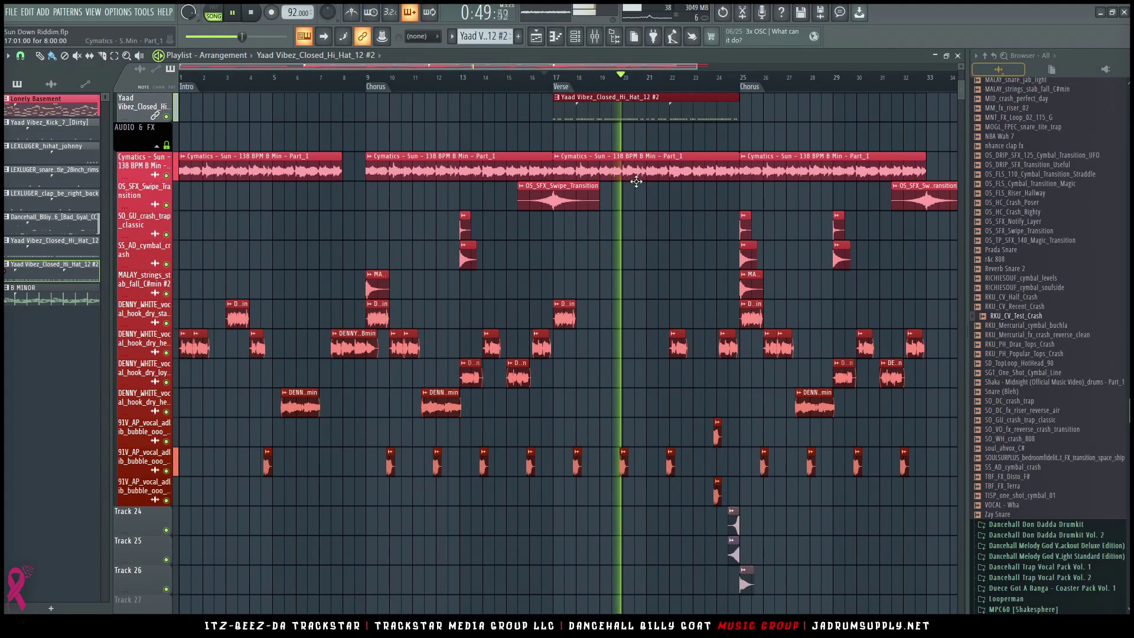
scroll(673, 162, up, 9)
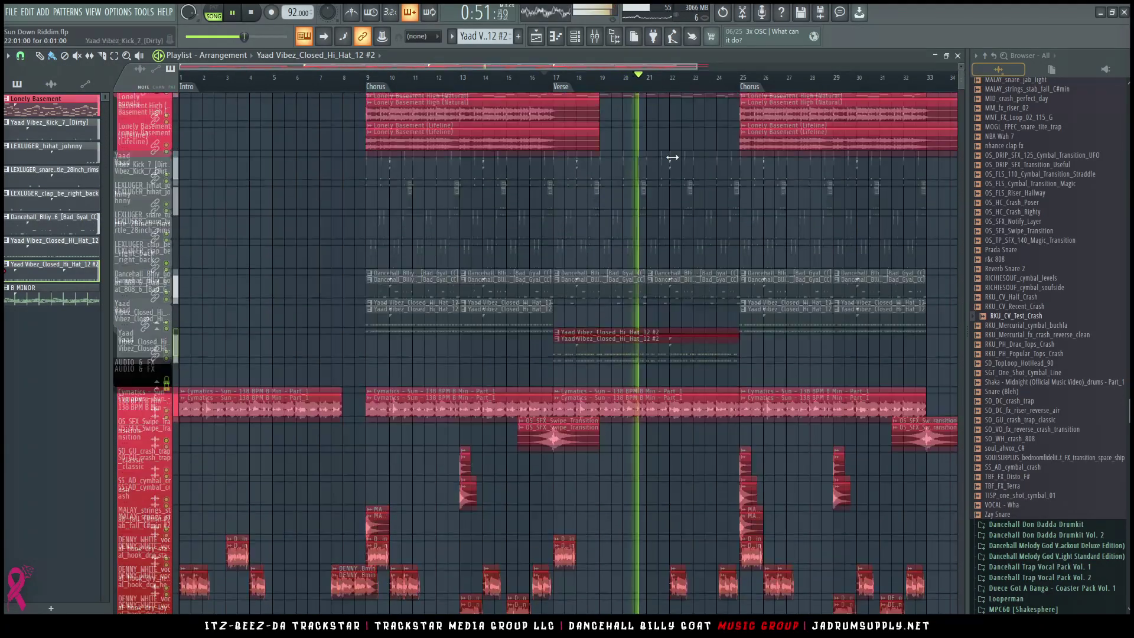
scroll(739, 87, up, 2)
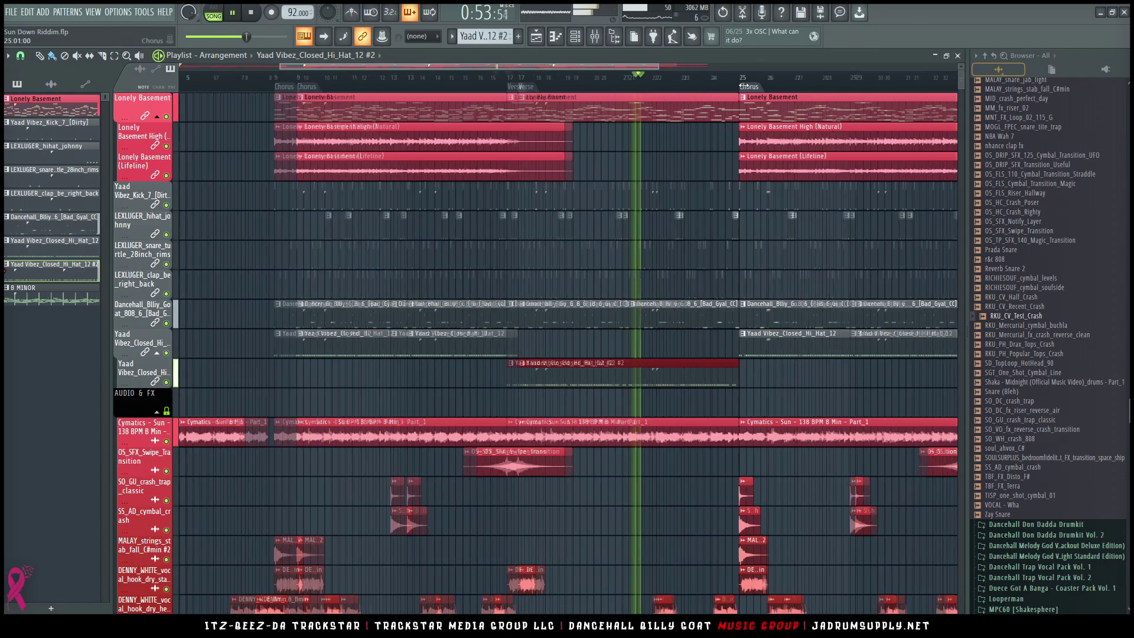
Step: Stop the verse playback and view the whole arrangement, from the intro through the second chorus and the lower effect tracks
scroll(738, 87, down, 4)
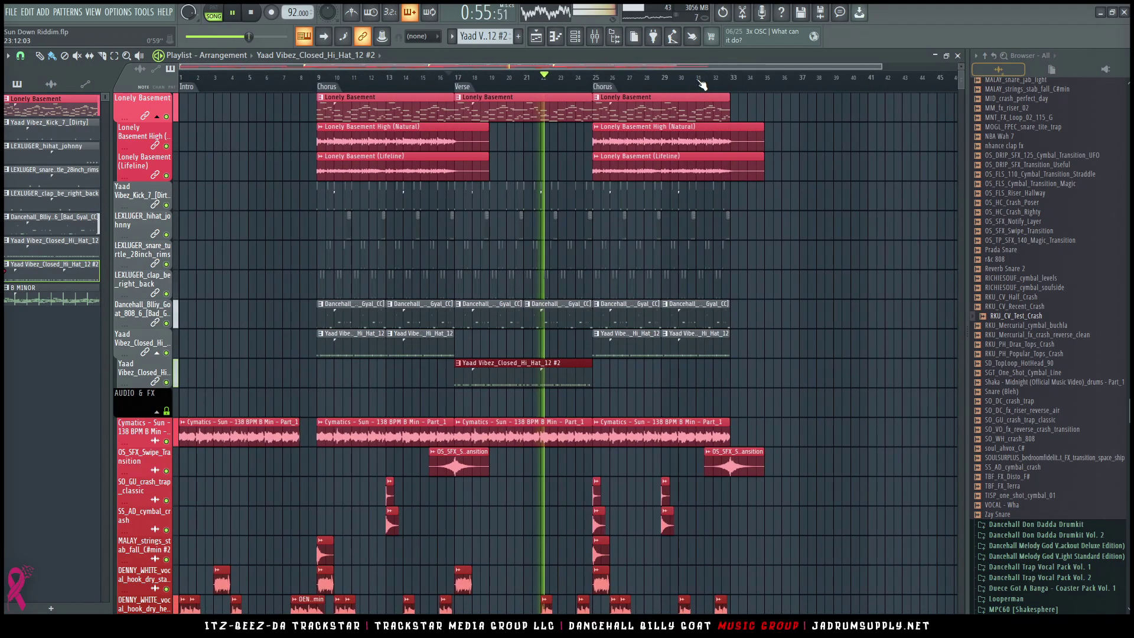
scroll(702, 85, down, 3)
key(space)
scroll(811, 87, up, 1)
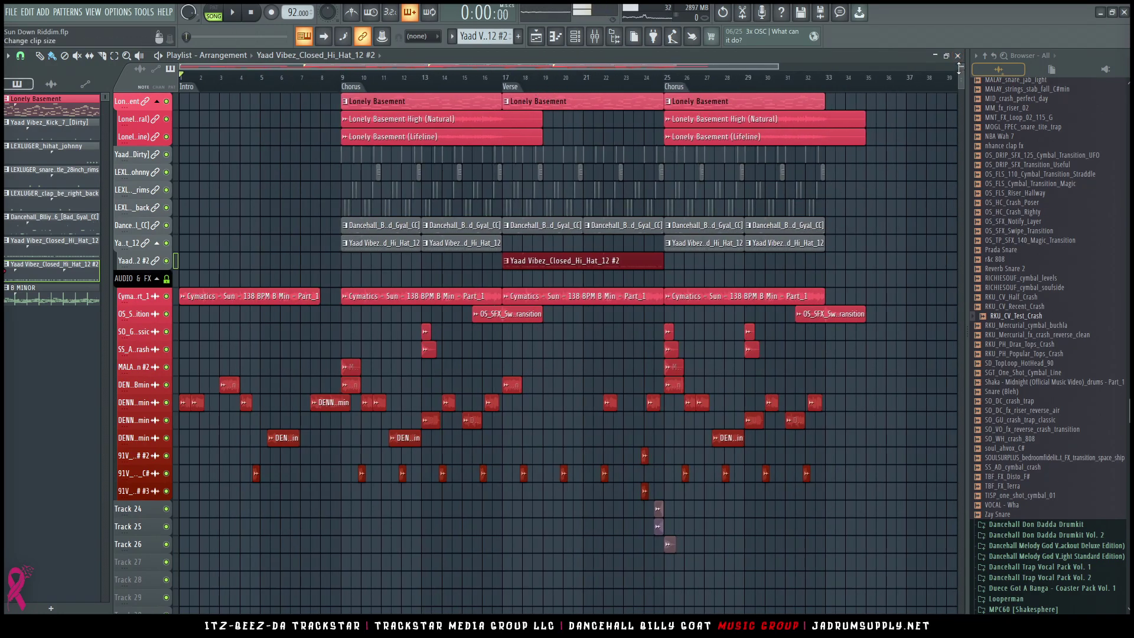
scroll(960, 69, up, 3)
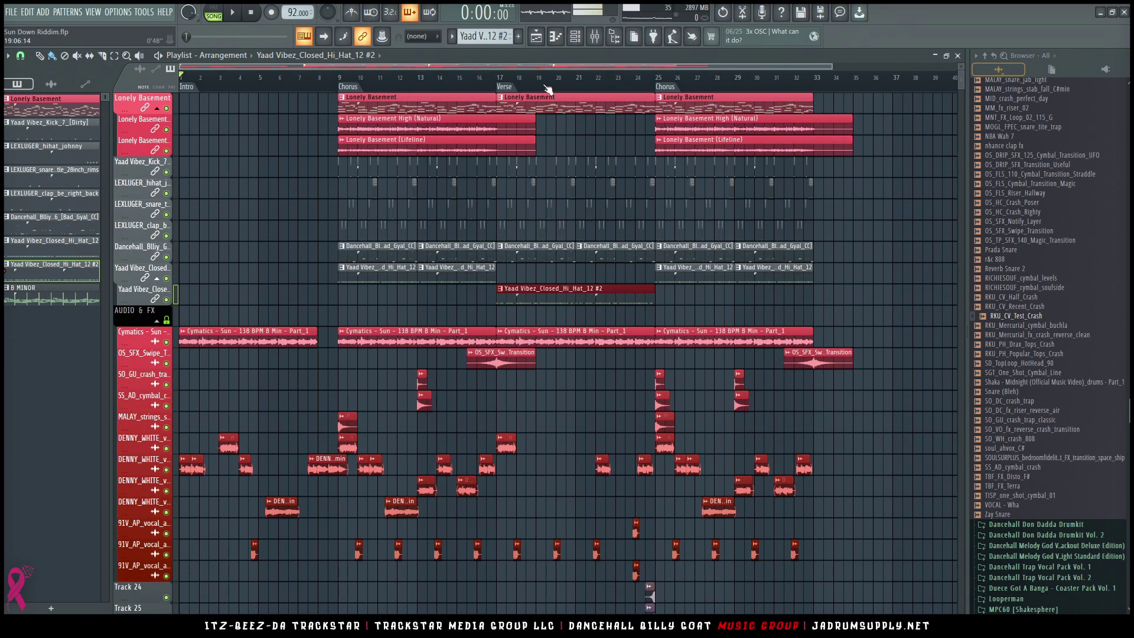
scroll(548, 89, down, 2)
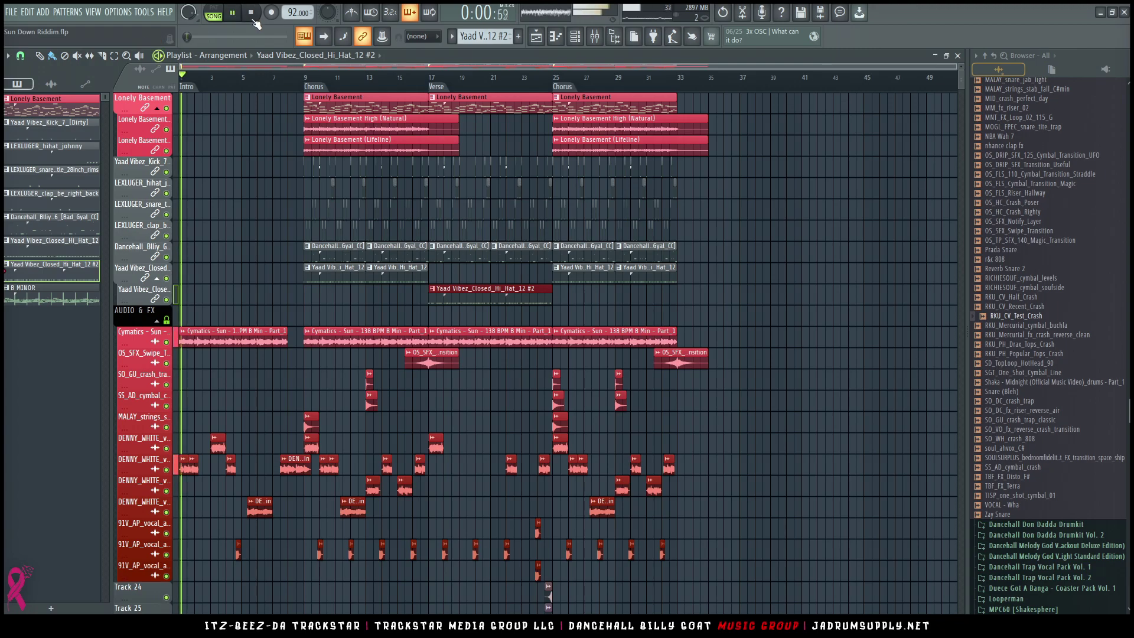
Step: Raise the gain of FabFilter Pro-L 2 on the Master mixer track to +1.0 dB while the song plays
key(F9)
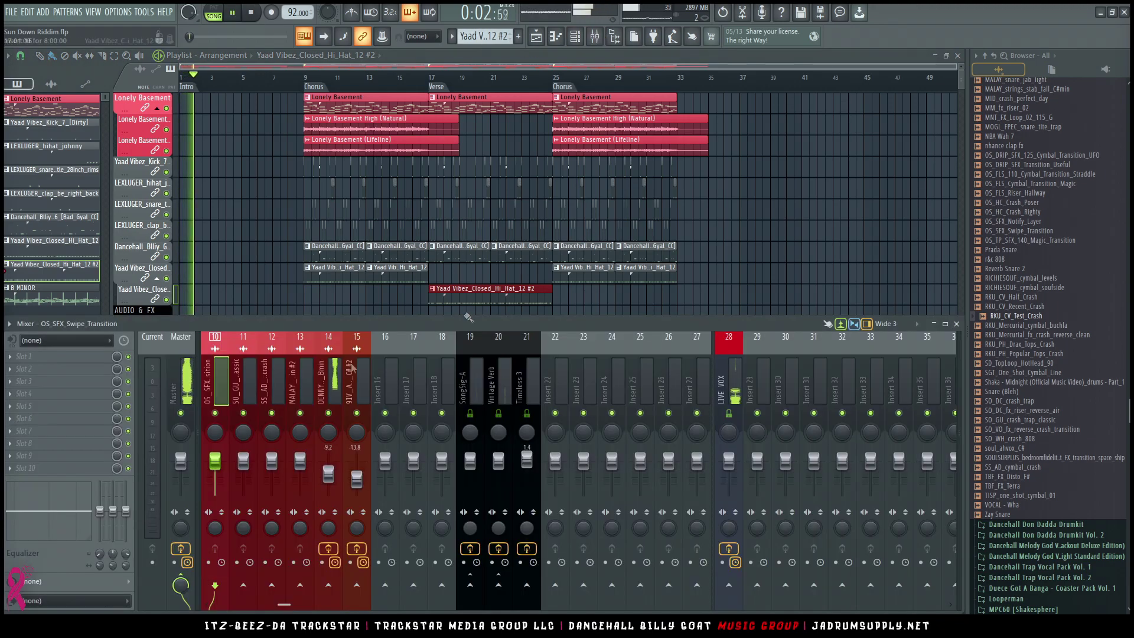
click(181, 384)
click(42, 468)
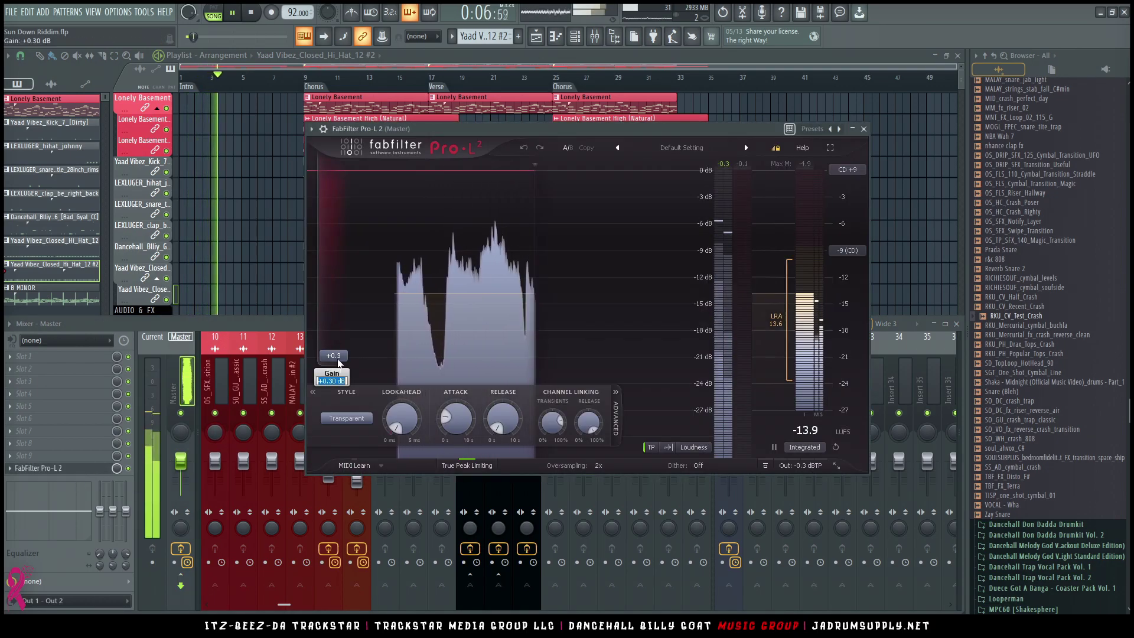
drag(339, 362, 339, 345)
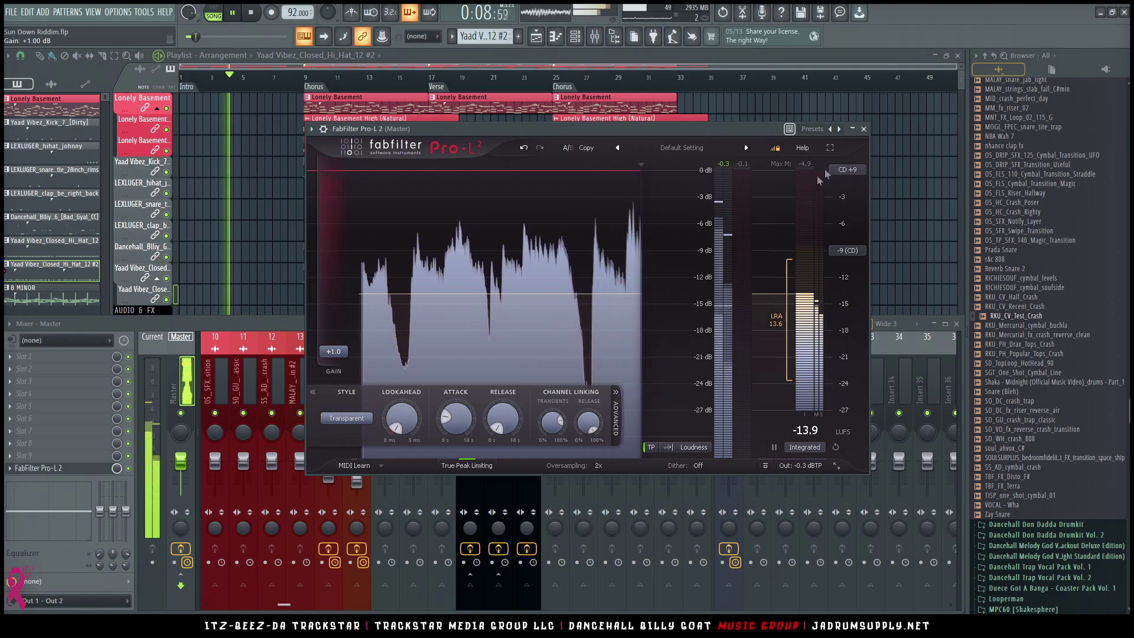
click(864, 128)
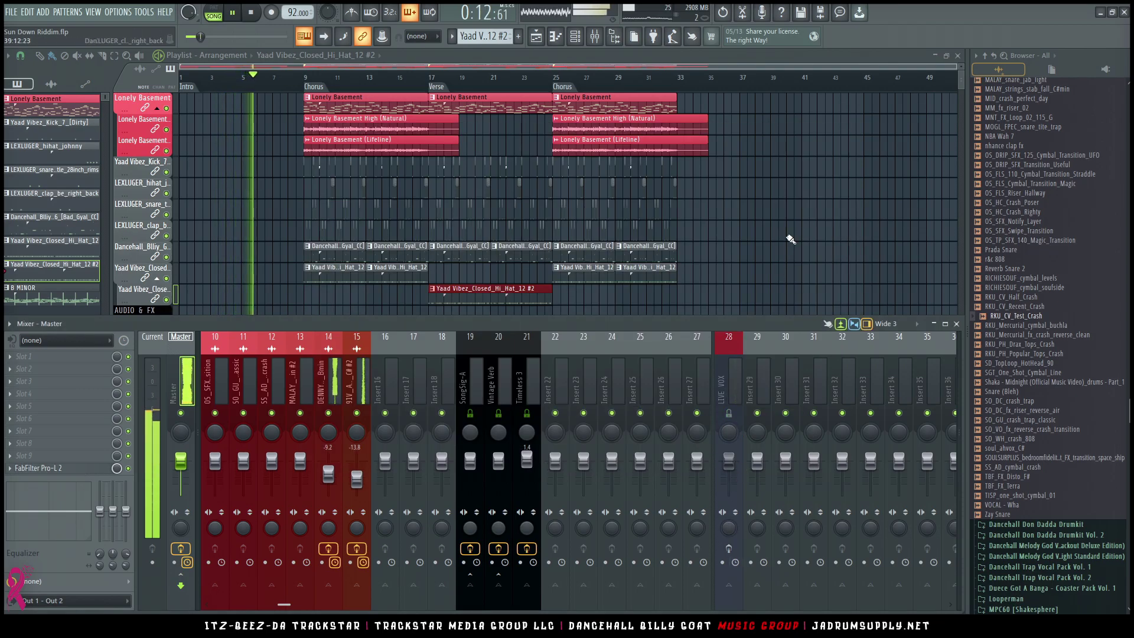
key(F9)
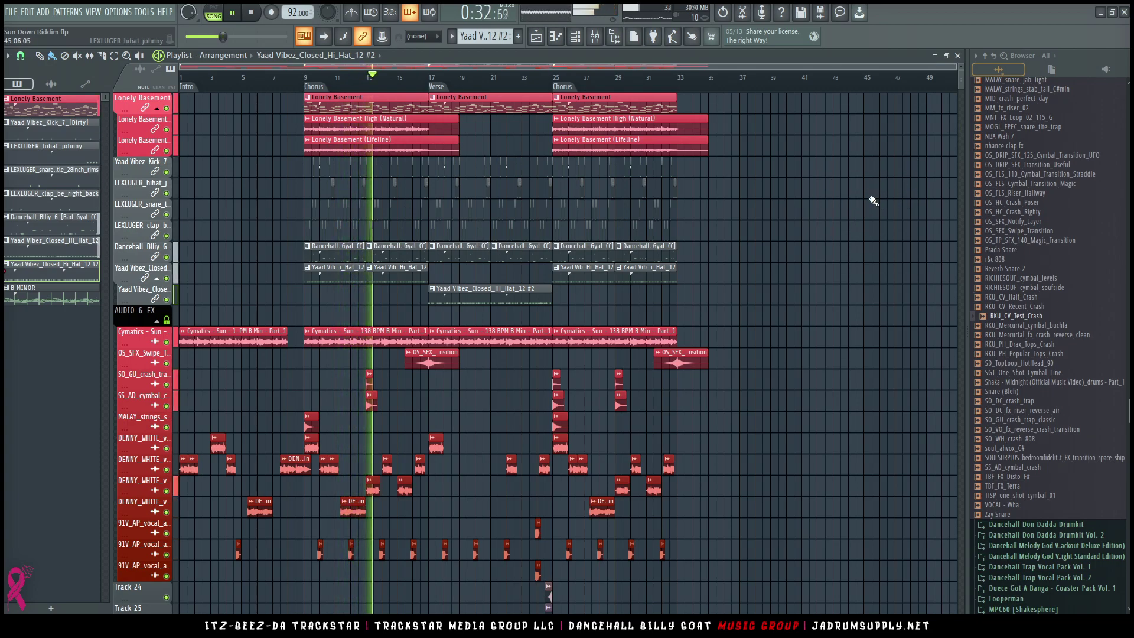
Step: Pause and resume the song, and filter the channel rack to show only the Audio channels
key(space)
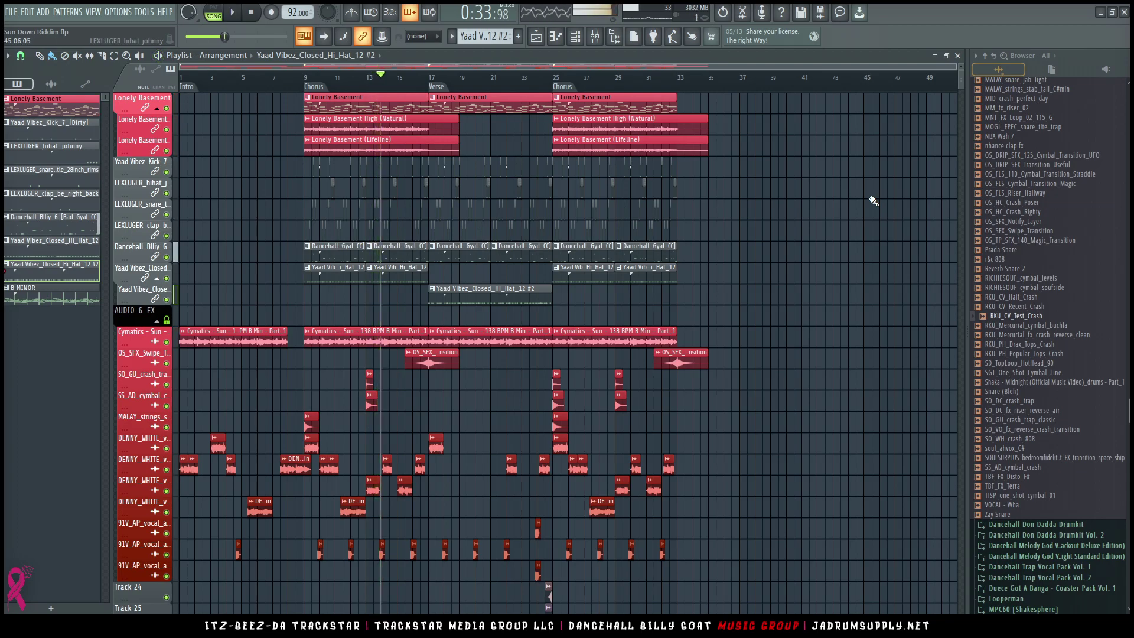
key(space)
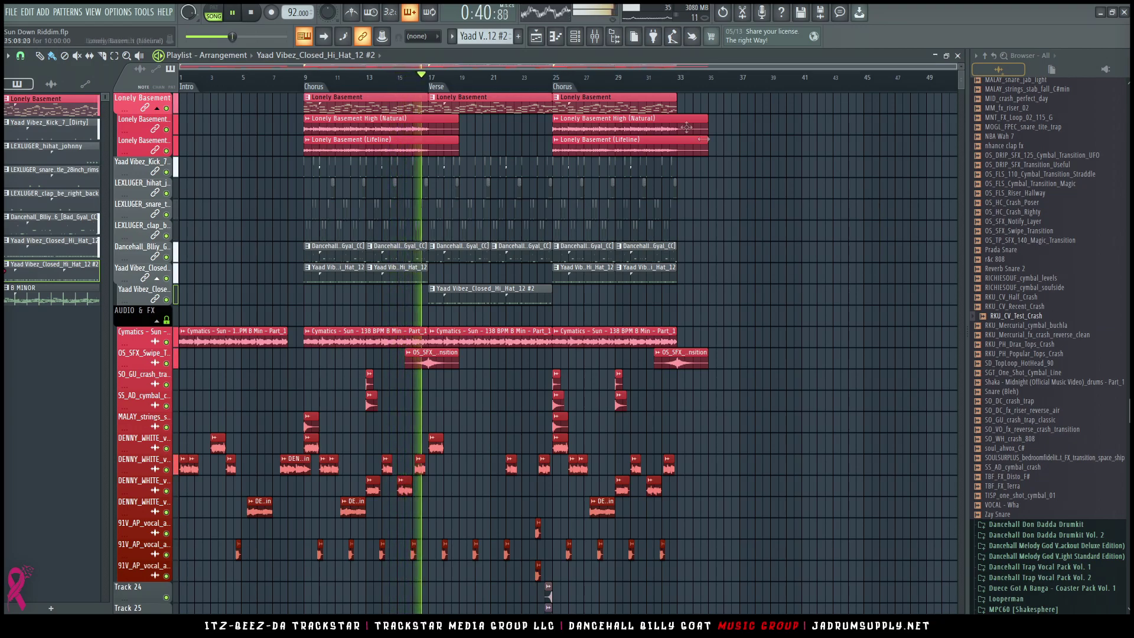
click(579, 39)
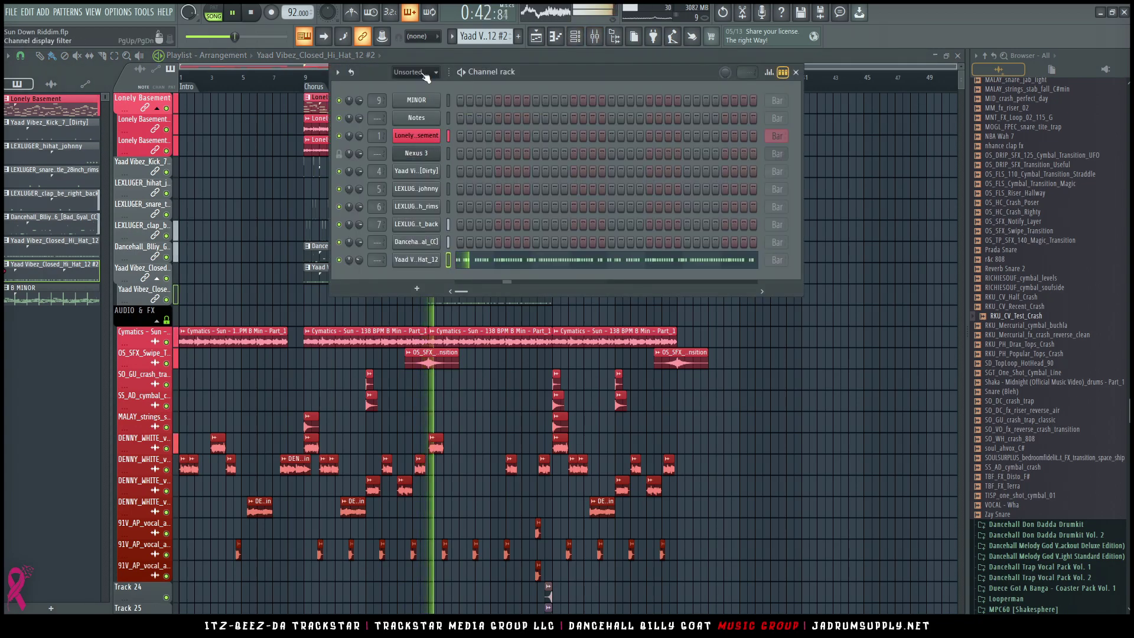
scroll(426, 76, up, 1)
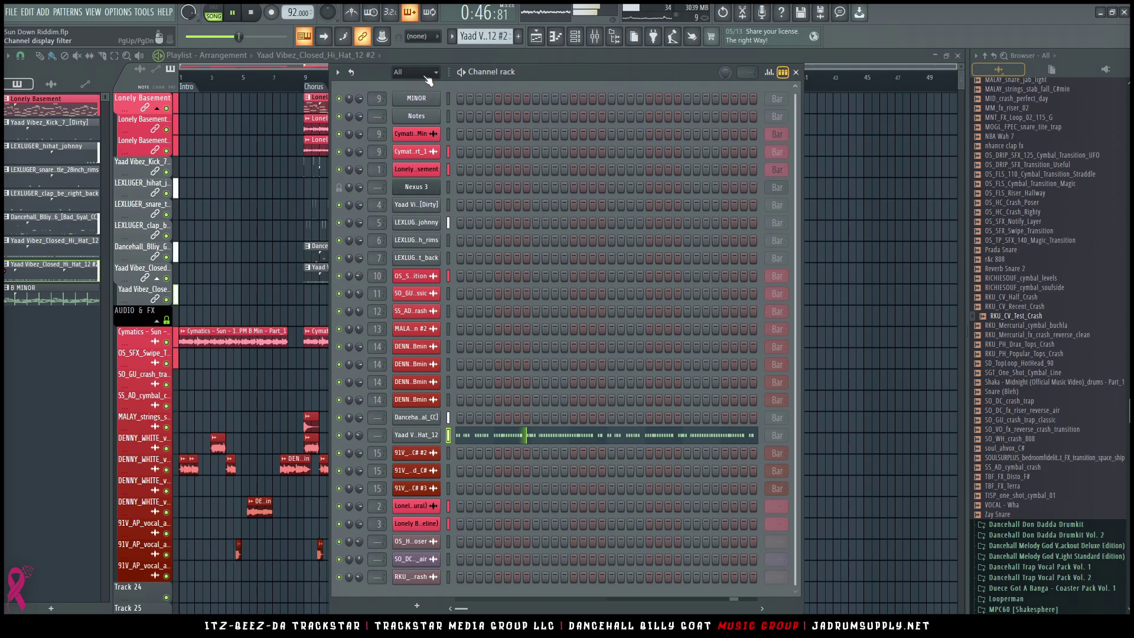
scroll(428, 79, down, 2)
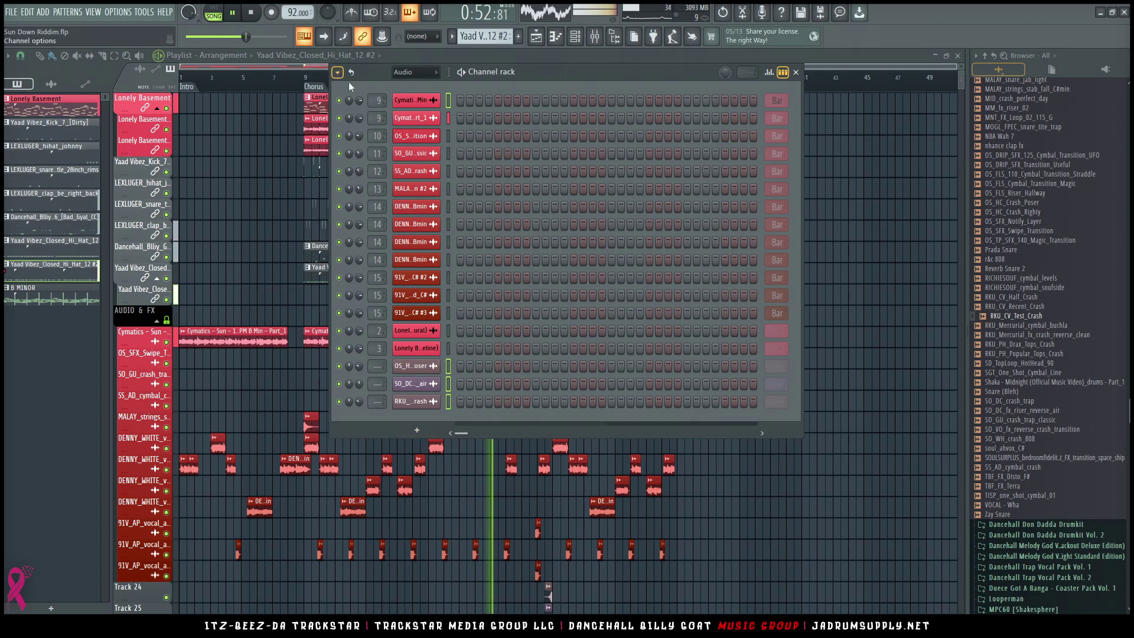
Step: Find Dancehall Billy Goat Music [Dry] in the OFFICIAL PRODUCER TAGS folder and place it on Track 27 at bar 1
click(990, 88)
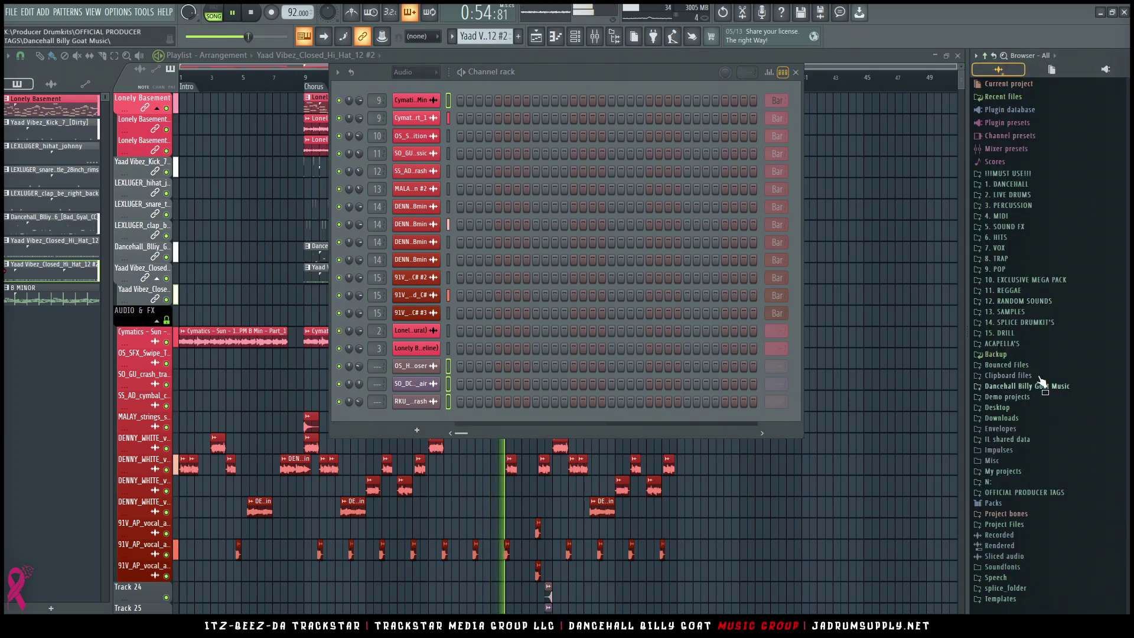
click(1040, 387)
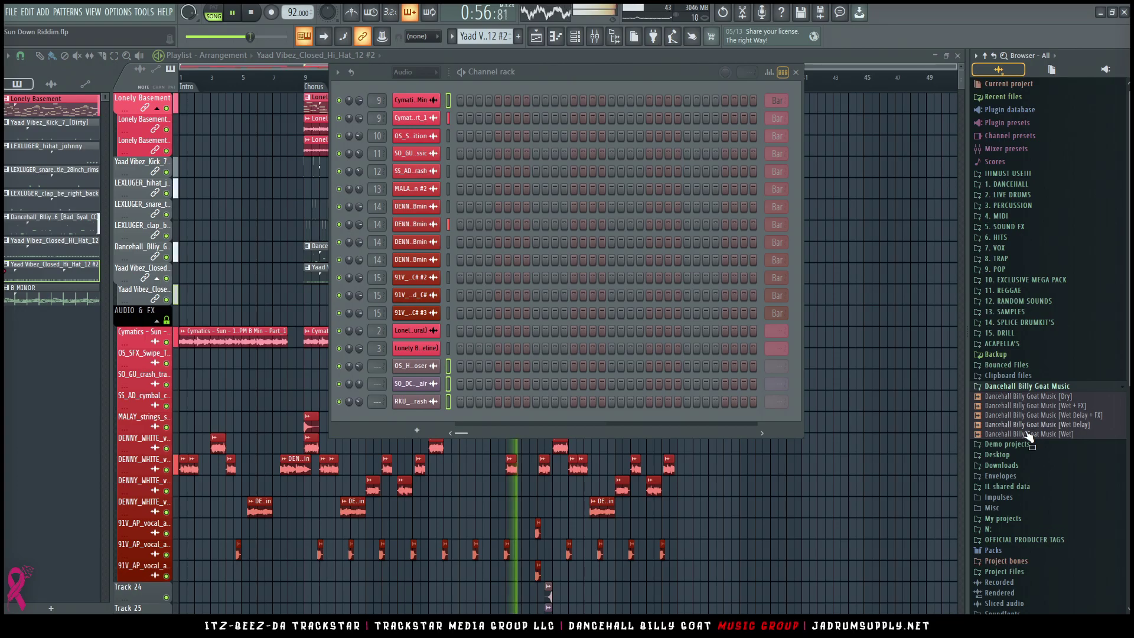
click(1031, 540)
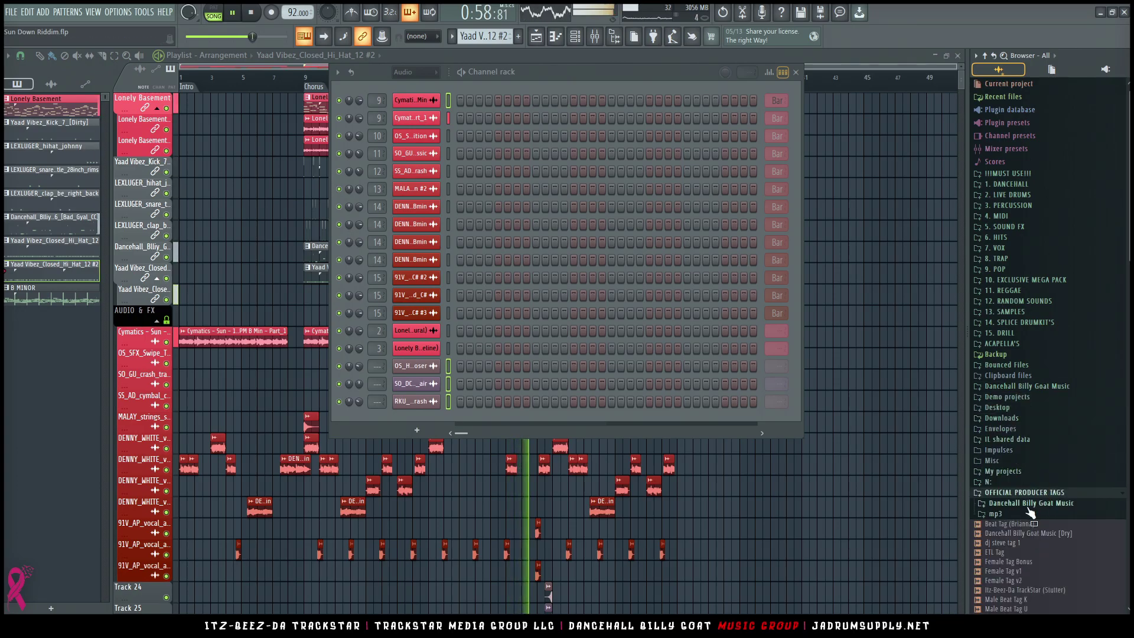
drag(1033, 543, 196, 556)
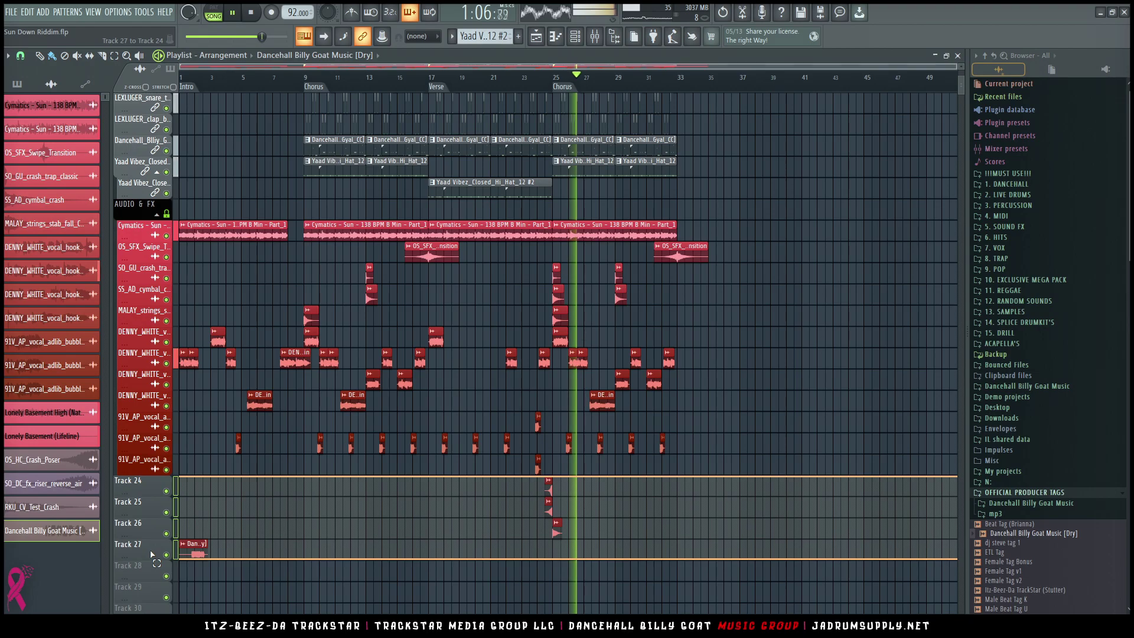
Step: Set the producer tag clip's time stretching mode to Auto and normalize its audio
double_click(197, 546)
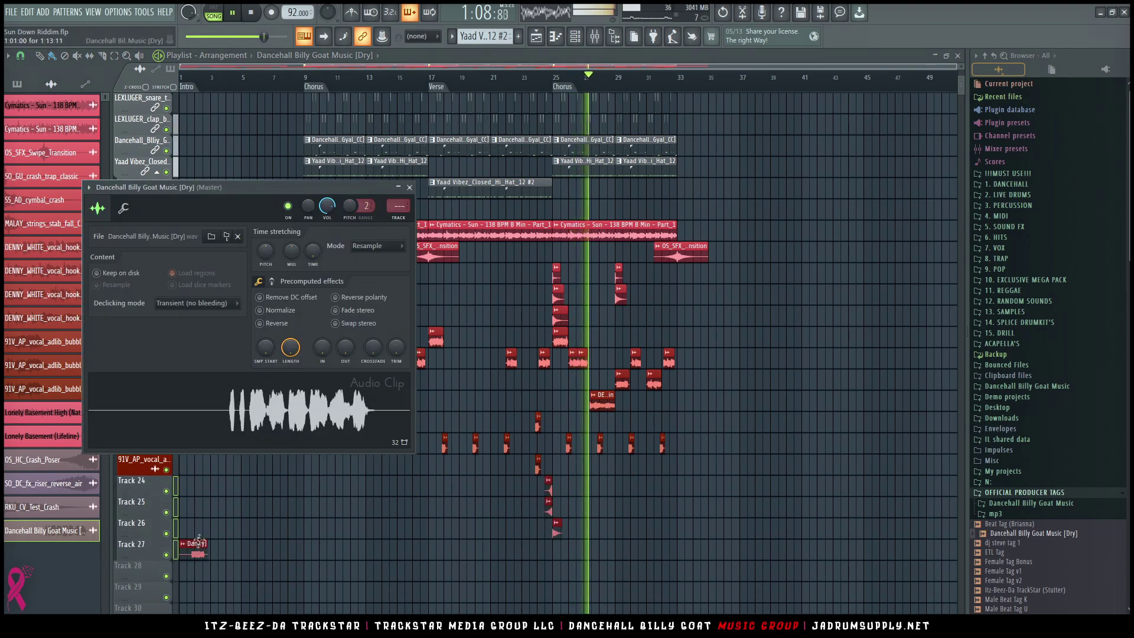
click(398, 248)
click(407, 259)
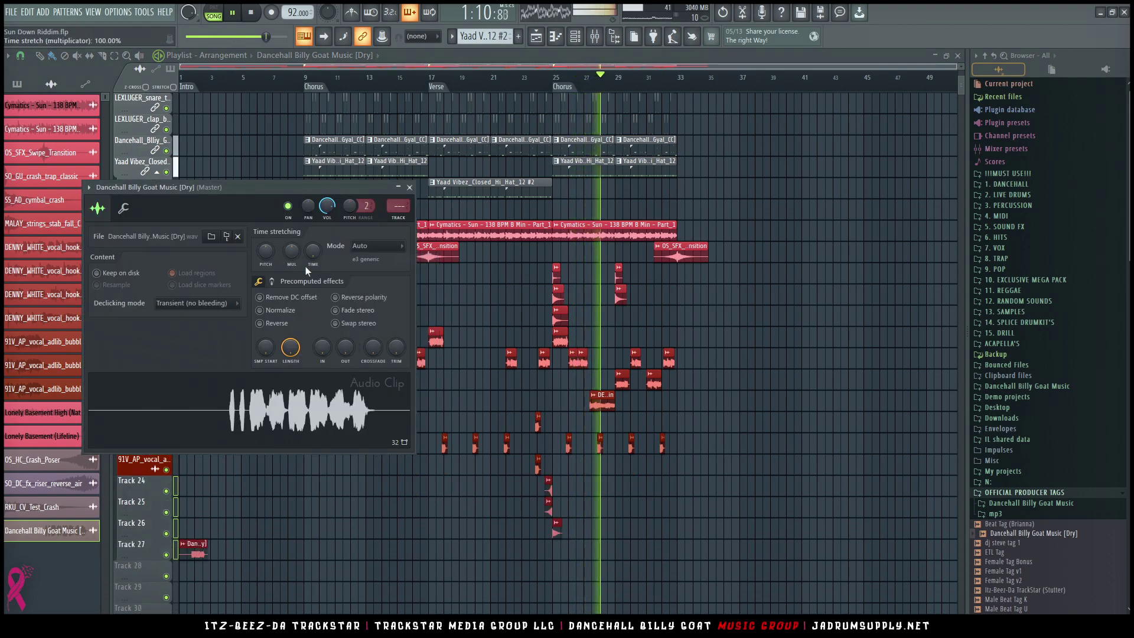
click(292, 313)
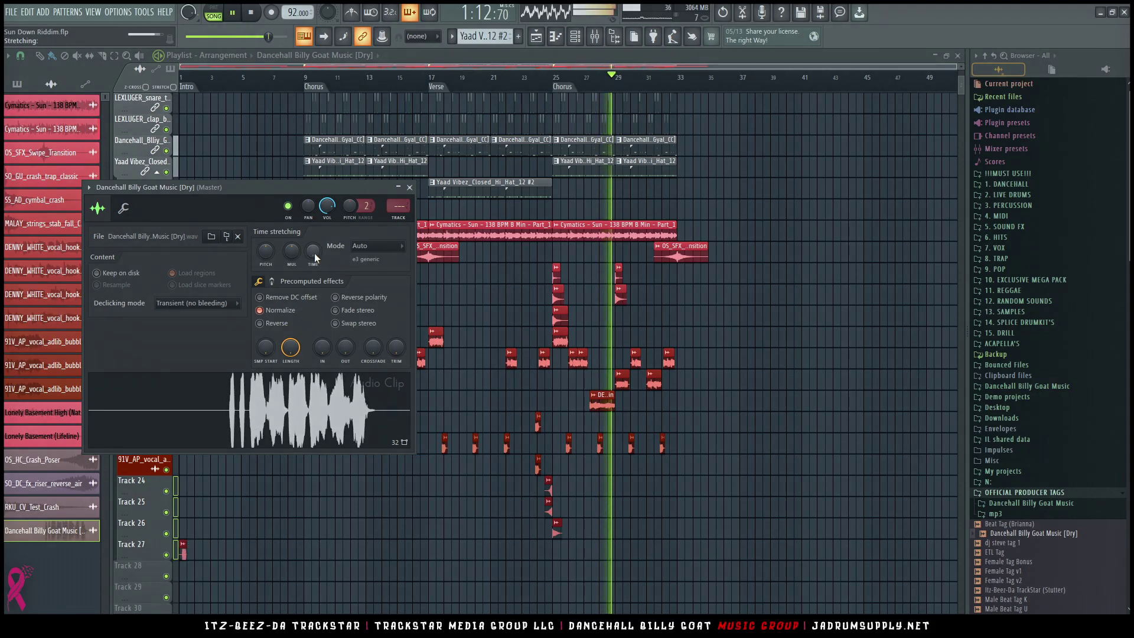